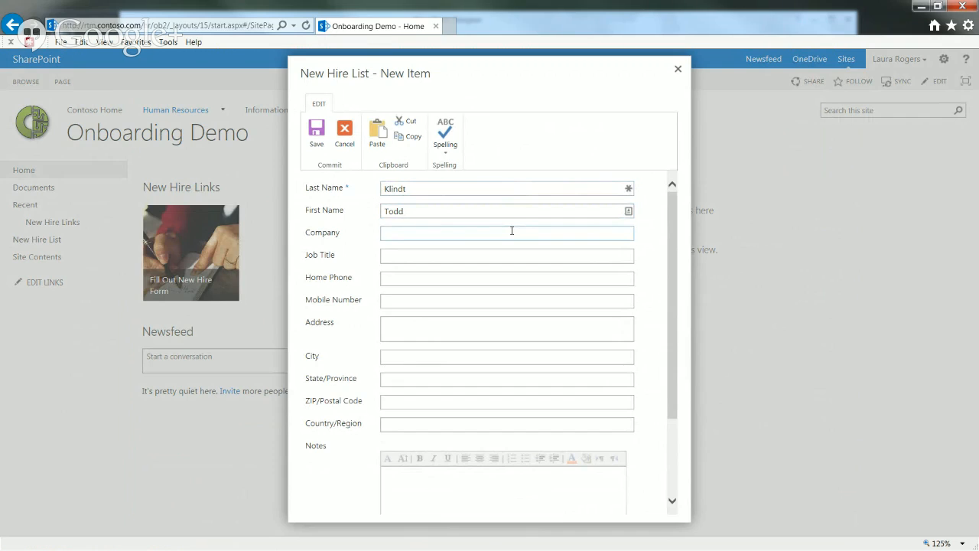
Replace the company name Rackspace with Contoso
{"action": "type", "text": "Raa"}
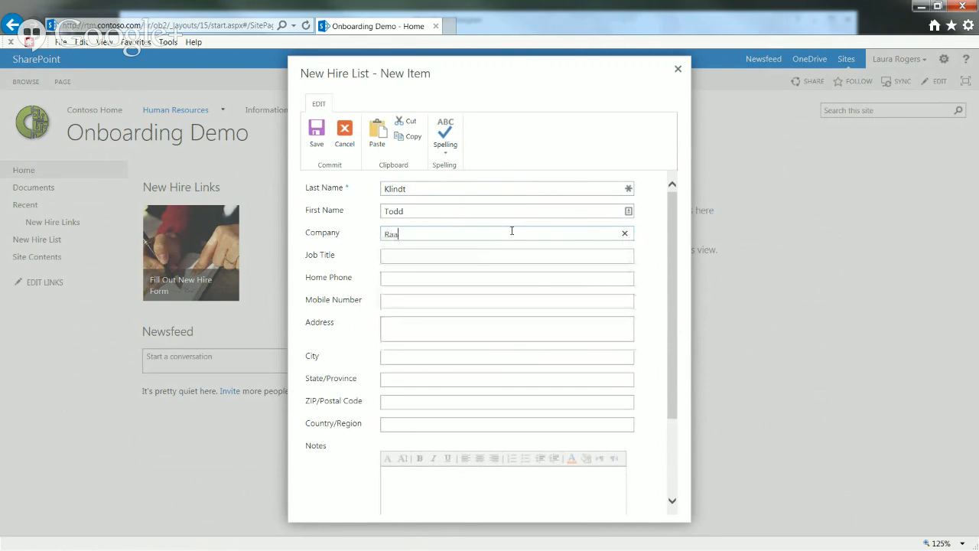
{"action": "key", "text": "BackSpace"}
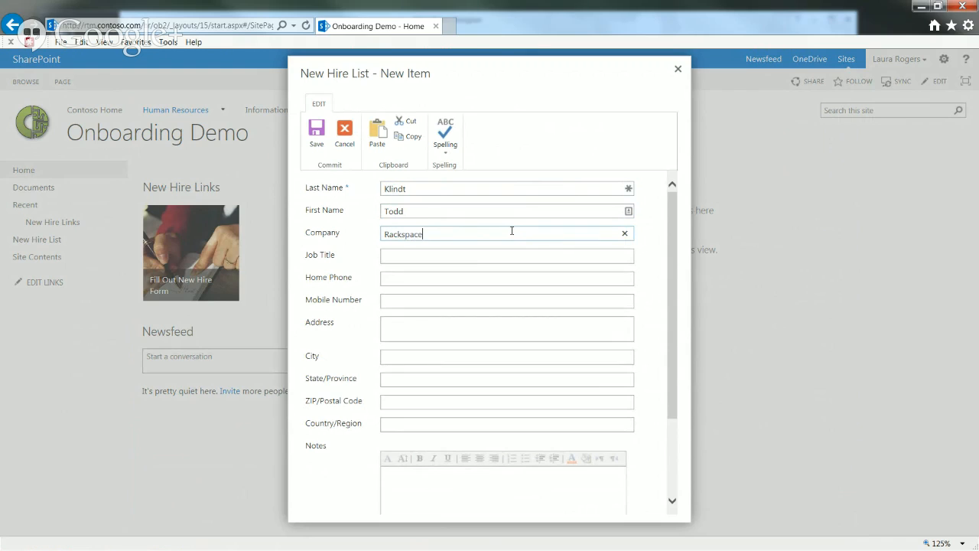
{"action": "left_click_drag", "start_coordinate": [434, 234], "coordinate": [375, 236]}
{"action": "left_click", "coordinate": [436, 234]}
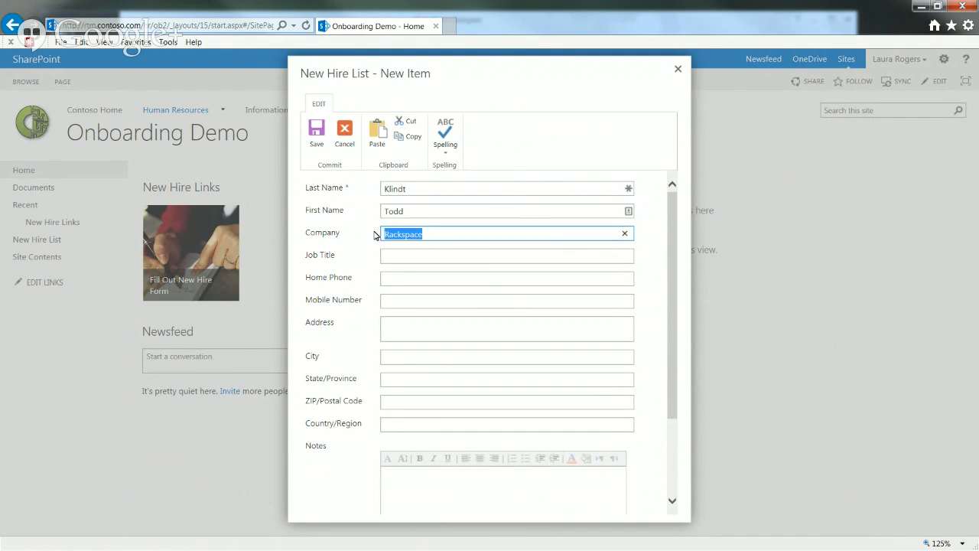
{"action": "type", "text": "Contoso"}
{"action": "key", "text": "Return"}
Enter job title Janitor and fill in the home and mobile phone numbers
{"action": "left_click", "coordinate": [412, 257]}
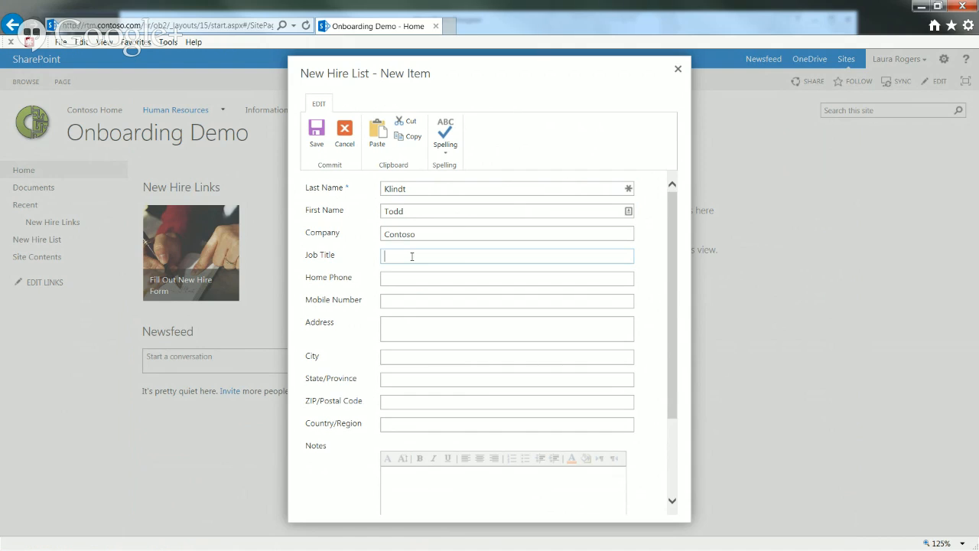
{"action": "type", "text": "Janitor"}
{"action": "left_click", "coordinate": [419, 278]}
{"action": "type", "text": "55-"}
{"action": "key", "text": "BackSpace"}
{"action": "type", "text": "5"}
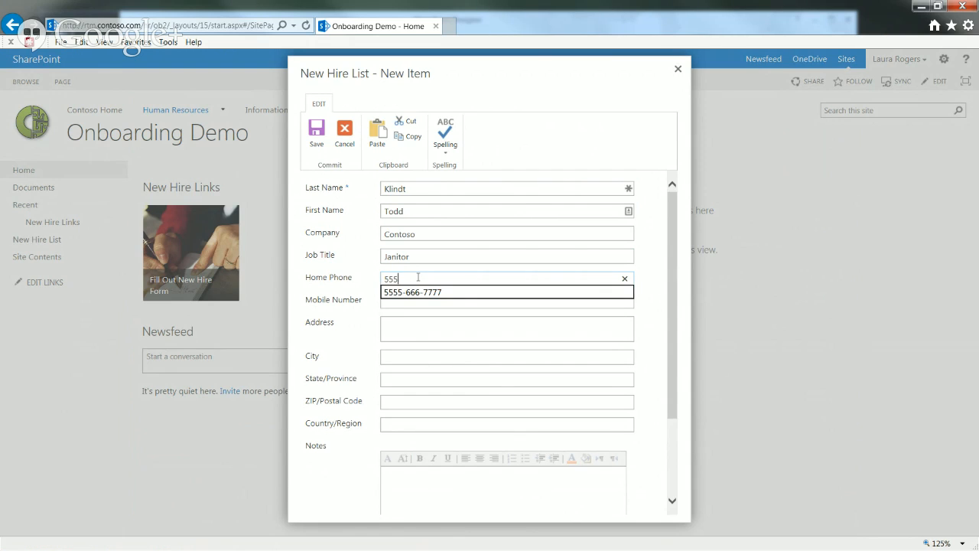
{"action": "type", "text": "-666-7777"}
{"action": "key", "text": "Tab"}
{"action": "type", "text": "777-888-999"}
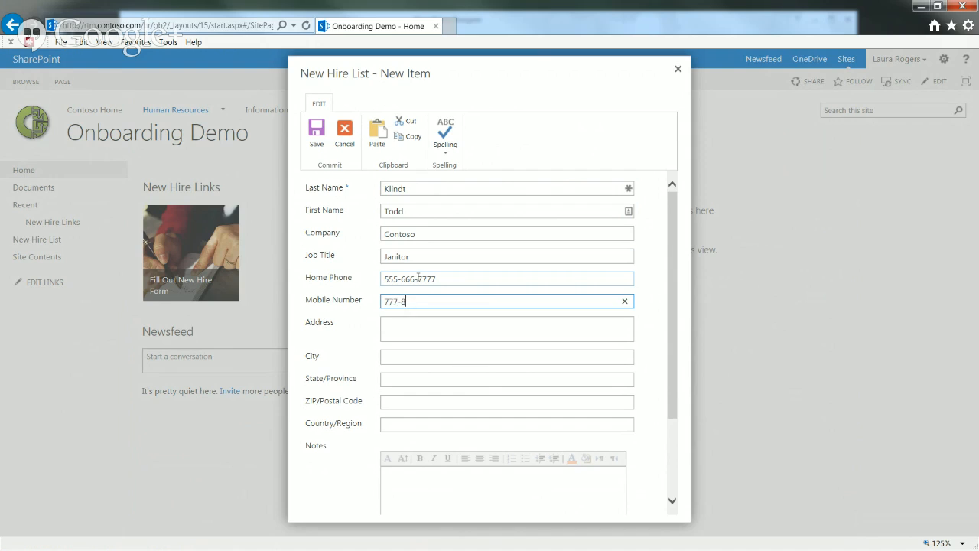
Fill in the street address, city, state, ZIP code and country of the mailing address
{"action": "key", "text": "Tab"}
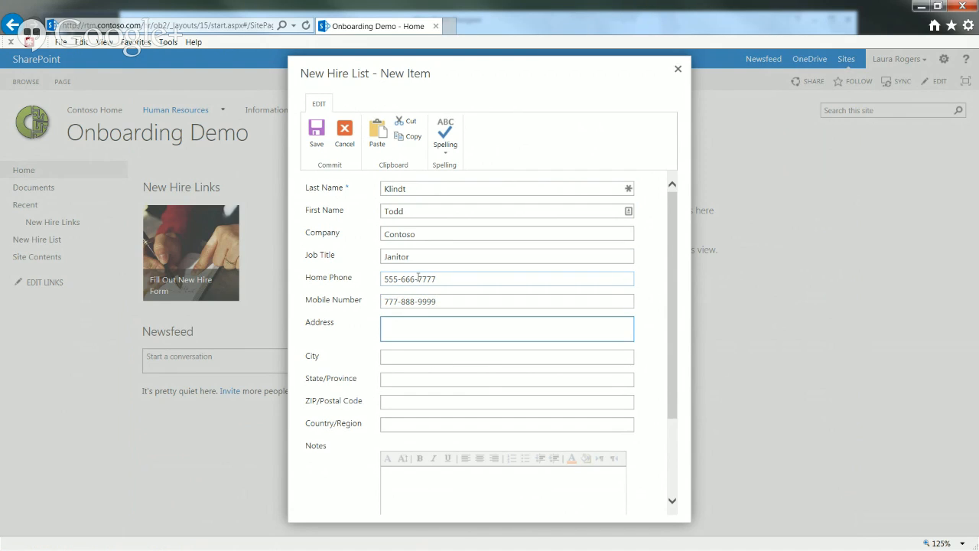
{"action": "type", "text": "123 hee"}
{"action": "key", "text": "Tab"}
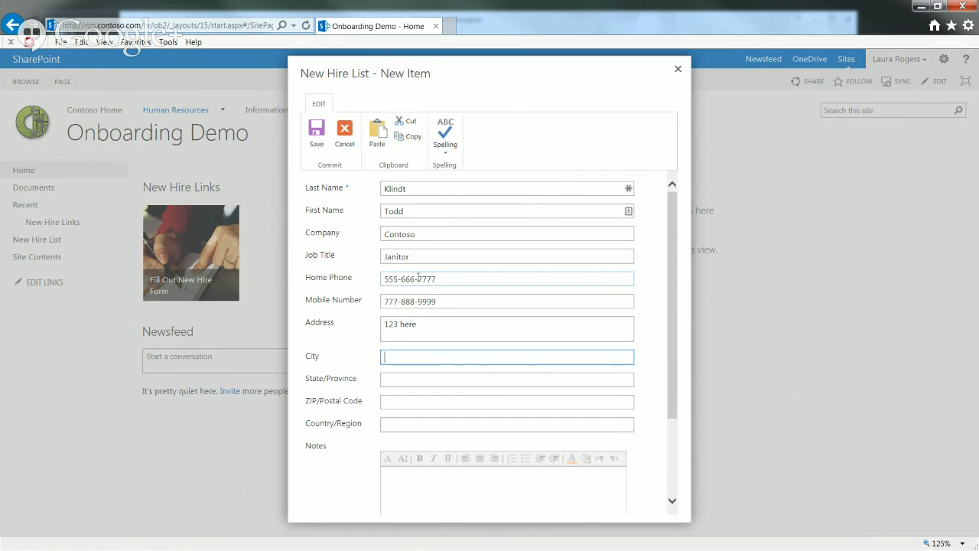
{"action": "type", "text": "Ames"}
{"action": "key", "text": "Tab"}
{"action": "type", "text": "IA"}
{"action": "key", "text": "Tab"}
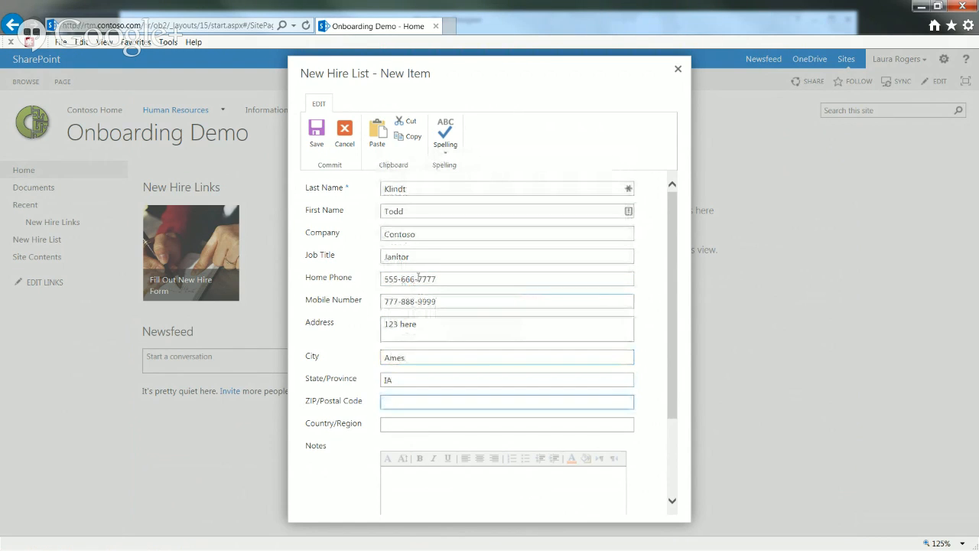
{"action": "type", "text": "12345"}
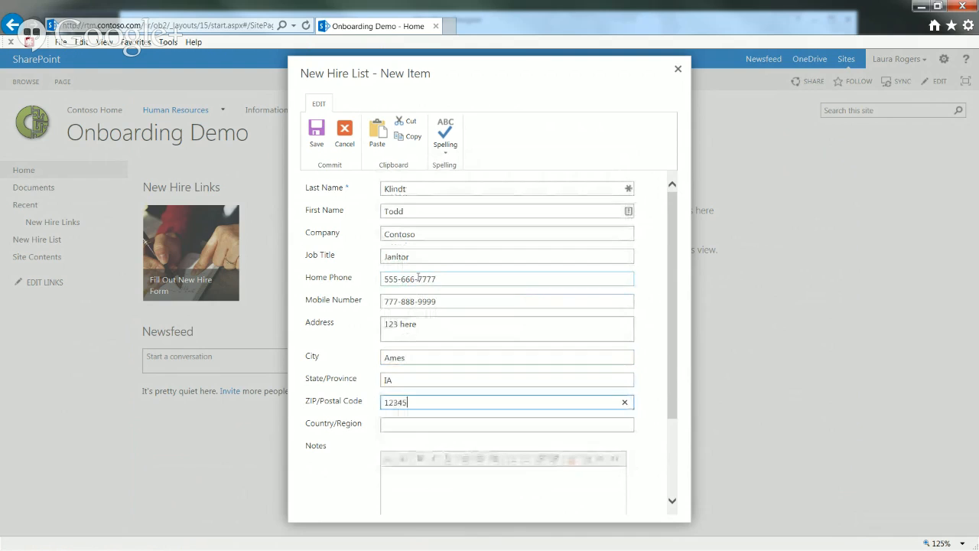
{"action": "key", "text": "Tab"}
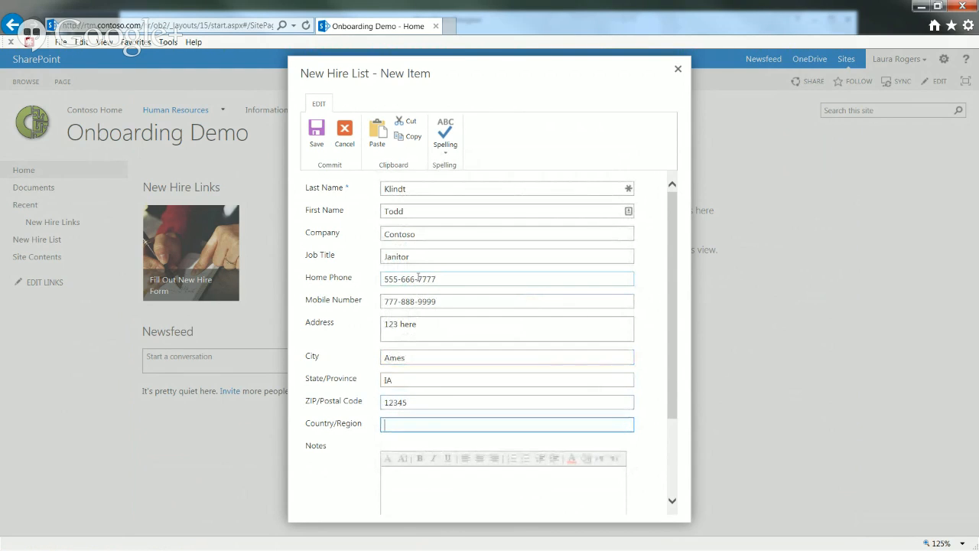
{"action": "type", "text": "USA"}
{"action": "left_click", "coordinate": [672, 459]}
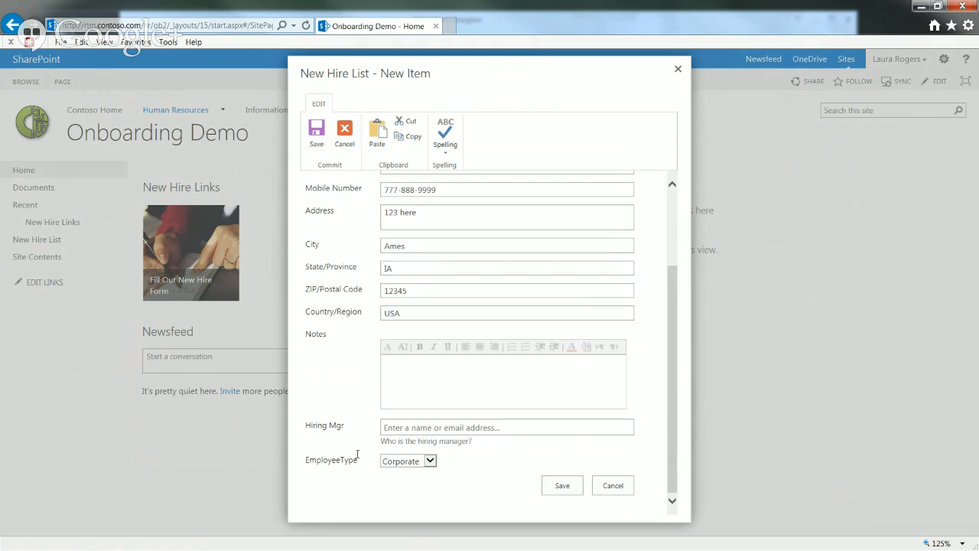
Leave EmployeeType as Corporate and save the new hire item
{"action": "left_click", "coordinate": [415, 461]}
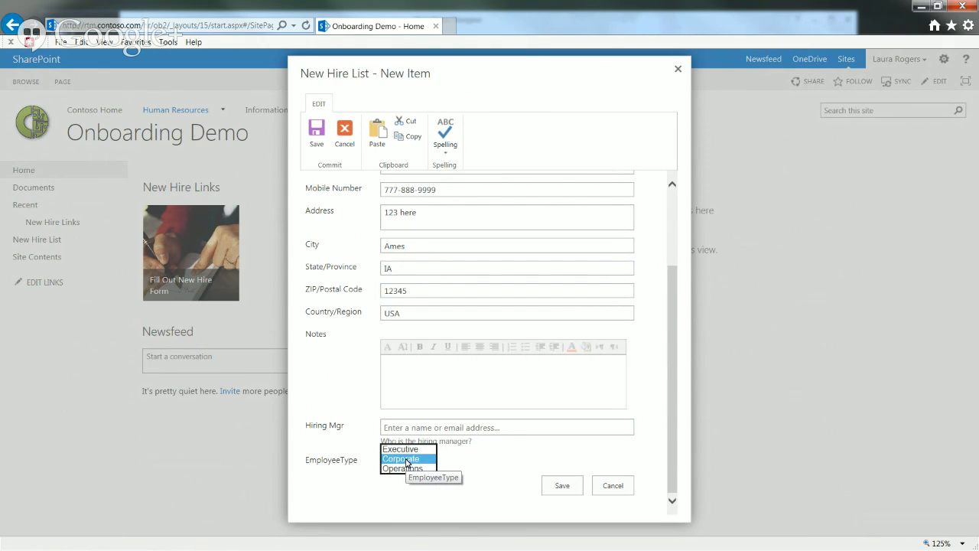
{"action": "left_click", "coordinate": [405, 459]}
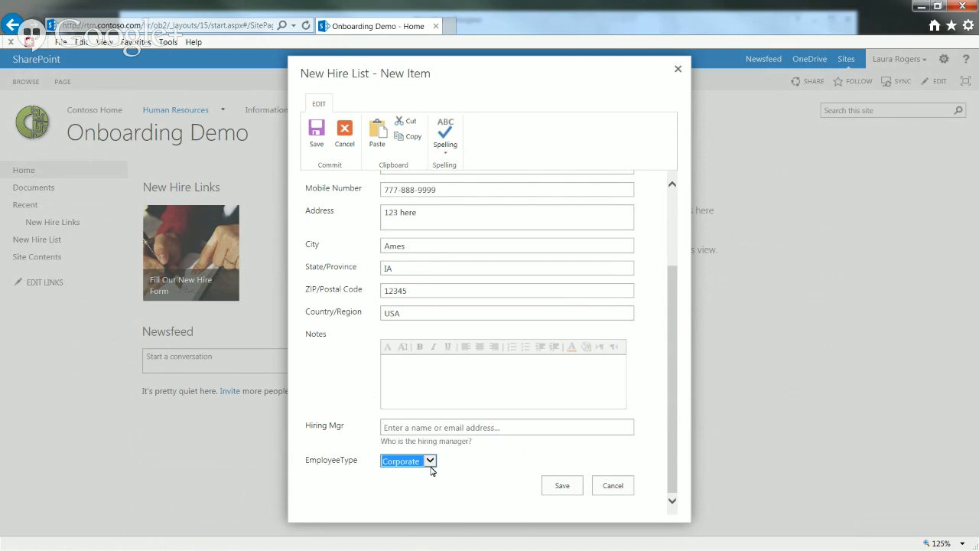
{"action": "left_click", "coordinate": [429, 460]}
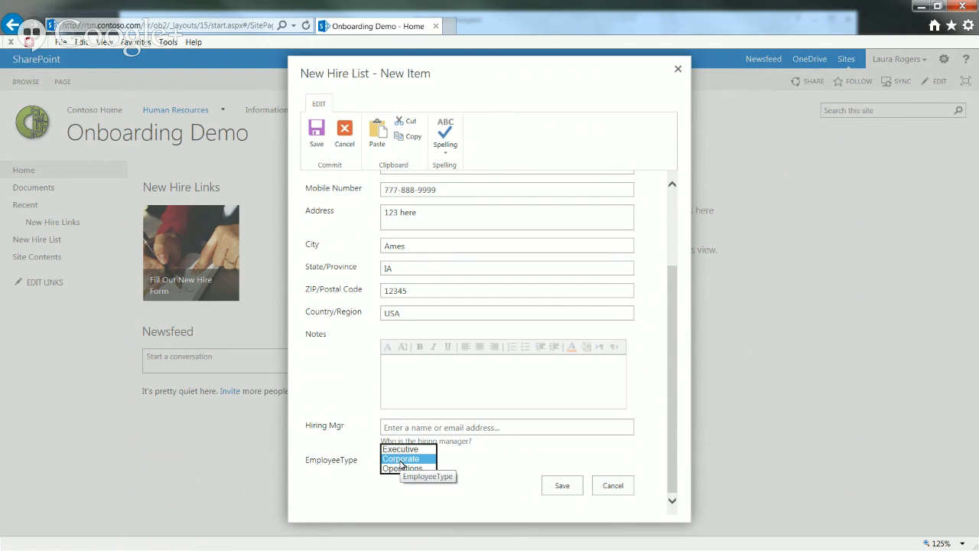
{"action": "left_click", "coordinate": [400, 462]}
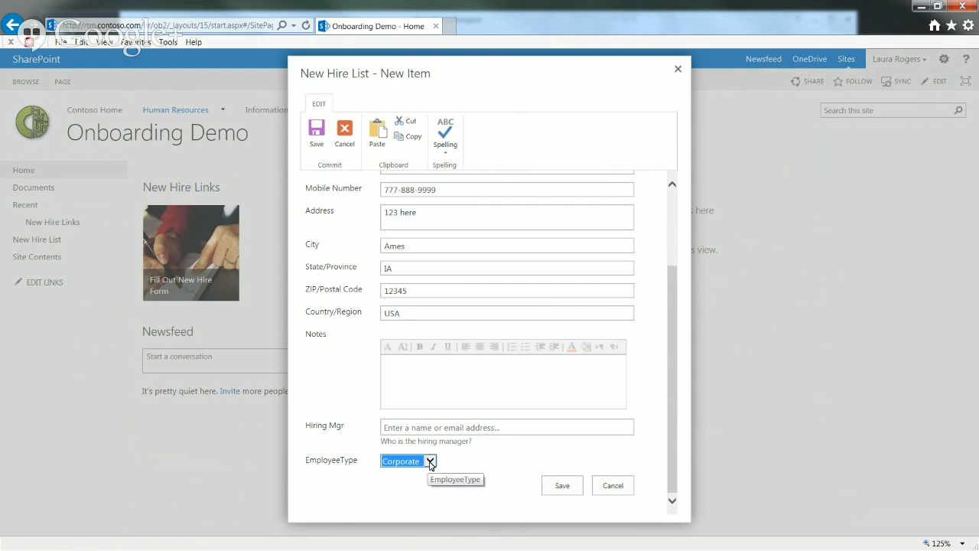
{"action": "left_click", "coordinate": [431, 461]}
{"action": "left_click", "coordinate": [457, 464]}
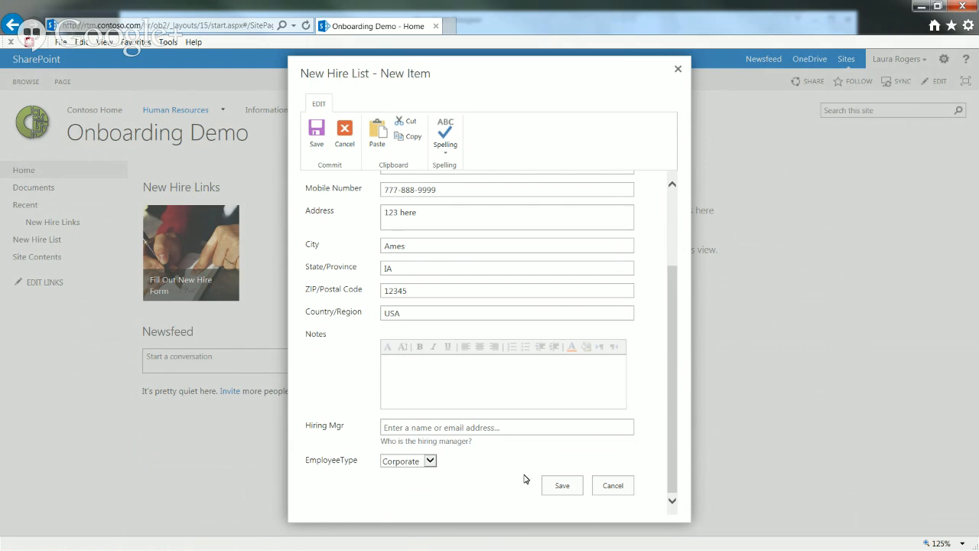
{"action": "left_click", "coordinate": [560, 485]}
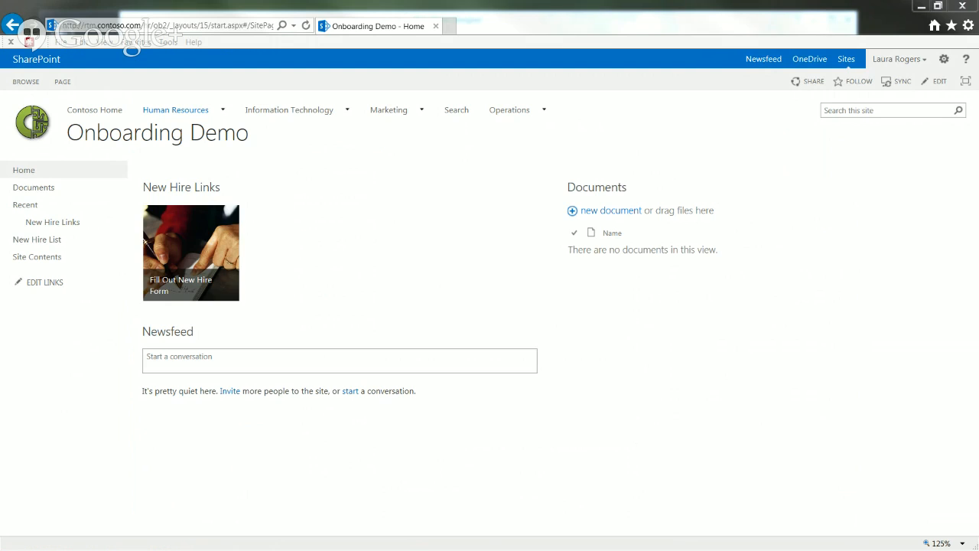
{"action": "left_click", "coordinate": [134, 25]}
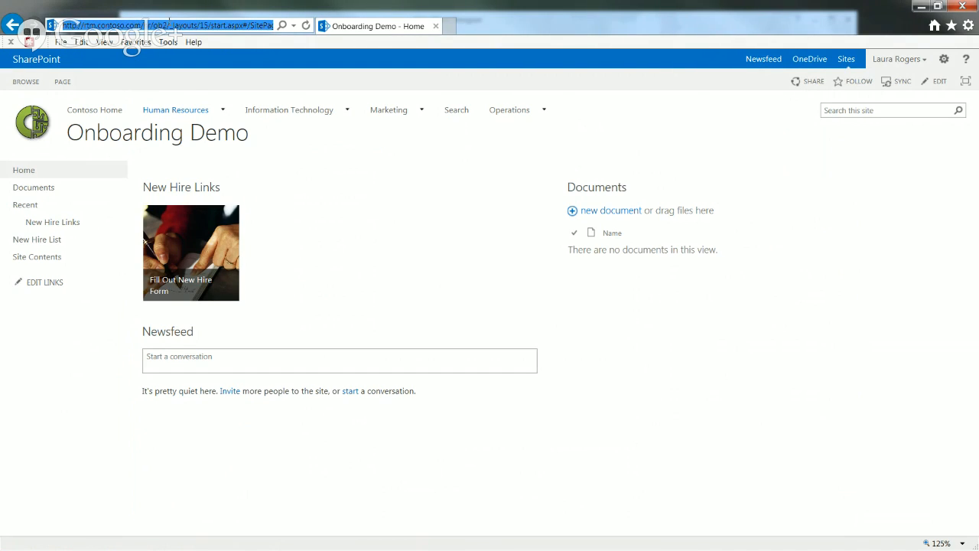
{"action": "left_click", "coordinate": [169, 24]}
{"action": "left_click_drag", "start_coordinate": [168, 24], "coordinate": [62, 10]}
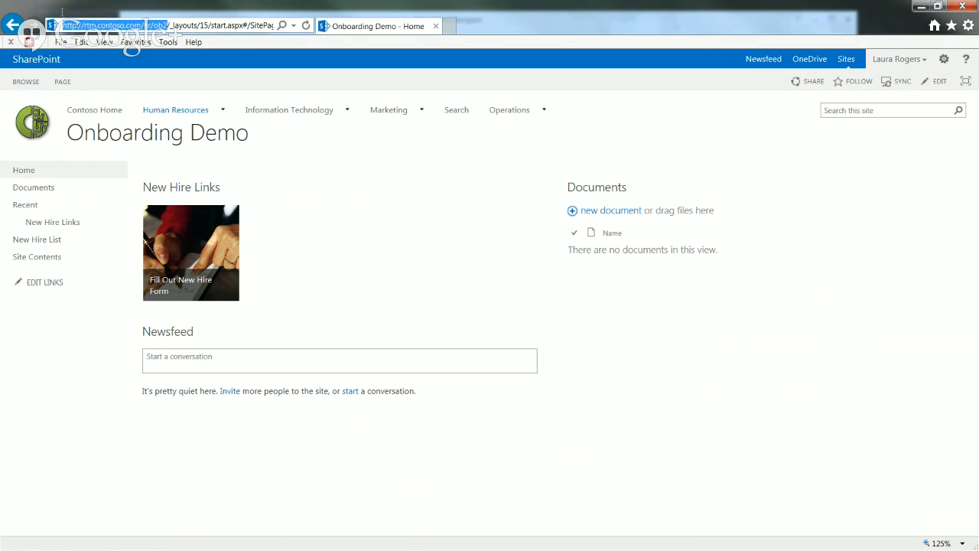
{"action": "key", "text": "ctrl+c"}
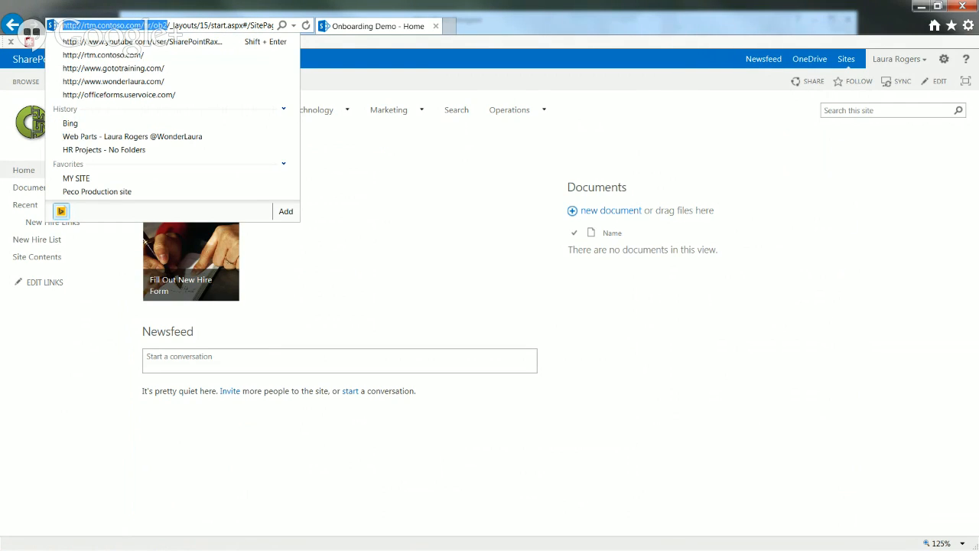
{"action": "key", "text": "alt+Tab"}
{"action": "left_click", "coordinate": [169, 88]}
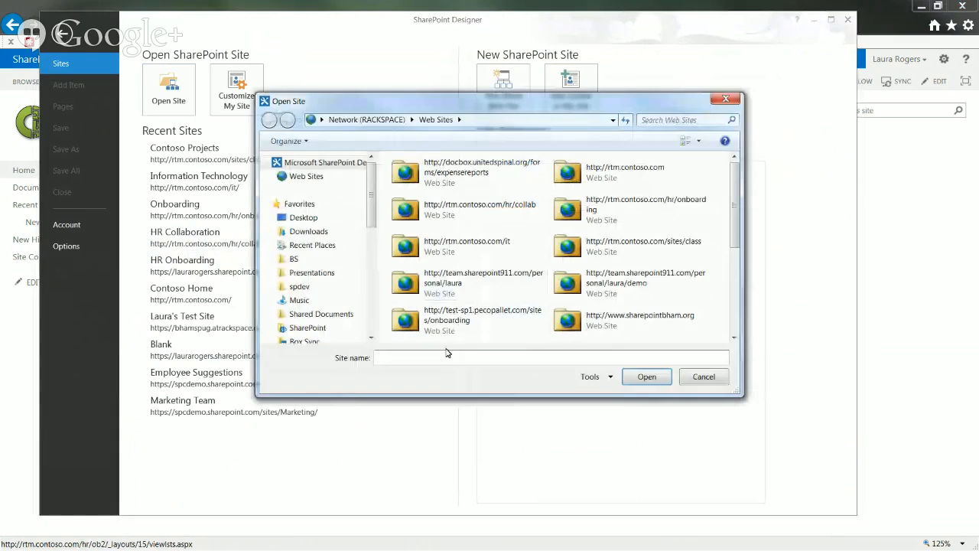
{"action": "key", "text": "ctrl+v"}
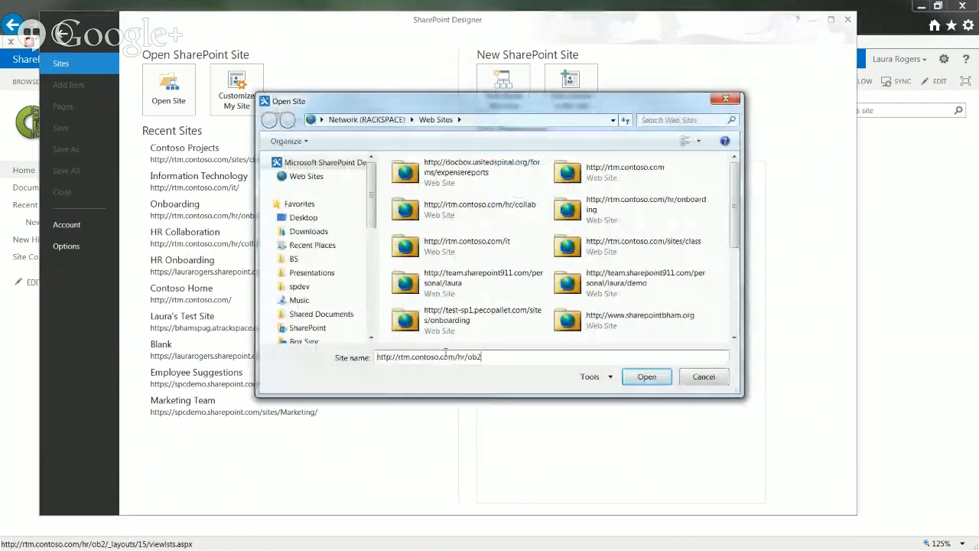
{"action": "left_click", "coordinate": [645, 378]}
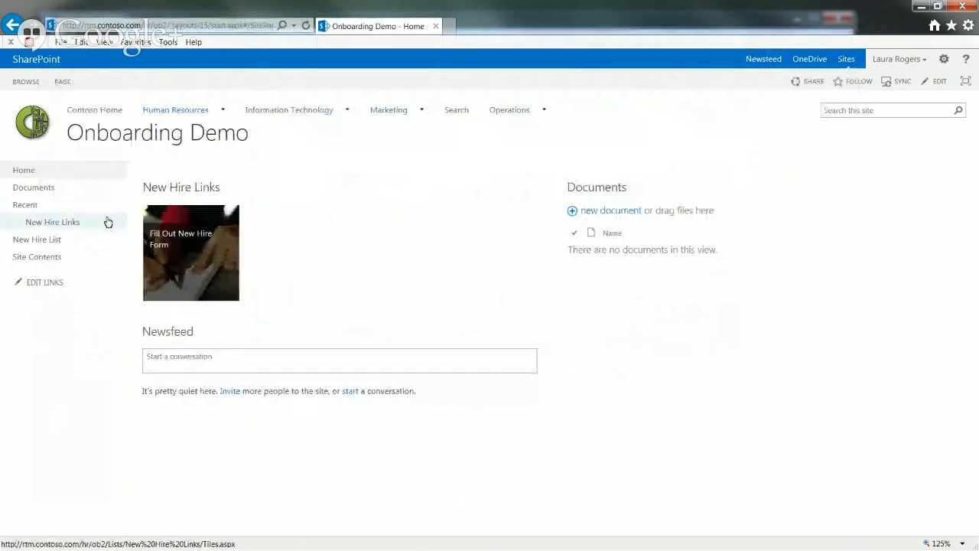
Go to the New Hire List, select the Contoso hire's row and show the LIST ribbon
{"action": "left_click", "coordinate": [40, 241]}
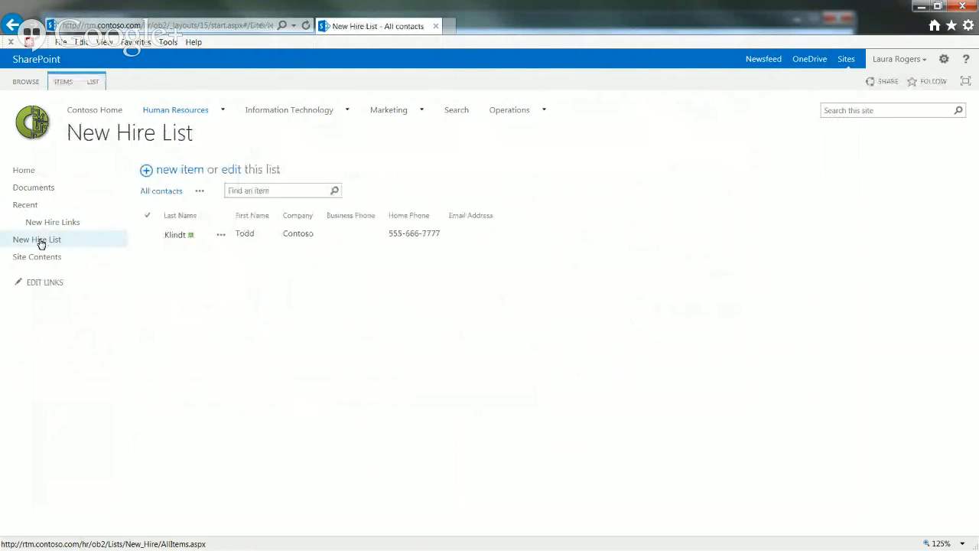
{"action": "left_click", "coordinate": [348, 234]}
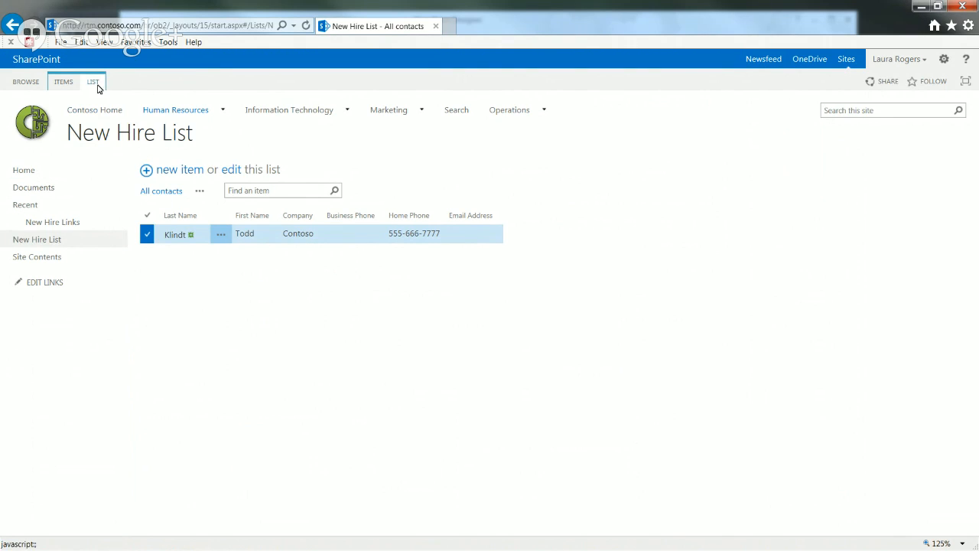
{"action": "mouse_move", "coordinate": [178, 112]}
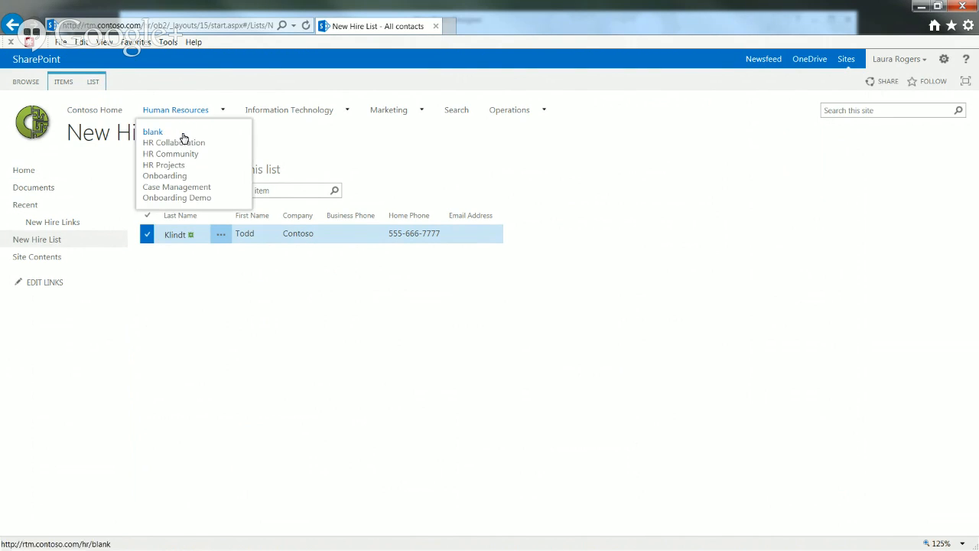
{"action": "left_click", "coordinate": [95, 83]}
Edit the All contacts view to add the EmployeeType and Hiring Mgr columns, dropping Company and Home Phone
{"action": "left_click", "coordinate": [114, 98]}
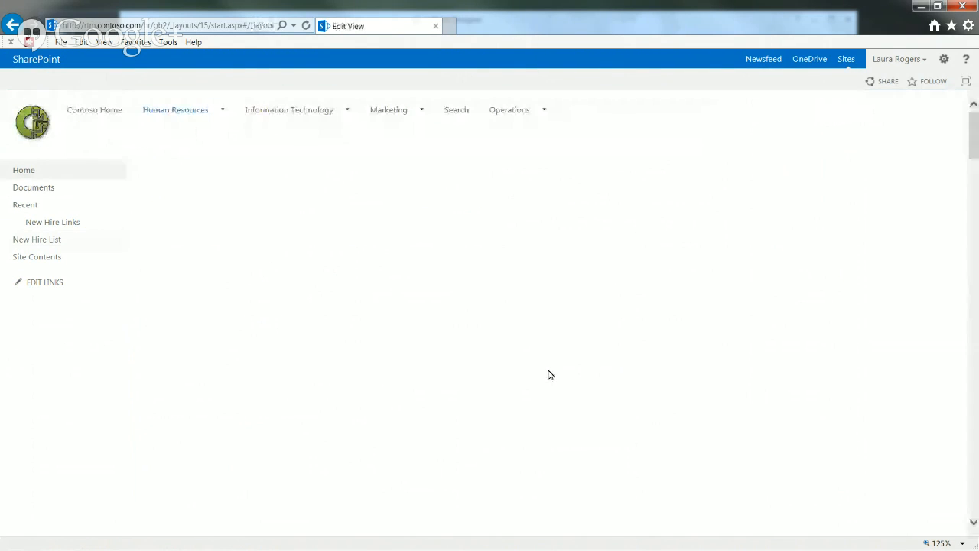
{"action": "left_click", "coordinate": [609, 380]}
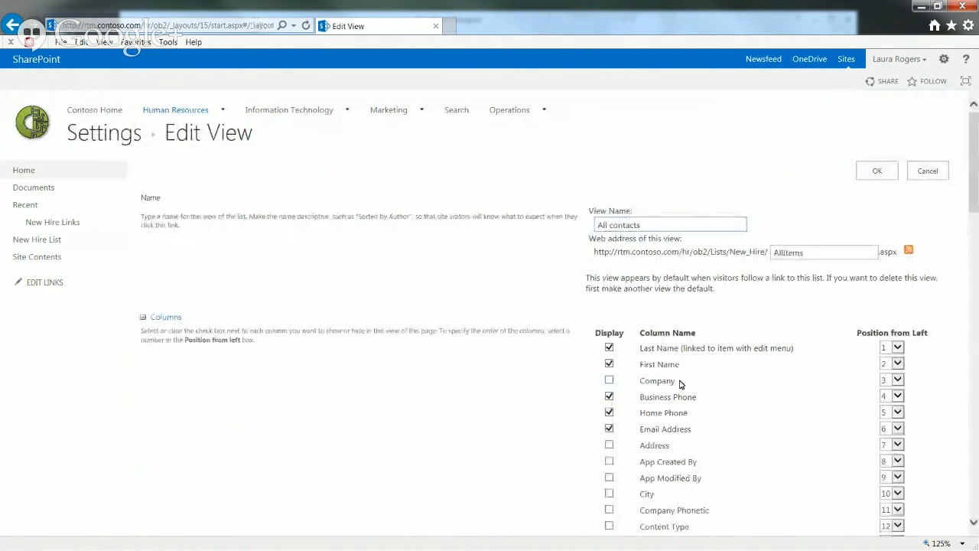
{"action": "left_click_drag", "start_coordinate": [975, 196], "coordinate": [976, 228]}
{"action": "left_click", "coordinate": [609, 260]}
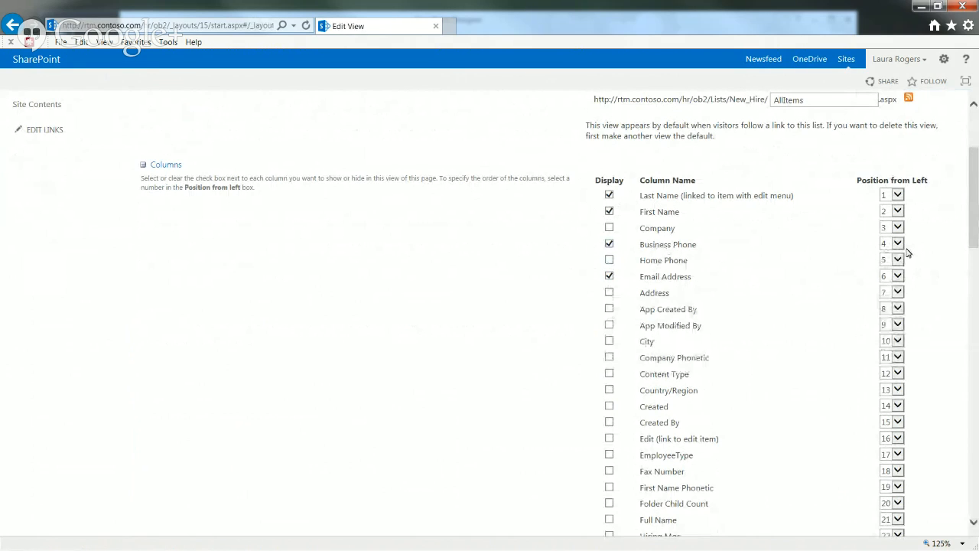
{"action": "left_click_drag", "start_coordinate": [976, 228], "coordinate": [977, 273]}
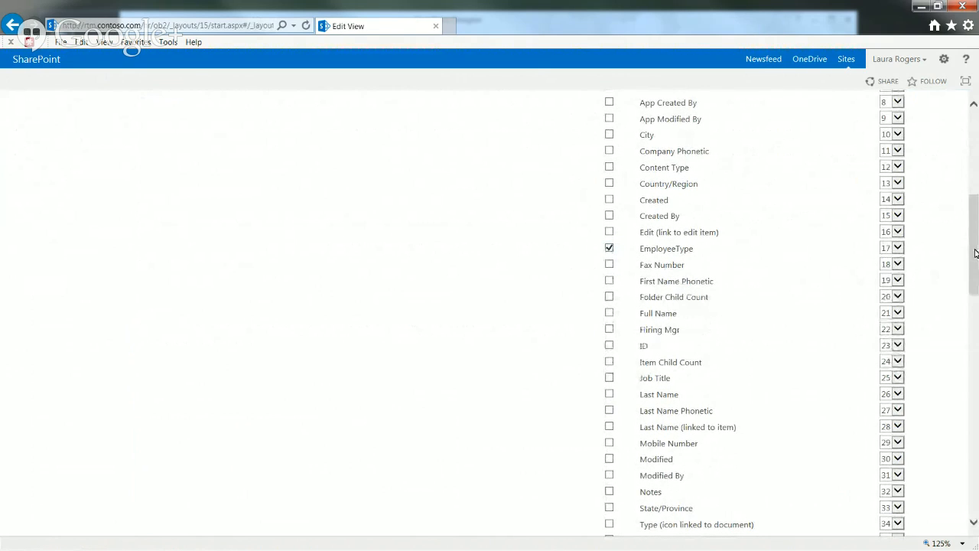
{"action": "scroll", "coordinate": [753, 280], "scroll_direction": "down", "scroll_amount": 2}
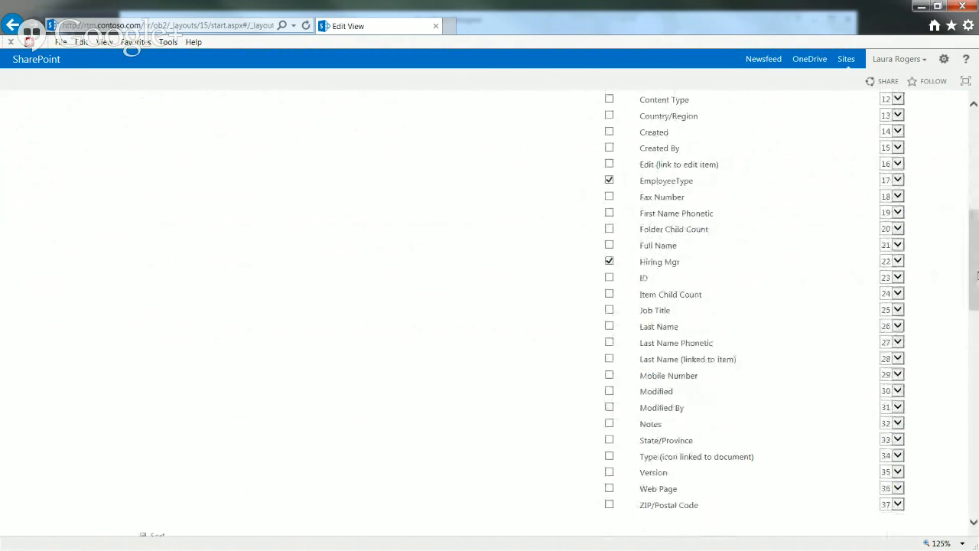
{"action": "scroll", "coordinate": [764, 266], "scroll_direction": "down", "scroll_amount": 1}
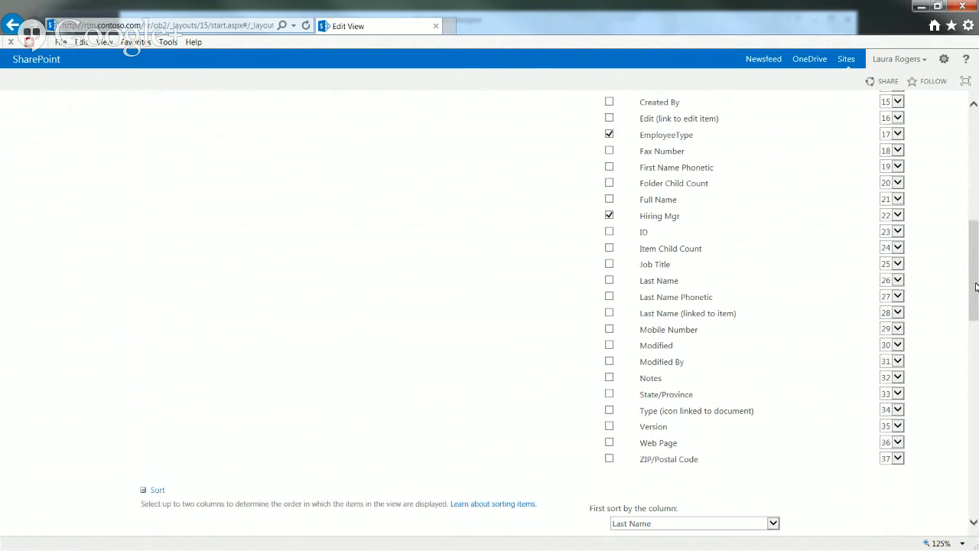
{"action": "left_click_drag", "start_coordinate": [975, 286], "coordinate": [976, 479]}
{"action": "left_click", "coordinate": [872, 468]}
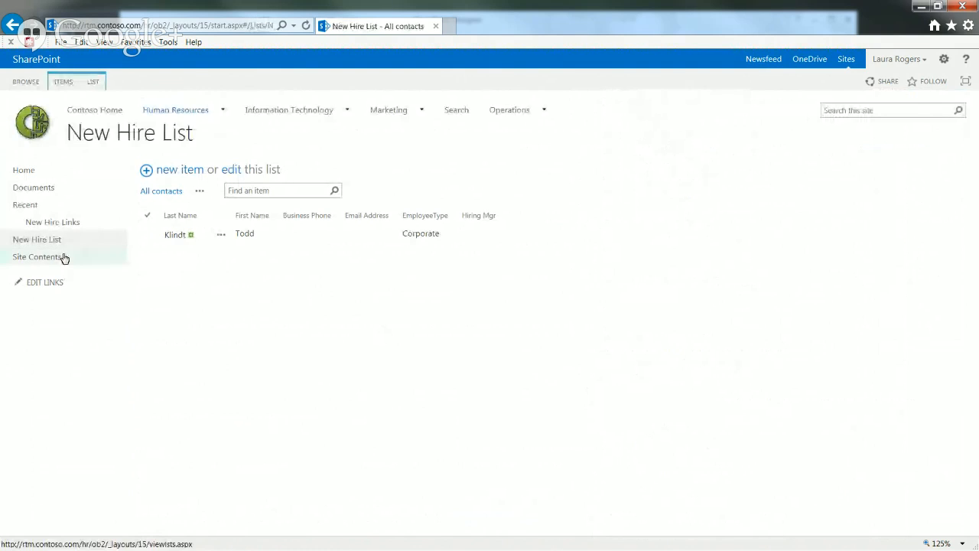
Review the New Hire Demo site content type's columns through Site settings
{"action": "left_click", "coordinate": [944, 59]}
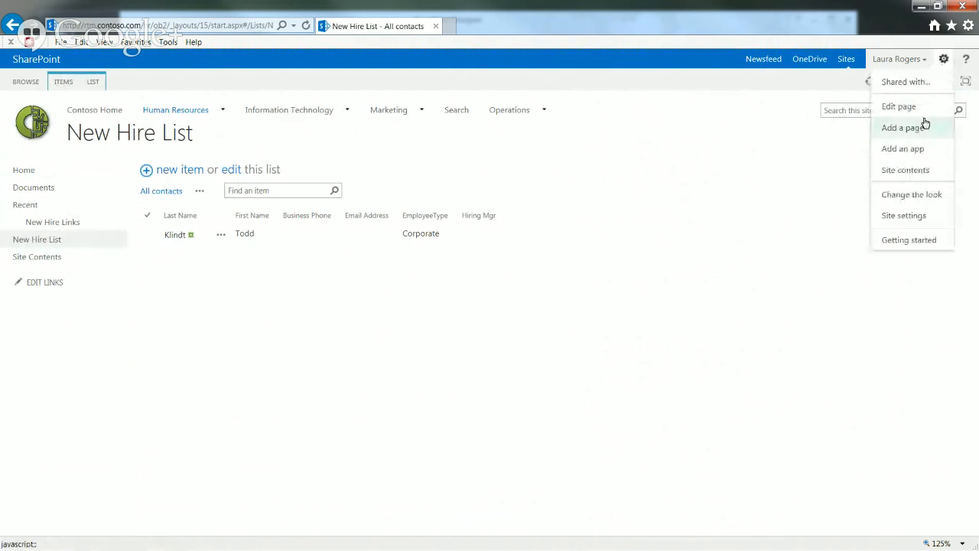
{"action": "left_click", "coordinate": [918, 216]}
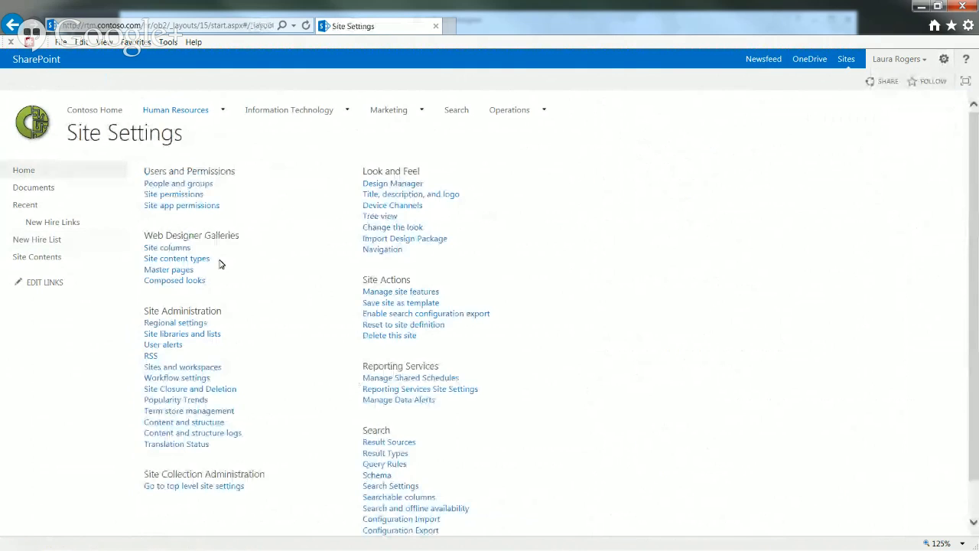
{"action": "left_click", "coordinate": [201, 260]}
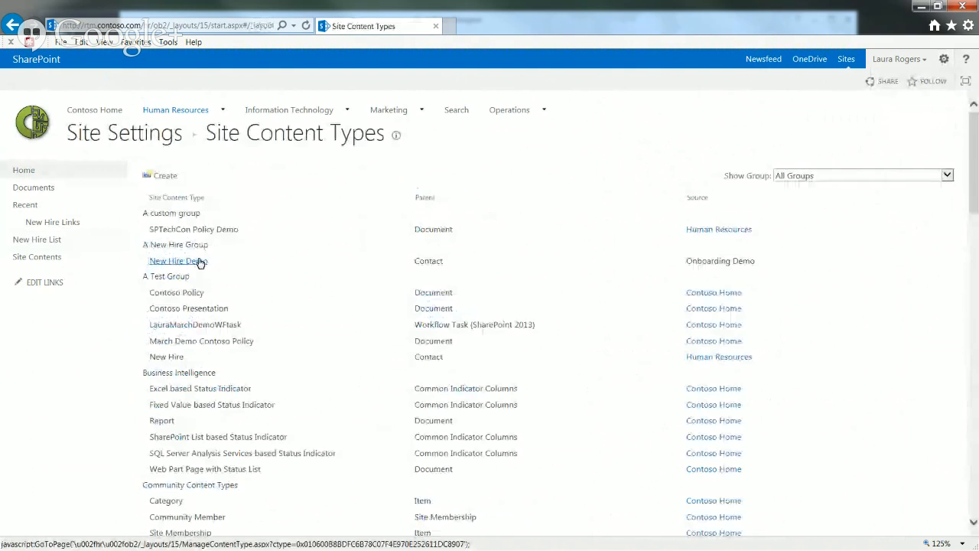
{"action": "left_click", "coordinate": [190, 266]}
{"action": "left_click_drag", "start_coordinate": [973, 233], "coordinate": [976, 407]}
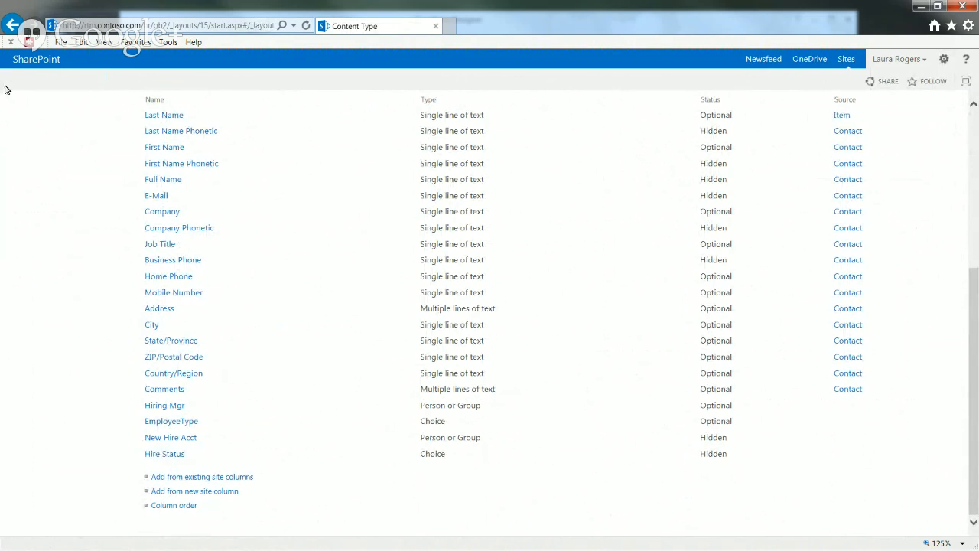
Return through browser history to the All contacts view's column settings
{"action": "right_click", "coordinate": [13, 28]}
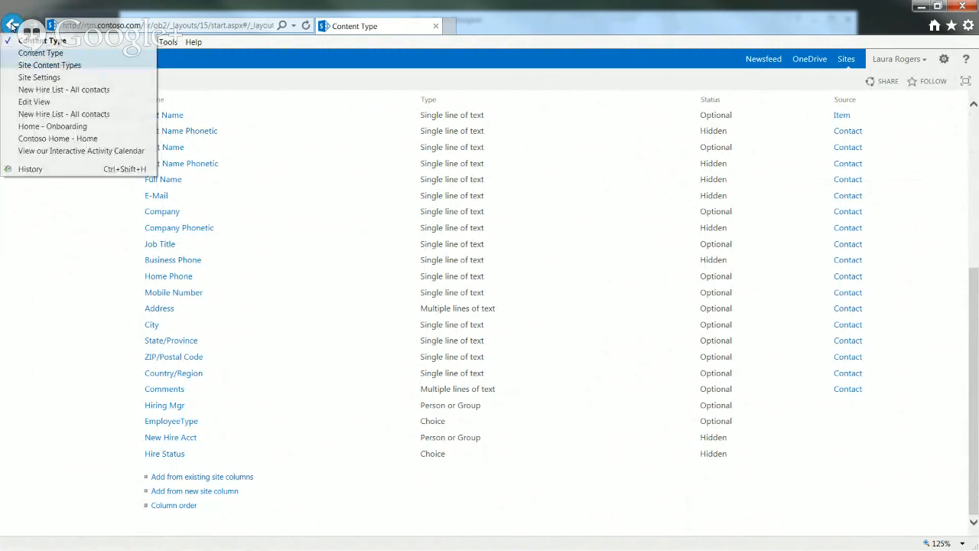
{"action": "left_click", "coordinate": [34, 101]}
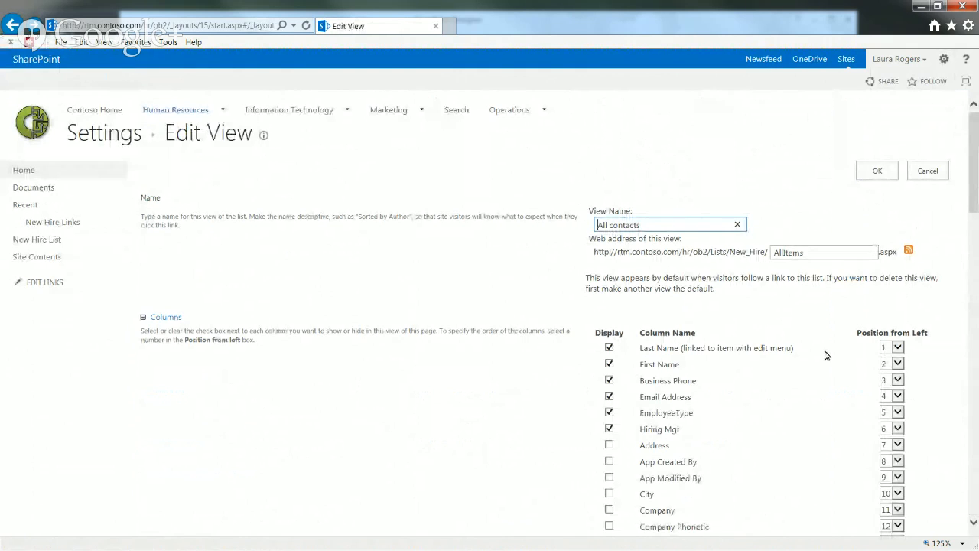
{"action": "left_click_drag", "start_coordinate": [974, 201], "coordinate": [965, 179]}
Save the All contacts view and bring up the list's commands and settings
{"action": "left_click", "coordinate": [877, 171]}
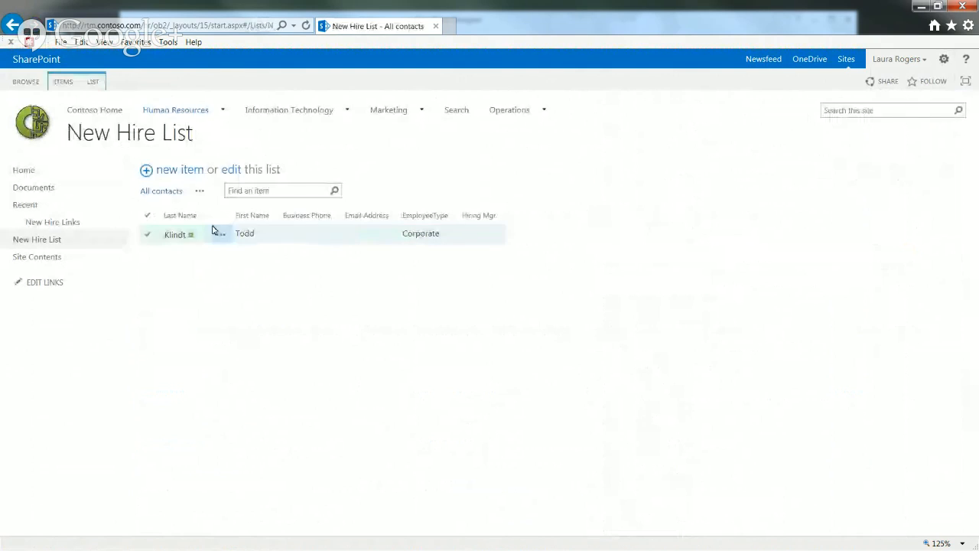
{"action": "left_click", "coordinate": [93, 81]}
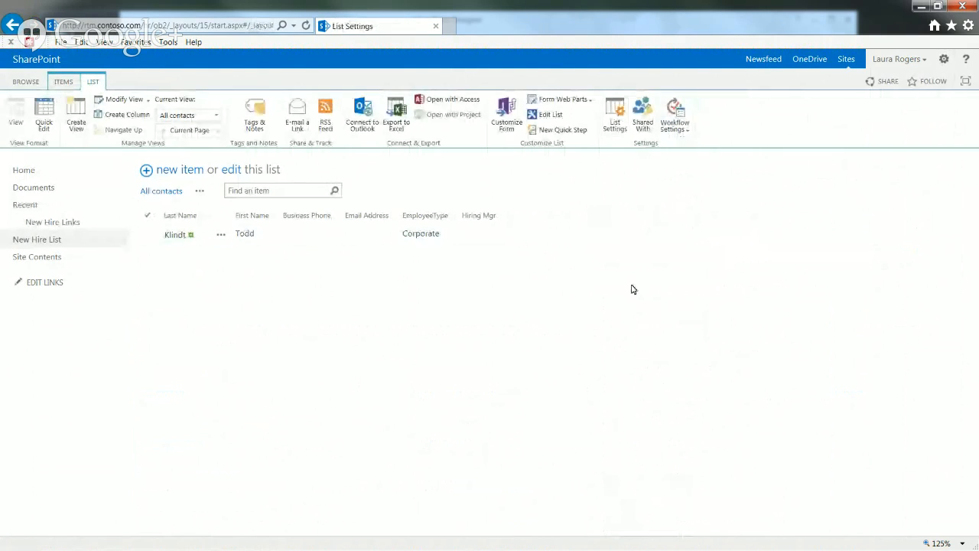
{"action": "left_click_drag", "start_coordinate": [975, 260], "coordinate": [948, 256]}
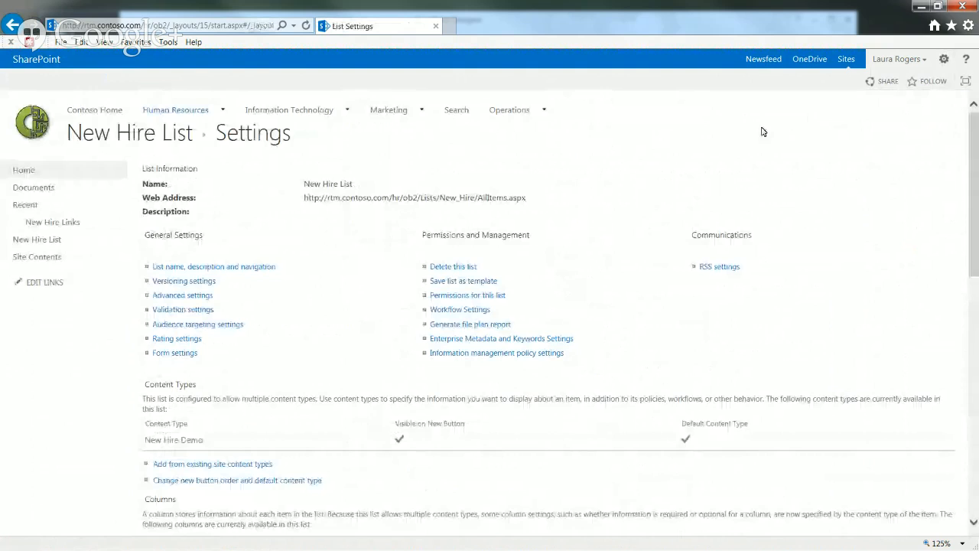
Navigate through Site settings and Site content types to the New Hire Demo content type
{"action": "left_click", "coordinate": [944, 58]}
{"action": "left_click", "coordinate": [915, 195]}
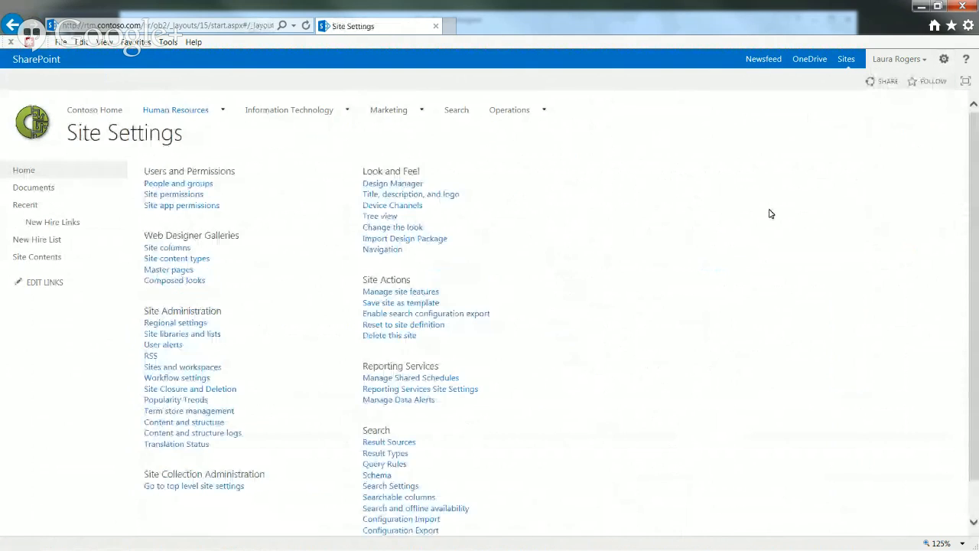
{"action": "left_click", "coordinate": [185, 264]}
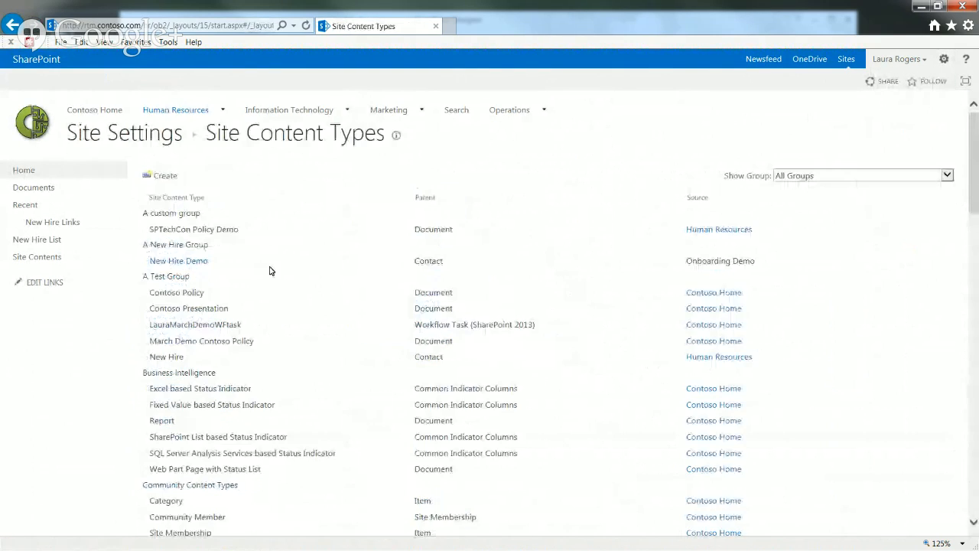
{"action": "left_click", "coordinate": [196, 263]}
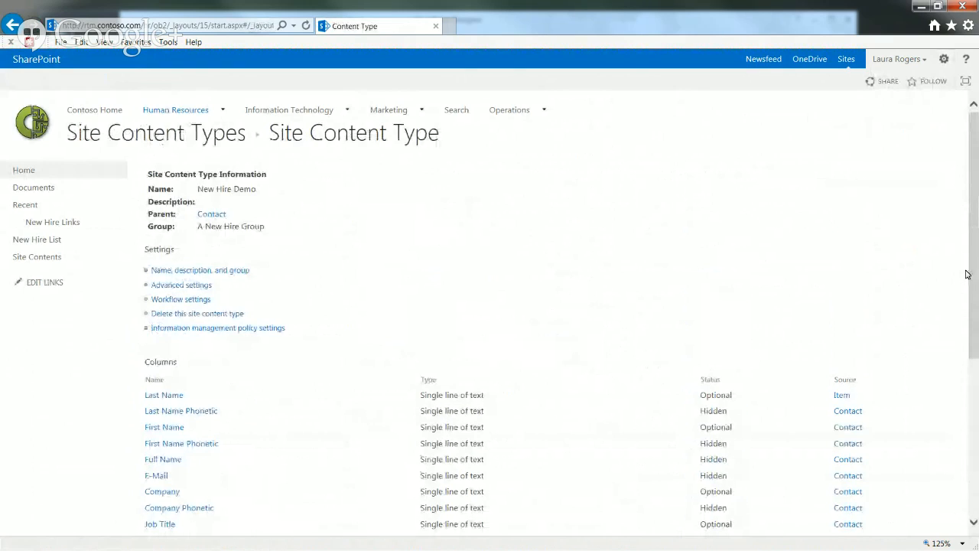
{"action": "left_click_drag", "start_coordinate": [973, 285], "coordinate": [973, 443]}
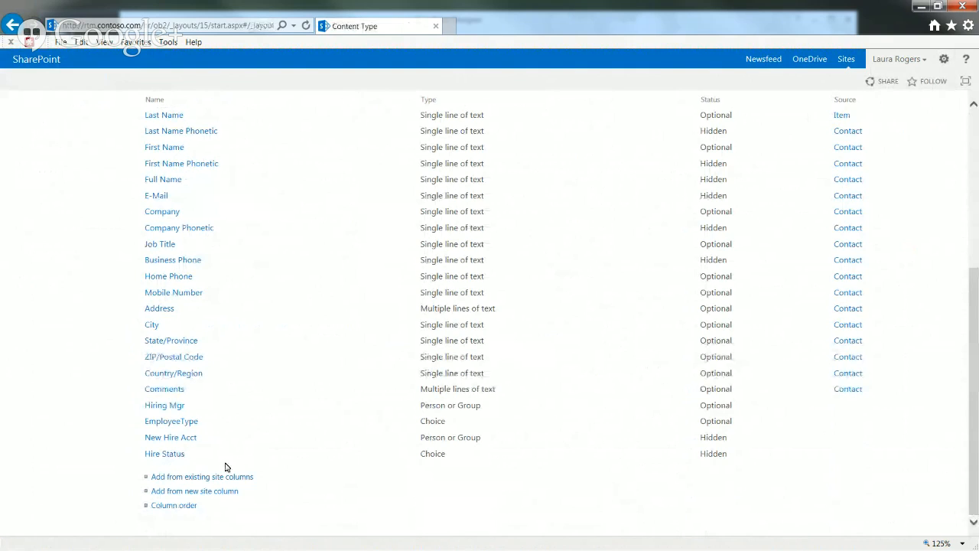
{"action": "left_click_drag", "start_coordinate": [977, 325], "coordinate": [818, 141]}
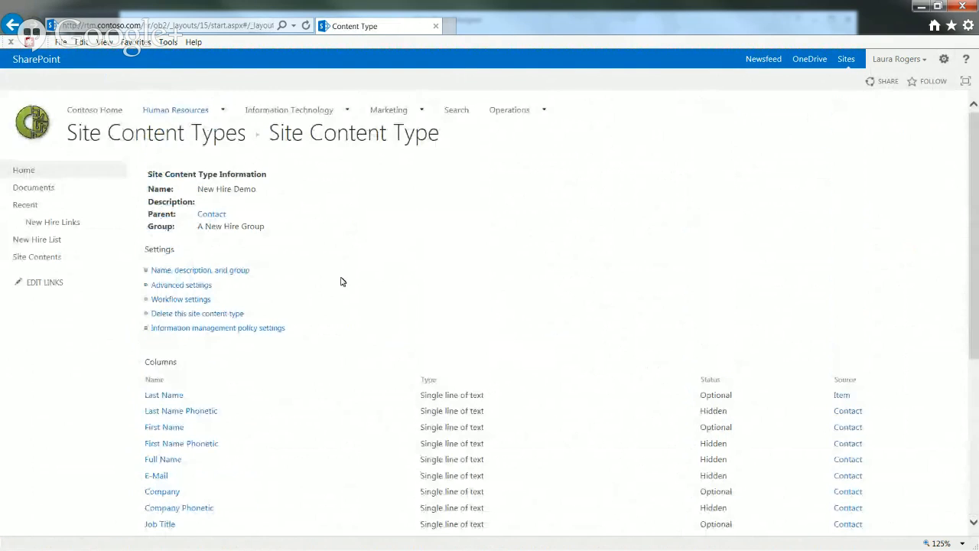
{"action": "left_click", "coordinate": [179, 286]}
Leave the content type's advanced and name, description and group settings unchanged
{"action": "left_click", "coordinate": [945, 314]}
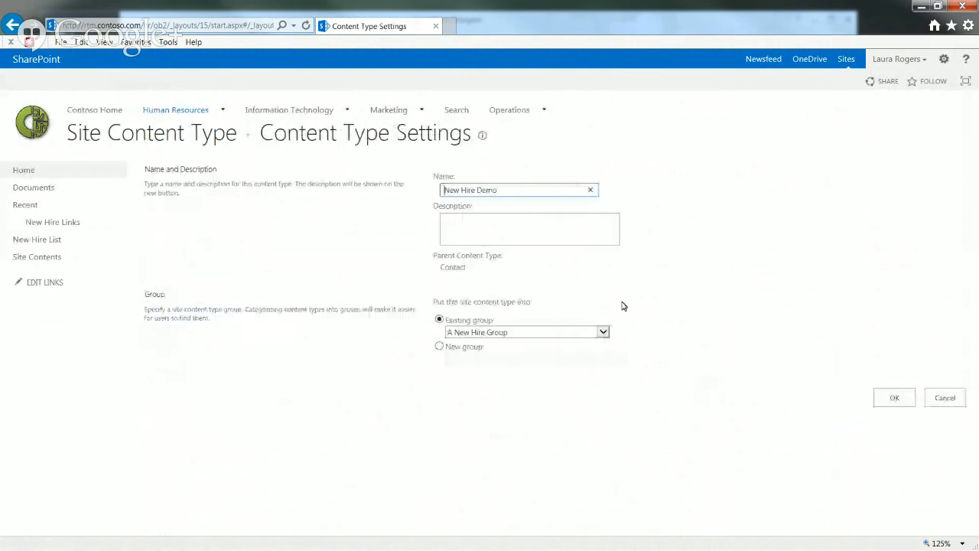
{"action": "left_click", "coordinate": [896, 399]}
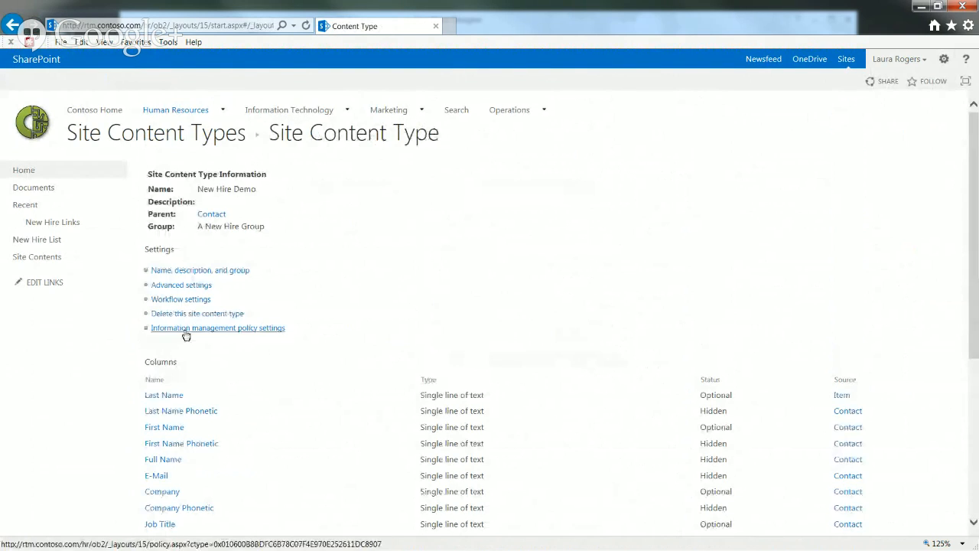
{"action": "scroll", "coordinate": [974, 243], "scroll_direction": "down", "scroll_amount": 3}
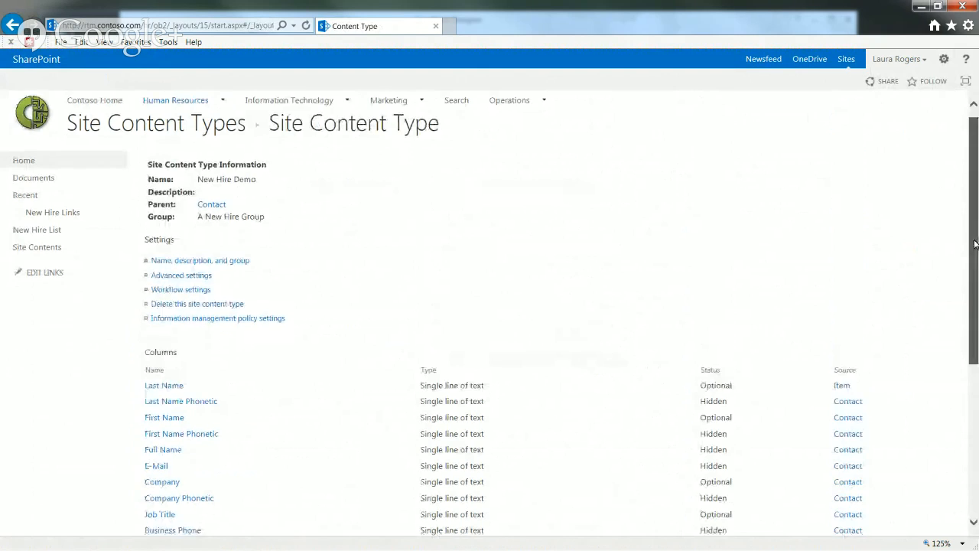
{"action": "scroll", "coordinate": [536, 252], "scroll_direction": "up", "scroll_amount": 2}
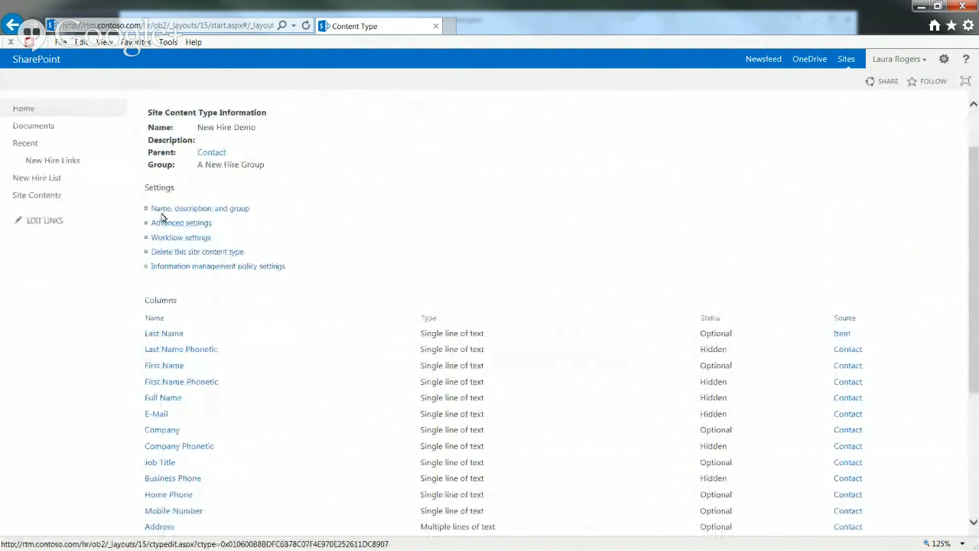
{"action": "left_click", "coordinate": [161, 209]}
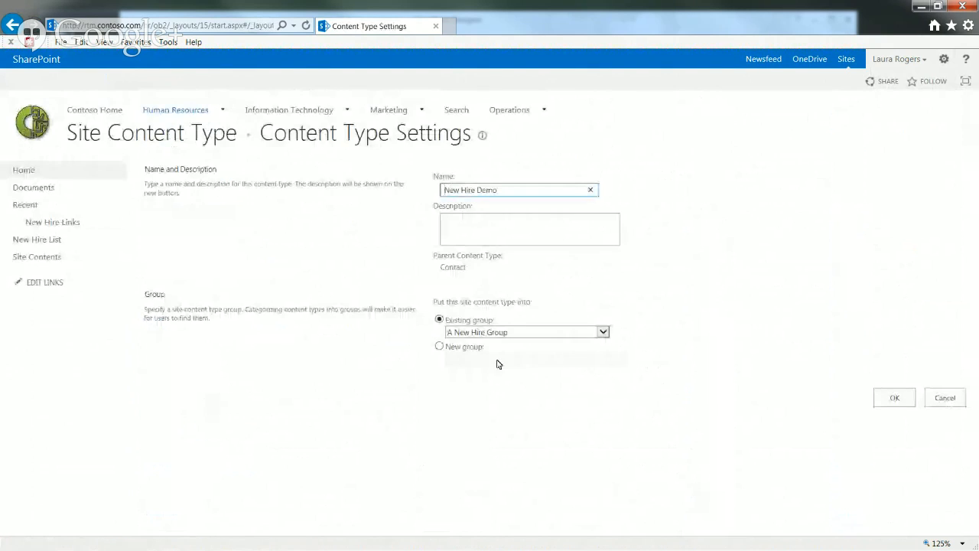
{"action": "left_click", "coordinate": [882, 398]}
Confirm the Hire Status column's settings and return to the New Hire List
{"action": "left_click_drag", "start_coordinate": [976, 313], "coordinate": [975, 496]}
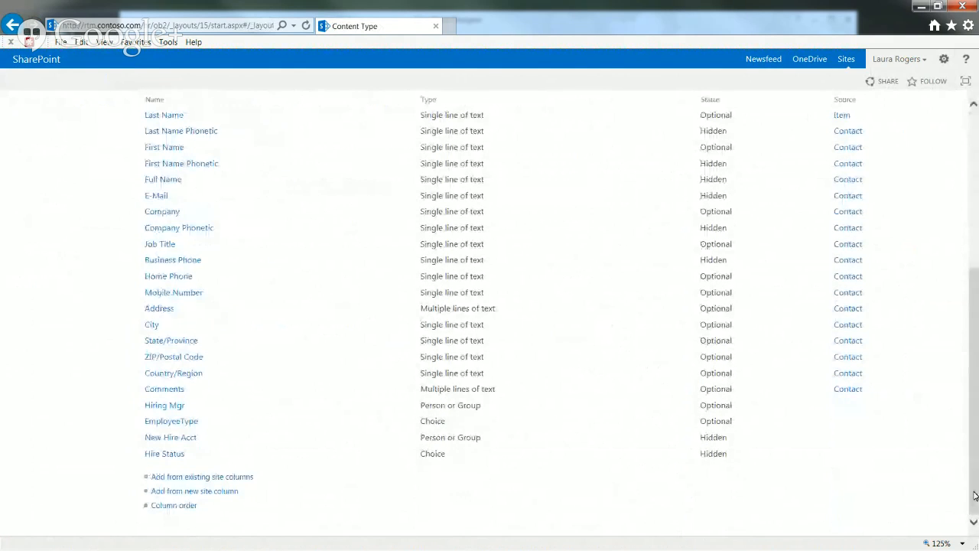
{"action": "left_click", "coordinate": [159, 456]}
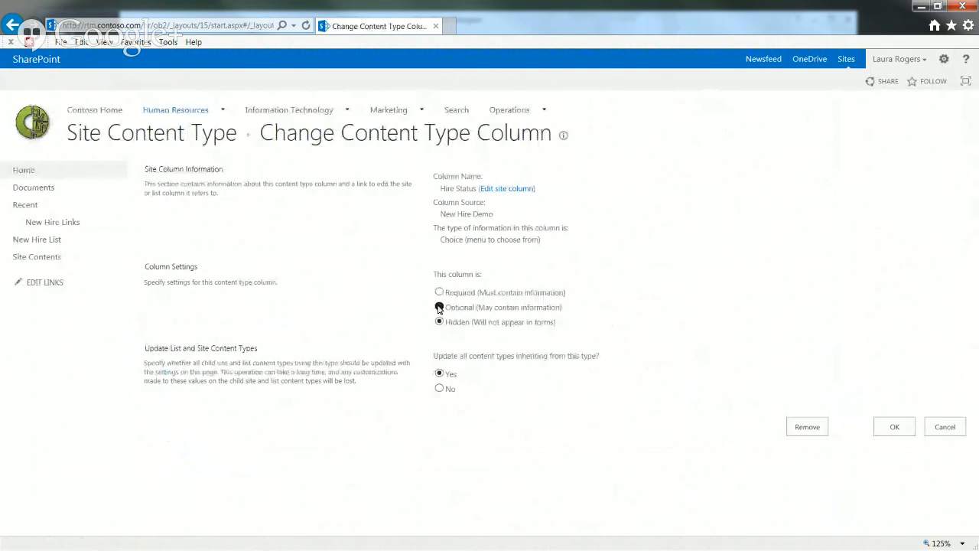
{"action": "left_click", "coordinate": [893, 426]}
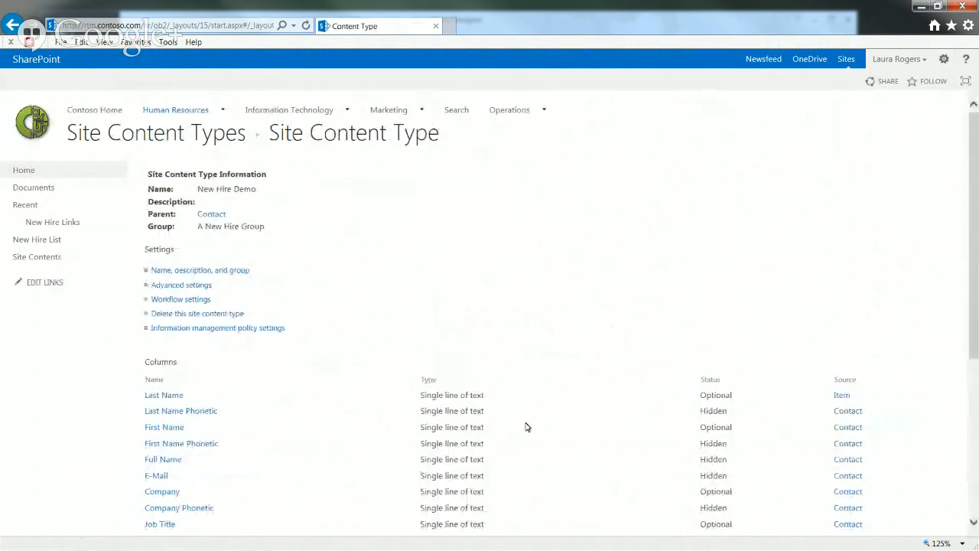
{"action": "left_click", "coordinate": [35, 240]}
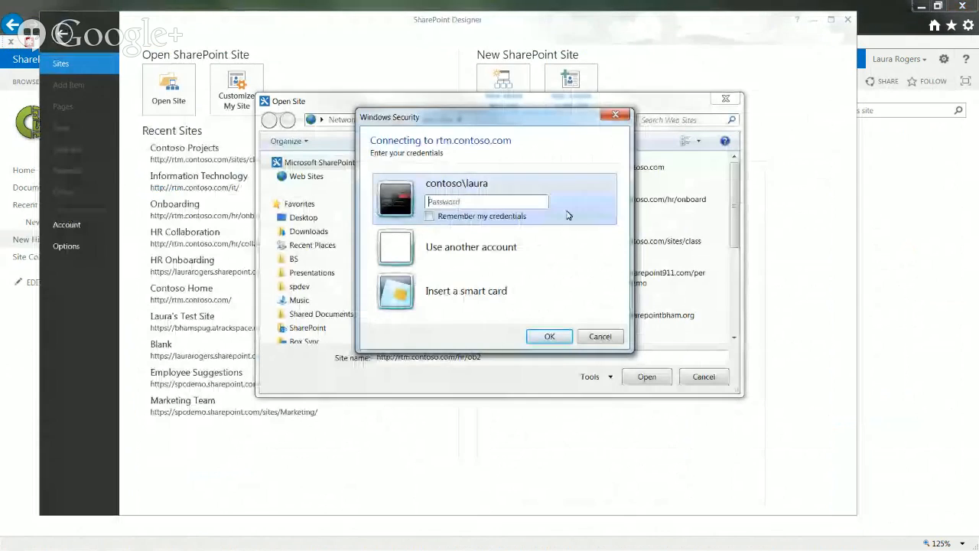
Enter the account password to connect to rtm.contoso.com, then switch back to the browser
{"action": "type", "text": "••••"}
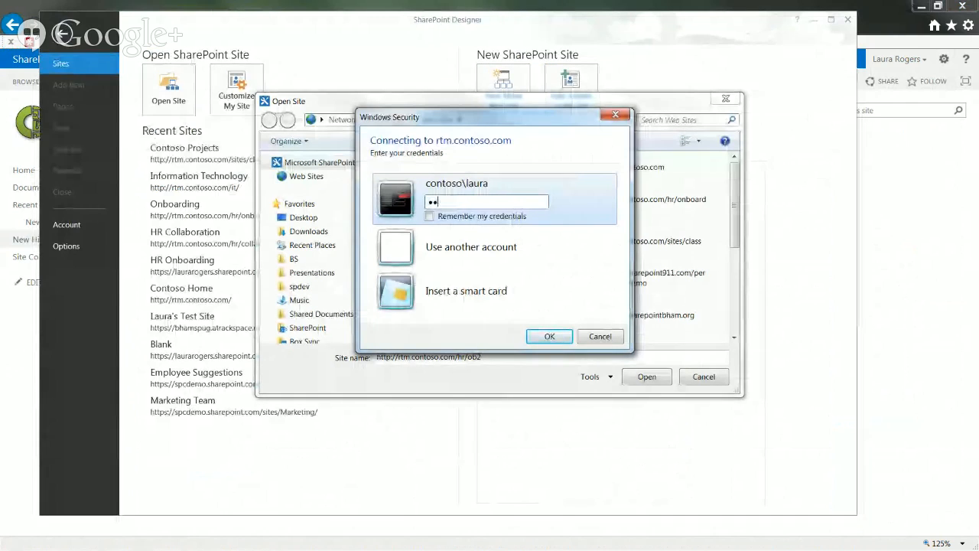
{"action": "type", "text": "•••••••"}
{"action": "key", "text": "Return"}
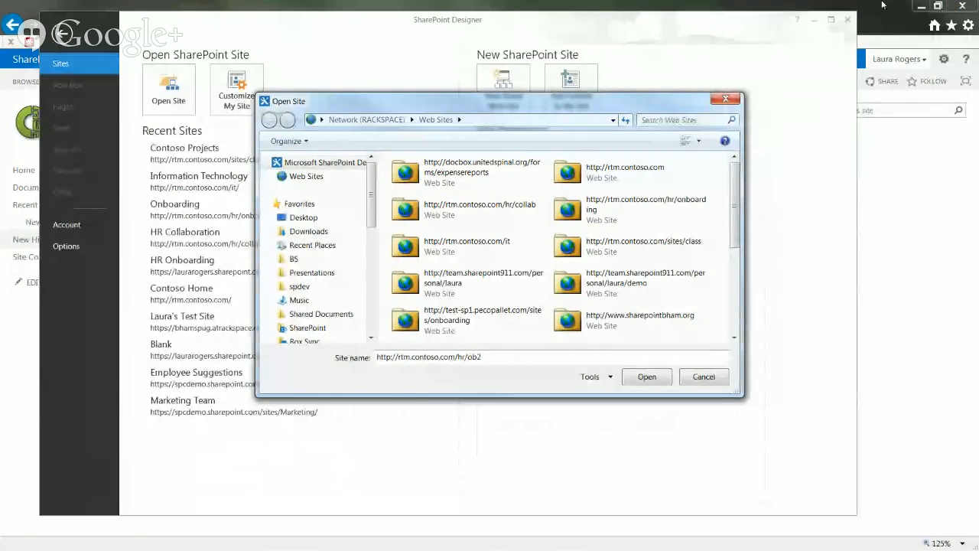
{"action": "left_click", "coordinate": [882, 6]}
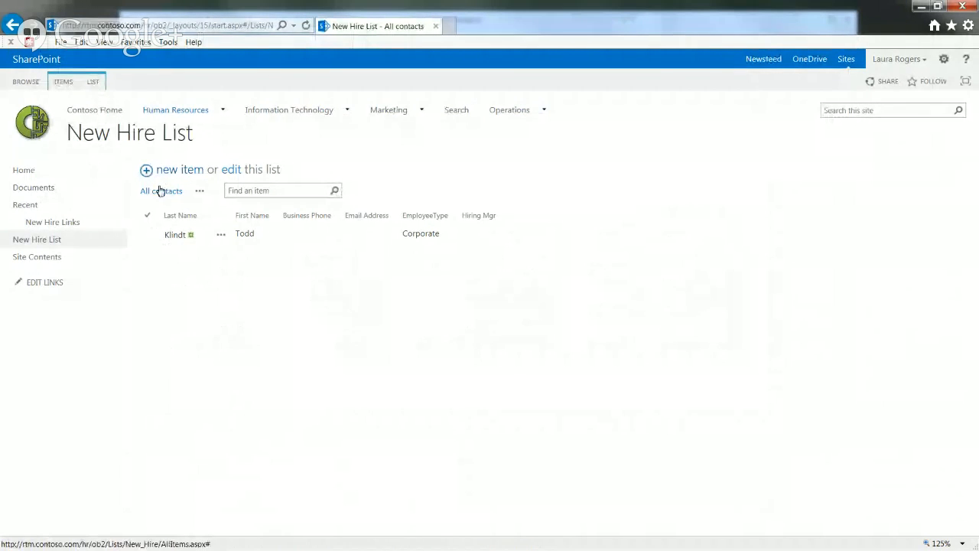
{"action": "left_click", "coordinate": [93, 82]}
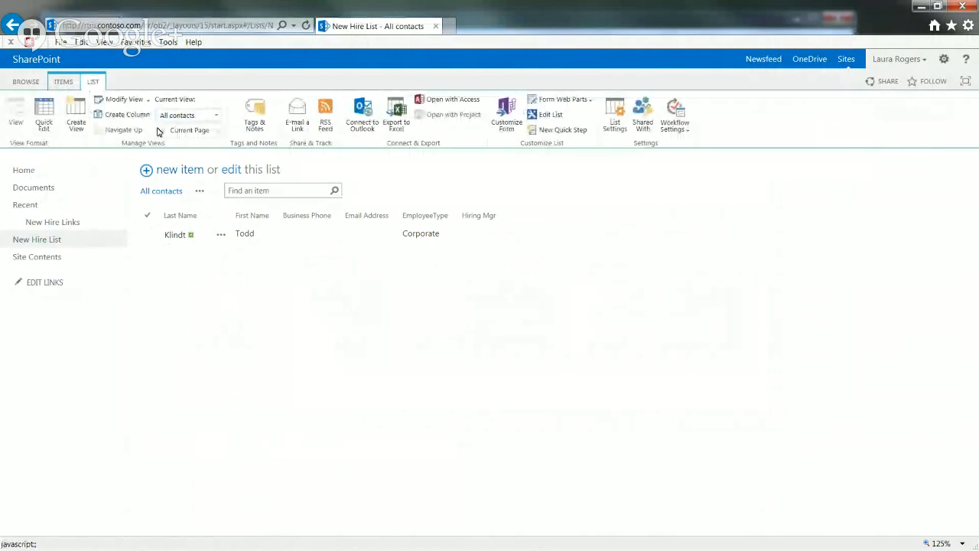
{"action": "left_click", "coordinate": [123, 100]}
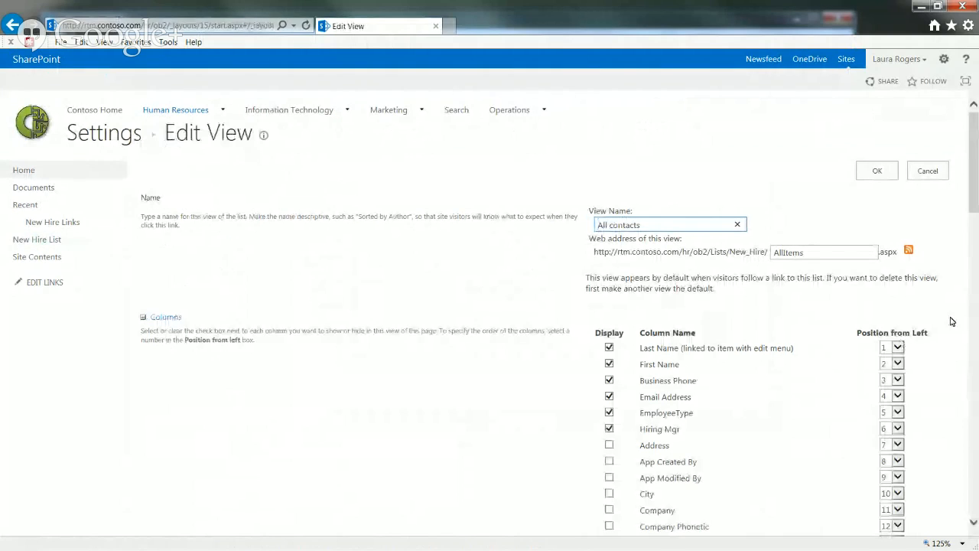
{"action": "left_click_drag", "start_coordinate": [975, 196], "coordinate": [934, 191]}
{"action": "left_click", "coordinate": [925, 171]}
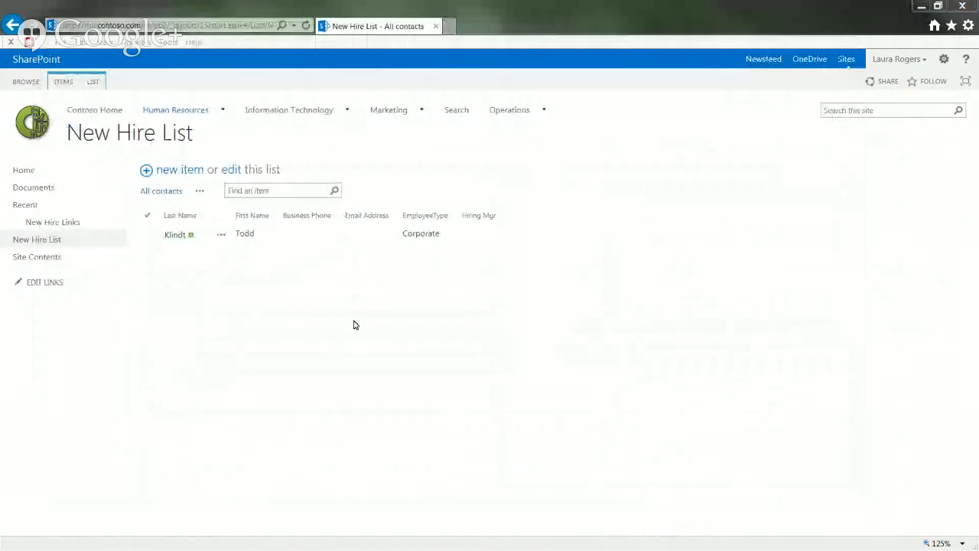
{"action": "left_click", "coordinate": [93, 81]}
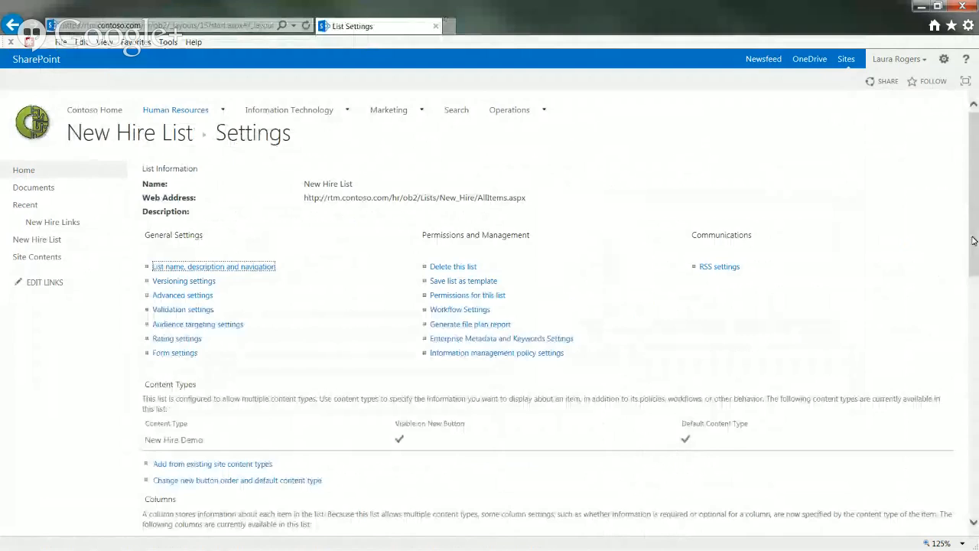
Scroll the New Hire List Settings page to its content type and columns
{"action": "left_click_drag", "start_coordinate": [972, 240], "coordinate": [963, 221]}
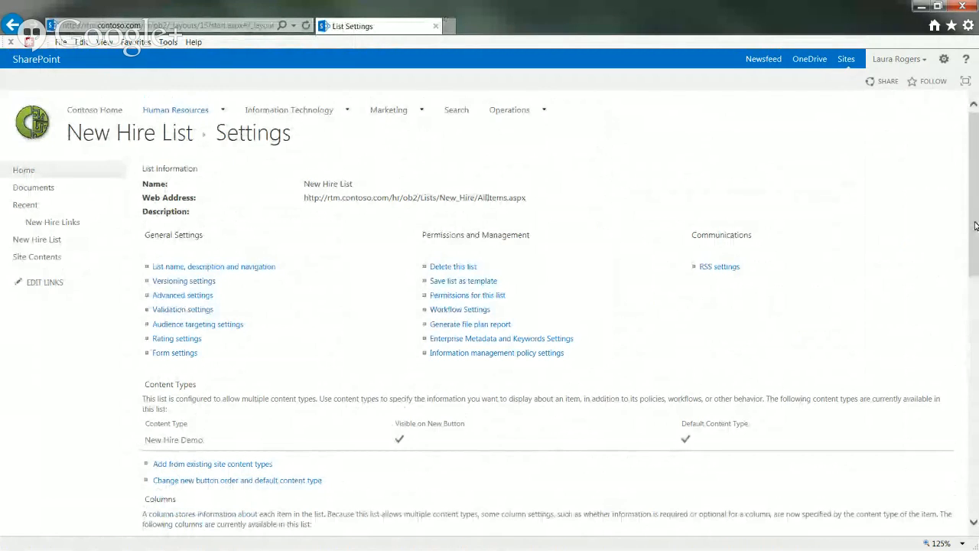
{"action": "left_click_drag", "start_coordinate": [975, 226], "coordinate": [975, 463]}
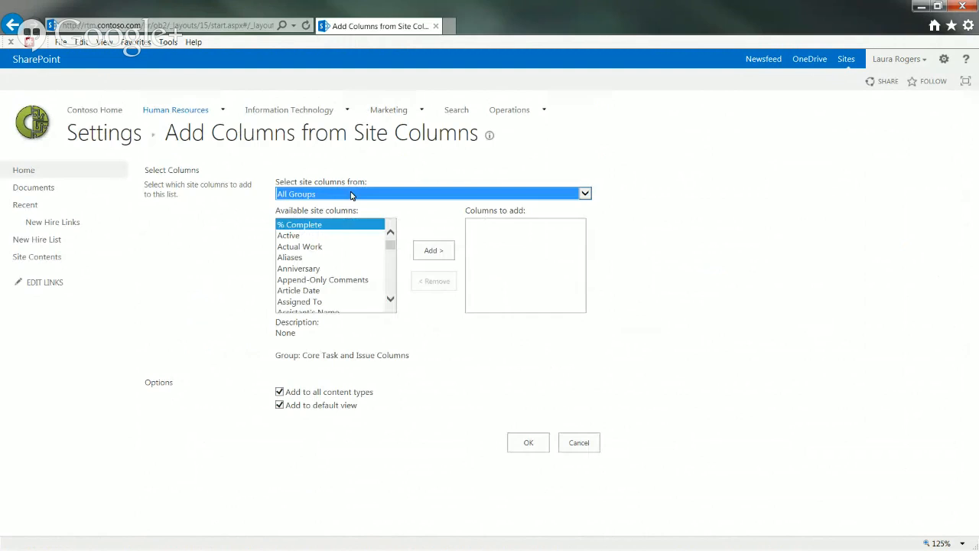
{"action": "left_click", "coordinate": [351, 194]}
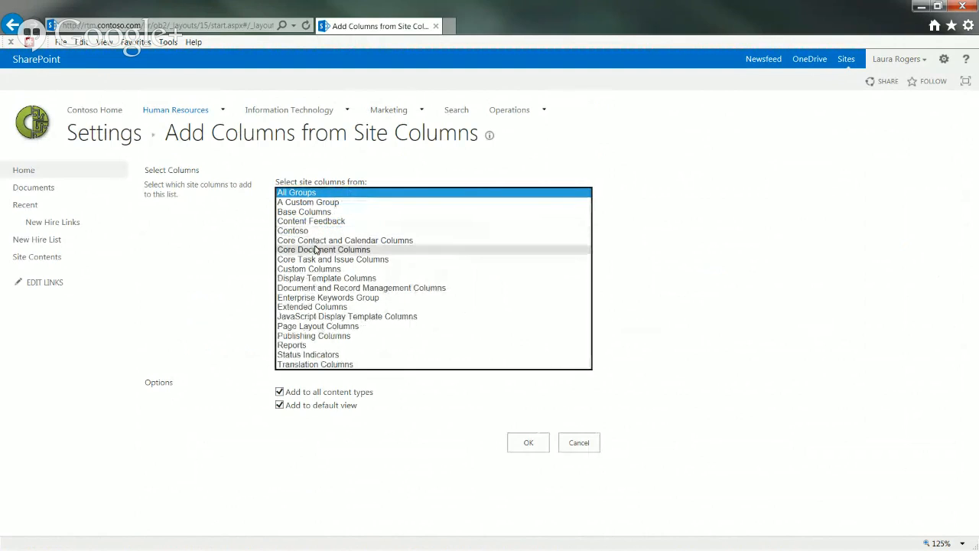
{"action": "left_click", "coordinate": [314, 269]}
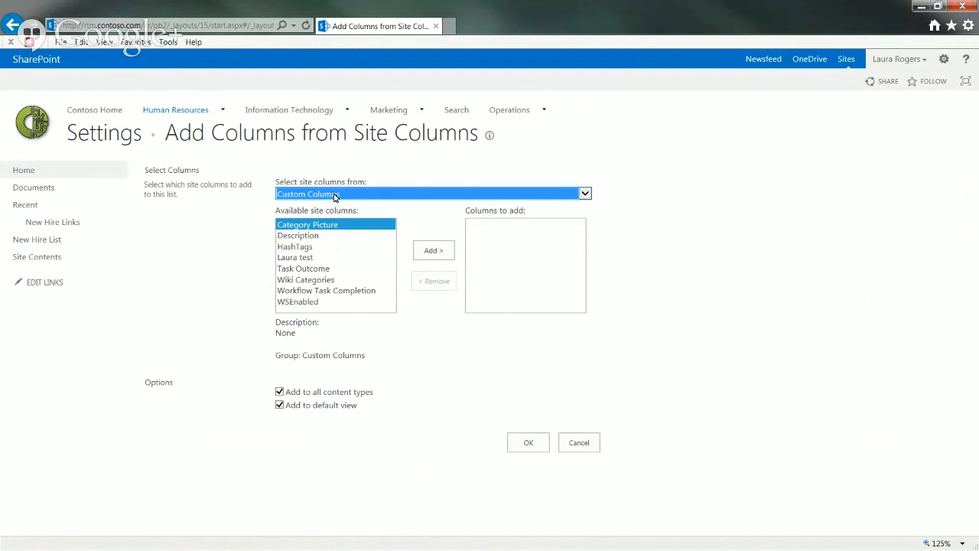
{"action": "left_click", "coordinate": [333, 196]}
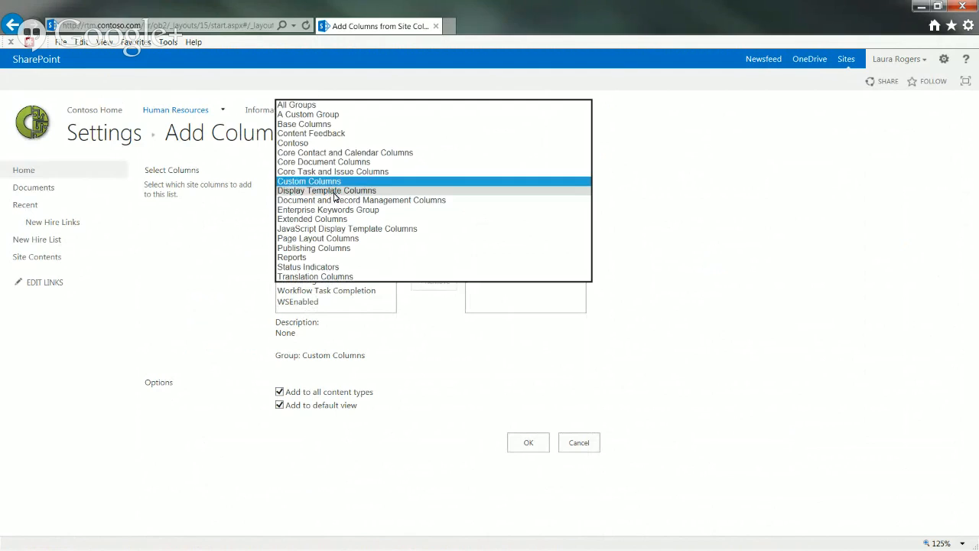
{"action": "left_click", "coordinate": [333, 114]}
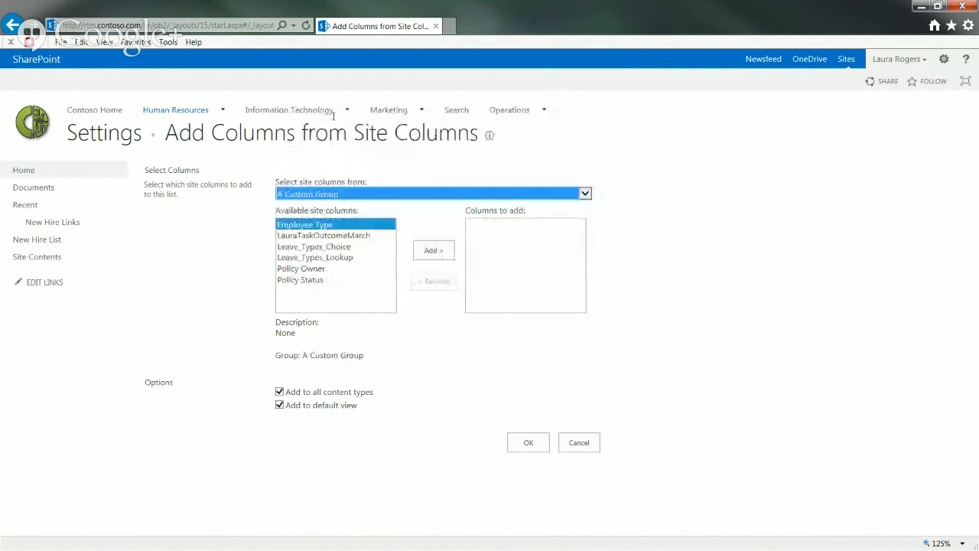
{"action": "left_click", "coordinate": [324, 193]}
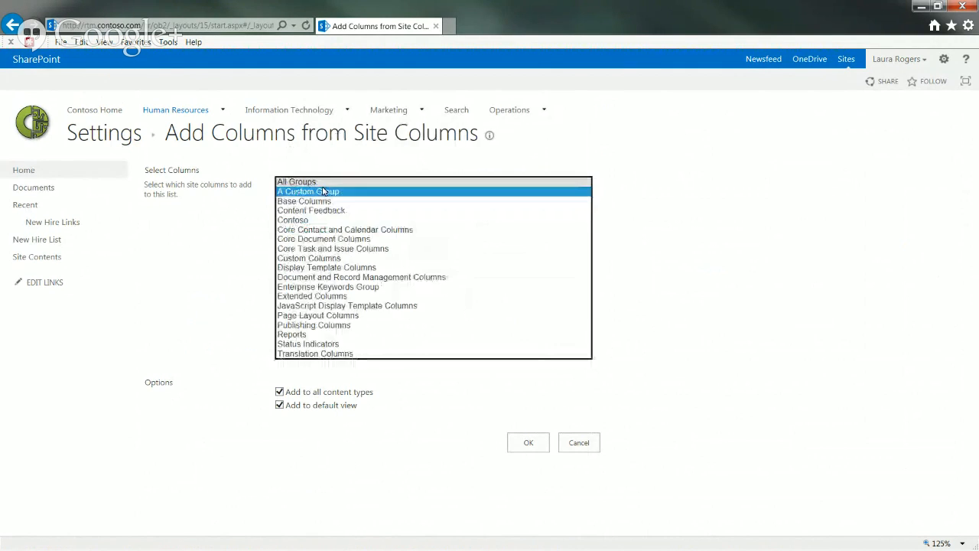
{"action": "left_click", "coordinate": [323, 259]}
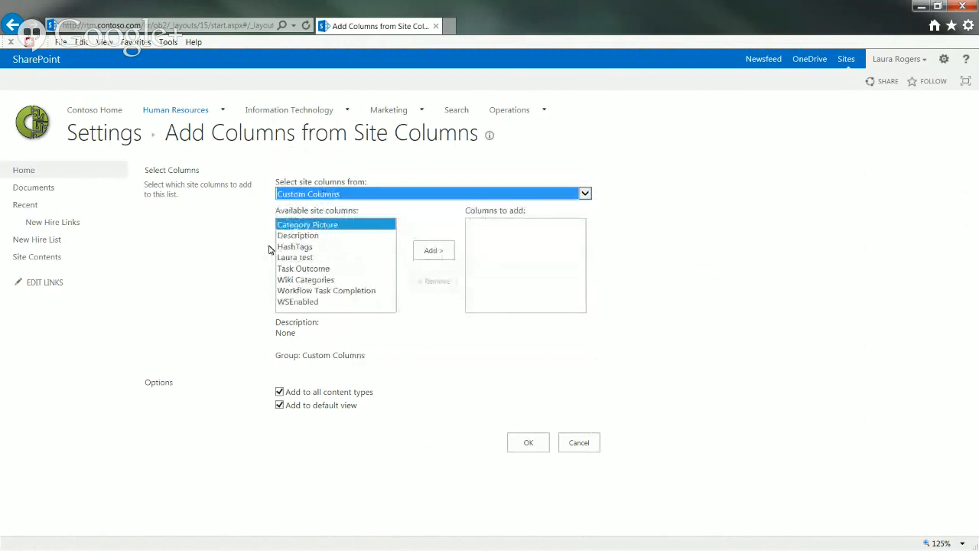
{"action": "left_click", "coordinate": [287, 195]}
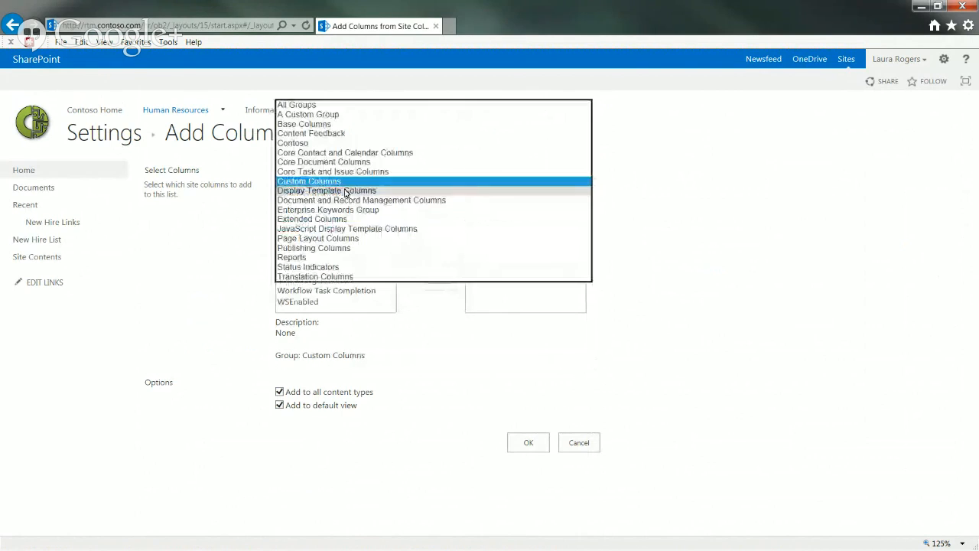
{"action": "left_click", "coordinate": [339, 107]}
{"action": "left_click", "coordinate": [339, 268]}
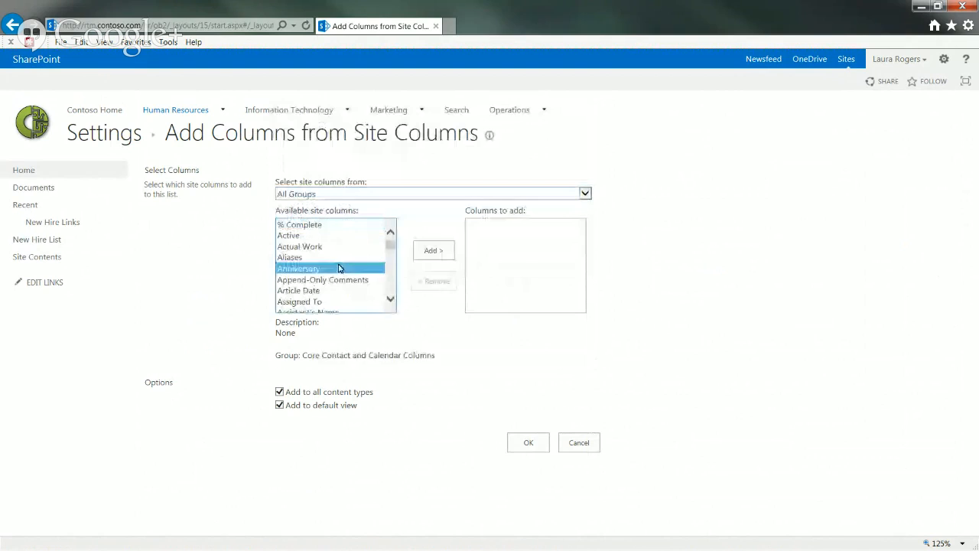
{"action": "key", "text": "h"}
{"action": "left_click", "coordinate": [391, 299]}
{"action": "left_click", "coordinate": [390, 299]}
{"action": "left_click", "coordinate": [390, 299]}
{"action": "left_click", "coordinate": [390, 299]}
{"action": "left_click", "coordinate": [391, 300]}
{"action": "left_click", "coordinate": [391, 300]}
{"action": "left_click", "coordinate": [391, 299]}
{"action": "left_click", "coordinate": [391, 300]}
{"action": "left_click", "coordinate": [391, 300]}
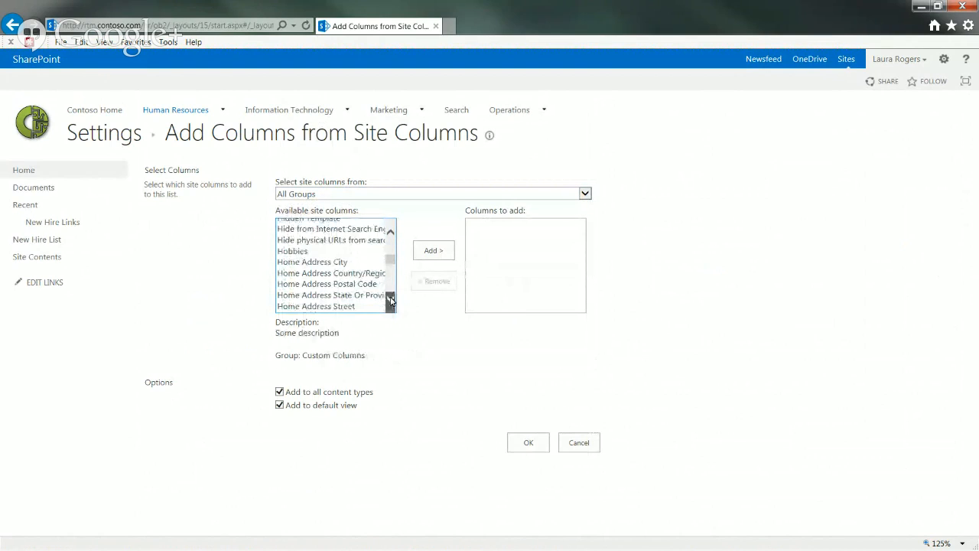
{"action": "left_click", "coordinate": [583, 443]}
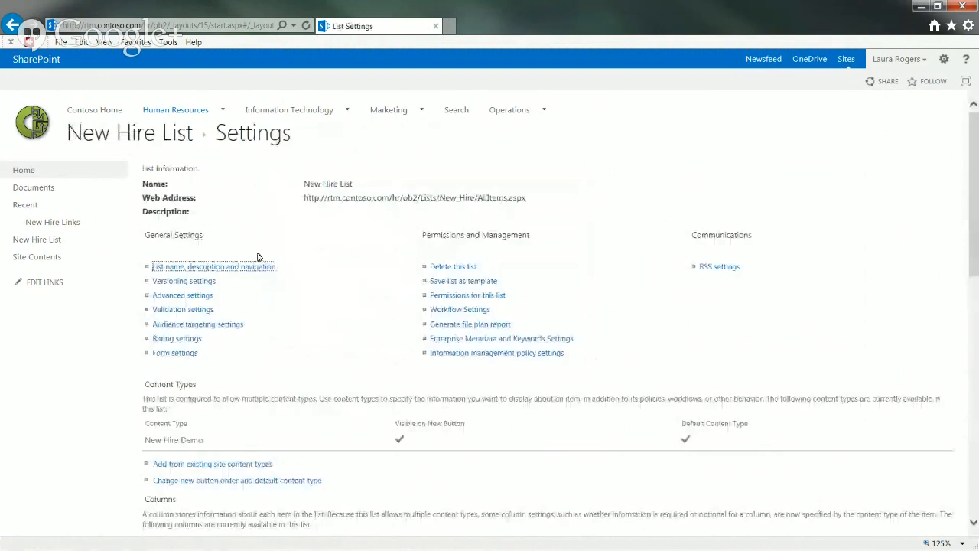
Open the New Hire Demo site content type from Site Settings
{"action": "left_click", "coordinate": [944, 59]}
{"action": "left_click", "coordinate": [914, 192]}
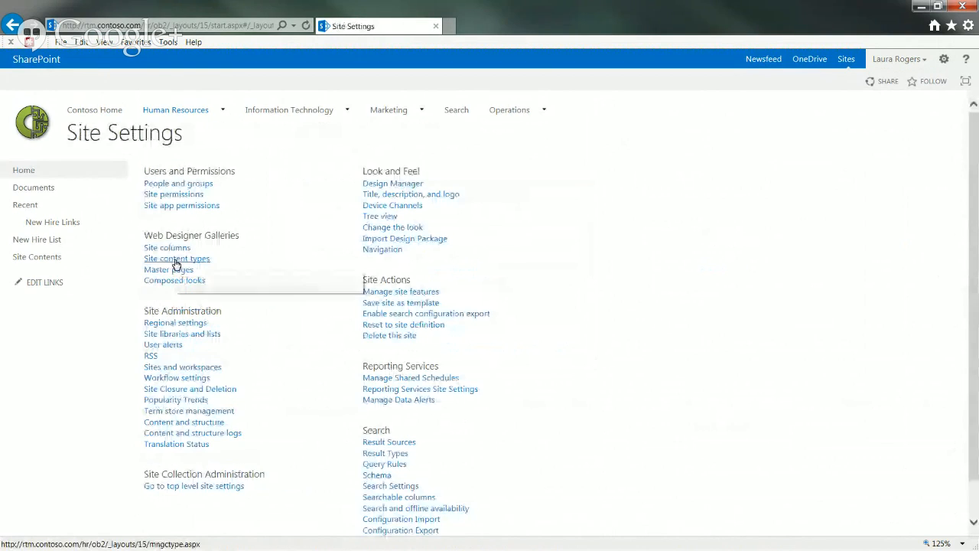
{"action": "left_click", "coordinate": [175, 263]}
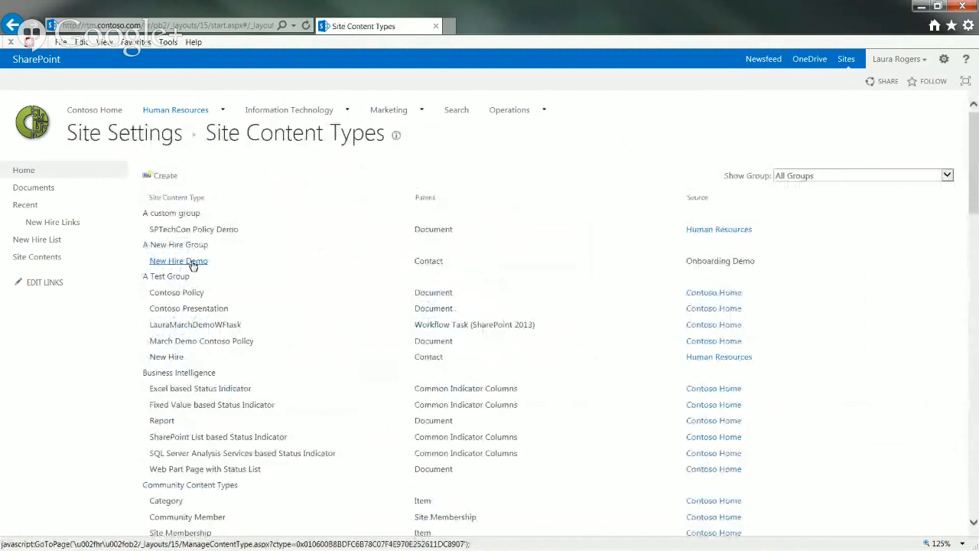
{"action": "left_click", "coordinate": [192, 263]}
Review the Hire Status column's settings, confirm them, and return to the New Hire List
{"action": "left_click_drag", "start_coordinate": [973, 270], "coordinate": [974, 426]}
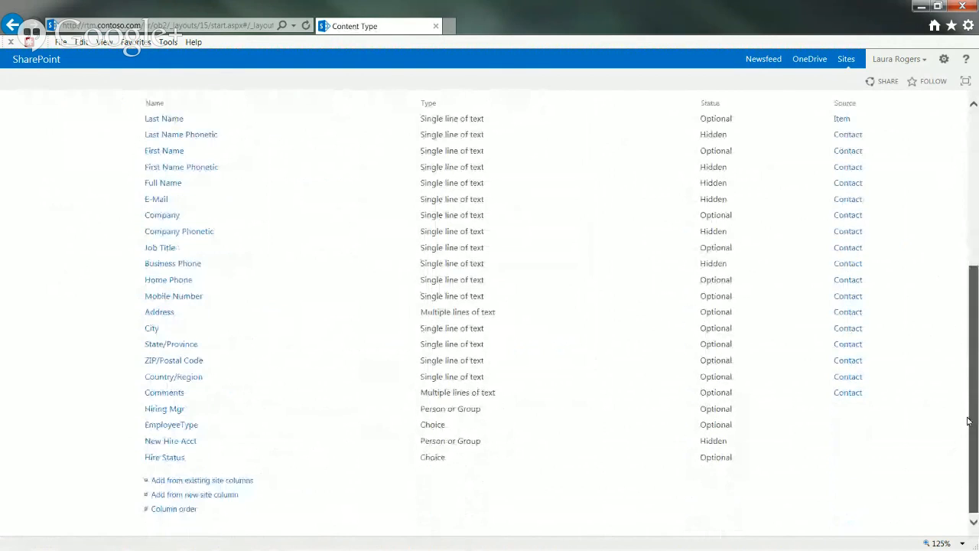
{"action": "left_click", "coordinate": [166, 455]}
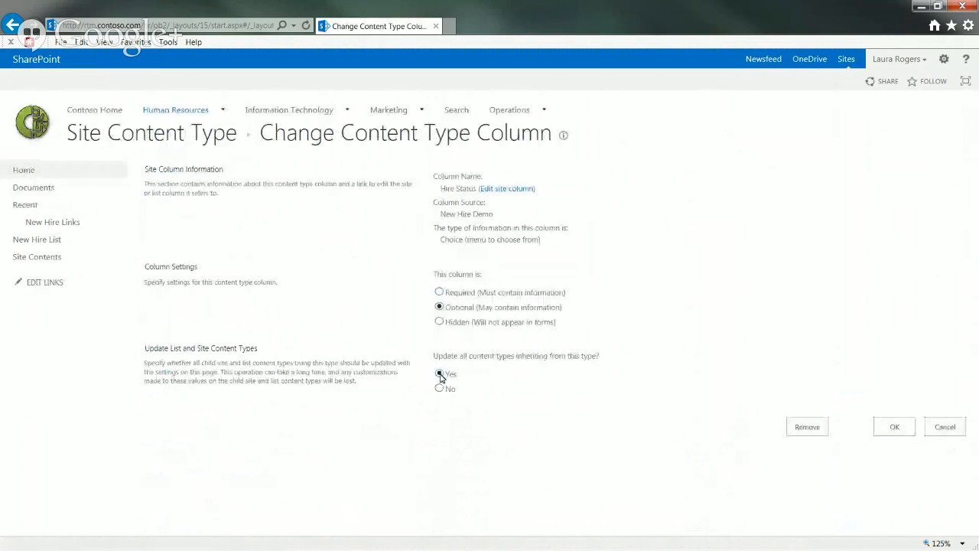
{"action": "left_click", "coordinate": [892, 426]}
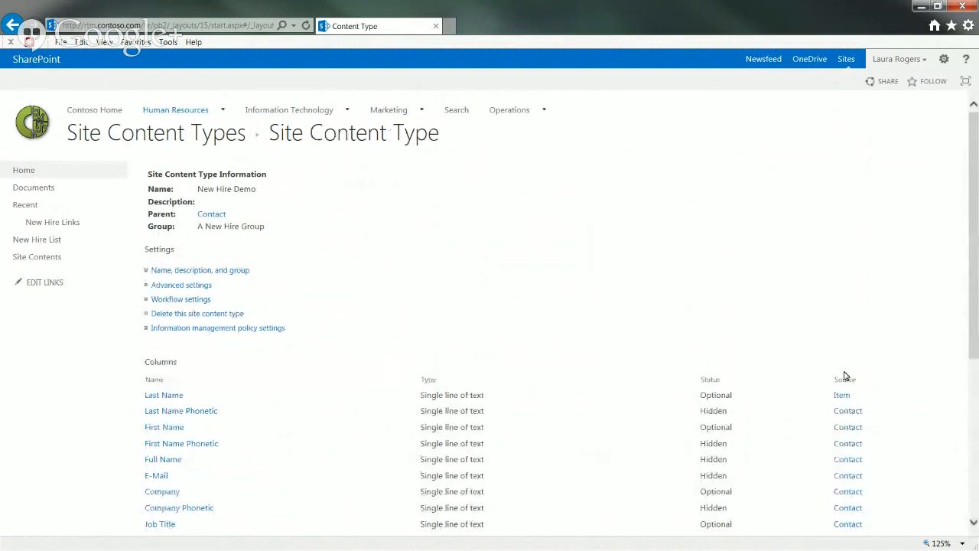
{"action": "left_click_drag", "start_coordinate": [975, 310], "coordinate": [974, 322]}
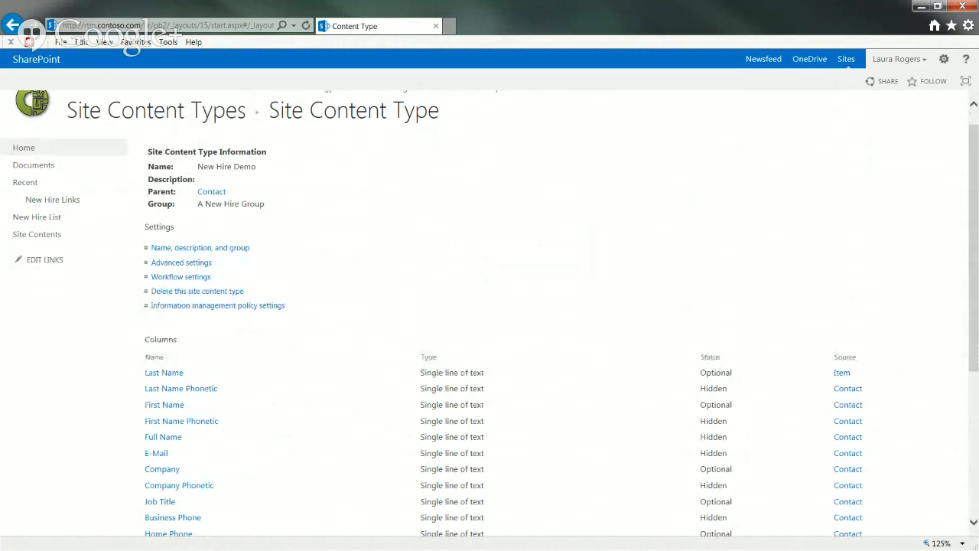
{"action": "left_click", "coordinate": [40, 218]}
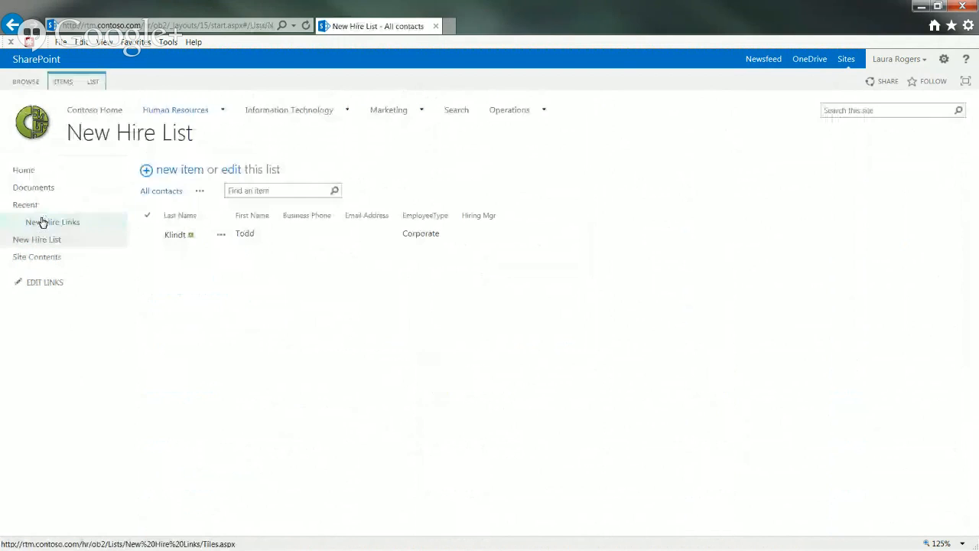
From List Settings, open the list's New Hire Demo content type and scroll to its Columns, ending with Hiring Mgr and EmployeeType
{"action": "left_click", "coordinate": [95, 81]}
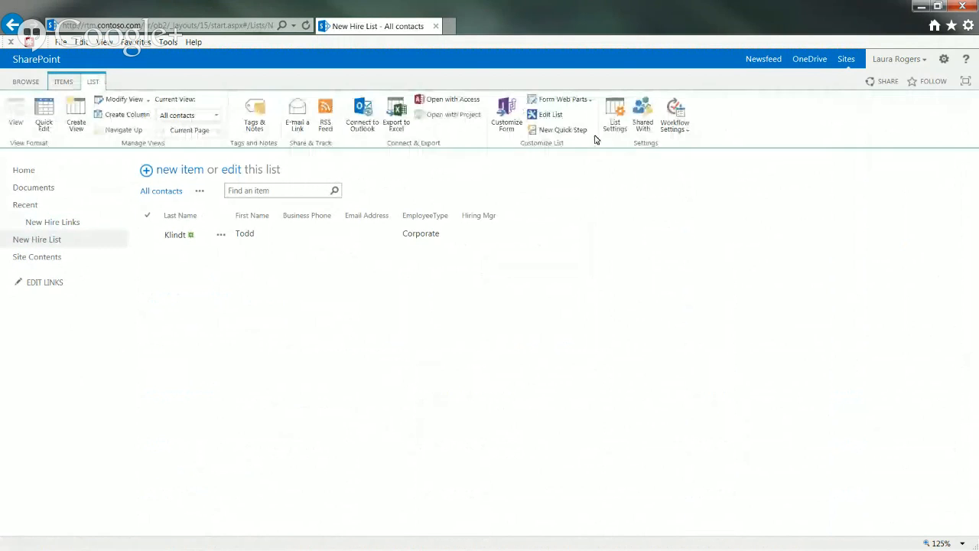
{"action": "left_click", "coordinate": [612, 121]}
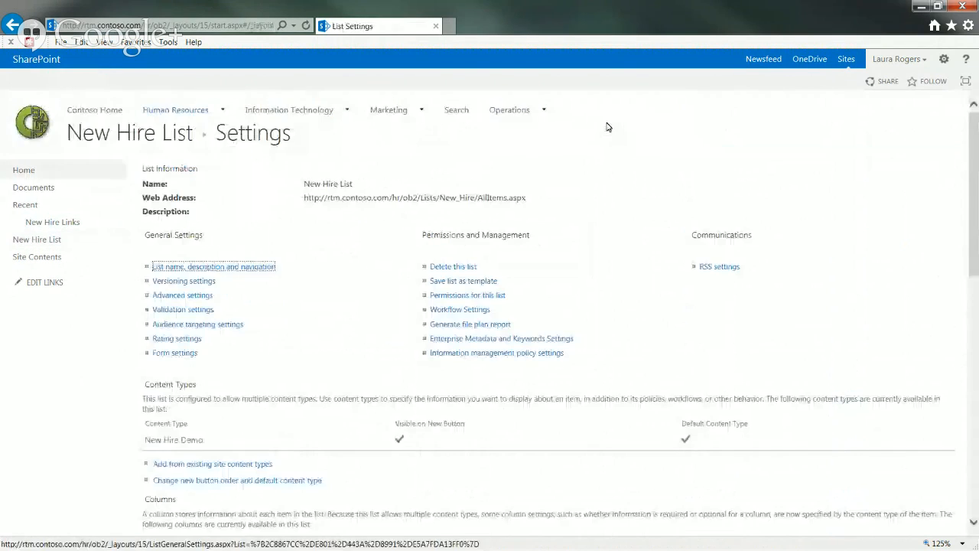
{"action": "left_click", "coordinate": [166, 444]}
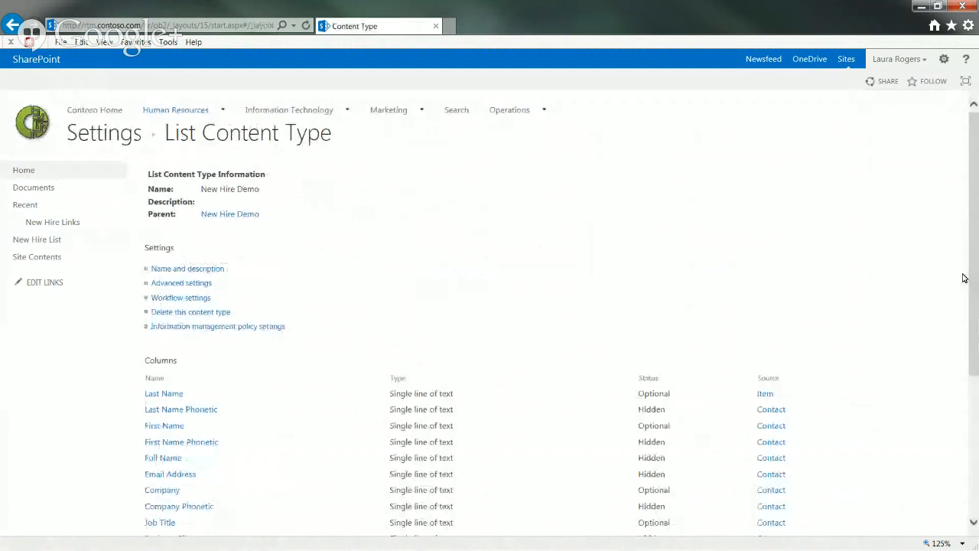
{"action": "left_click_drag", "start_coordinate": [974, 278], "coordinate": [975, 430]}
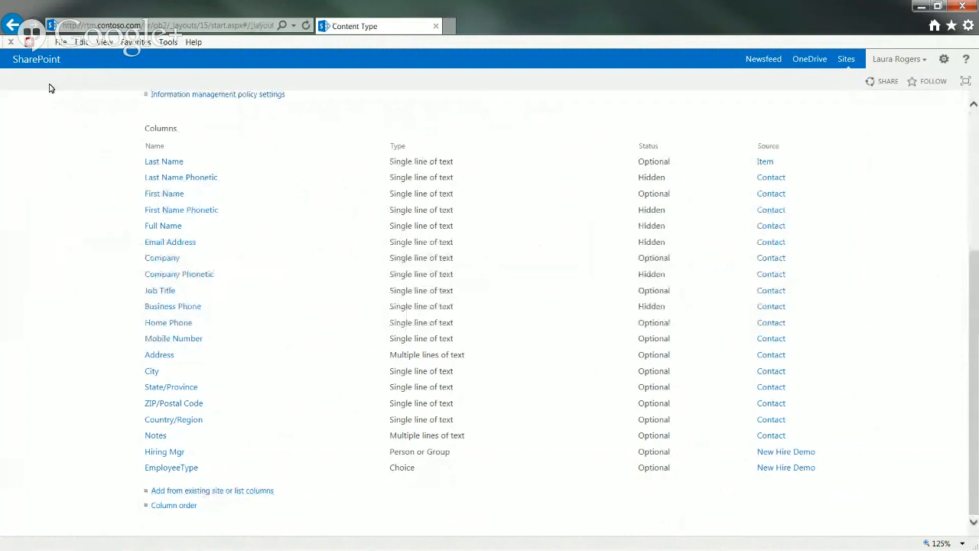
{"action": "left_click", "coordinate": [944, 59]}
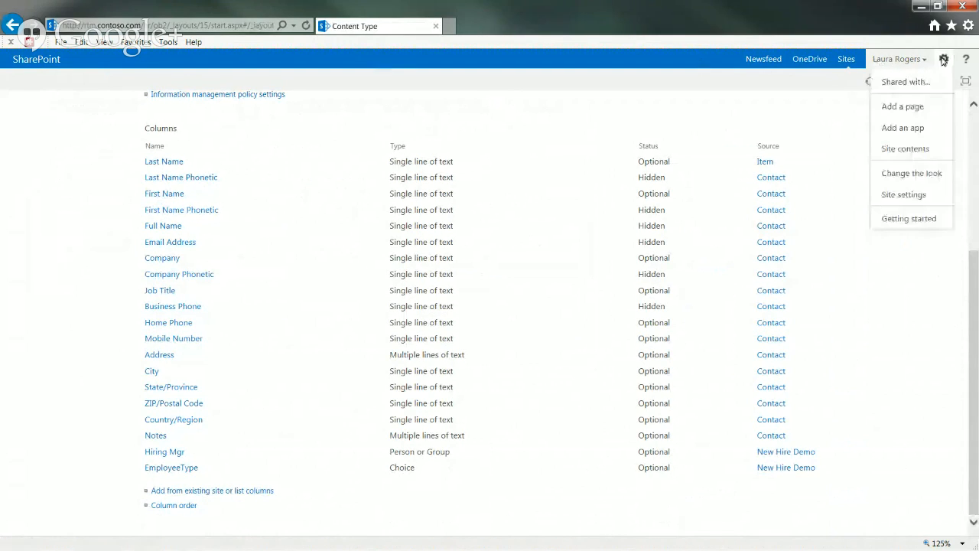
Go to the Site Columns gallery from Site Settings
{"action": "left_click", "coordinate": [910, 196]}
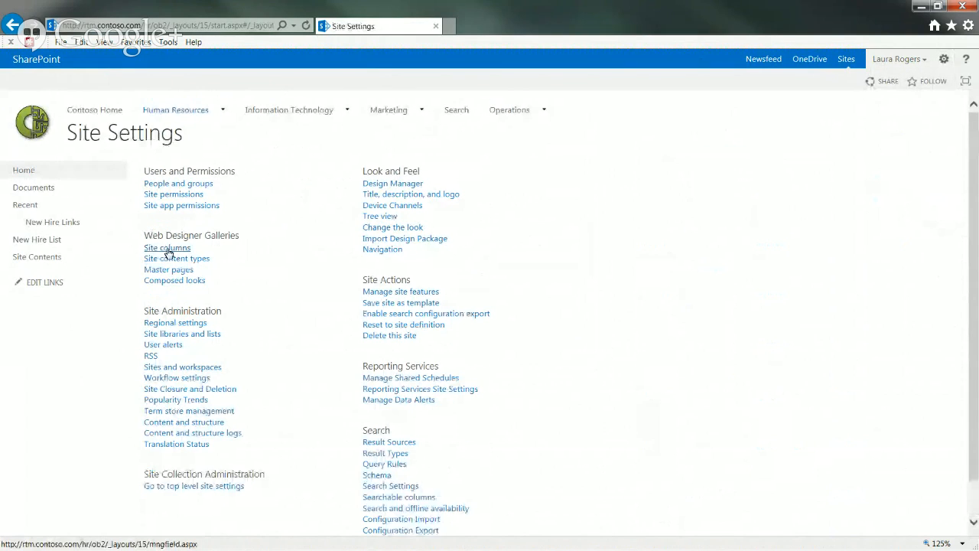
{"action": "left_click", "coordinate": [168, 248]}
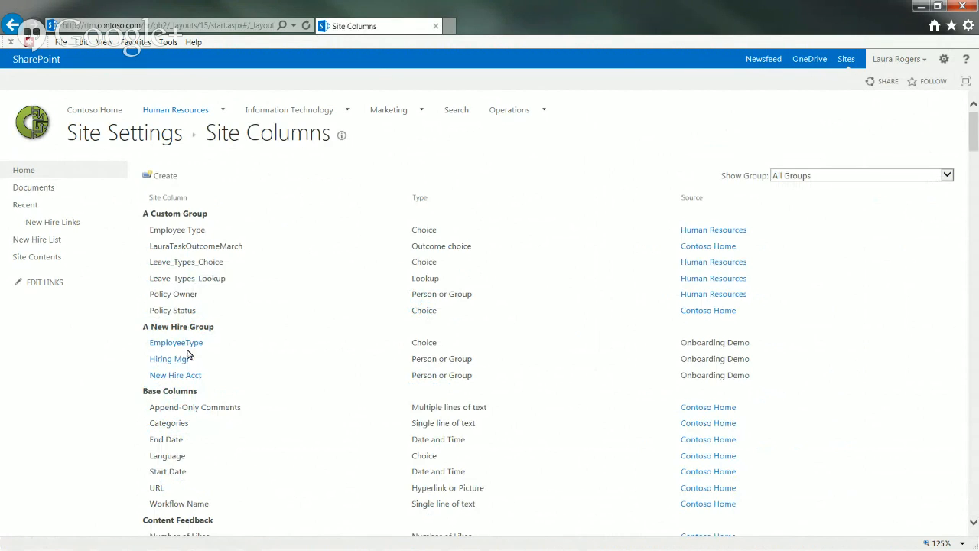
{"action": "left_click_drag", "start_coordinate": [974, 138], "coordinate": [976, 329]}
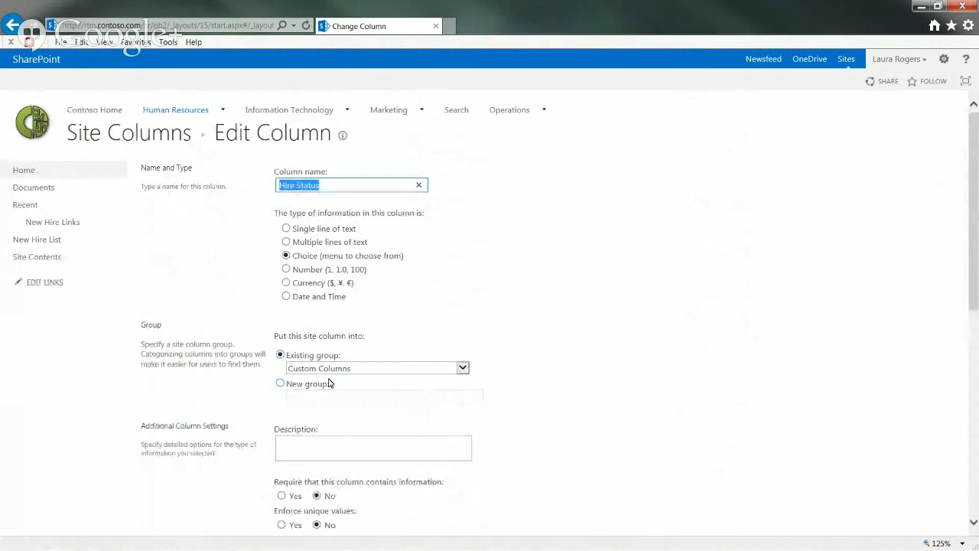
Set the Hire Status column's existing group to 'A New Hire Group' and save it
{"action": "left_click", "coordinate": [424, 375]}
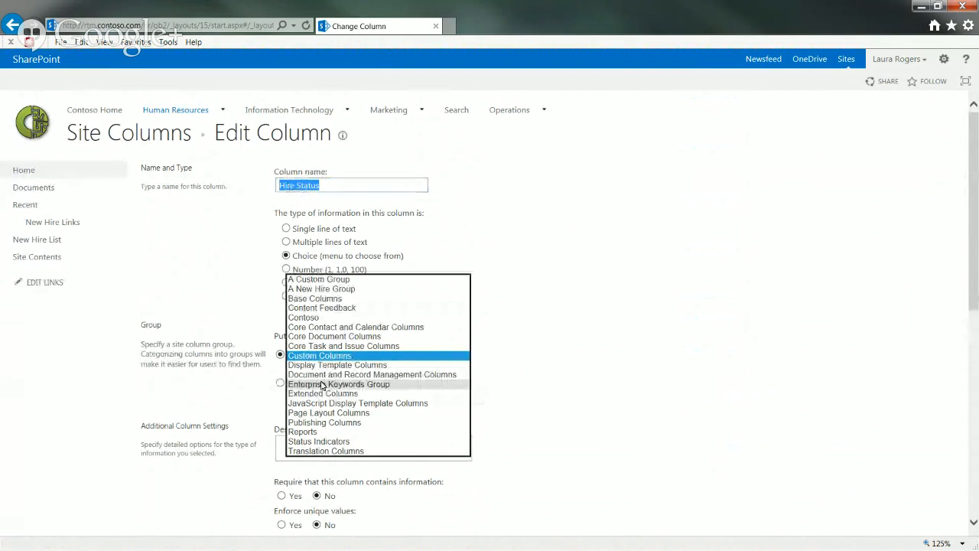
{"action": "key", "text": "Escape"}
{"action": "left_click", "coordinate": [322, 297]}
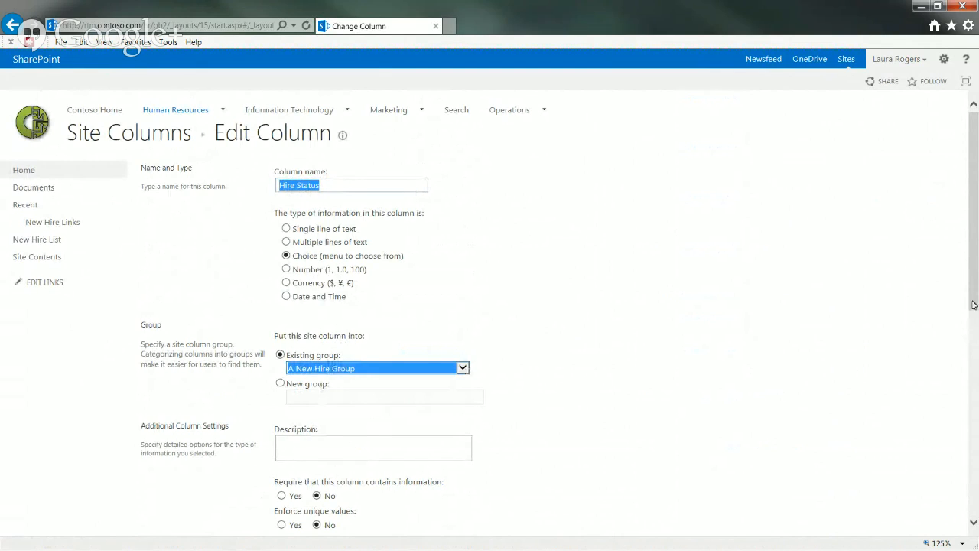
{"action": "scroll", "coordinate": [973, 305], "scroll_direction": "down", "scroll_amount": 6}
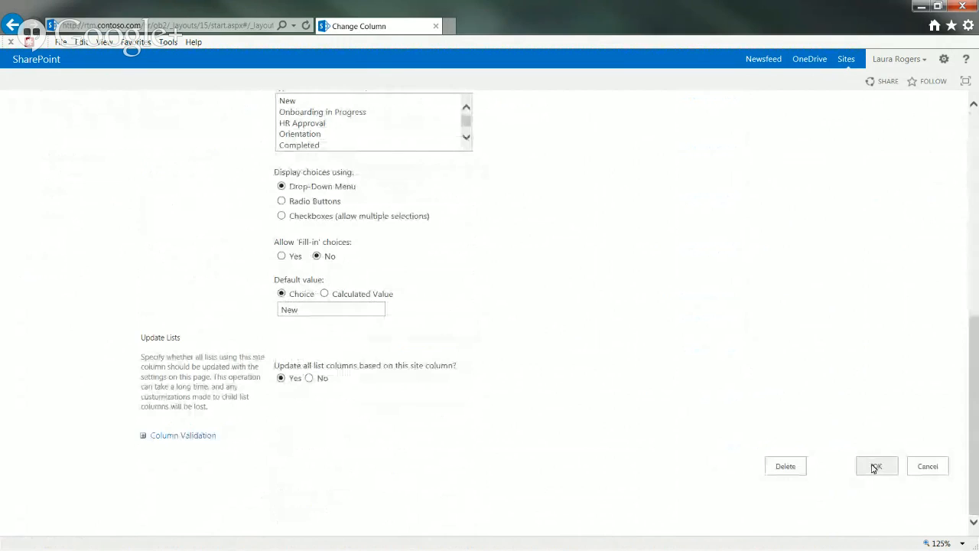
{"action": "left_click", "coordinate": [875, 468]}
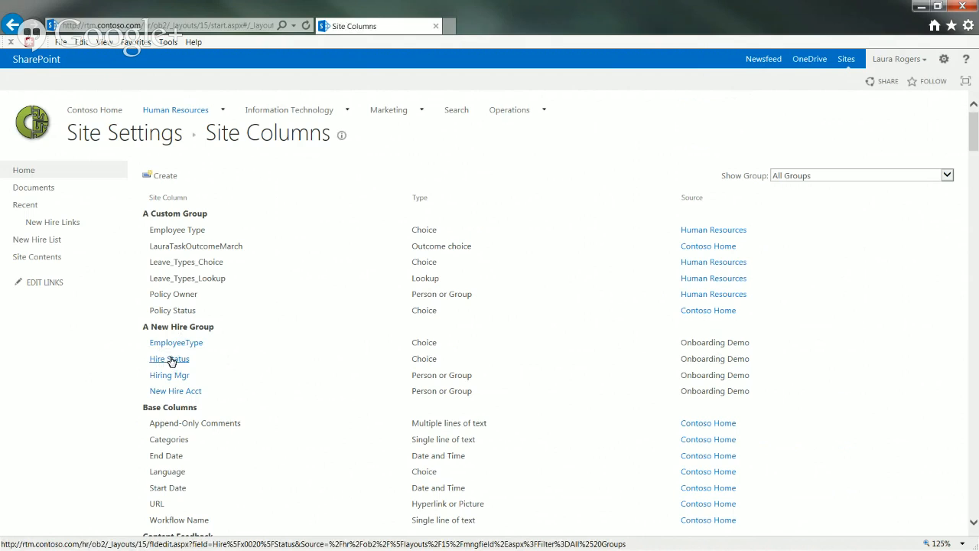
Open the New Hire List's New Hire Demo content type settings from List Settings
{"action": "left_click", "coordinate": [48, 242]}
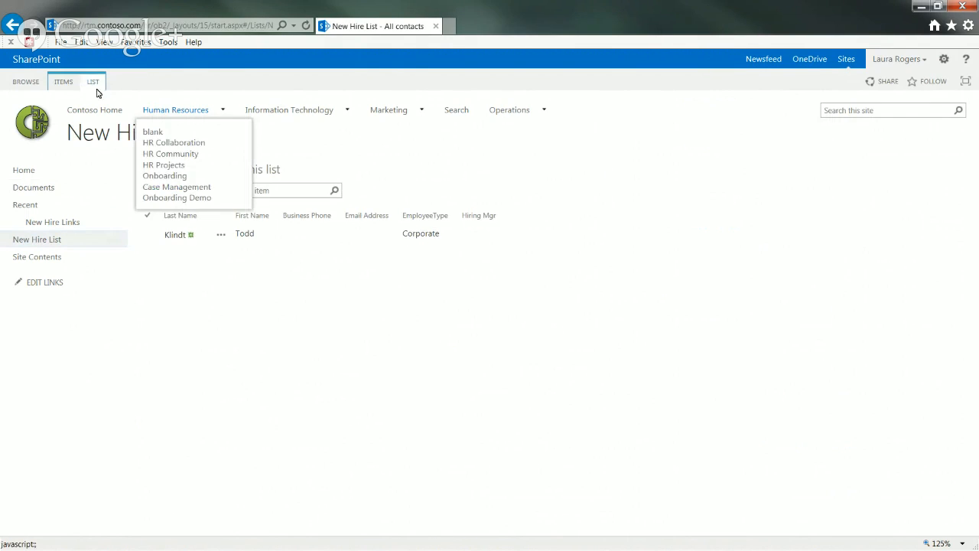
{"action": "left_click", "coordinate": [93, 81]}
{"action": "left_click", "coordinate": [614, 122]}
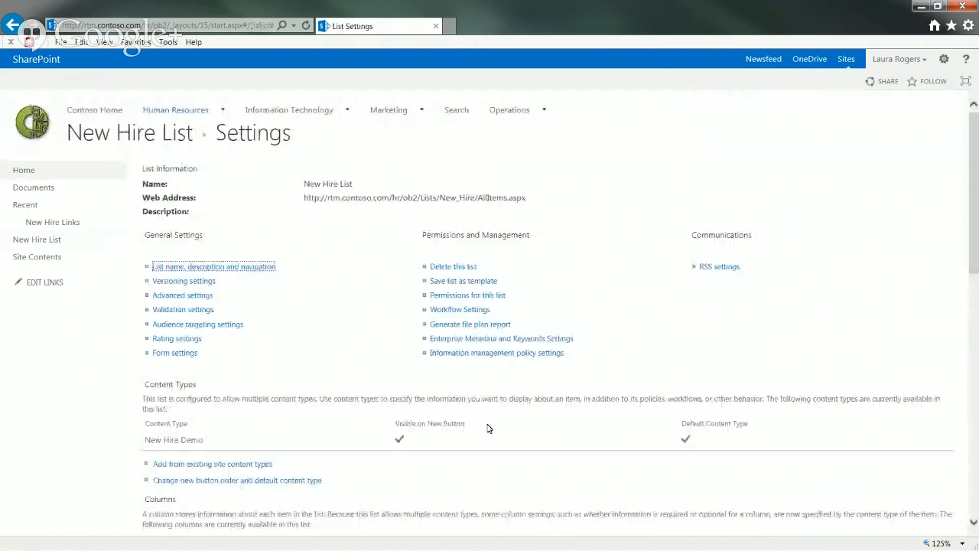
{"action": "left_click", "coordinate": [186, 440]}
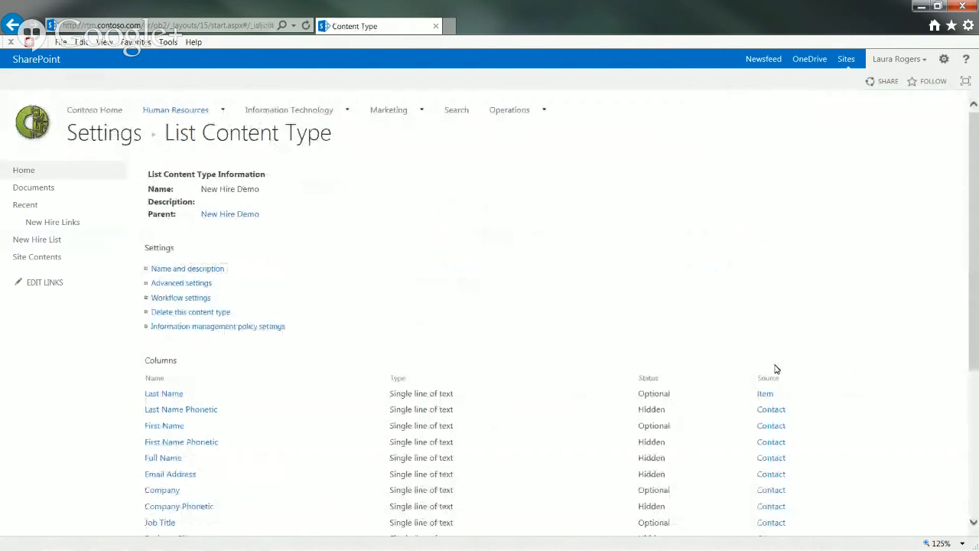
{"action": "left_click_drag", "start_coordinate": [974, 320], "coordinate": [956, 490]}
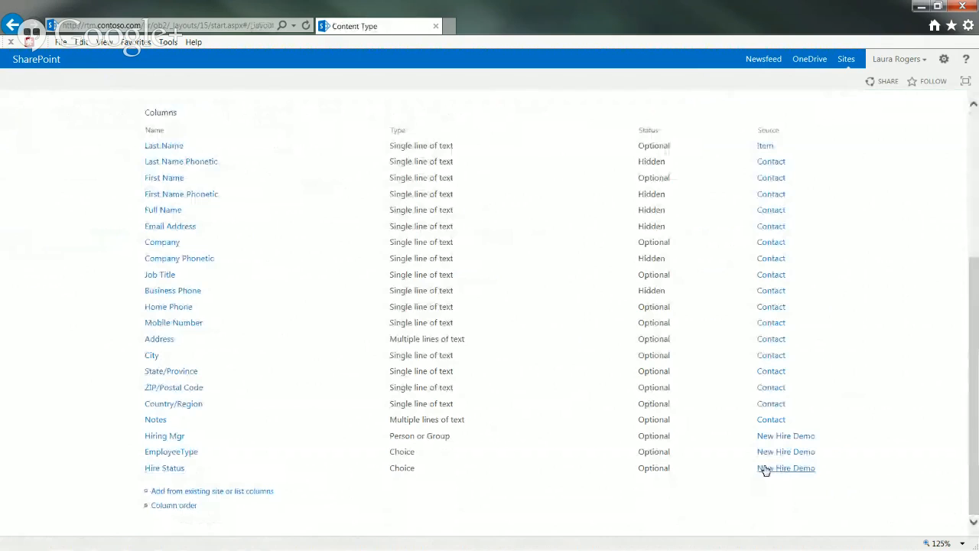
{"action": "left_click", "coordinate": [975, 190]}
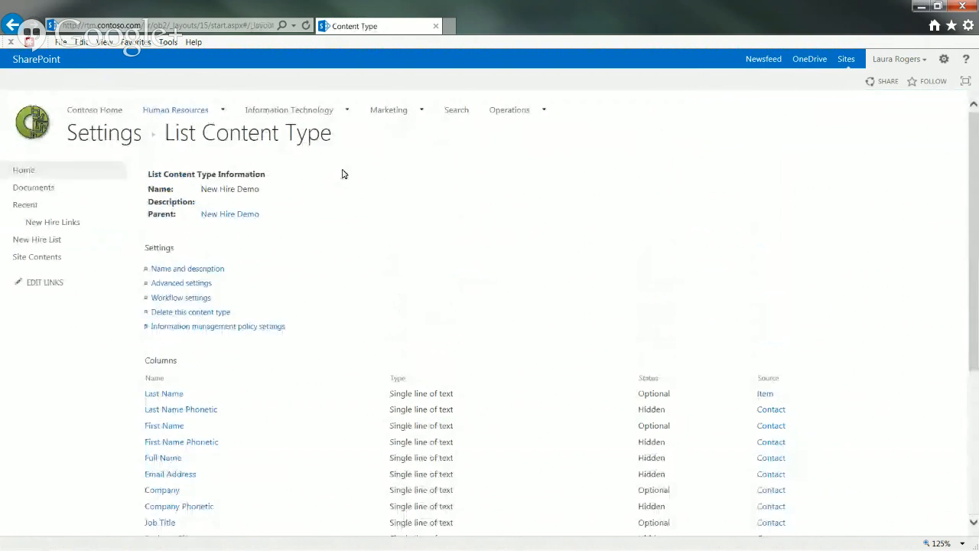
Review the column listing in the New Hire List settings
{"action": "left_click", "coordinate": [40, 240]}
{"action": "left_click", "coordinate": [93, 81]}
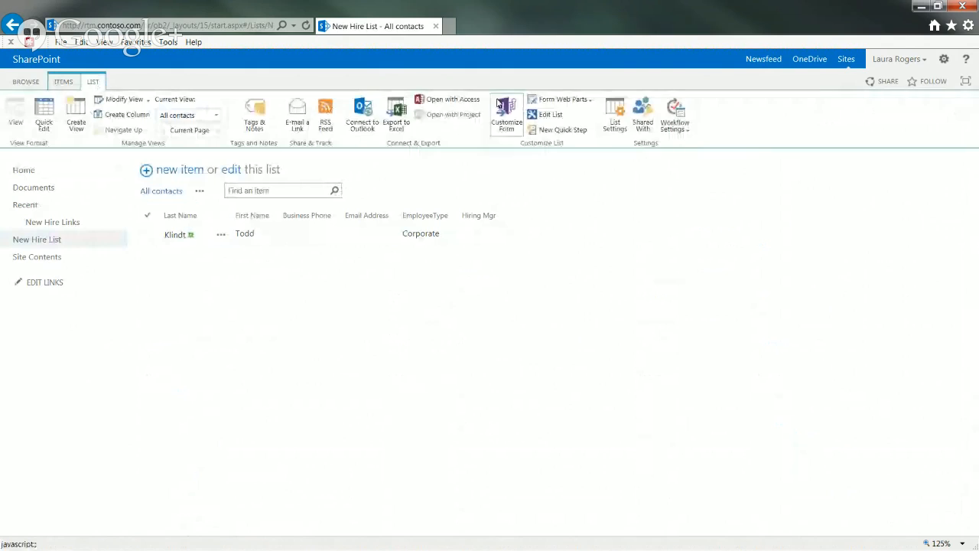
{"action": "left_click", "coordinate": [612, 122]}
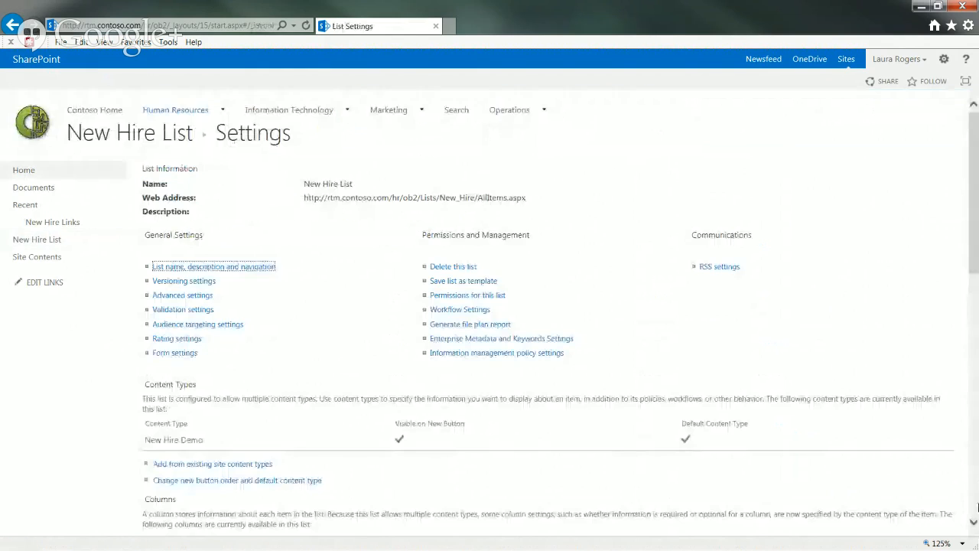
{"action": "left_click", "coordinate": [974, 497]}
{"action": "left_click_drag", "start_coordinate": [974, 496], "coordinate": [975, 448]}
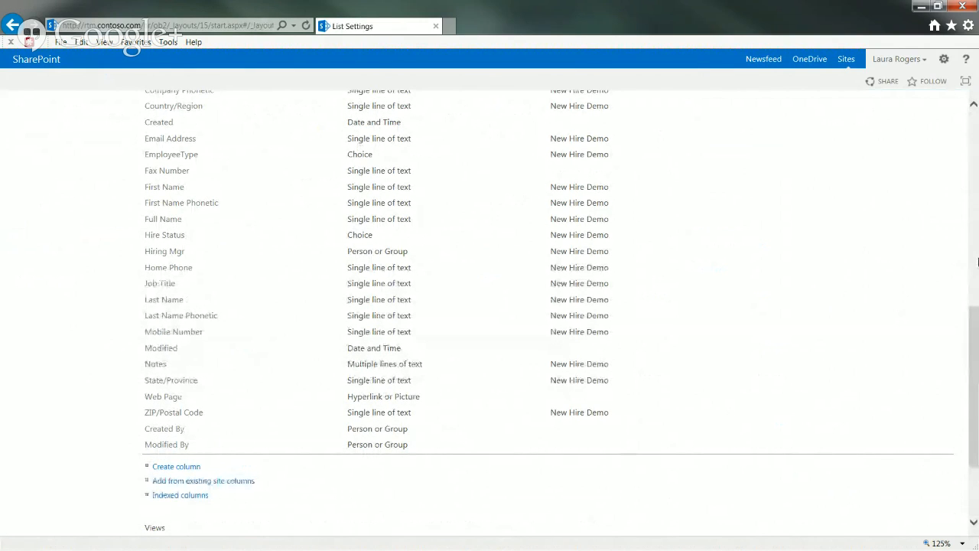
{"action": "scroll", "coordinate": [973, 262], "scroll_direction": "up", "scroll_amount": 5}
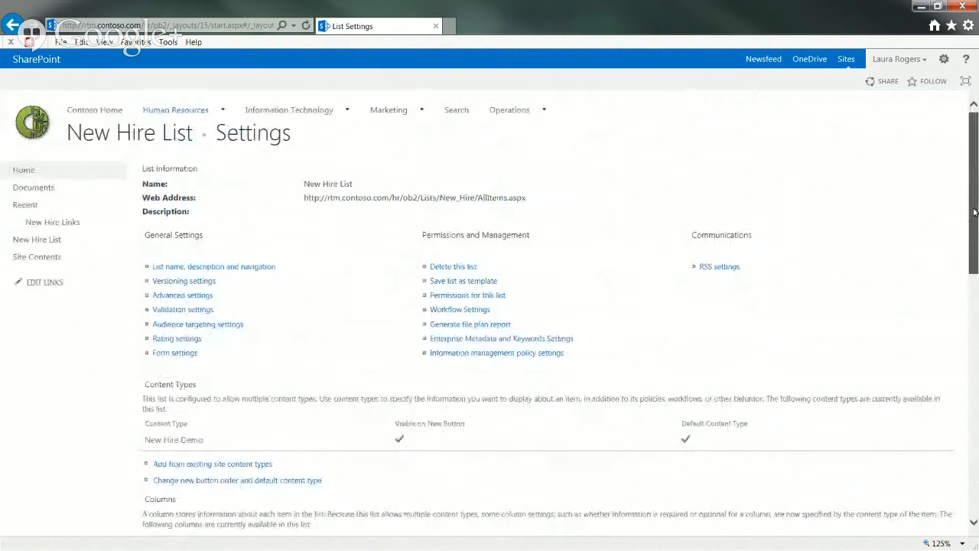
Check a new item form's Hire Status field defaulting to New, cancel it, then open Site Settings
{"action": "left_click", "coordinate": [49, 239]}
{"action": "left_click", "coordinate": [189, 170]}
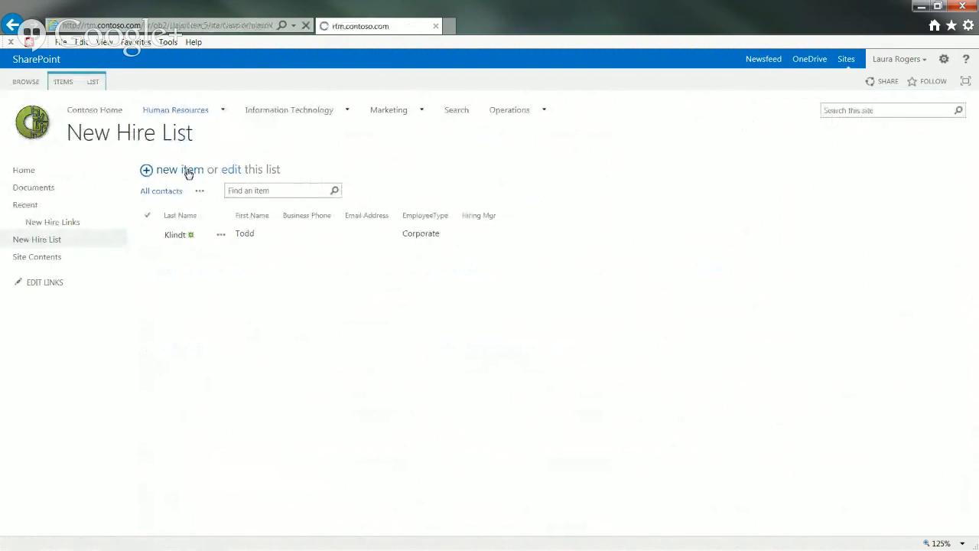
{"action": "scroll", "coordinate": [974, 291], "scroll_direction": "down", "scroll_amount": 3}
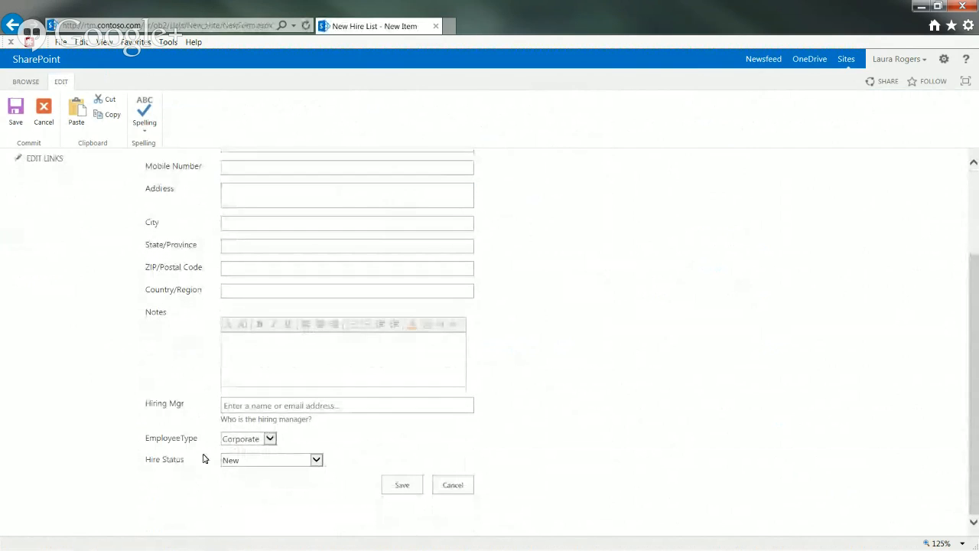
{"action": "left_click", "coordinate": [454, 486]}
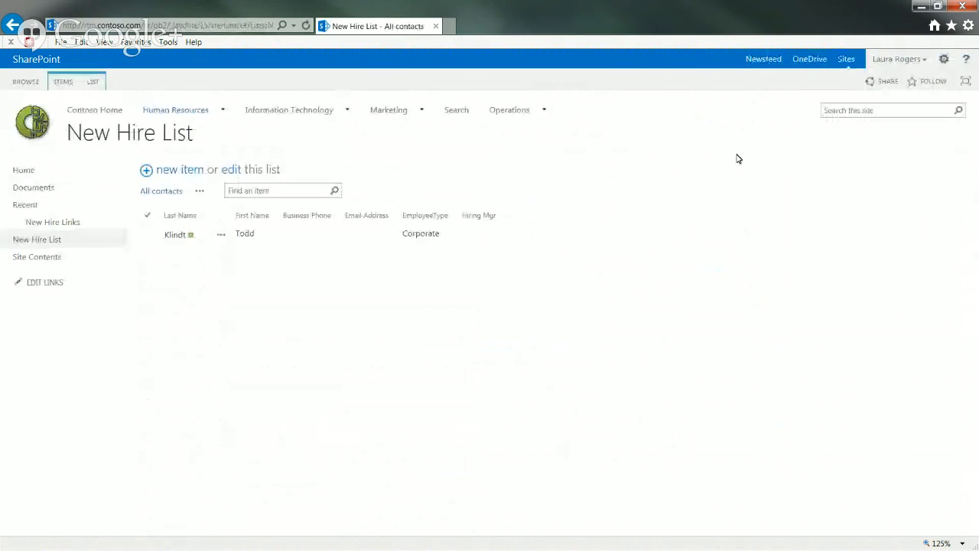
{"action": "left_click", "coordinate": [946, 61]}
{"action": "left_click", "coordinate": [896, 215]}
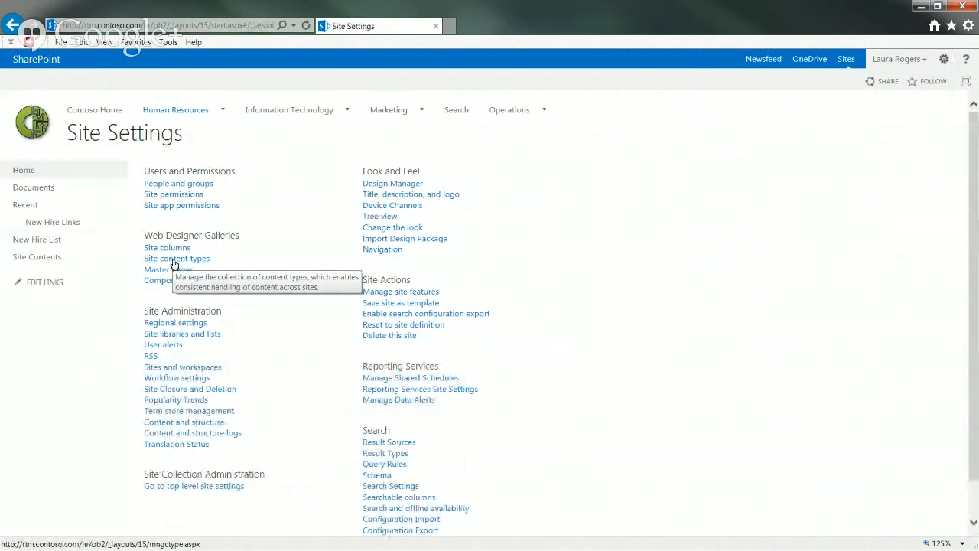
Make Hire Status 'Hidden (Will not appear in forms)' in the New Hire Demo site content type
{"action": "left_click", "coordinate": [173, 261]}
{"action": "left_click", "coordinate": [230, 262]}
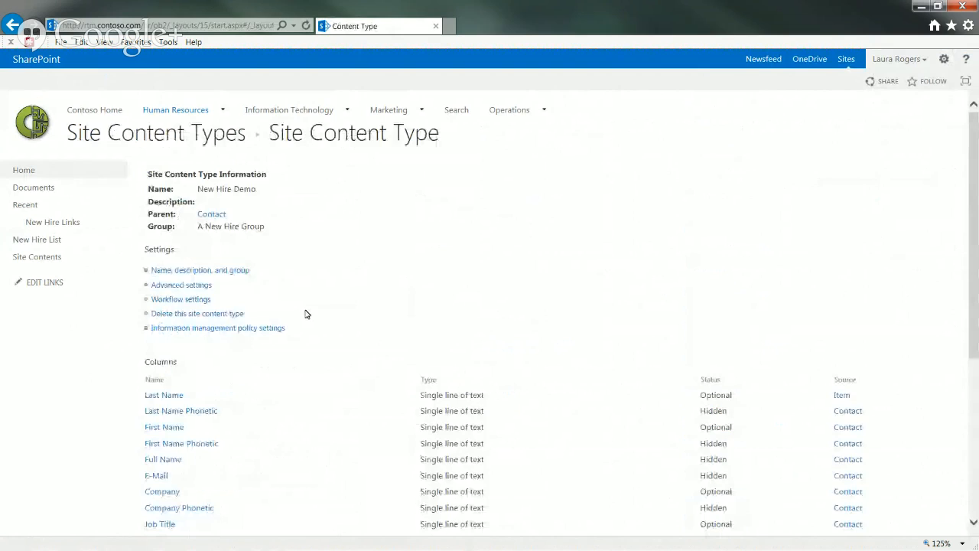
{"action": "left_click_drag", "start_coordinate": [976, 321], "coordinate": [971, 485]}
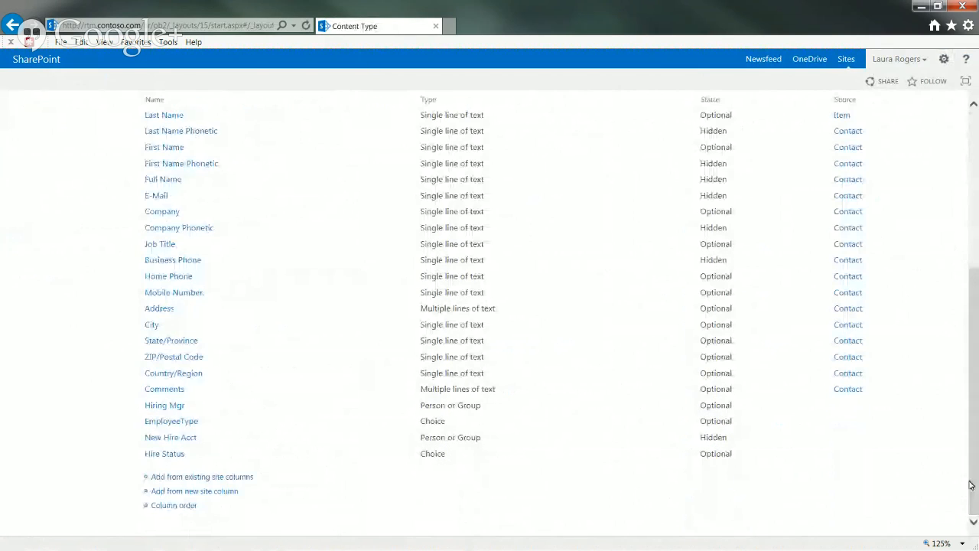
{"action": "left_click", "coordinate": [153, 455]}
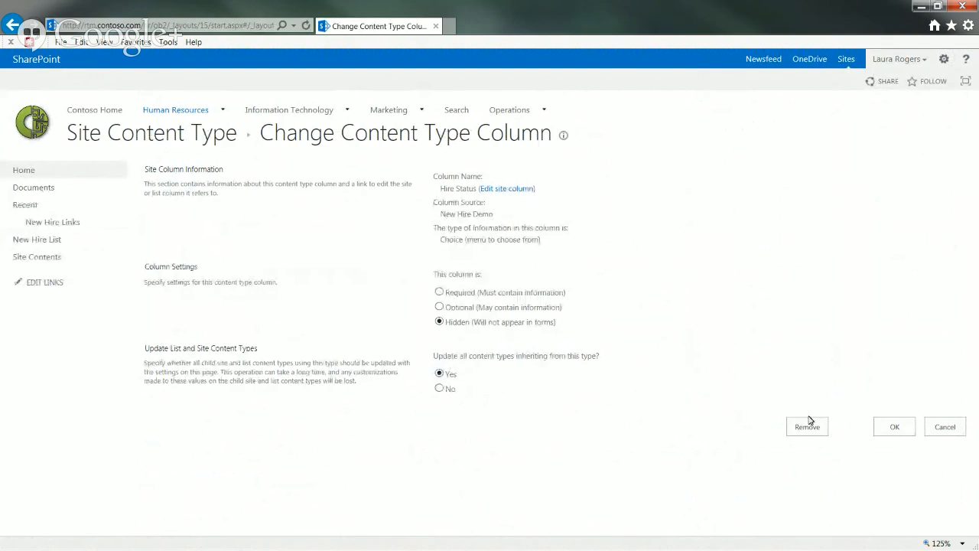
{"action": "left_click", "coordinate": [892, 426]}
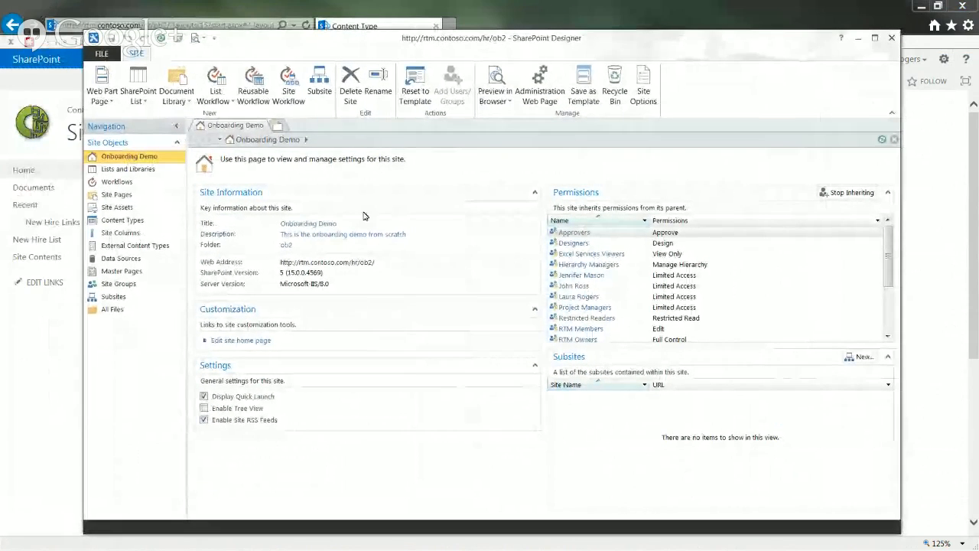
From the site's Workflows page, start a new List Workflow attached to the New Hire List
{"action": "left_click", "coordinate": [122, 183]}
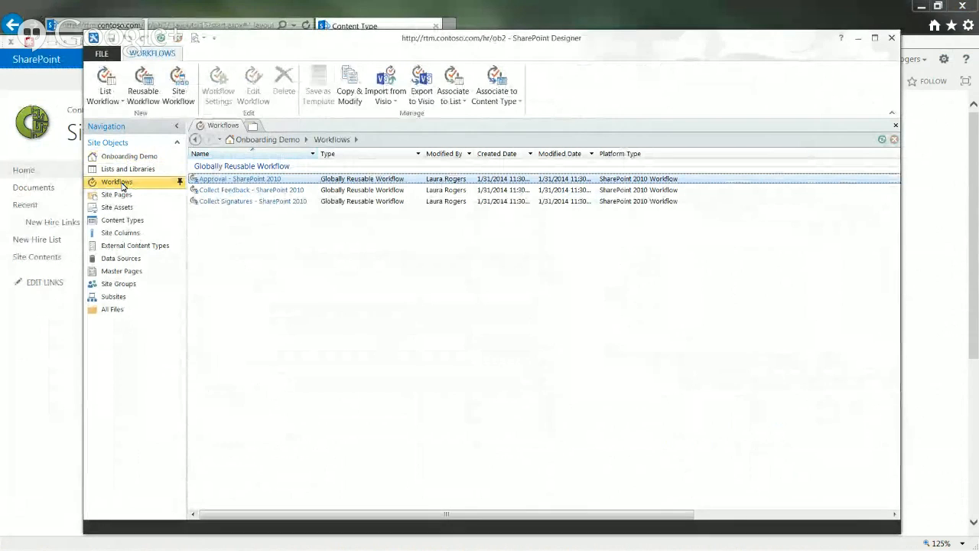
{"action": "left_click", "coordinate": [407, 326]}
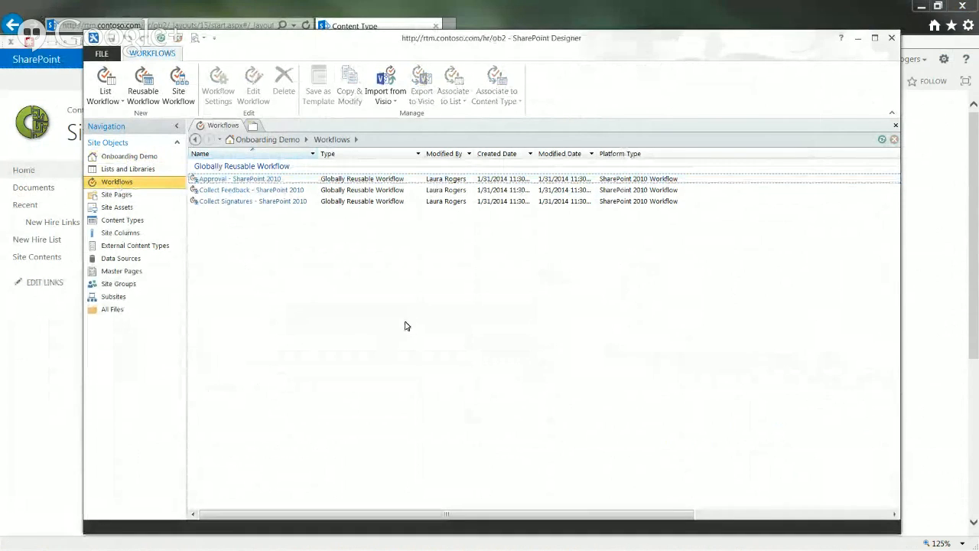
{"action": "left_click", "coordinate": [106, 92]}
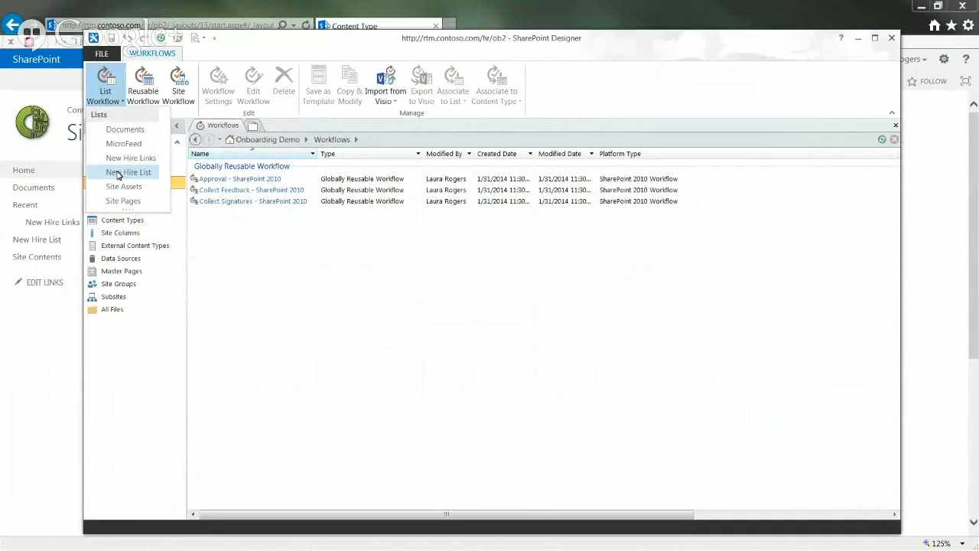
{"action": "left_click", "coordinate": [118, 175]}
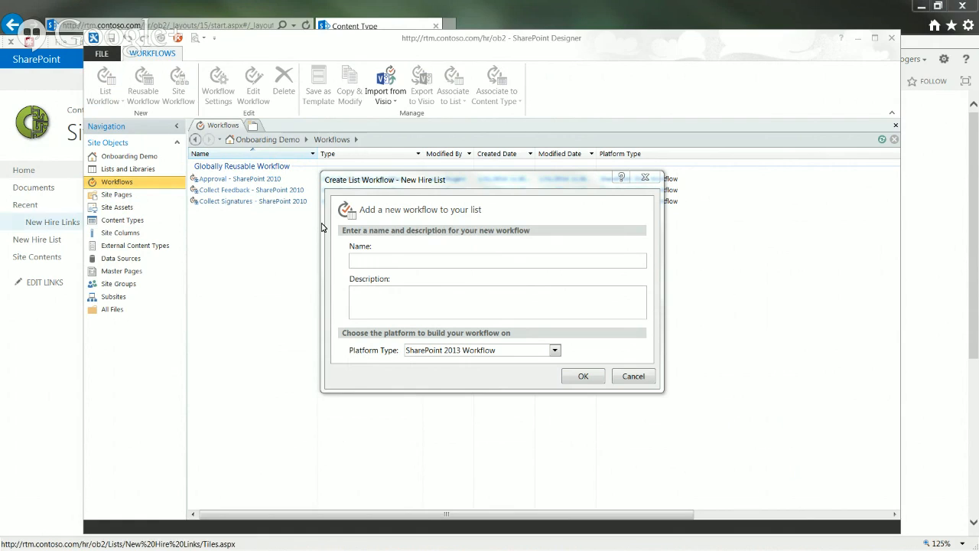
Create the workflow 'New Hire Approval Process' with description 'This runs on create and blah blah'
{"action": "left_click", "coordinate": [437, 262]}
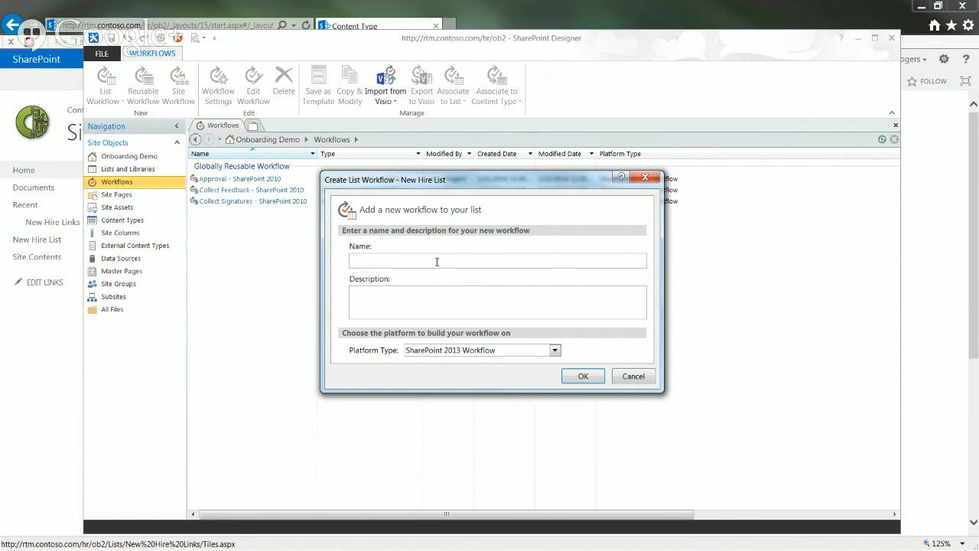
{"action": "type", "text": "New Hire Approval Process"}
{"action": "left_click", "coordinate": [575, 301]}
{"action": "type", "text": "This runs on create and"}
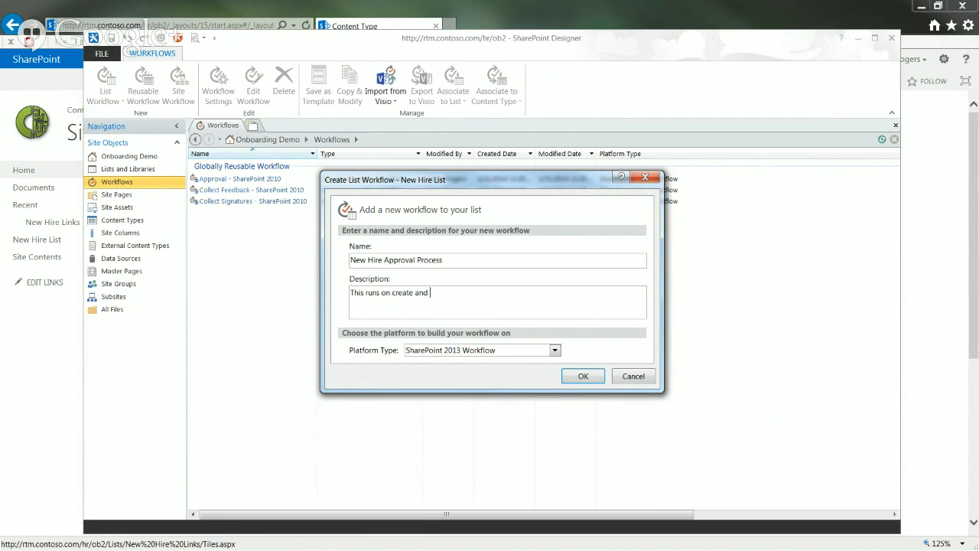
{"action": "type", "text": "blah blah"}
{"action": "left_click", "coordinate": [583, 375]}
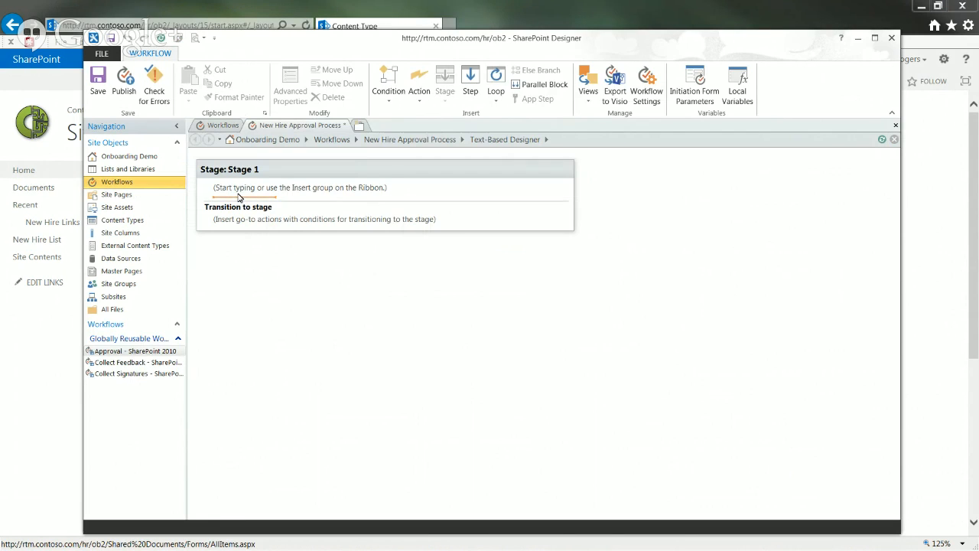
Switch the workflow to the Visual Designer and maximize the editor window
{"action": "left_click", "coordinate": [591, 98]}
{"action": "left_click", "coordinate": [608, 131]}
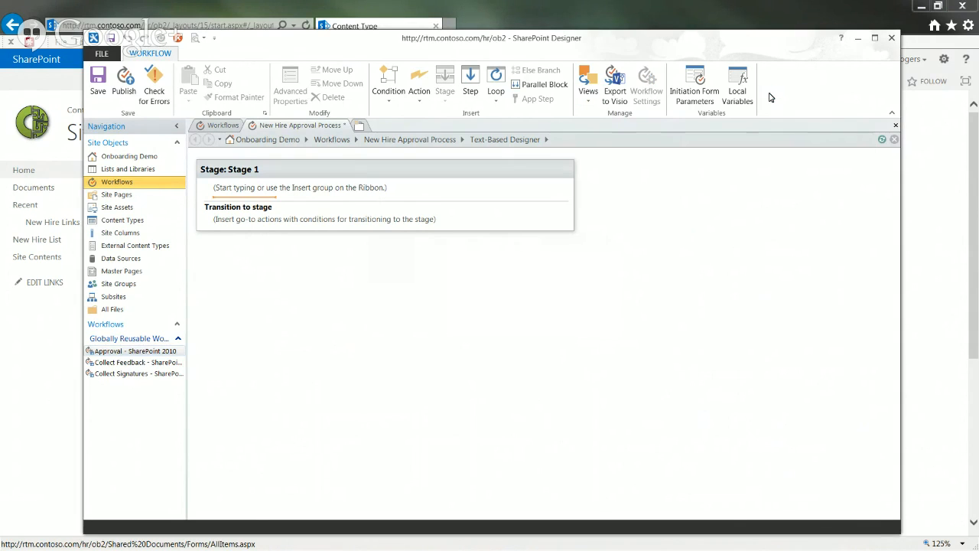
{"action": "left_click", "coordinate": [874, 37]}
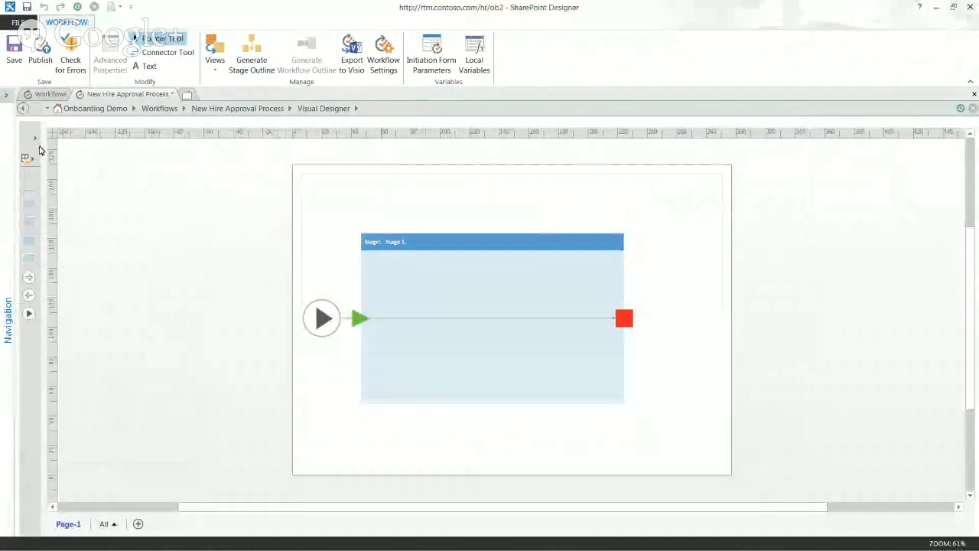
Show the Shapes pane with the Actions - SharePoint 2013 Workflow stencil
{"action": "left_click", "coordinate": [33, 143]}
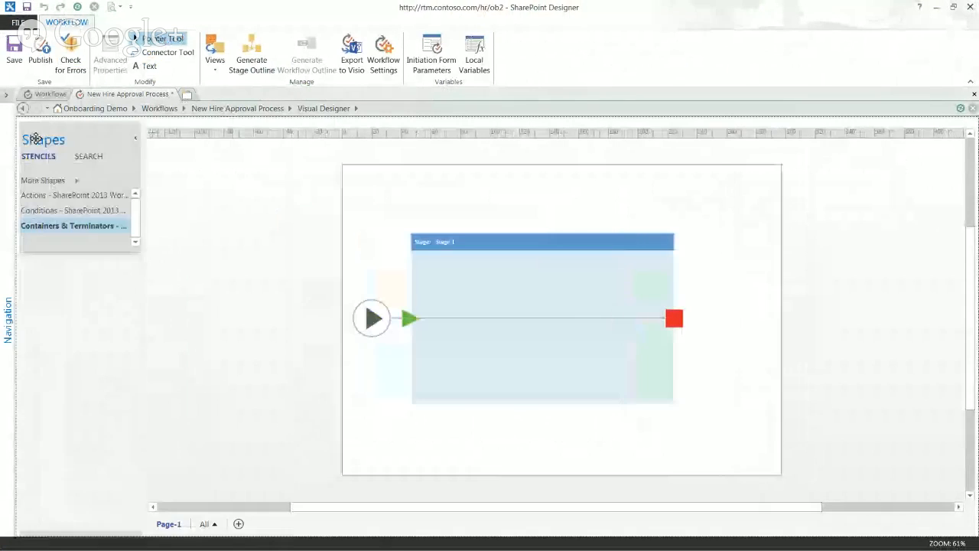
{"action": "left_click", "coordinate": [59, 211]}
{"action": "left_click", "coordinate": [55, 197]}
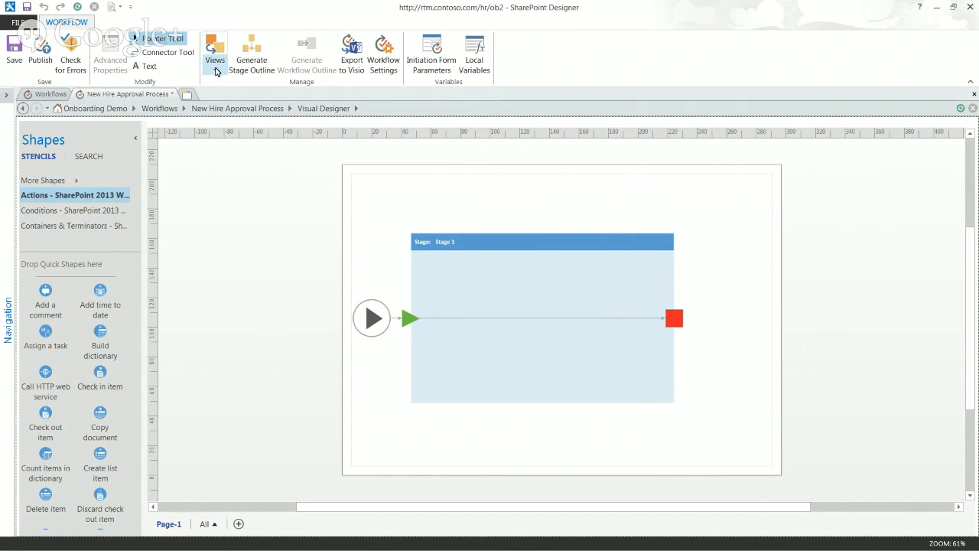
Switch to the Text-Based Designer and rename Stage 1 to 'Manager Approval'
{"action": "left_click", "coordinate": [217, 72]}
{"action": "left_click", "coordinate": [245, 83]}
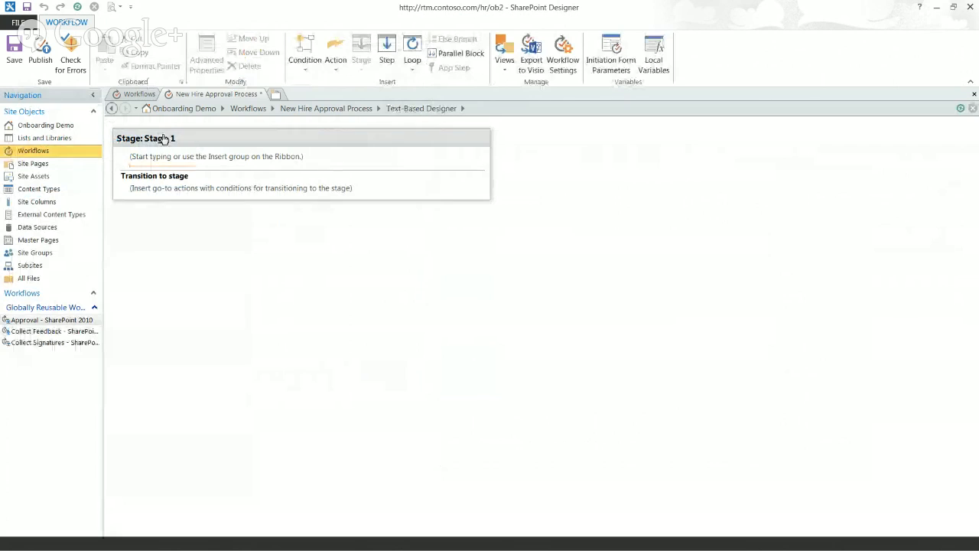
{"action": "left_click", "coordinate": [163, 138]}
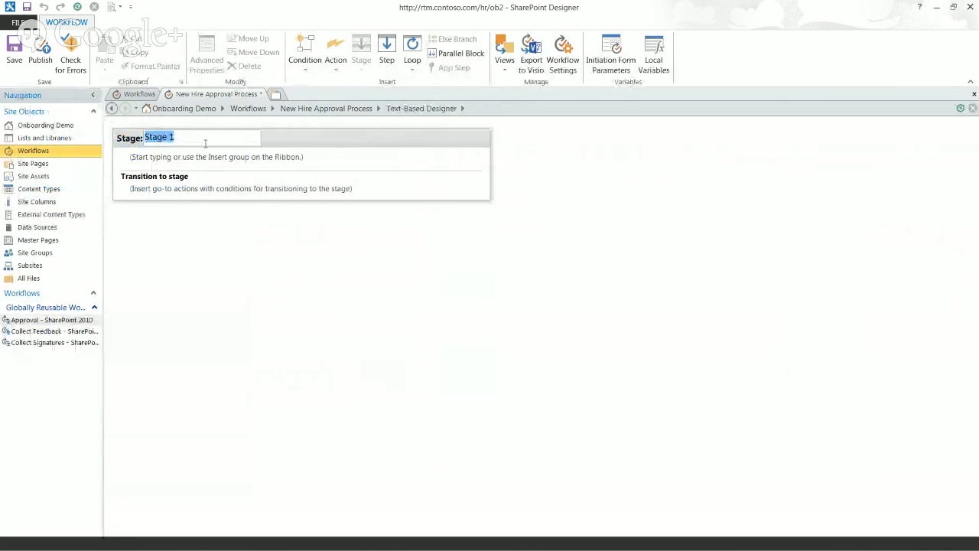
{"action": "type", "text": "Man"}
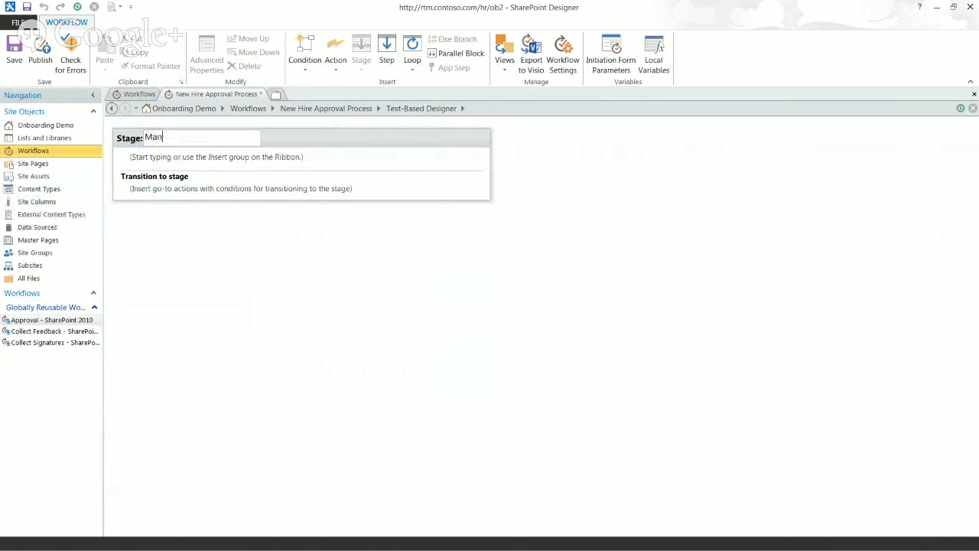
{"action": "type", "text": "ager Approval"}
{"action": "key", "text": "Return"}
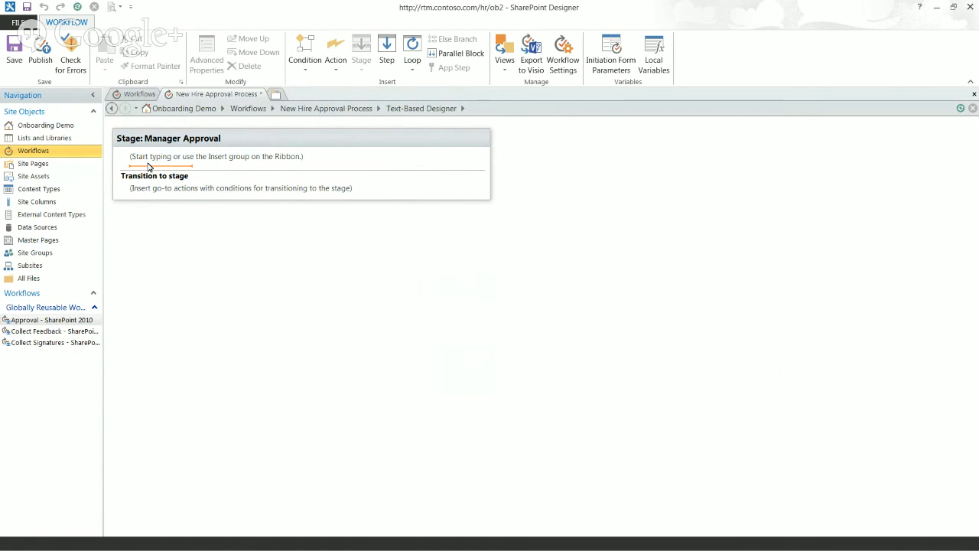
{"action": "left_click", "coordinate": [321, 110]}
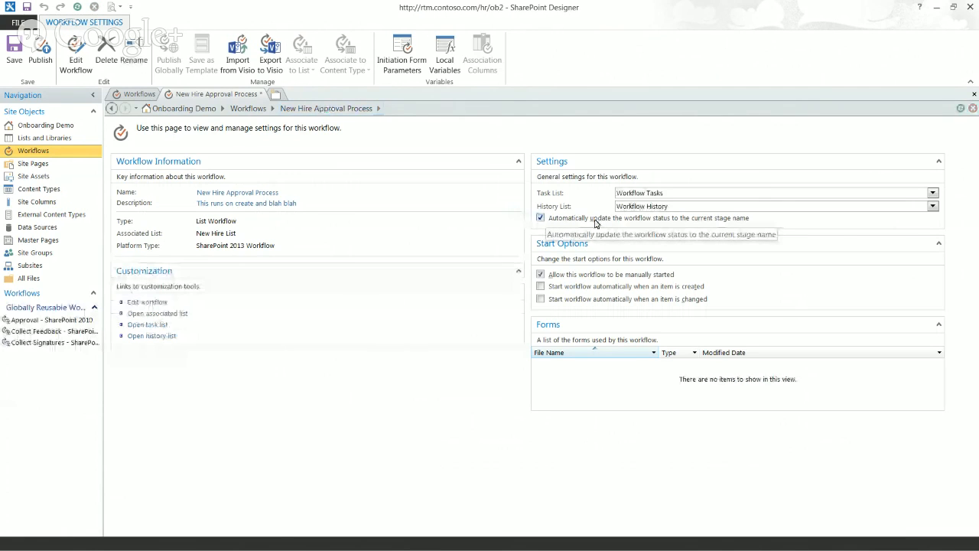
{"action": "left_click", "coordinate": [149, 303]}
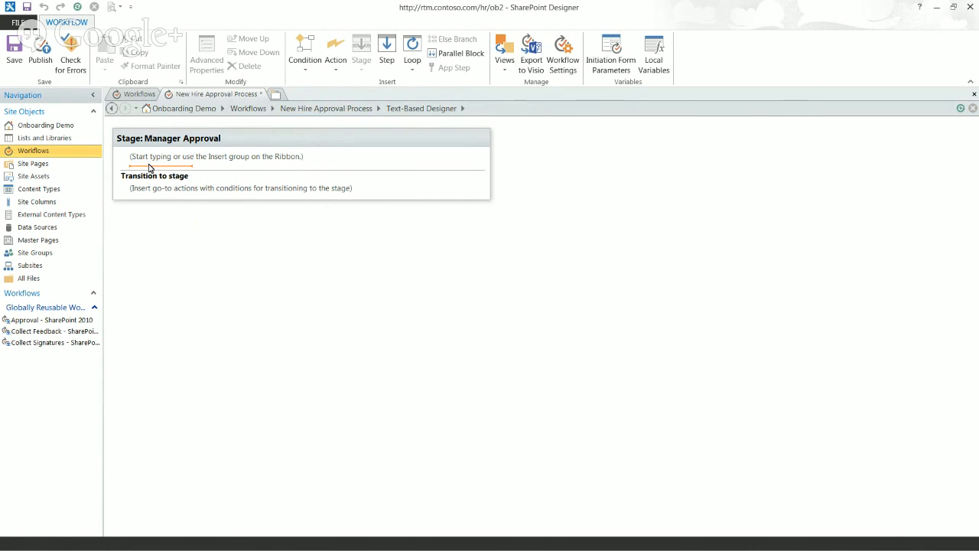
Add a Create List Item action to the Manager Approval stage by searching 'create'
{"action": "type", "text": "create"}
{"action": "key", "text": "Return"}
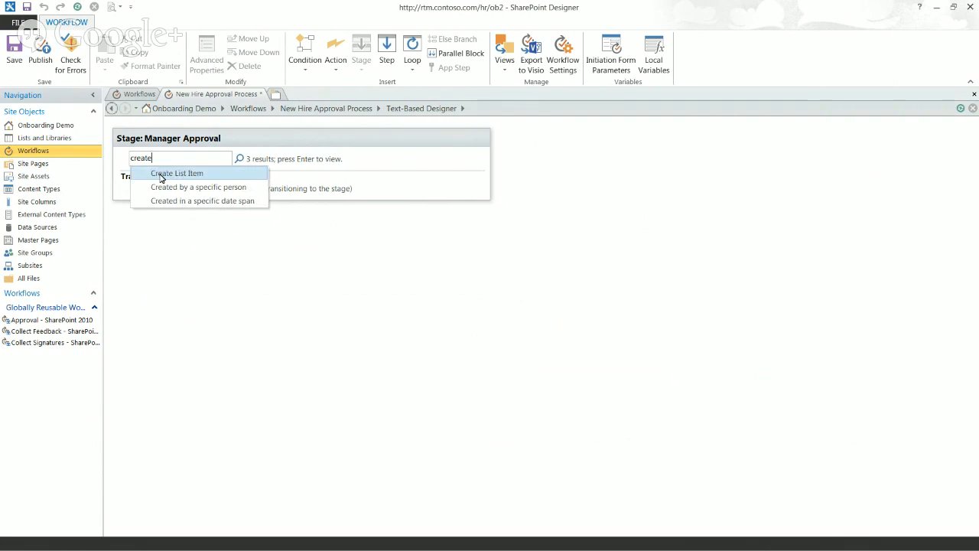
{"action": "left_click", "coordinate": [162, 174]}
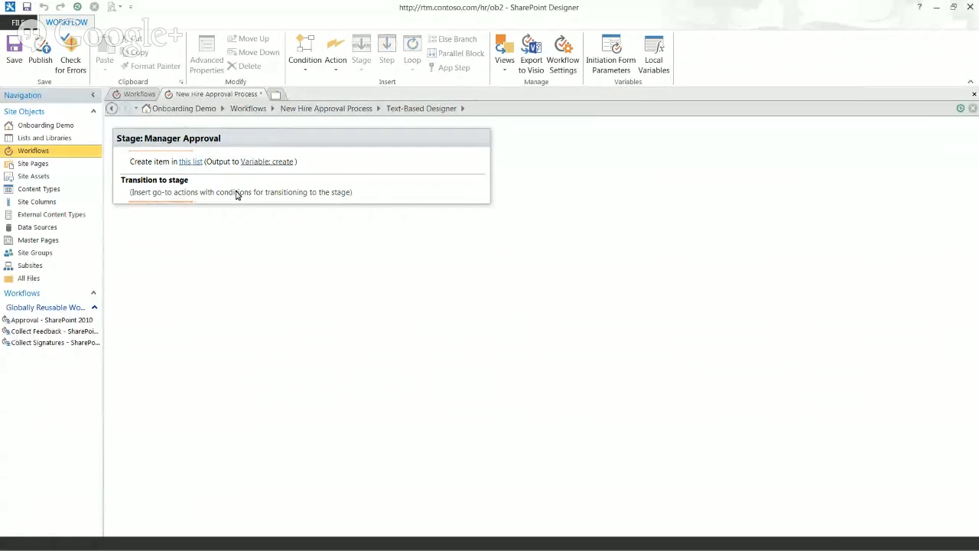
Visit the workflow settings, return to editing, then go to Lists and Libraries
{"action": "left_click", "coordinate": [321, 112]}
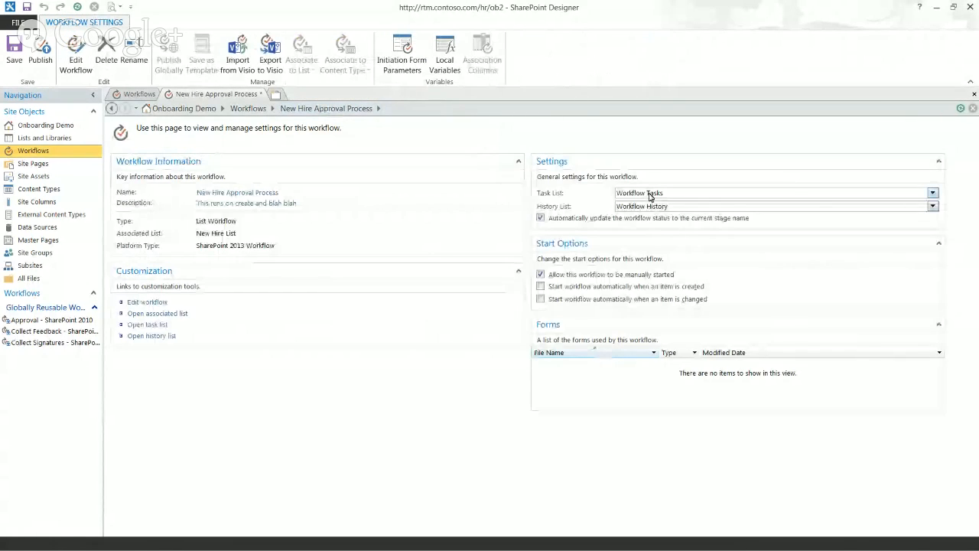
{"action": "left_click", "coordinate": [157, 302]}
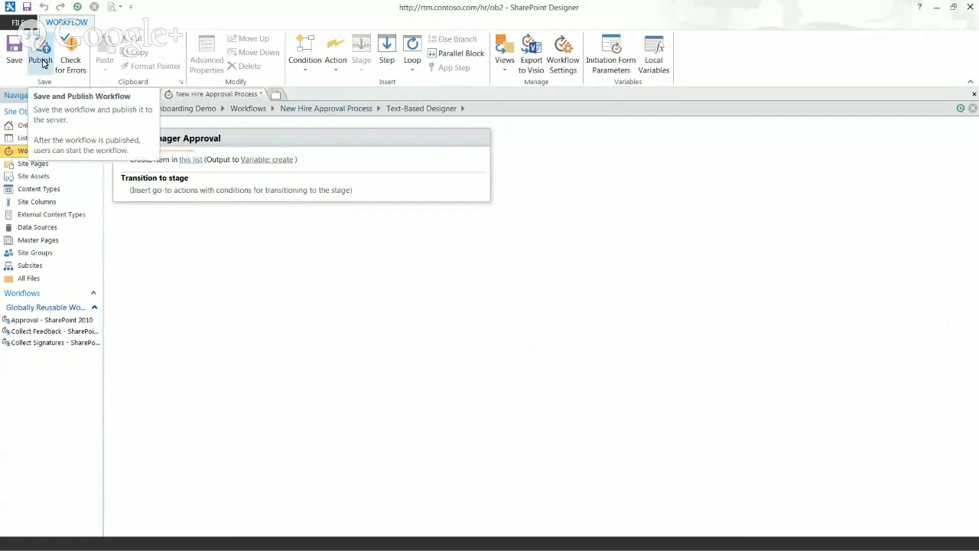
{"action": "left_click", "coordinate": [29, 139]}
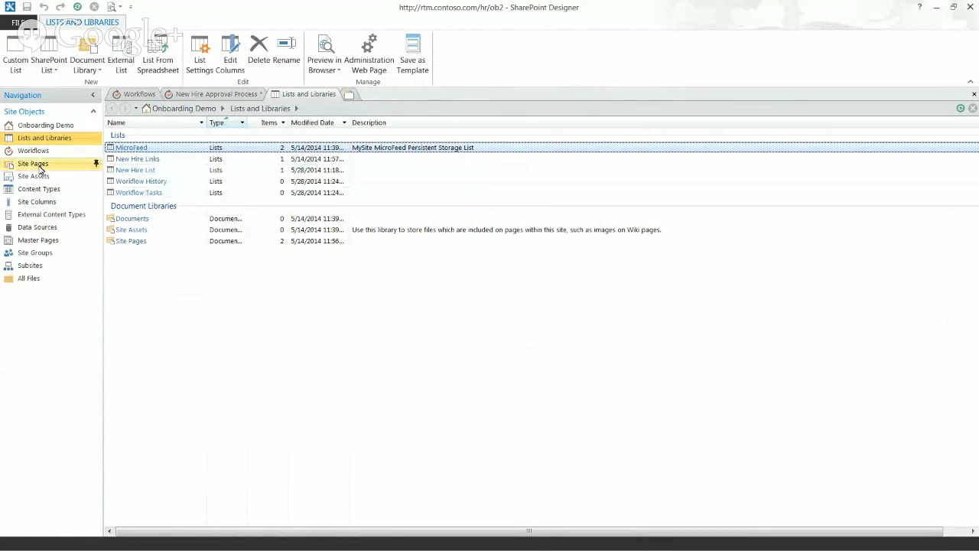
Reopen the New Hire Approval Process workflow and try Workflow Tasks as the create-item target, then cancel it
{"action": "left_click", "coordinate": [34, 151]}
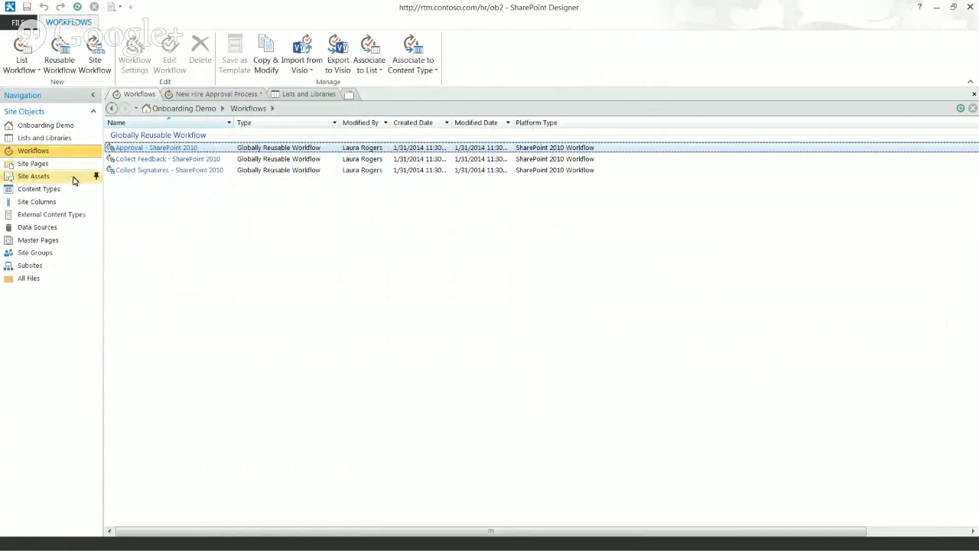
{"action": "left_click", "coordinate": [222, 95]}
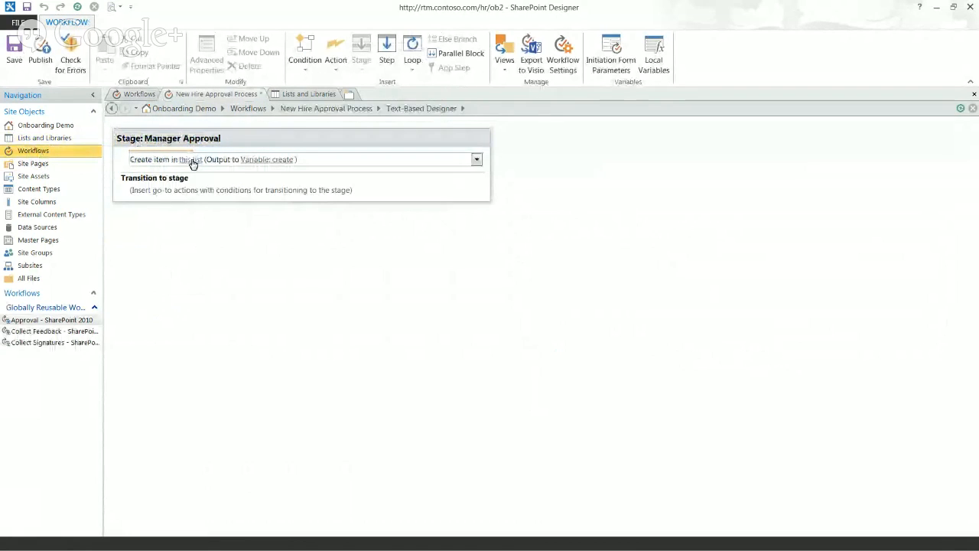
{"action": "left_click", "coordinate": [191, 161]}
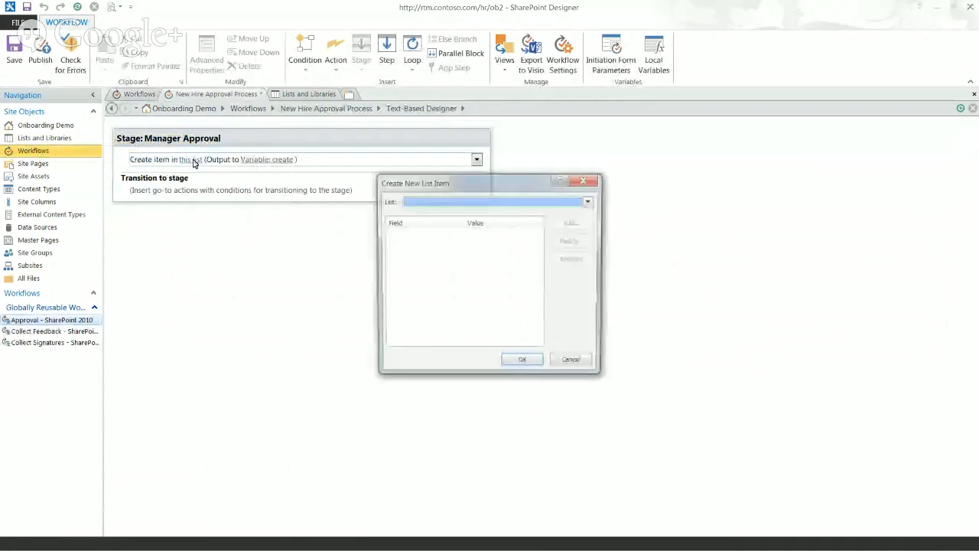
{"action": "left_click", "coordinate": [451, 202]}
{"action": "left_click_drag", "start_coordinate": [592, 228], "coordinate": [590, 253]}
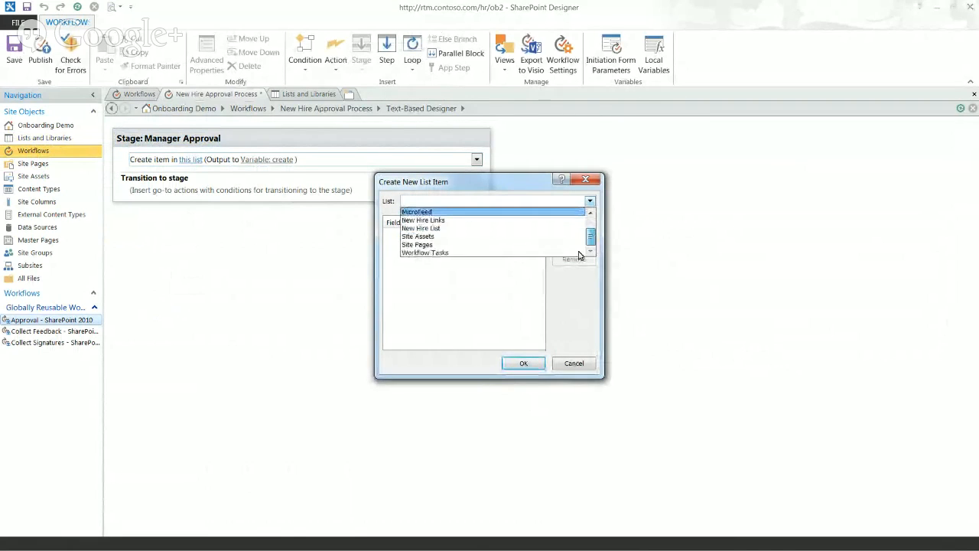
{"action": "left_click", "coordinate": [553, 253]}
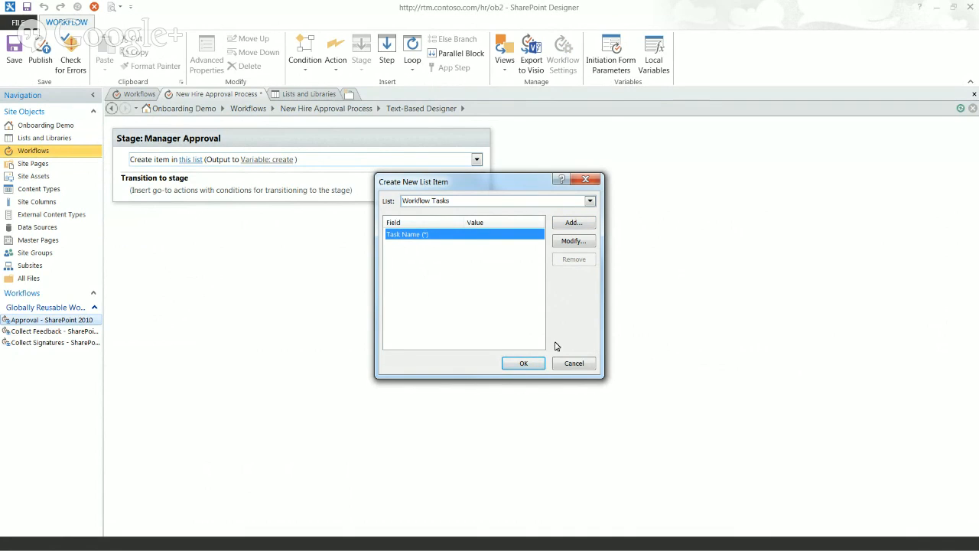
{"action": "left_click", "coordinate": [579, 364]}
{"action": "left_click", "coordinate": [476, 159]}
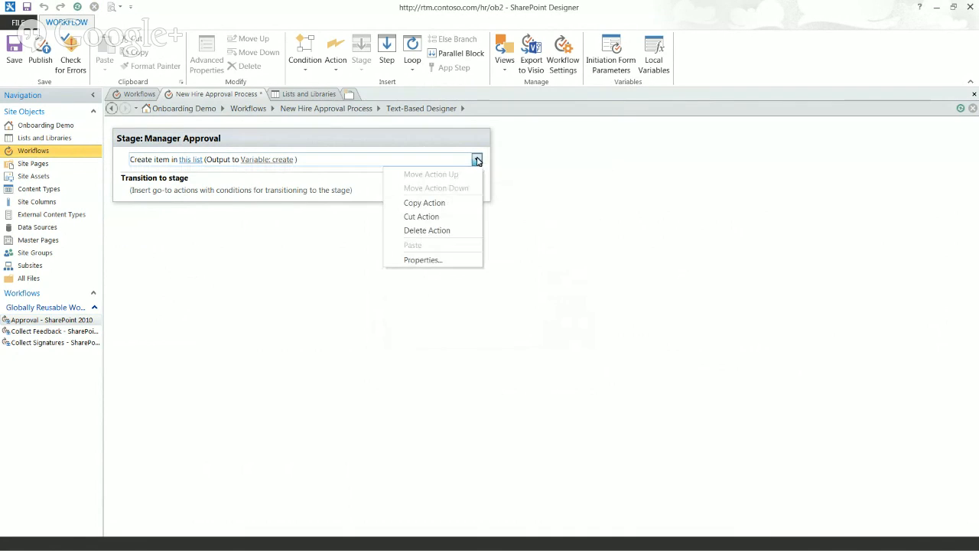
Delete the create-item action and publish, saving the workflow as a draft despite errors
{"action": "left_click", "coordinate": [428, 230]}
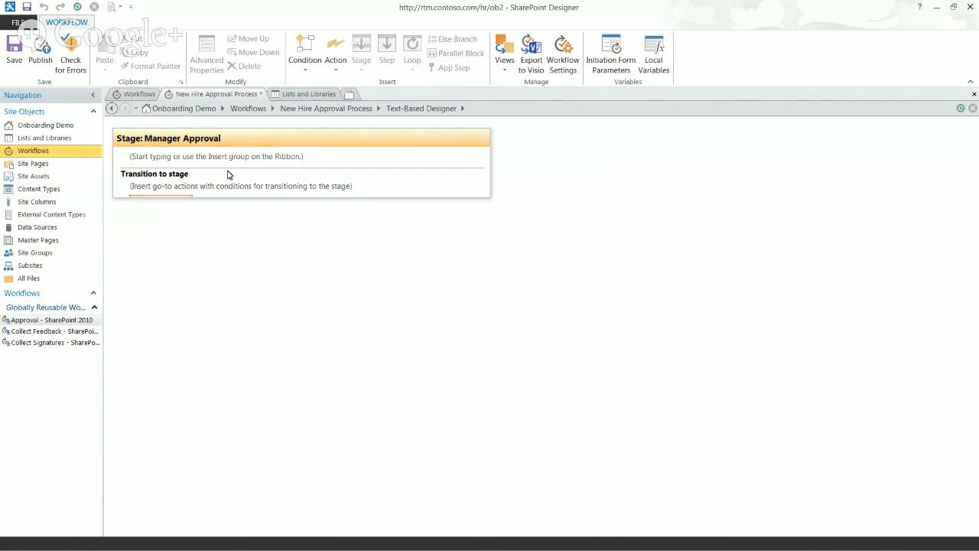
{"action": "left_click", "coordinate": [39, 57]}
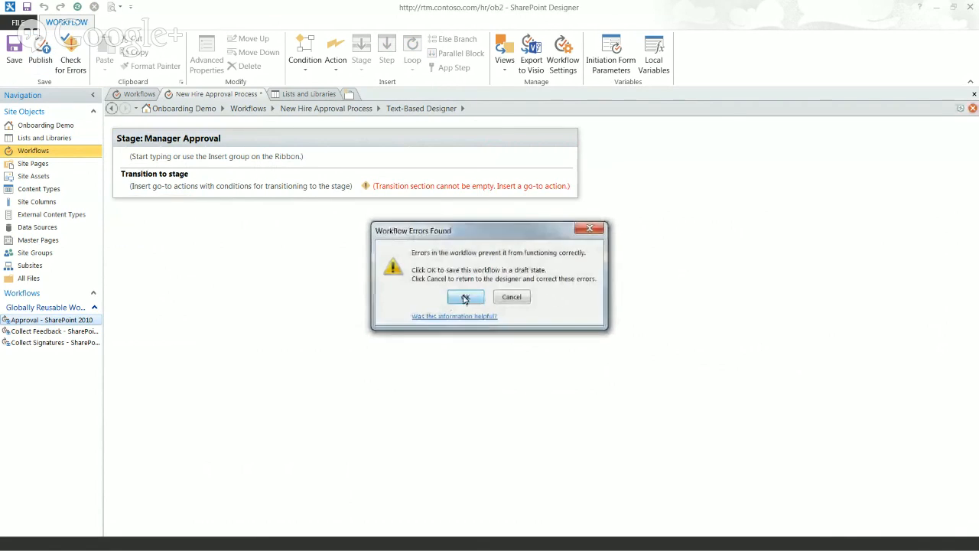
{"action": "left_click", "coordinate": [466, 296]}
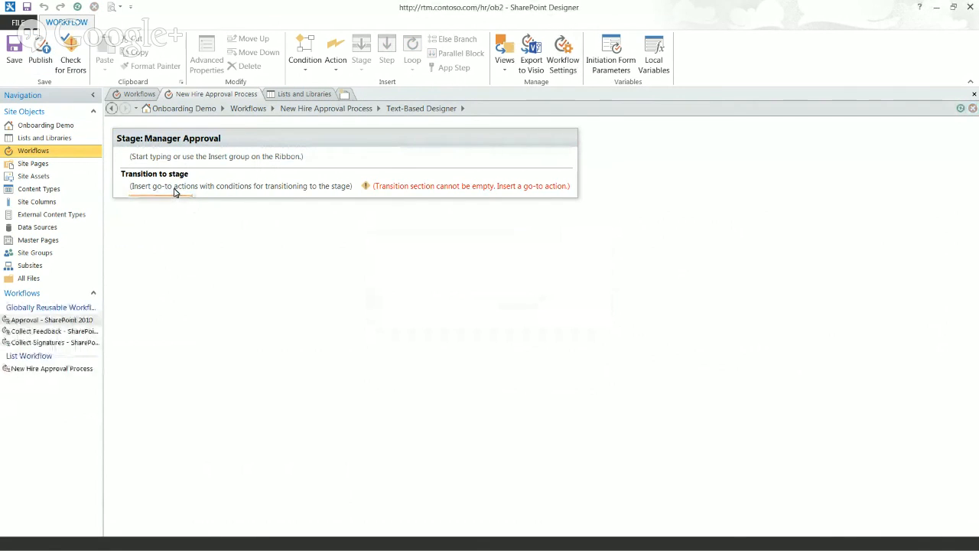
Add a go-to transition in Manager Approval pointing to End of Workflow
{"action": "left_click", "coordinate": [175, 192]}
{"action": "type", "text": "go"}
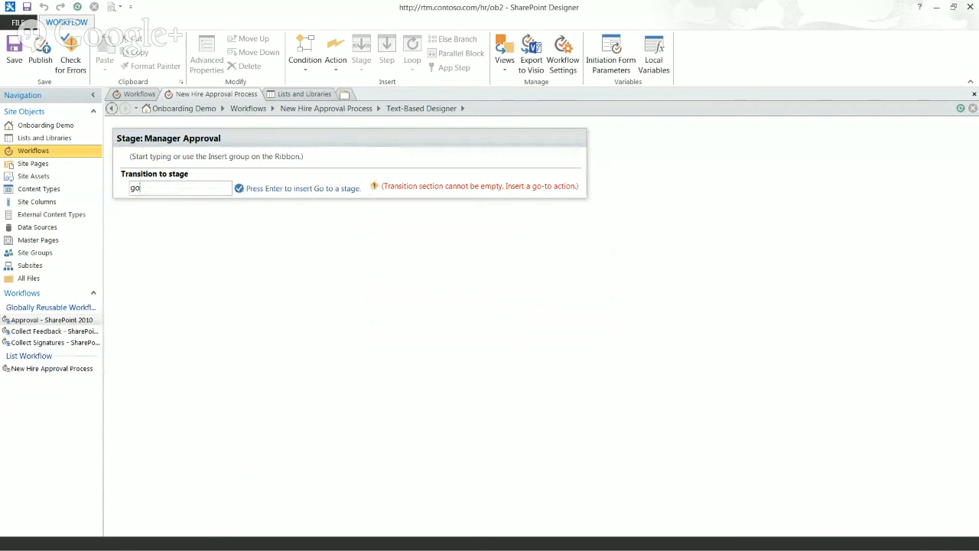
{"action": "key", "text": "Return"}
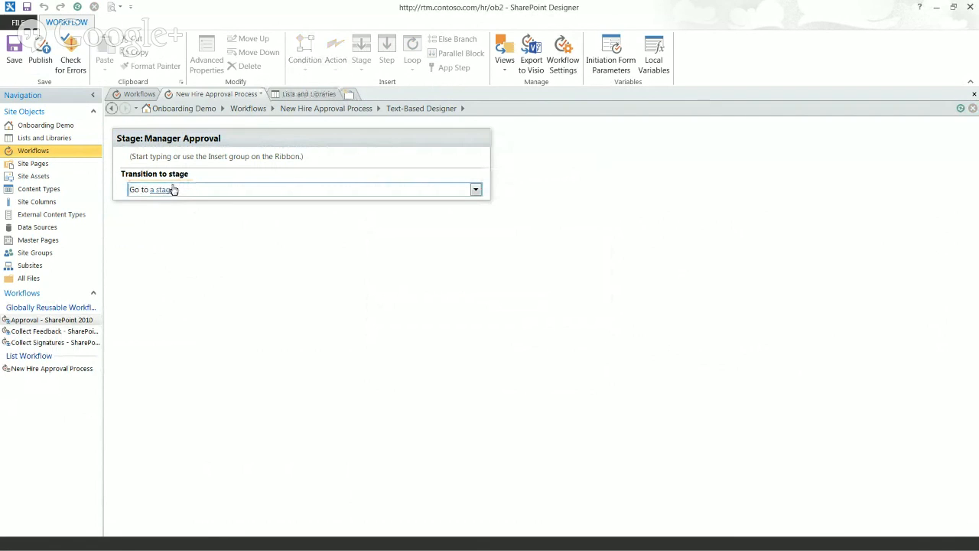
{"action": "left_click", "coordinate": [172, 197]}
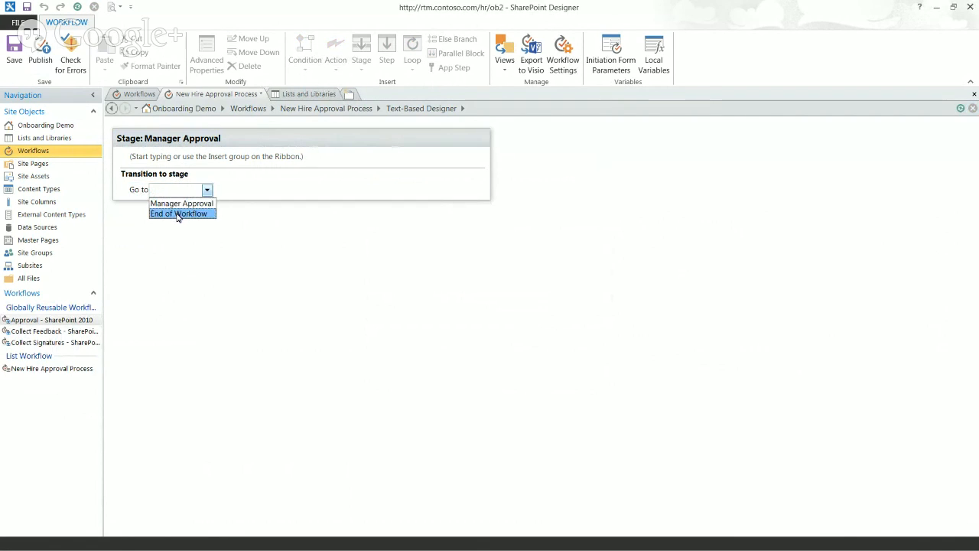
{"action": "left_click", "coordinate": [178, 214]}
{"action": "left_click", "coordinate": [176, 153]}
Add a Log to History List action logging 'nothing', publish, then delete that log action
{"action": "type", "text": "log"}
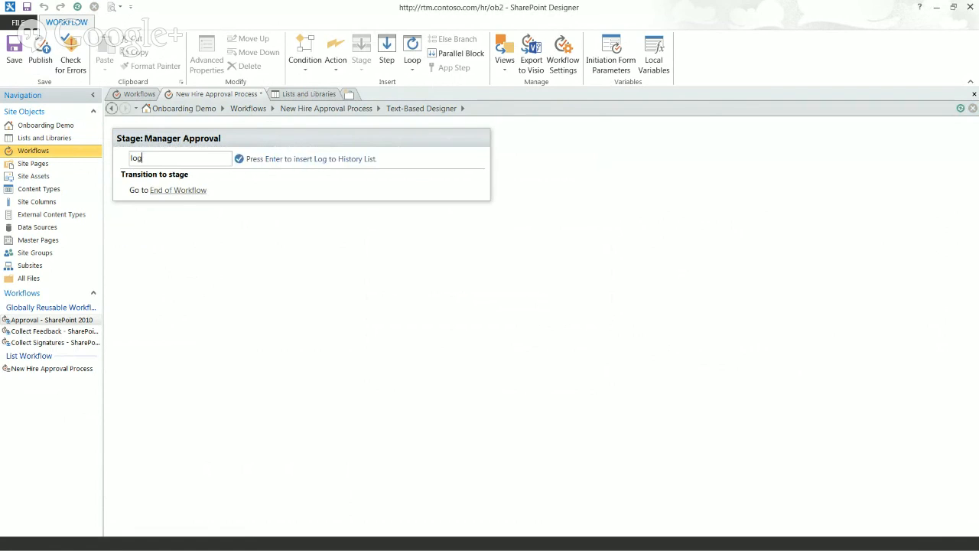
{"action": "key", "text": "Return"}
{"action": "left_click", "coordinate": [169, 161]}
{"action": "type", "text": "nothing"}
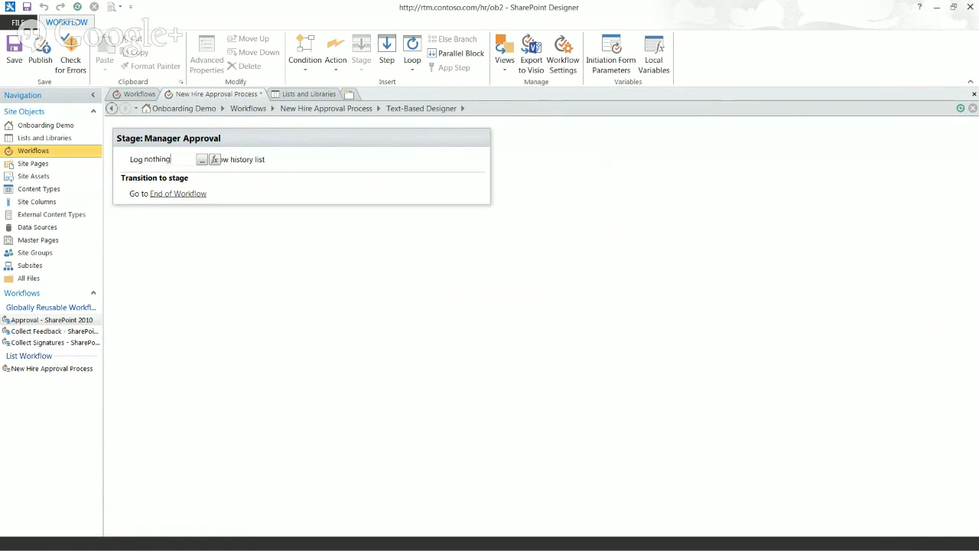
{"action": "key", "text": "Return"}
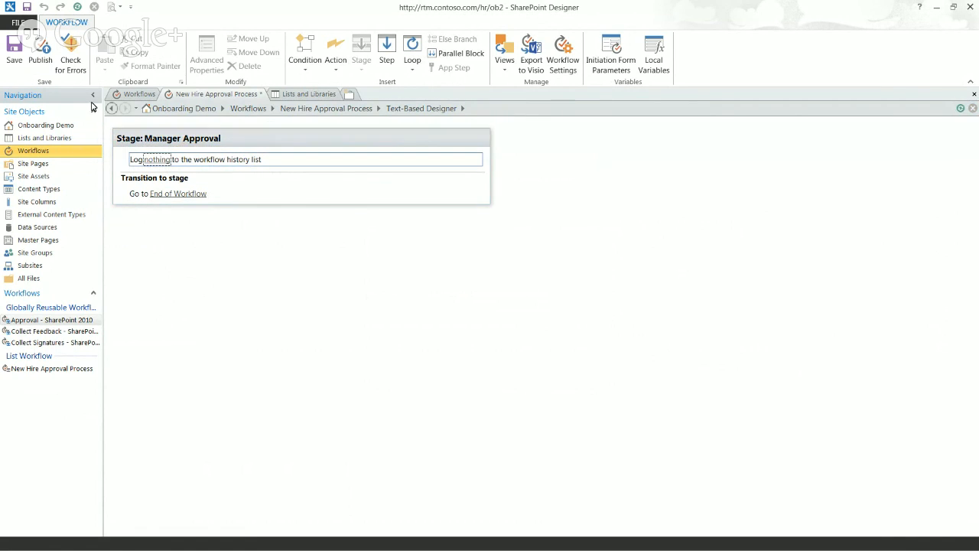
{"action": "left_click", "coordinate": [45, 60]}
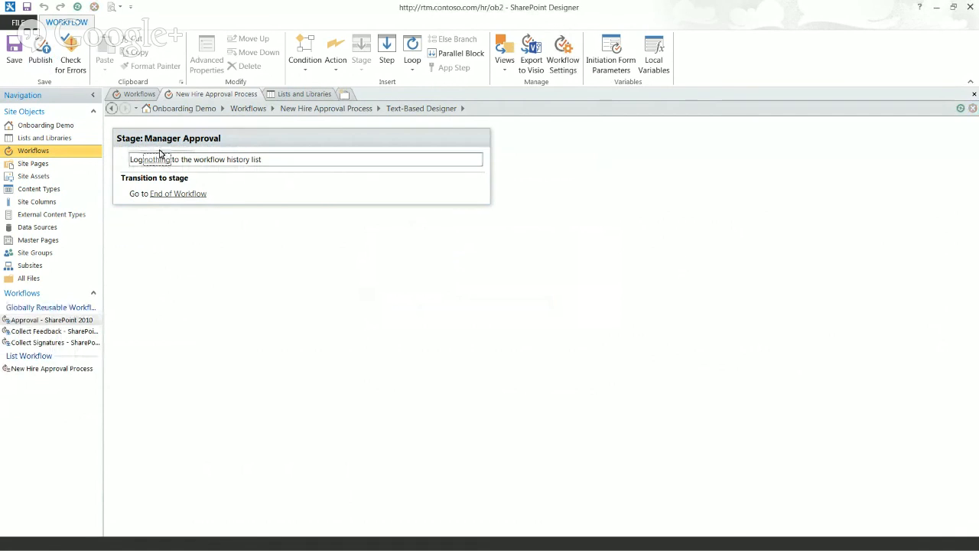
{"action": "left_click", "coordinate": [477, 161]}
{"action": "left_click", "coordinate": [446, 231]}
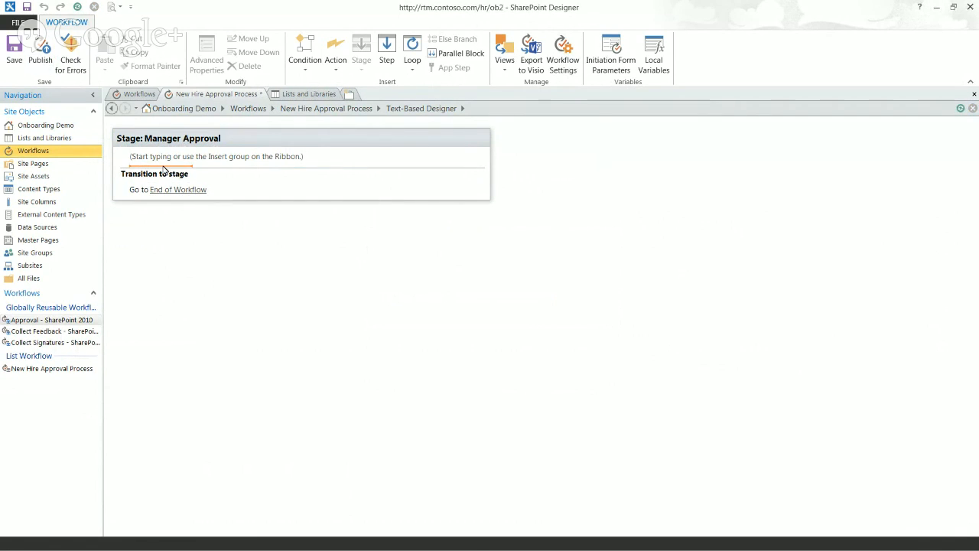
Insert a Create List Item action in Manager Approval, targeting the Workflow Tasks list
{"action": "type", "text": "create"}
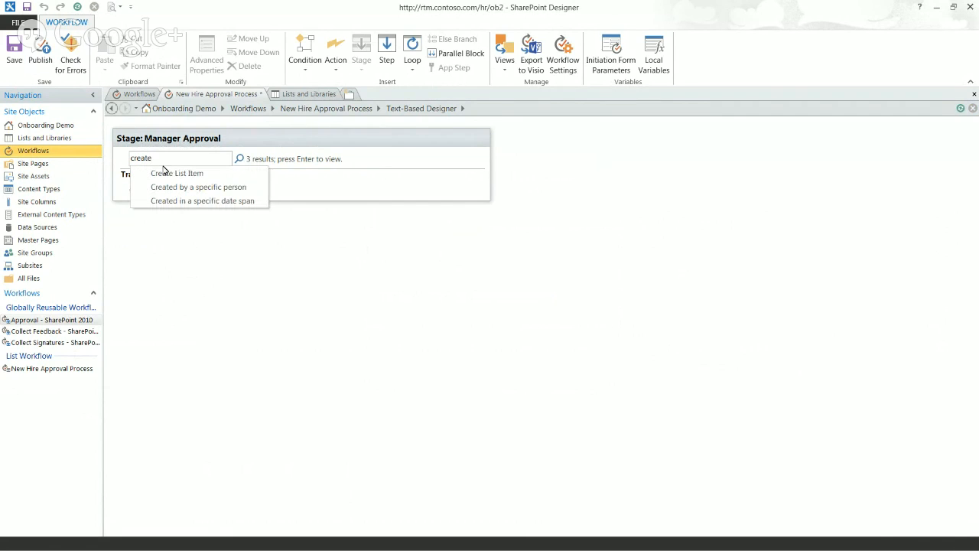
{"action": "left_click", "coordinate": [182, 173]}
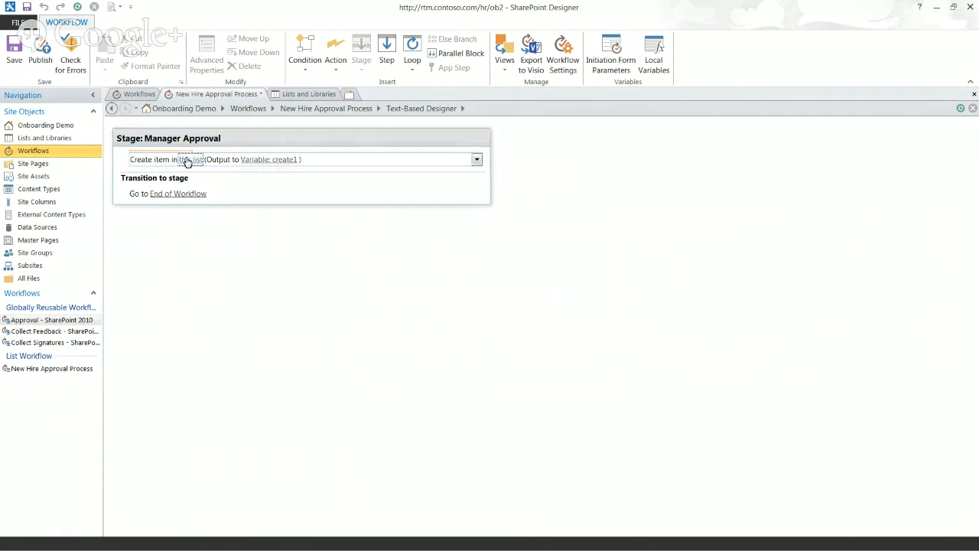
{"action": "left_click", "coordinate": [186, 161]}
{"action": "left_click", "coordinate": [451, 202]}
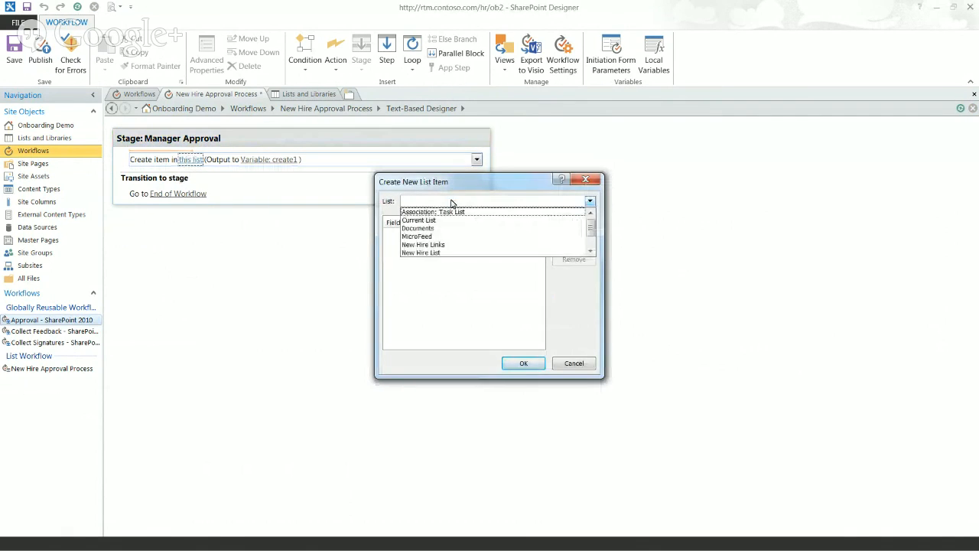
{"action": "scroll", "coordinate": [535, 244], "scroll_direction": "down", "scroll_amount": 1}
{"action": "left_click", "coordinate": [530, 253]}
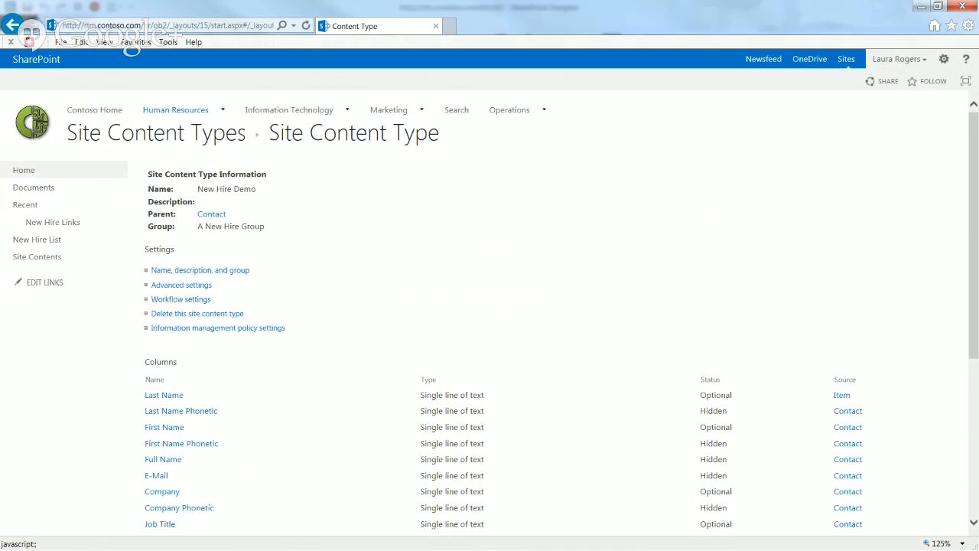
Review the Workflow Tasks list's content types in List Settings, then go back to the list view
{"action": "left_click", "coordinate": [51, 258]}
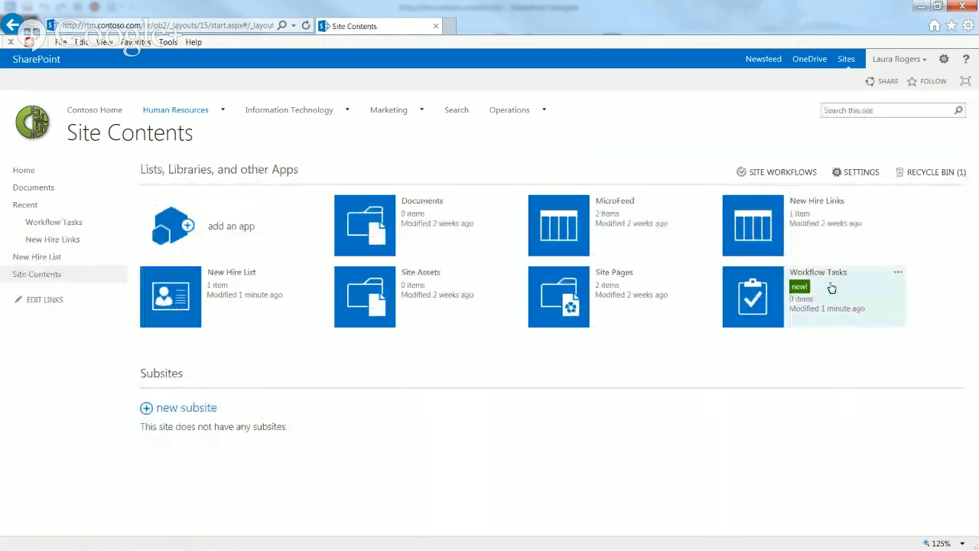
{"action": "left_click", "coordinate": [756, 295]}
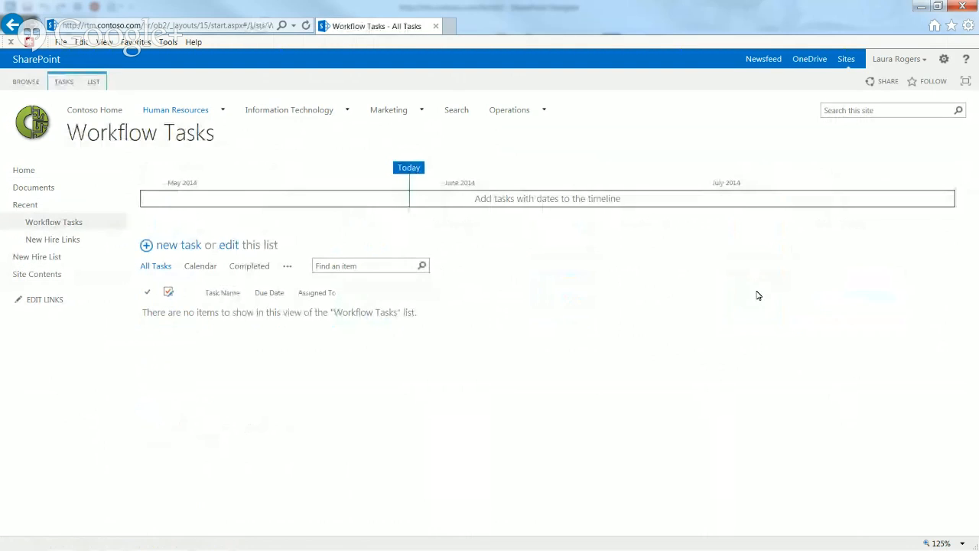
{"action": "left_click", "coordinate": [94, 82]}
{"action": "left_click", "coordinate": [640, 122]}
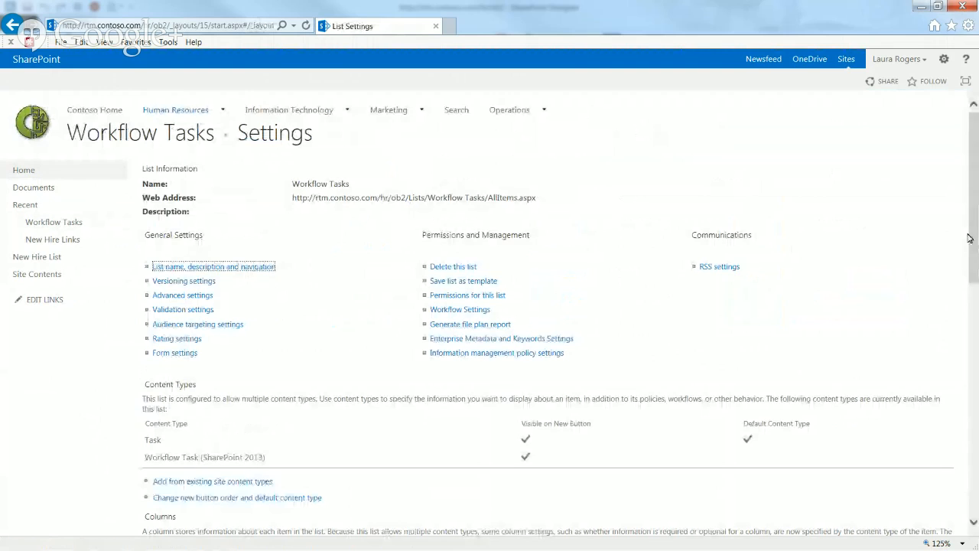
{"action": "scroll", "coordinate": [976, 292], "scroll_direction": "down", "scroll_amount": 3}
{"action": "left_click_drag", "start_coordinate": [977, 298], "coordinate": [977, 296]}
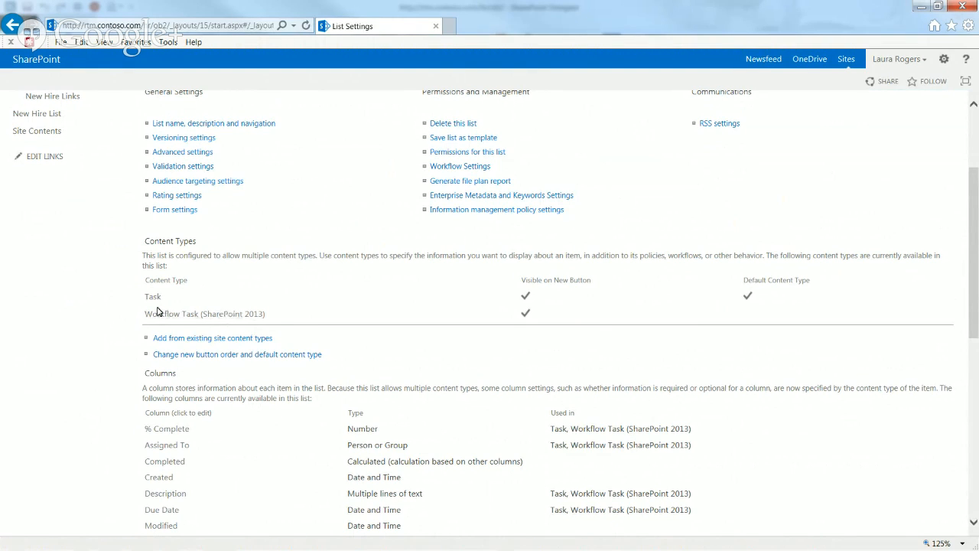
{"action": "scroll", "coordinate": [973, 143], "scroll_direction": "up", "scroll_amount": 2}
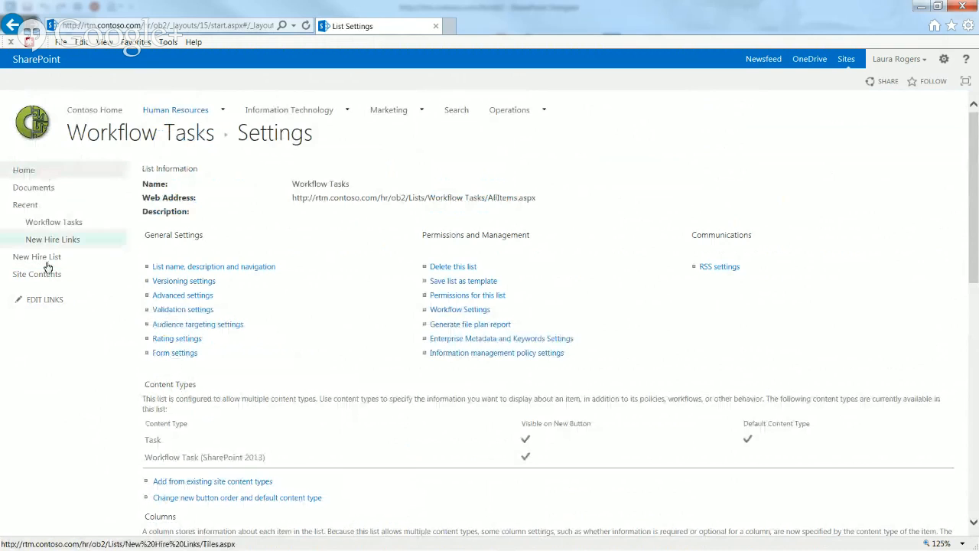
{"action": "left_click", "coordinate": [168, 136]}
{"action": "left_click", "coordinate": [64, 81]}
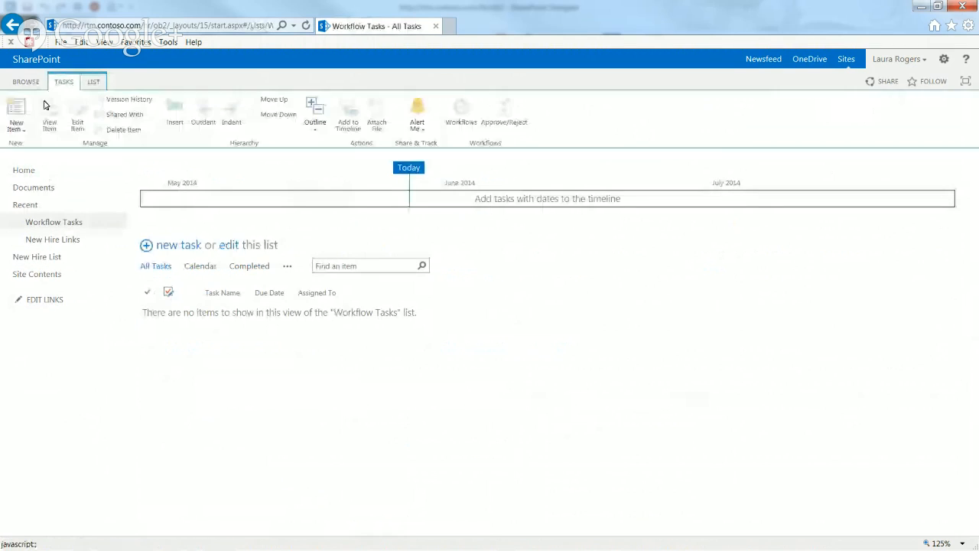
{"action": "left_click", "coordinate": [16, 124]}
{"action": "left_click", "coordinate": [37, 148]}
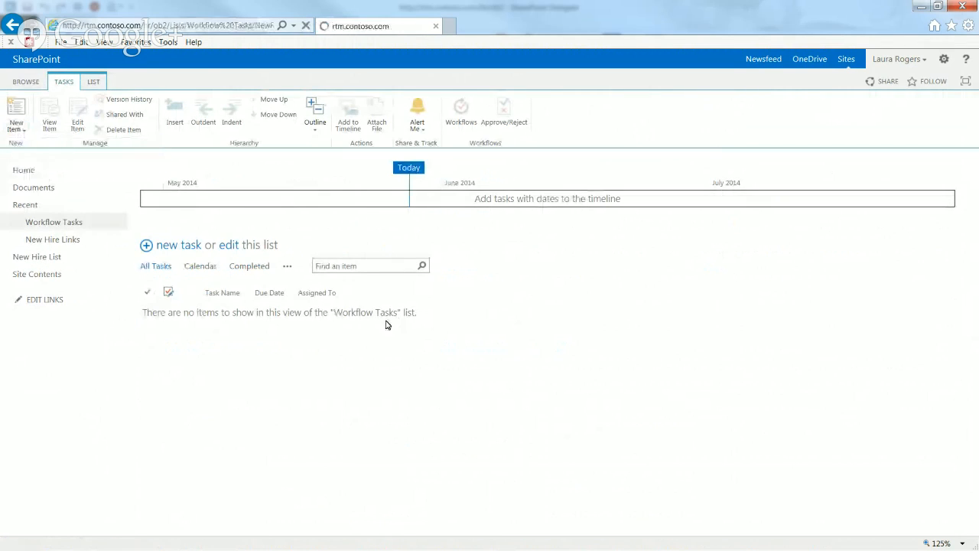
{"action": "left_click", "coordinate": [166, 282]}
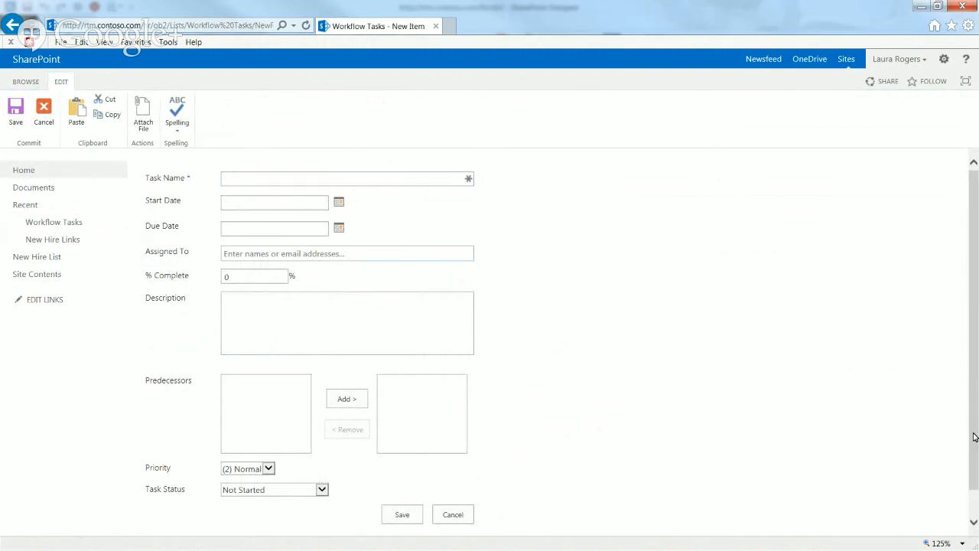
{"action": "scroll", "coordinate": [974, 437], "scroll_direction": "down", "scroll_amount": 1}
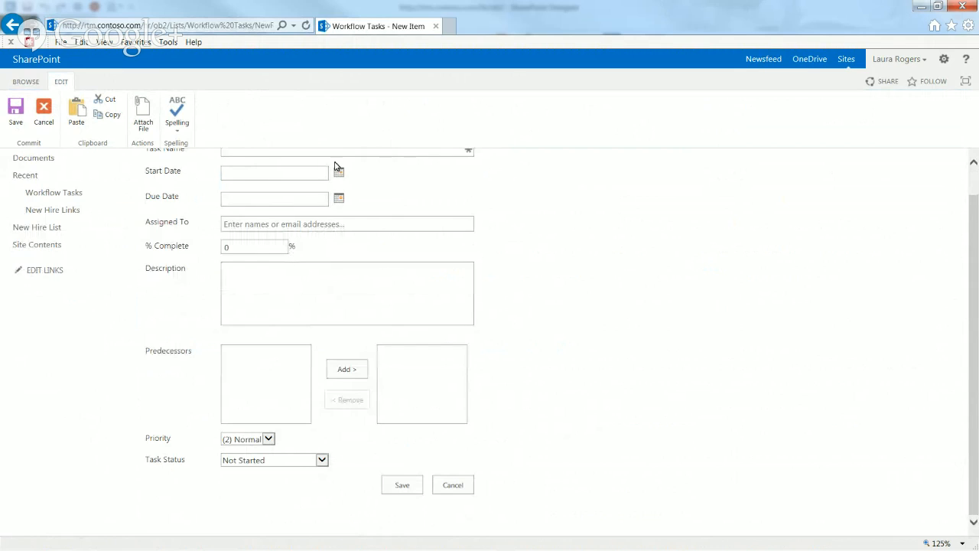
{"action": "left_click", "coordinate": [287, 462]}
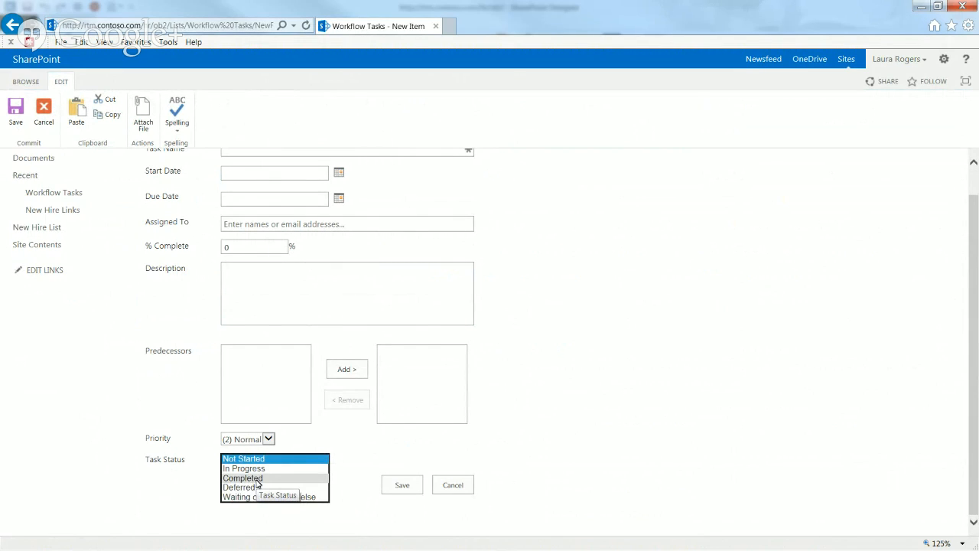
{"action": "left_click", "coordinate": [88, 475]}
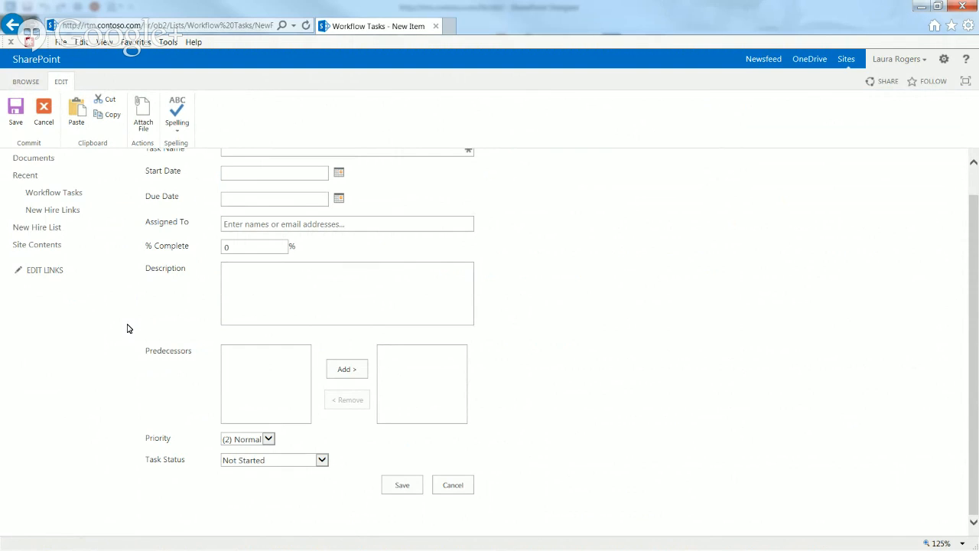
{"action": "left_click", "coordinate": [453, 486]}
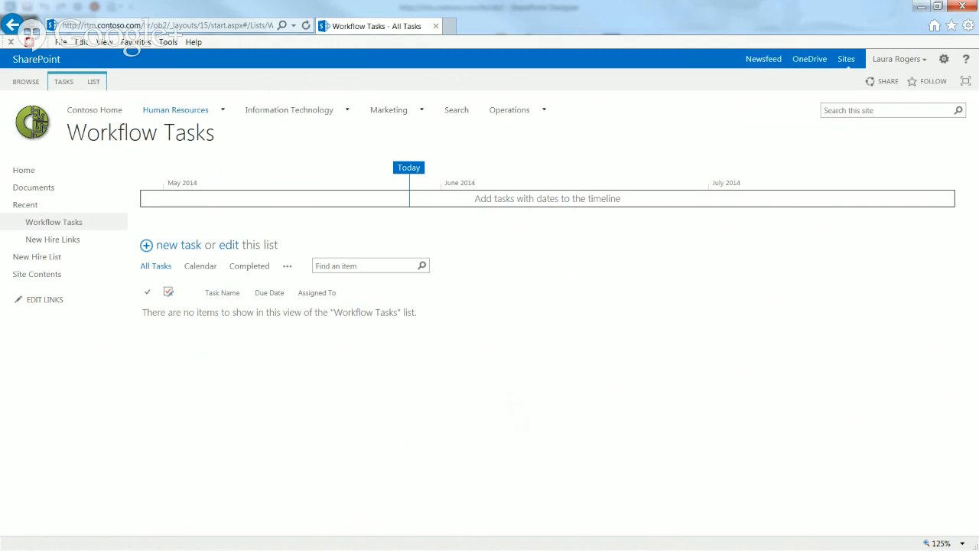
Set Content Type ID to Workflow Task (SharePoint 2013) and begin editing the Task Name value
{"action": "key", "text": "alt+Tab"}
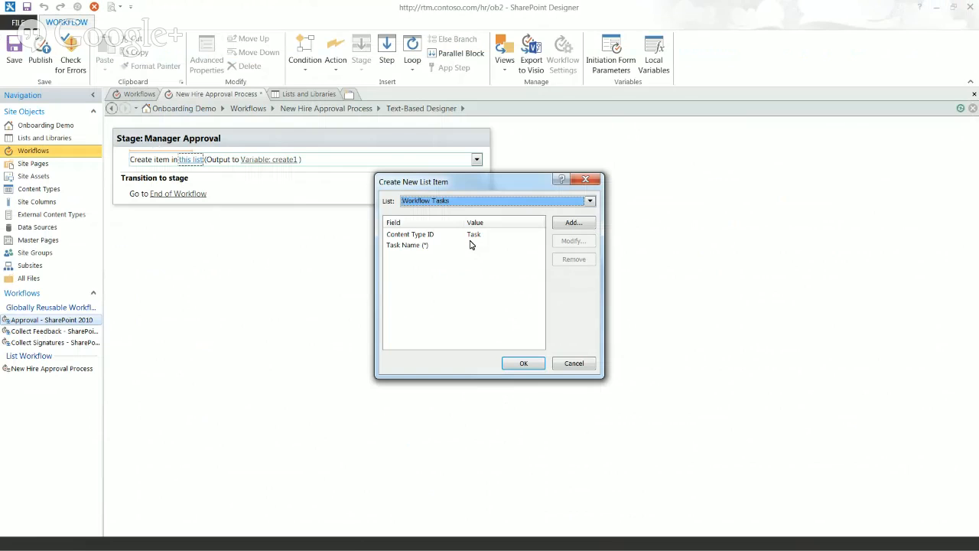
{"action": "left_click", "coordinate": [468, 236]}
{"action": "left_click", "coordinate": [573, 241]}
{"action": "left_click", "coordinate": [554, 289]}
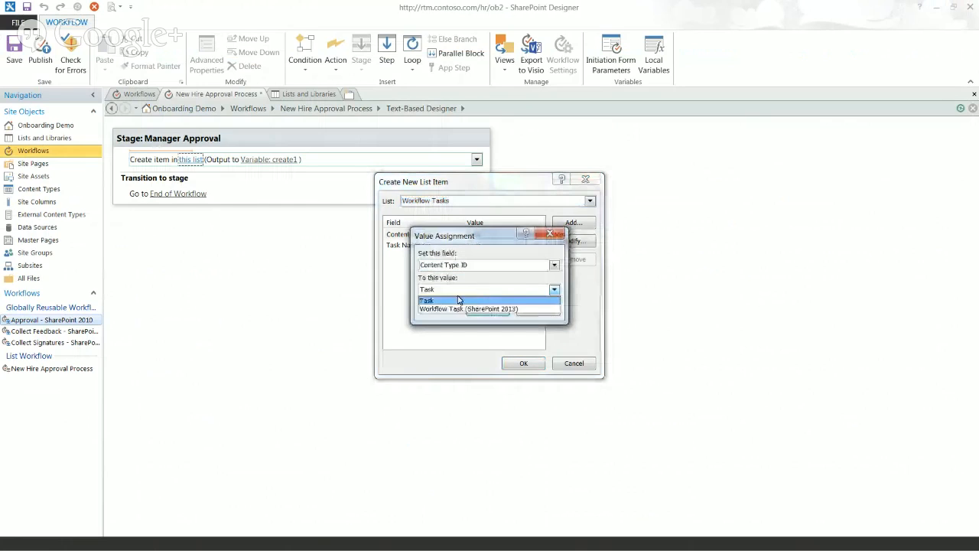
{"action": "left_click", "coordinate": [434, 310]}
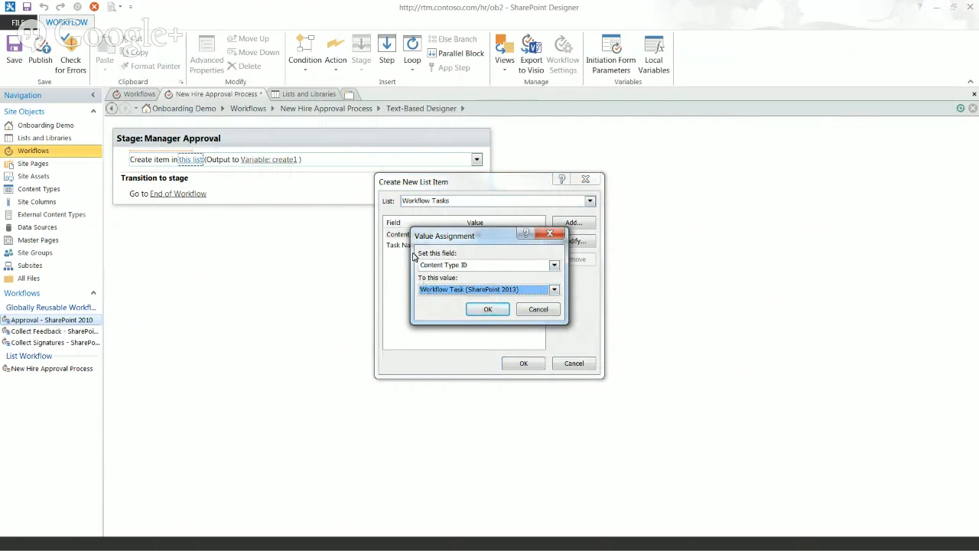
{"action": "left_click", "coordinate": [487, 310]}
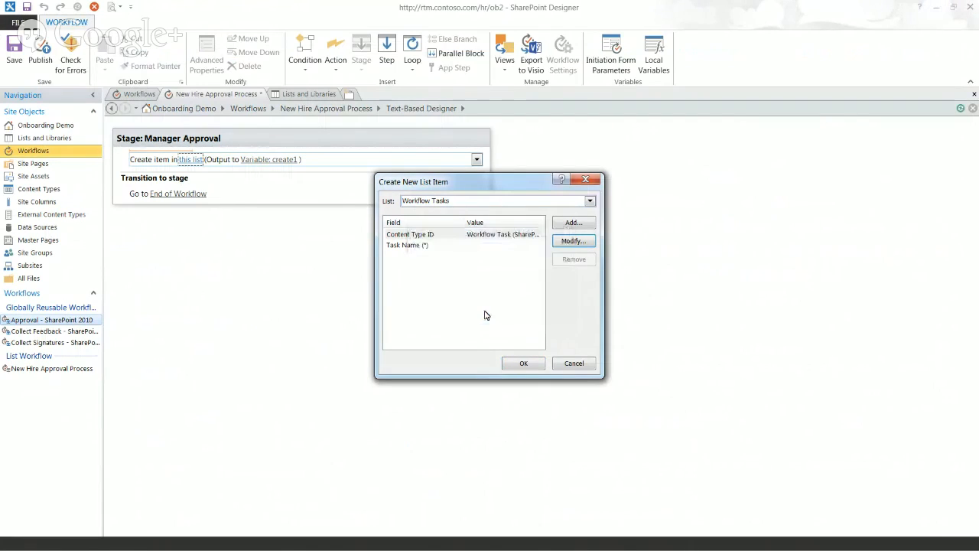
{"action": "left_click", "coordinate": [430, 247]}
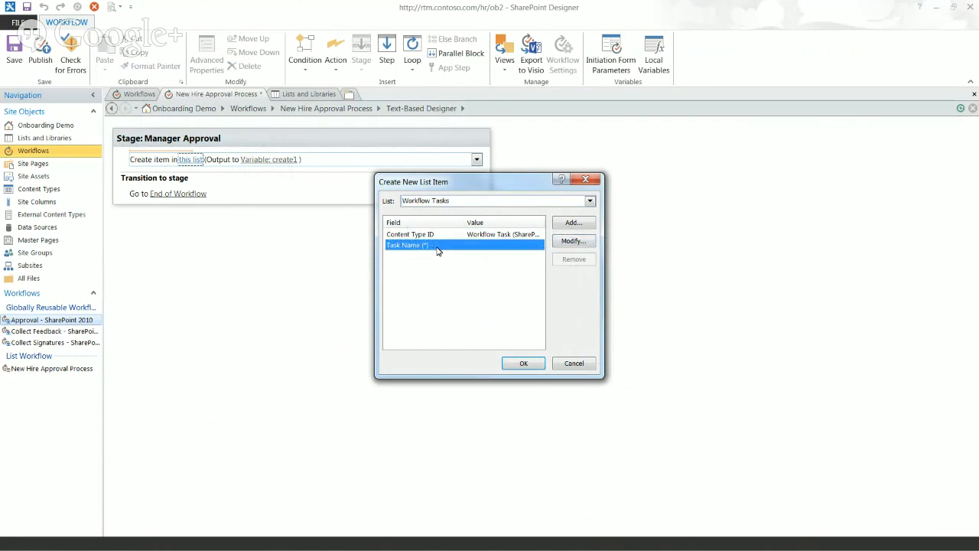
{"action": "left_click", "coordinate": [572, 242]}
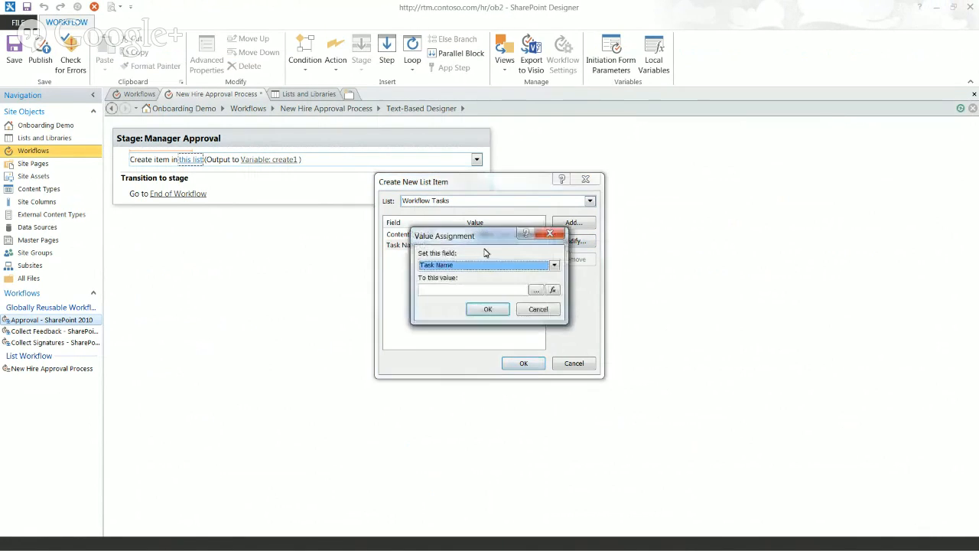
Type 'Approve New Hire:' in the String Builder and insert the current item's First Name lookup
{"action": "left_click", "coordinate": [535, 292]}
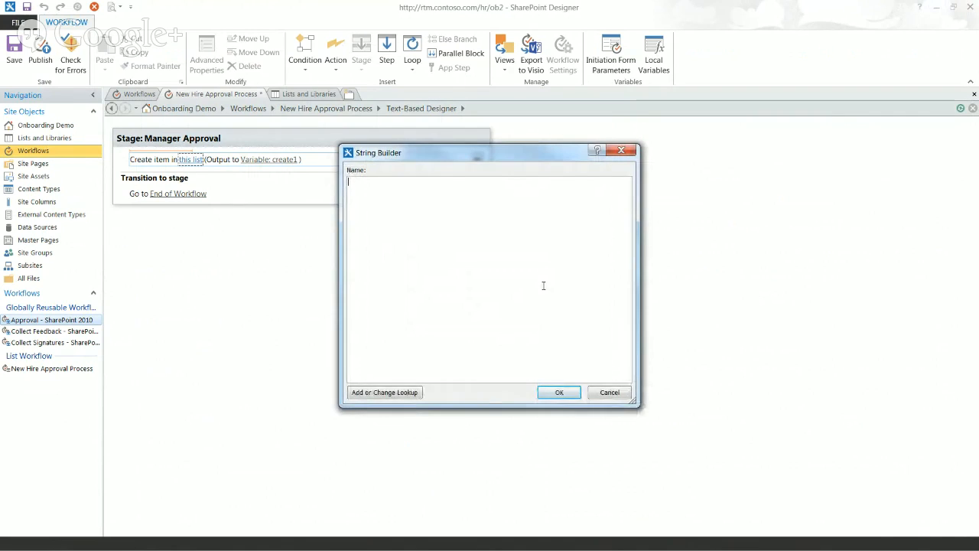
{"action": "type", "text": "Approve New H"}
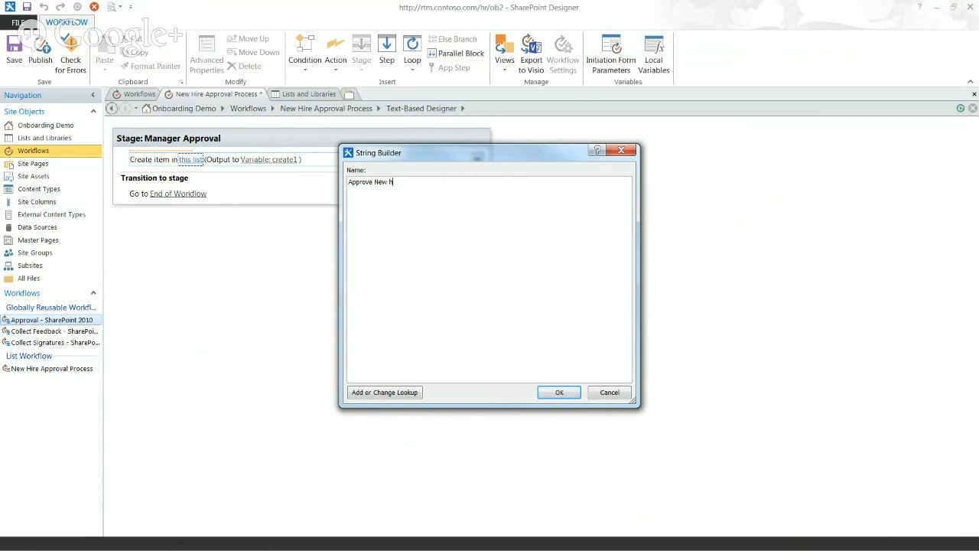
{"action": "key", "text": "BackSpace"}
{"action": "type", "text": "Hire:"}
{"action": "left_click", "coordinate": [384, 391]}
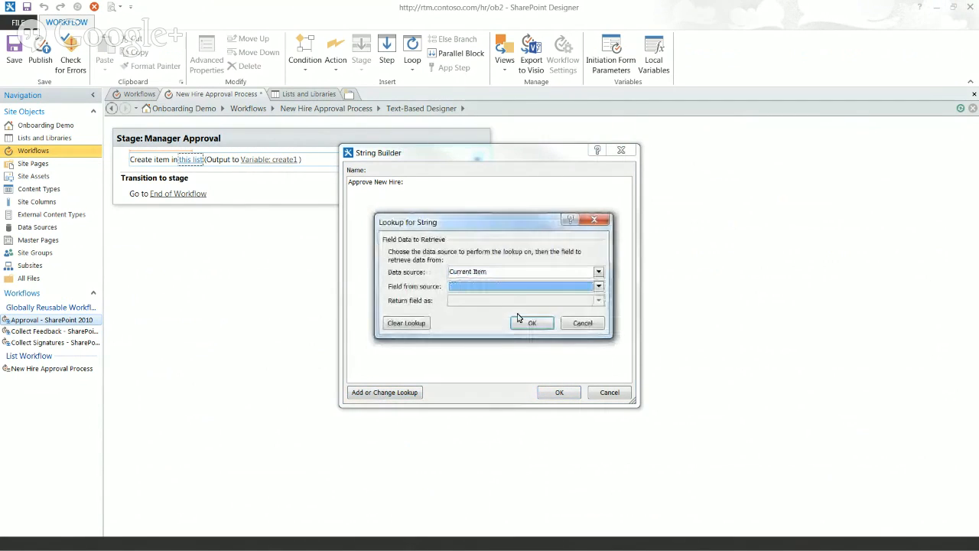
{"action": "left_click", "coordinate": [503, 288]}
{"action": "scroll", "coordinate": [551, 313], "scroll_direction": "down", "scroll_amount": 3}
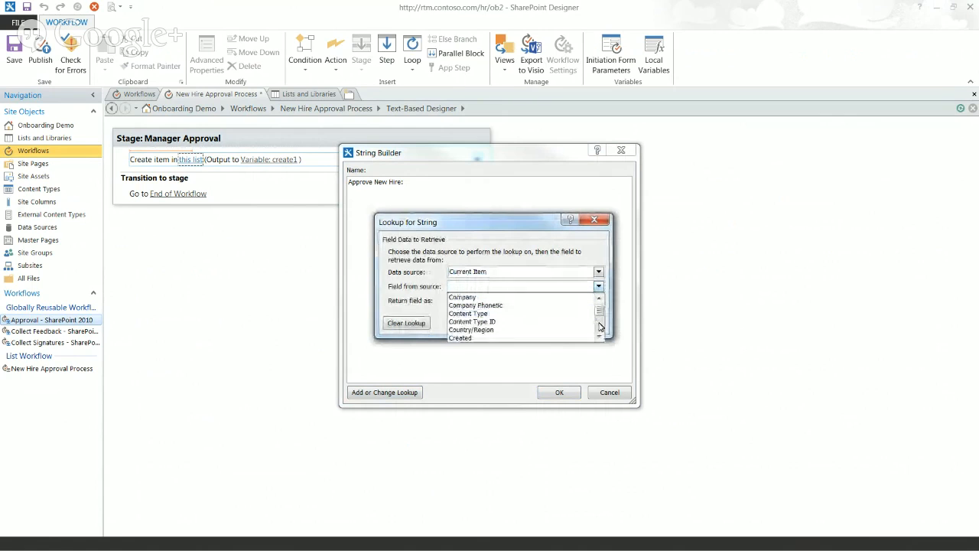
{"action": "scroll", "coordinate": [601, 325], "scroll_direction": "down", "scroll_amount": 3}
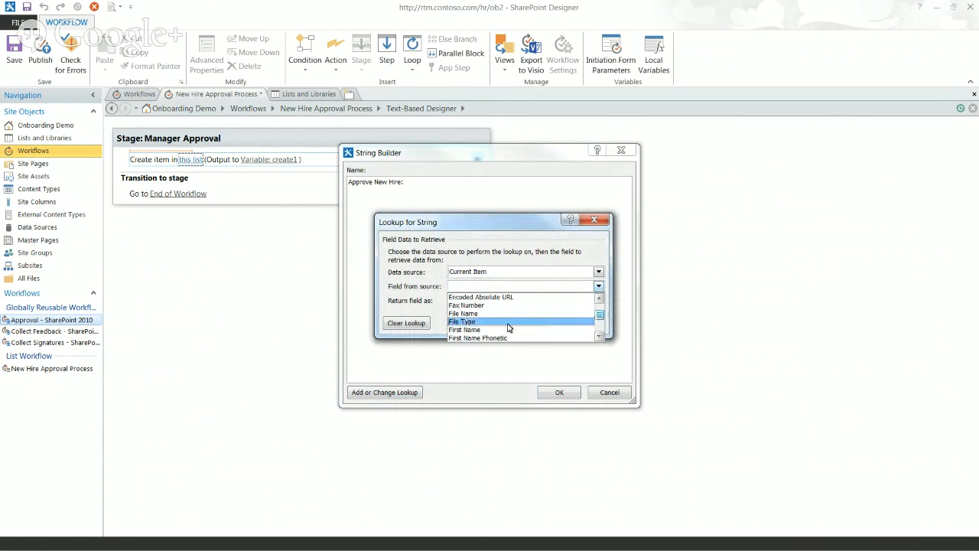
{"action": "left_click", "coordinate": [505, 327]}
{"action": "left_click", "coordinate": [532, 323]}
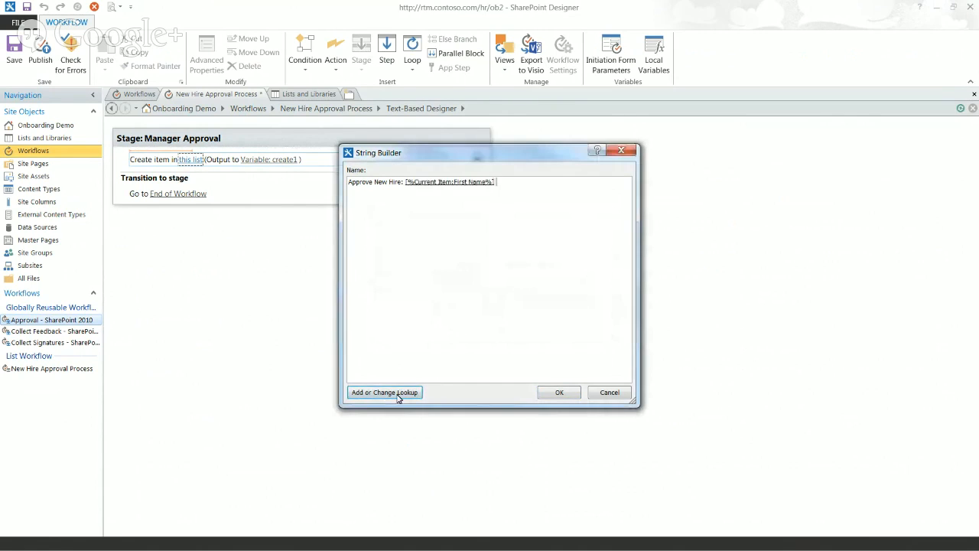
Append the Last Name lookup and confirm the Task Name value
{"action": "left_click", "coordinate": [399, 391]}
{"action": "key", "text": "Tab"}
{"action": "key", "text": "l"}
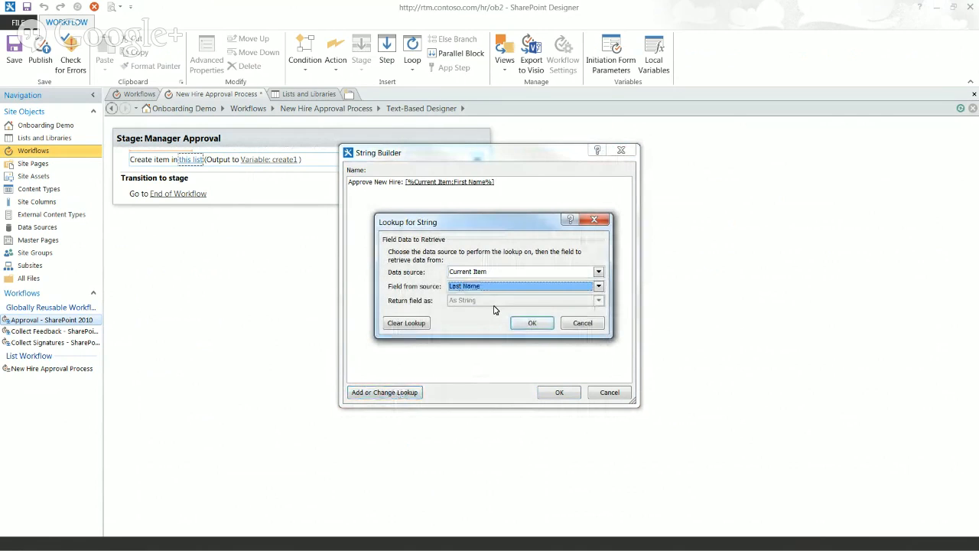
{"action": "left_click", "coordinate": [532, 323]}
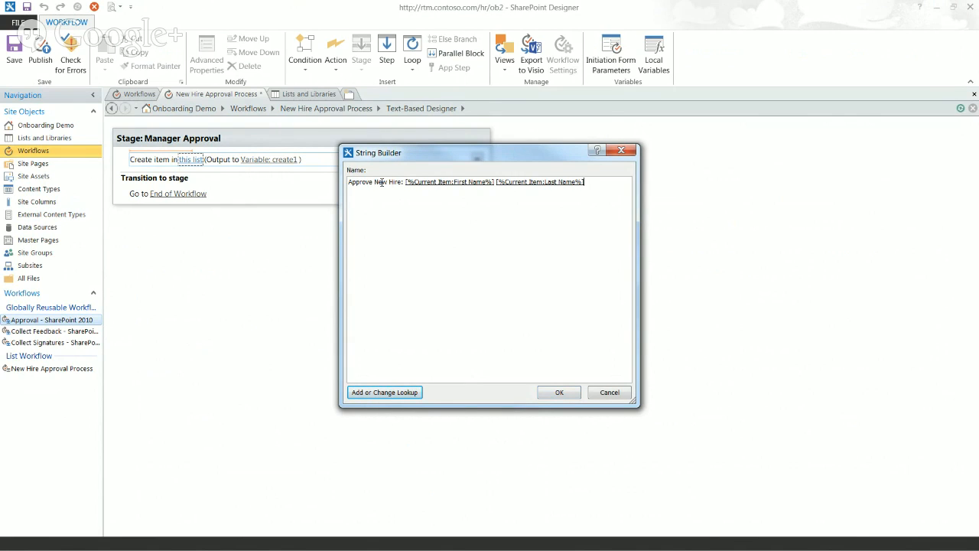
{"action": "left_click", "coordinate": [557, 393]}
{"action": "left_click", "coordinate": [488, 309]}
Set the task's % Complete field to 0
{"action": "left_click", "coordinate": [573, 221]}
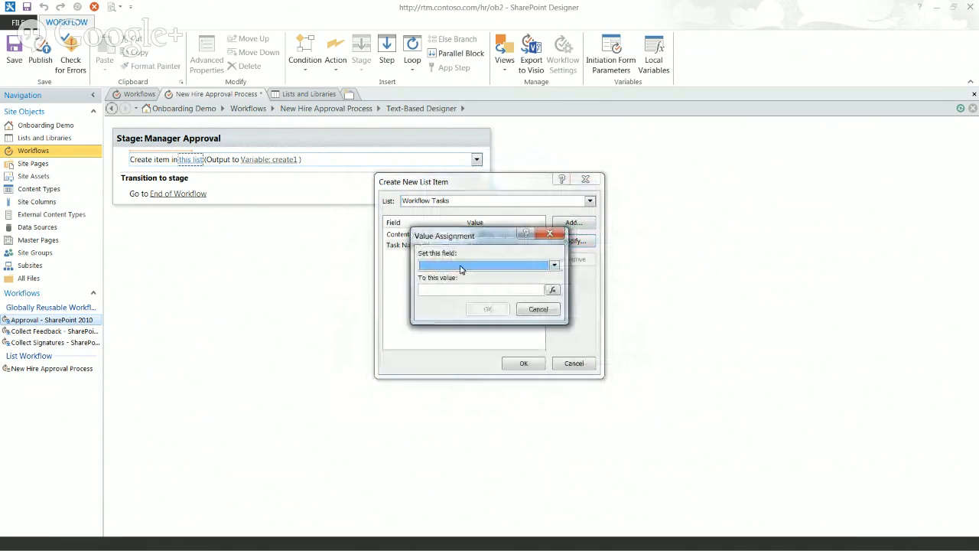
{"action": "left_click", "coordinate": [463, 265]}
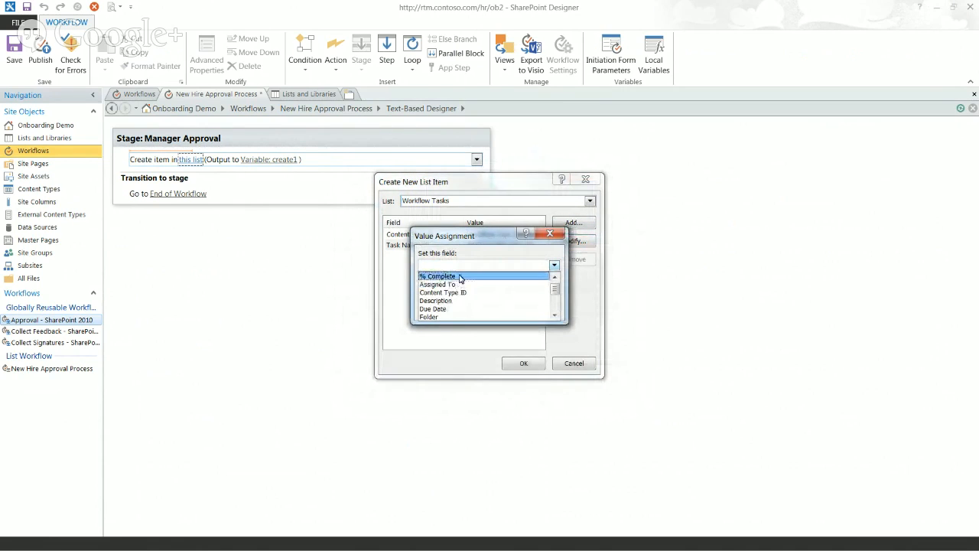
{"action": "left_click", "coordinate": [460, 277]}
{"action": "left_click", "coordinate": [463, 290]}
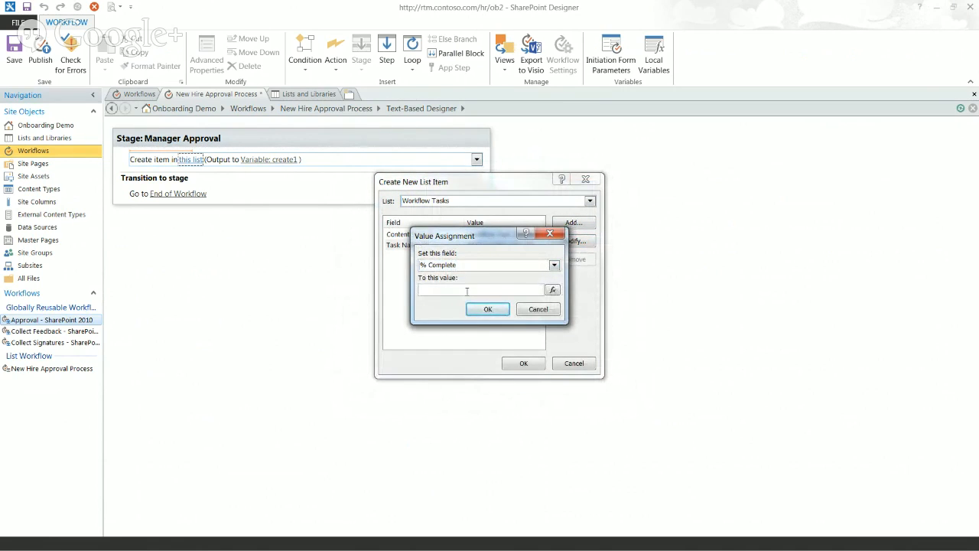
{"action": "type", "text": "0"}
{"action": "left_click", "coordinate": [488, 309]}
Set Assigned To from the current item's Hiring Mgr, returned as Login Name
{"action": "left_click", "coordinate": [573, 222]}
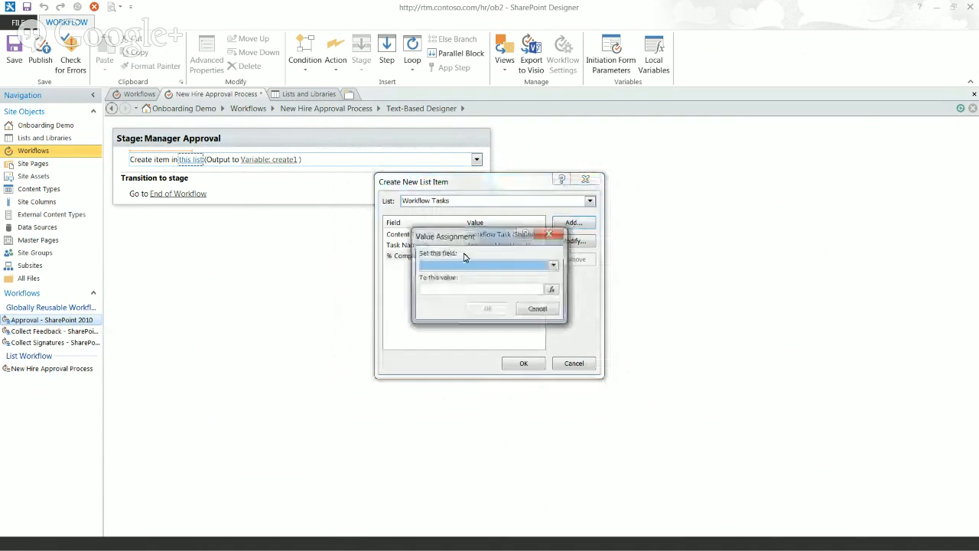
{"action": "left_click", "coordinate": [461, 265]}
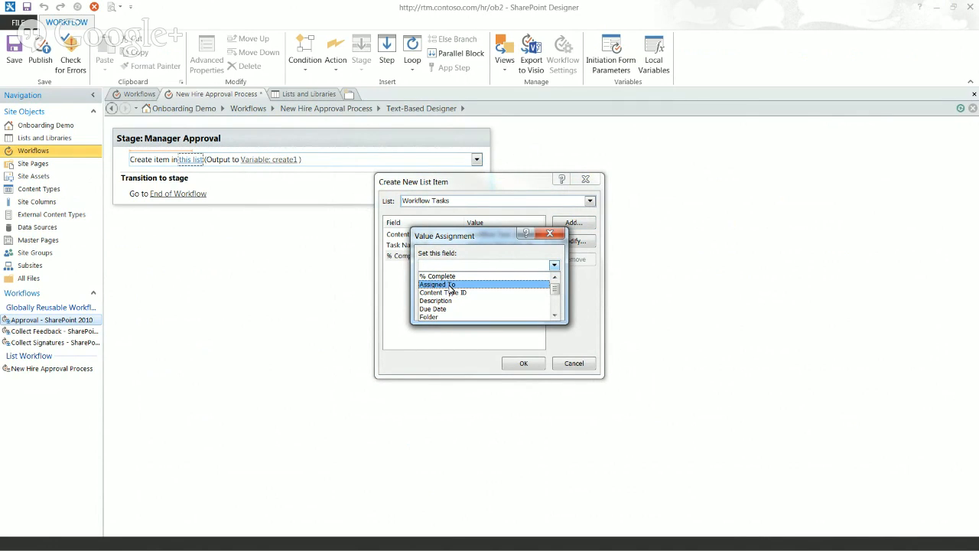
{"action": "left_click", "coordinate": [451, 285]}
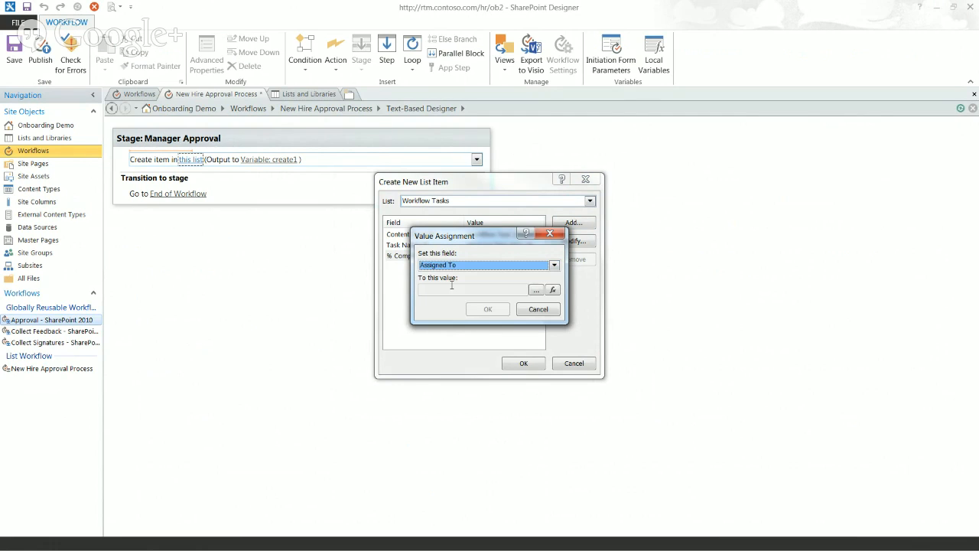
{"action": "left_click", "coordinate": [553, 291]}
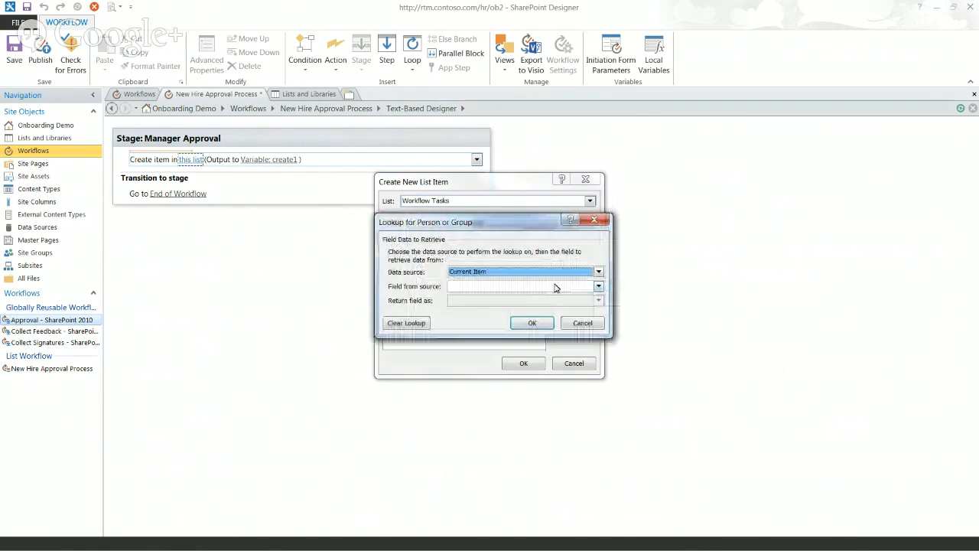
{"action": "left_click", "coordinate": [482, 289]}
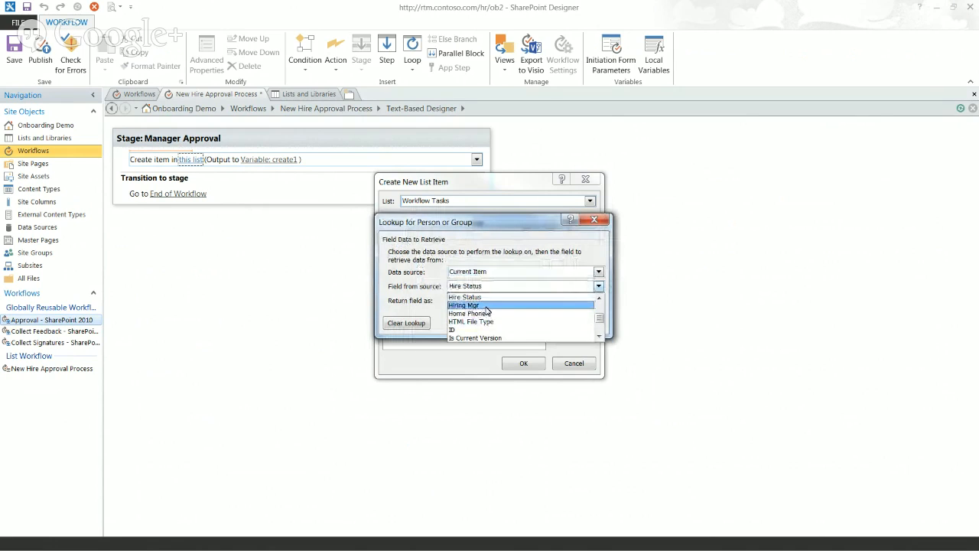
{"action": "left_click", "coordinate": [482, 305]}
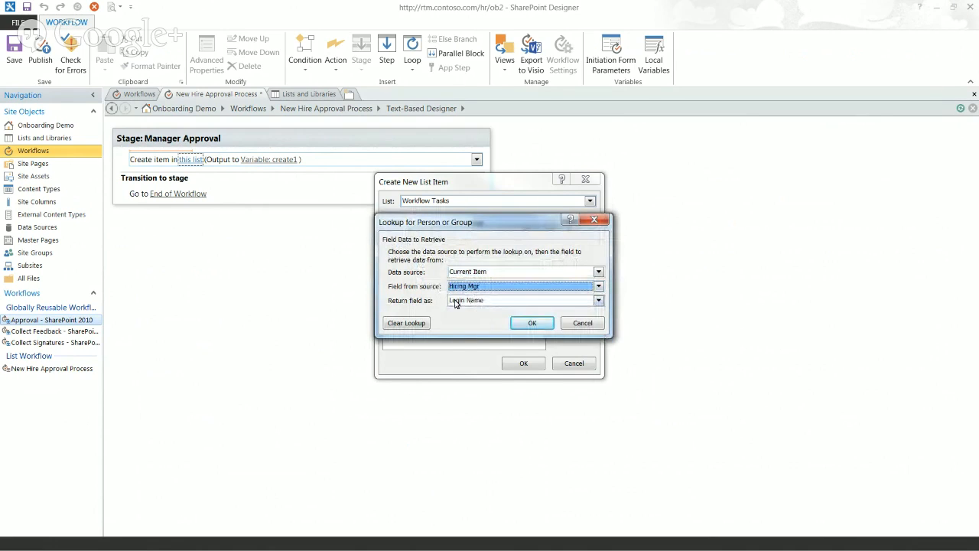
{"action": "left_click", "coordinate": [482, 301]}
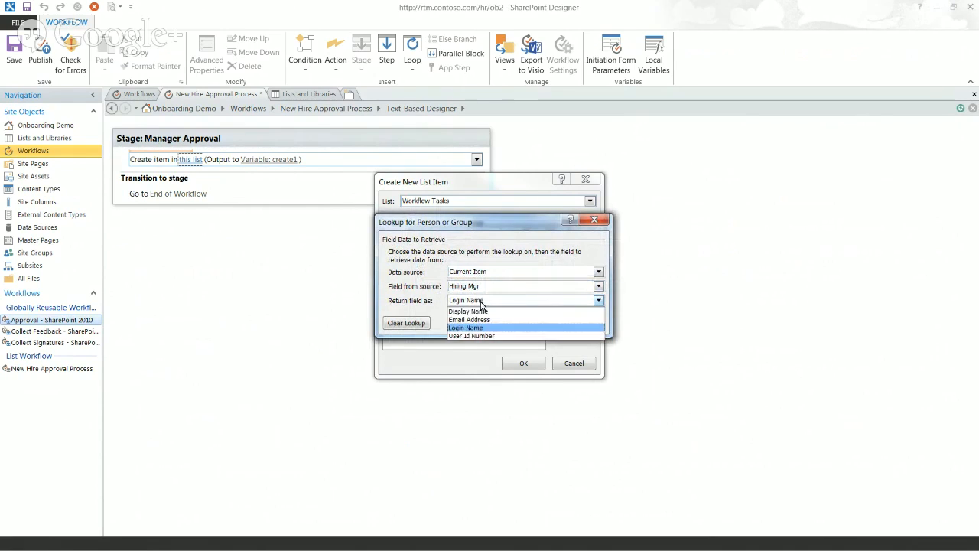
{"action": "left_click", "coordinate": [474, 329]}
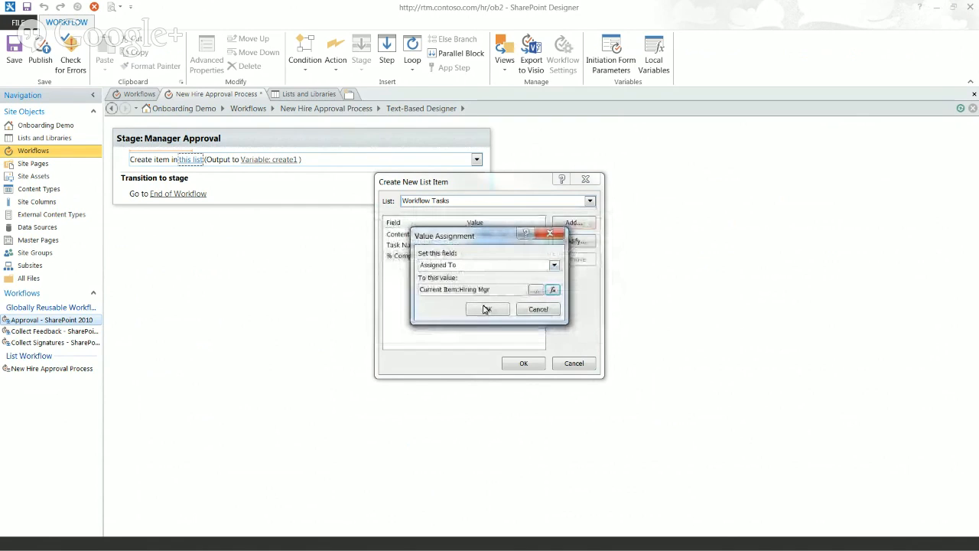
{"action": "left_click", "coordinate": [488, 309]}
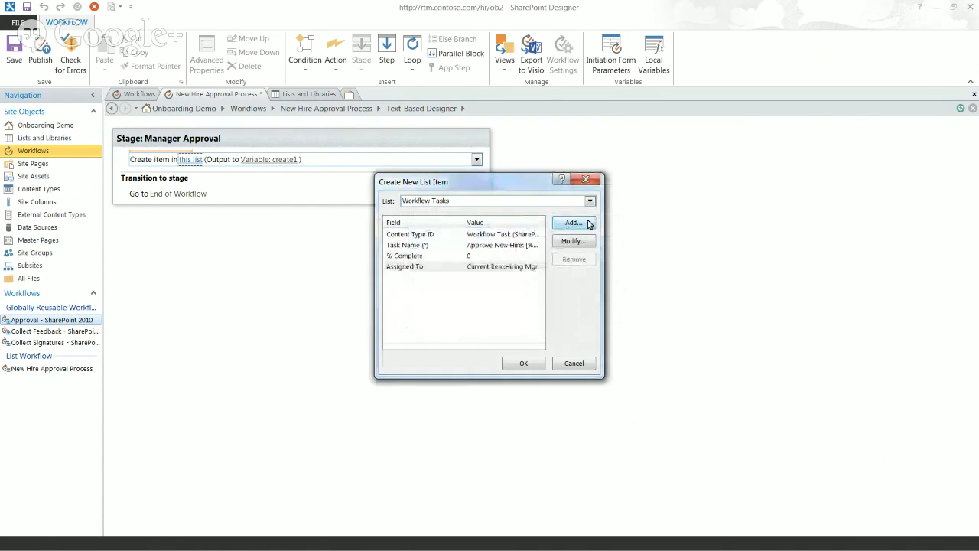
{"action": "left_click", "coordinate": [573, 223]}
Set the task Description to 'Please approve or reject this new hire'
{"action": "left_click", "coordinate": [469, 271]}
{"action": "scroll", "coordinate": [473, 283], "scroll_direction": "up", "scroll_amount": 4}
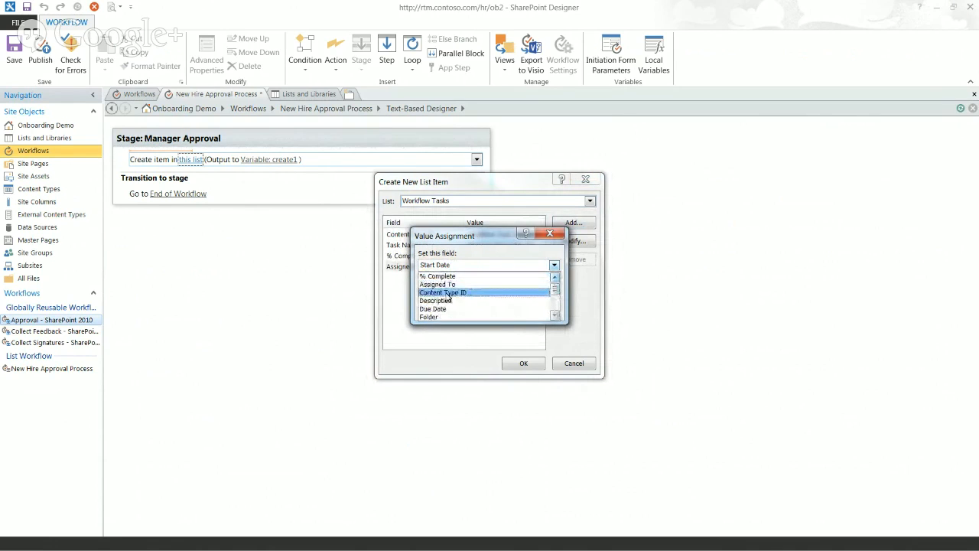
{"action": "left_click", "coordinate": [455, 301]}
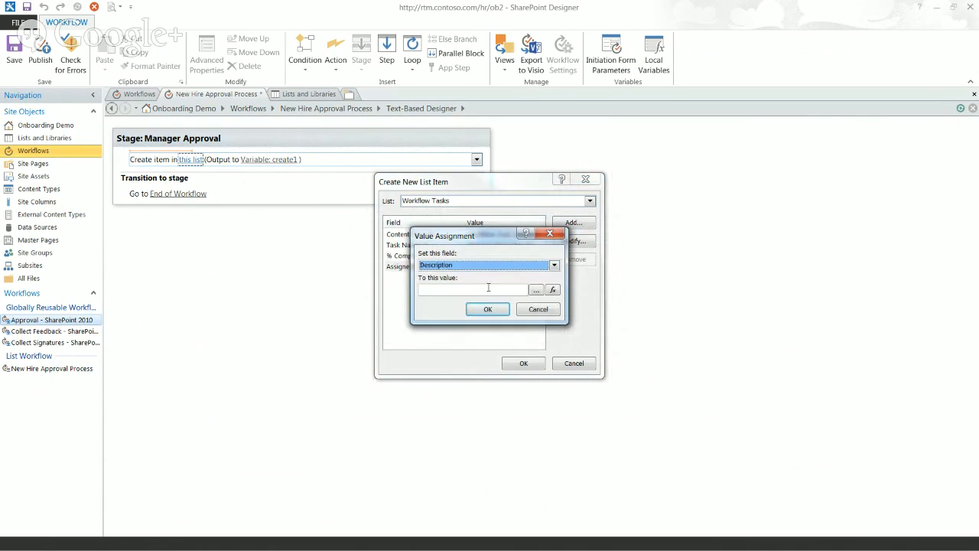
{"action": "left_click", "coordinate": [511, 288]}
{"action": "left_click", "coordinate": [536, 290]}
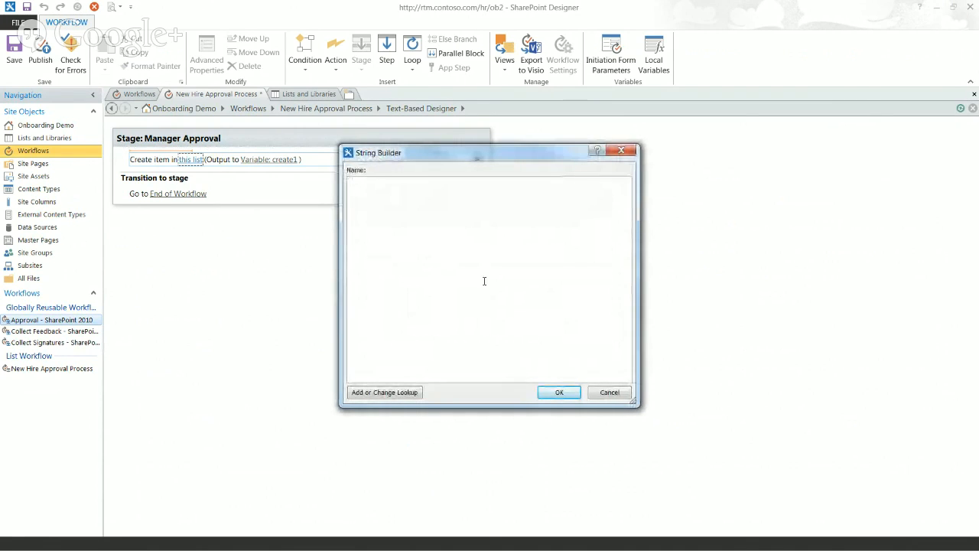
{"action": "type", "text": "Please ap"}
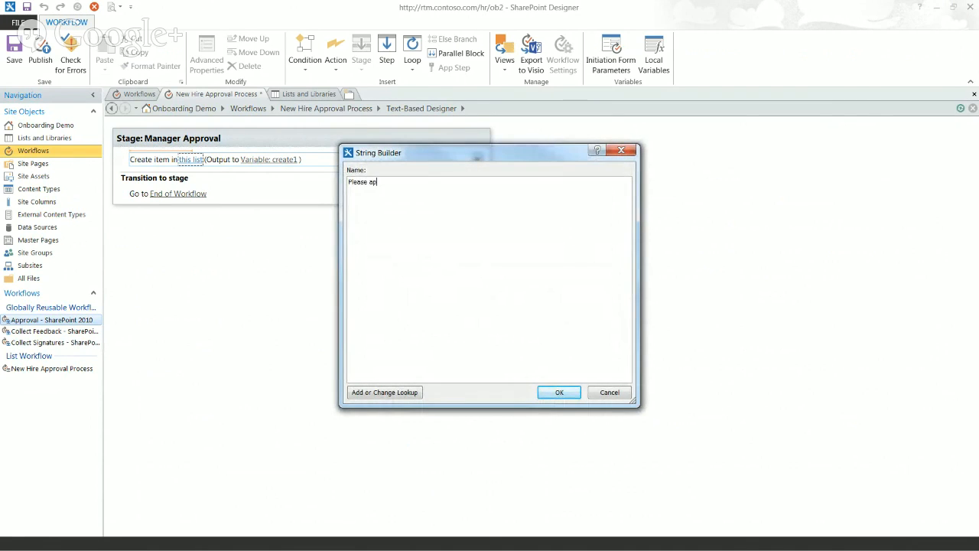
{"action": "type", "text": "prove or reject this new hire."}
{"action": "left_click", "coordinate": [559, 392]}
{"action": "left_click", "coordinate": [488, 308]}
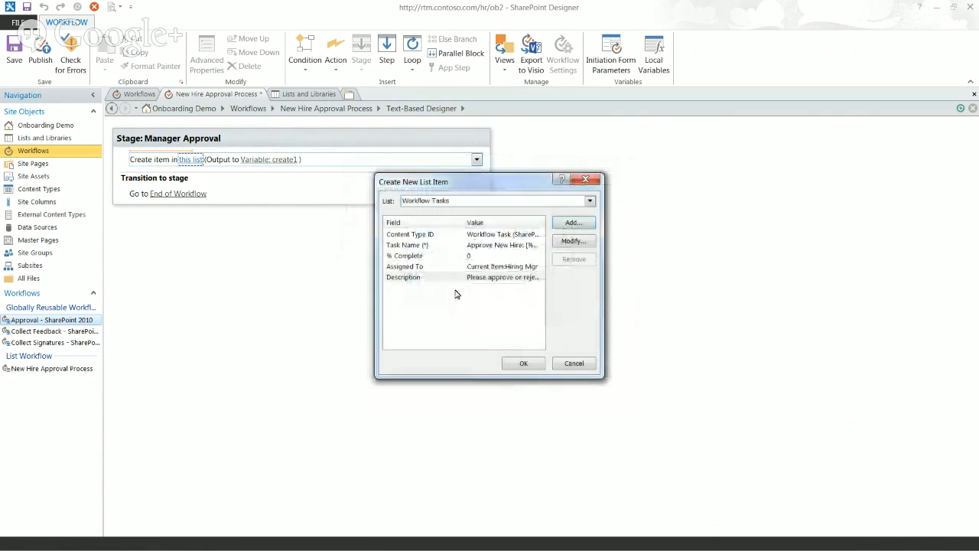
Set the task's Start Date to the current item's Modified date
{"action": "left_click", "coordinate": [574, 223]}
{"action": "left_click", "coordinate": [552, 264]}
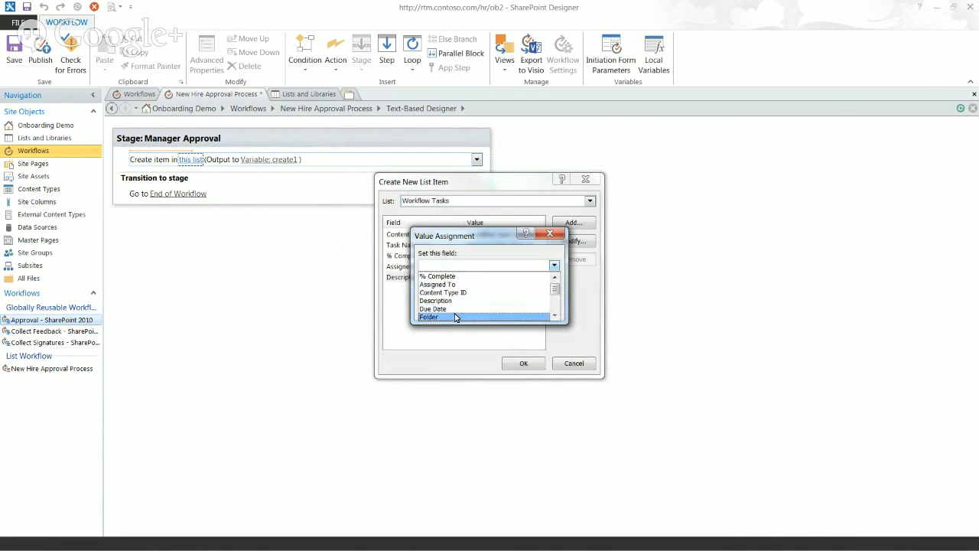
{"action": "left_click", "coordinate": [556, 310]}
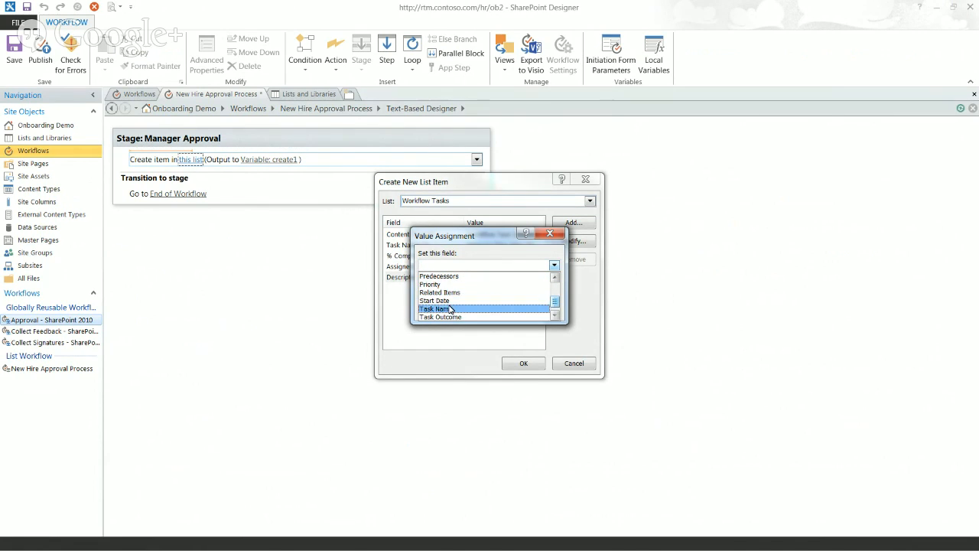
{"action": "left_click", "coordinate": [453, 302]}
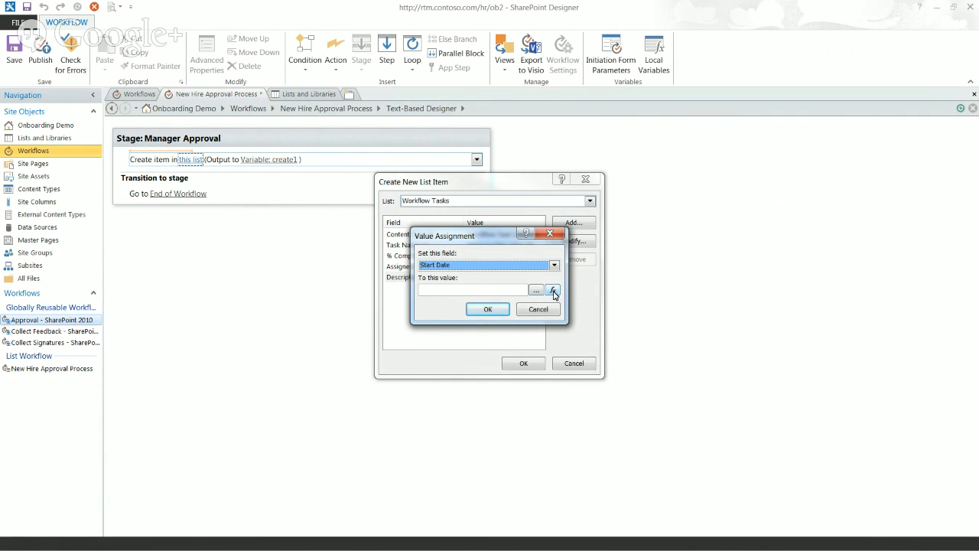
{"action": "left_click", "coordinate": [537, 290]}
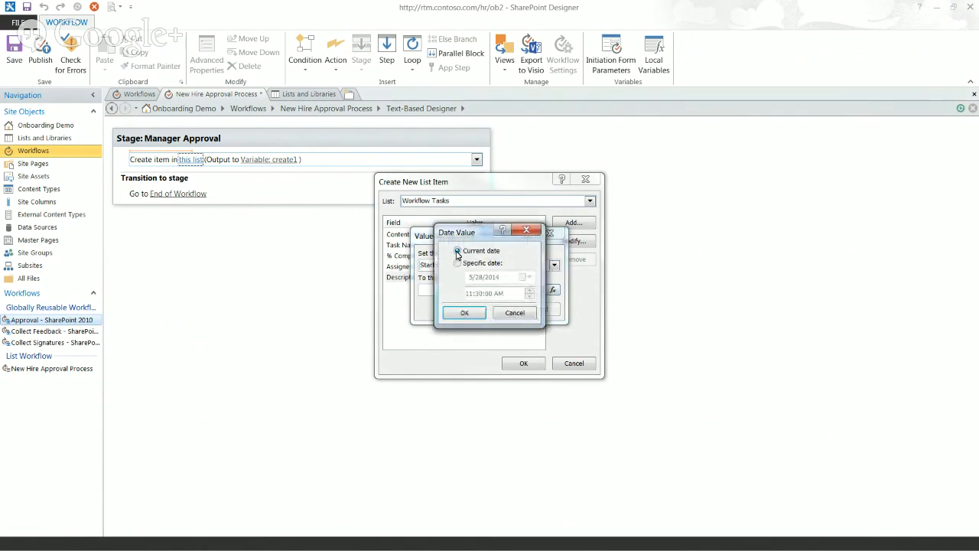
{"action": "left_click", "coordinate": [514, 314]}
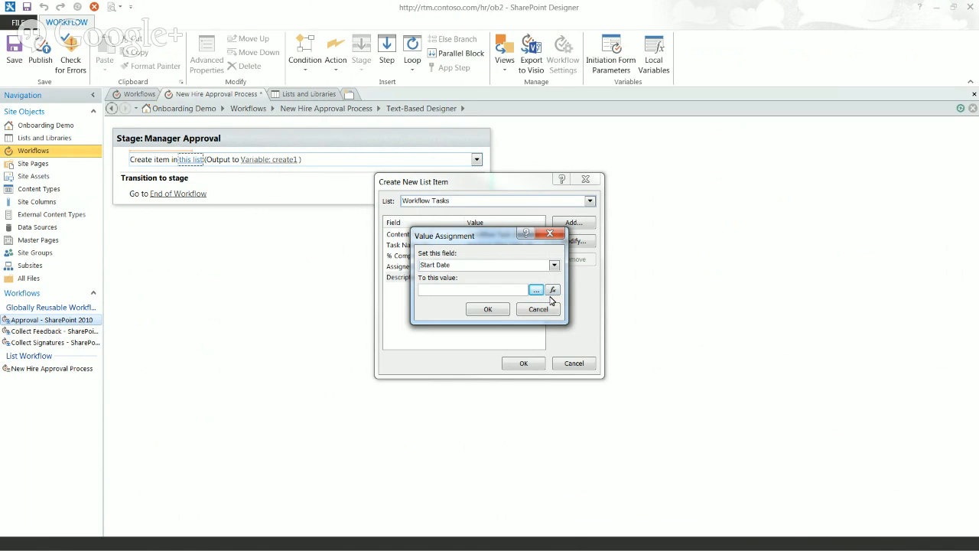
{"action": "left_click", "coordinate": [553, 291]}
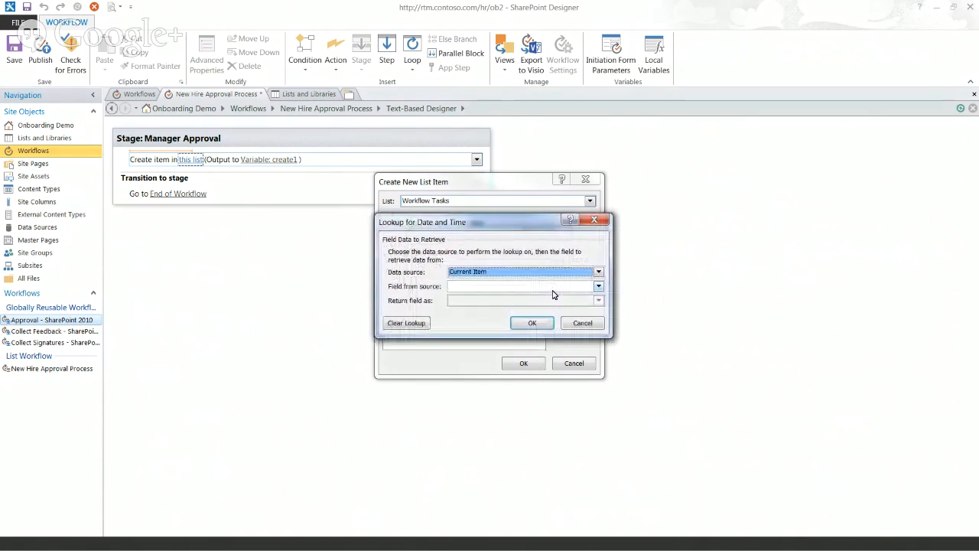
{"action": "key", "text": "Tab"}
{"action": "key", "text": "m"}
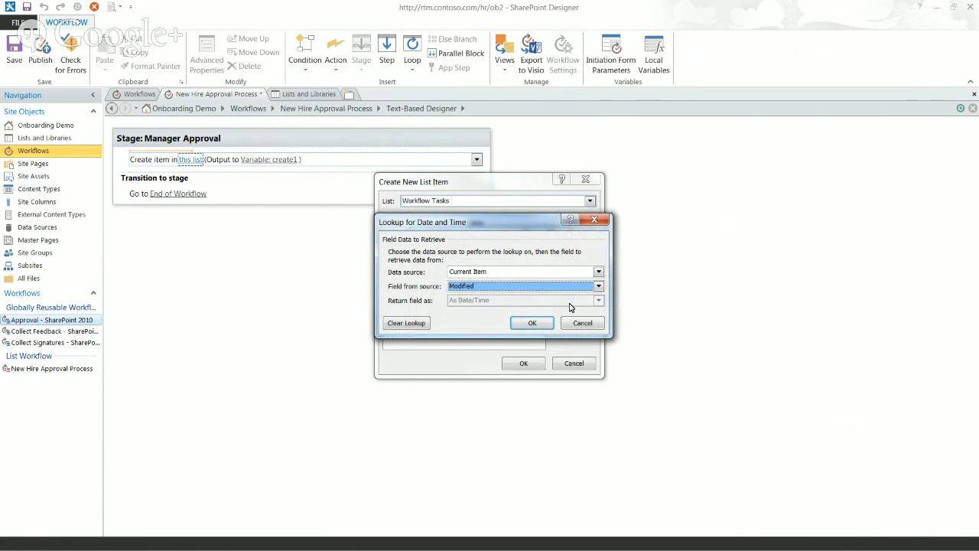
{"action": "left_click", "coordinate": [528, 324]}
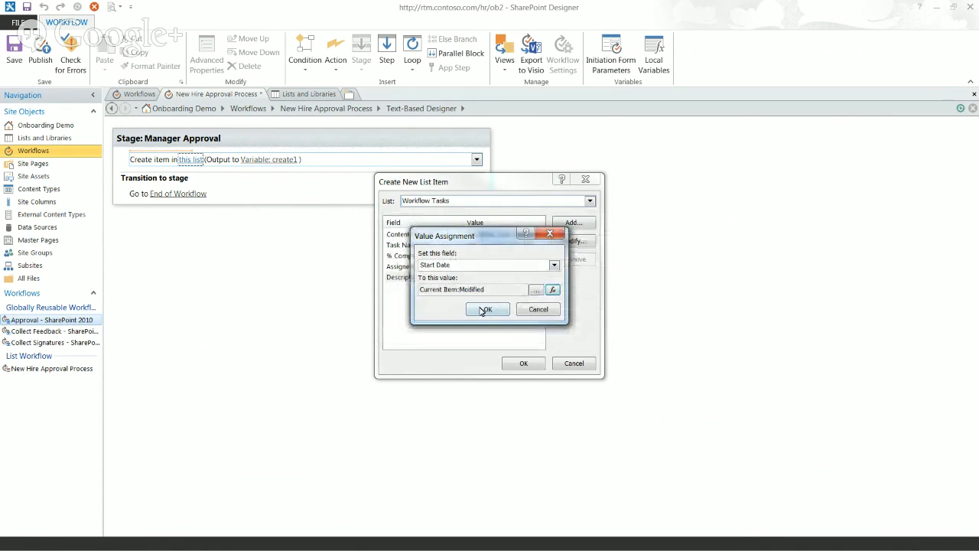
{"action": "left_click", "coordinate": [483, 311]}
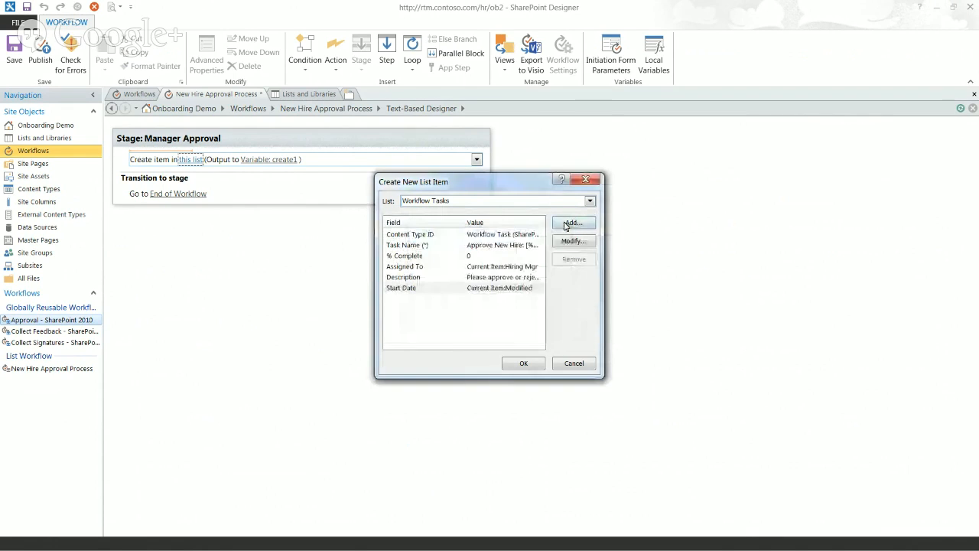
Set Task Status to Not Started and confirm the Create New List Item dialog
{"action": "key", "text": "Return"}
{"action": "key", "text": "s"}
{"action": "left_click", "coordinate": [467, 265]}
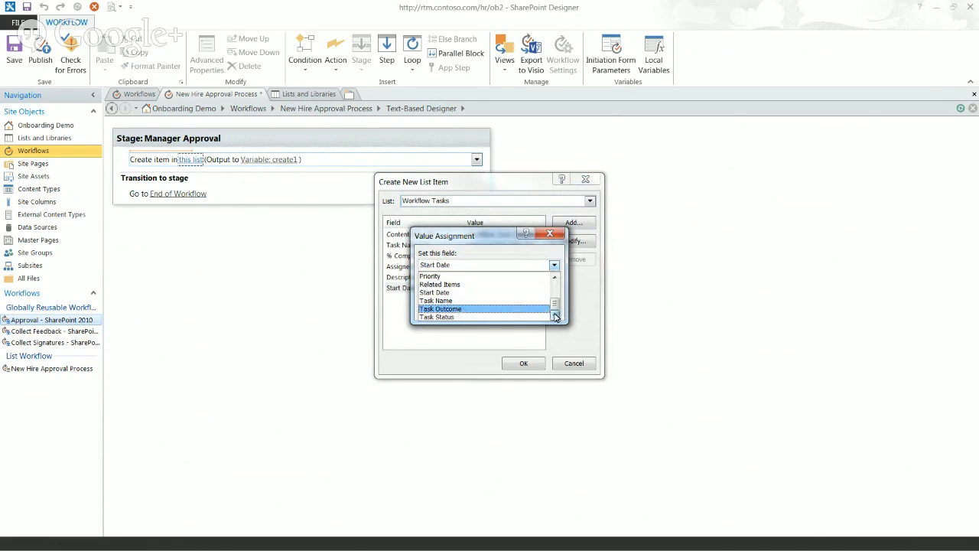
{"action": "left_click", "coordinate": [463, 317]}
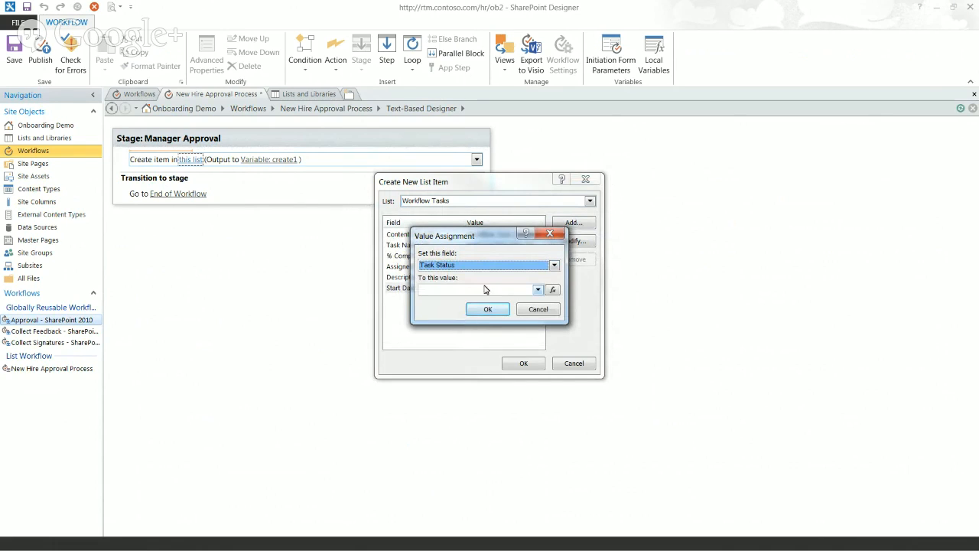
{"action": "left_click", "coordinate": [538, 290]}
{"action": "left_click", "coordinate": [451, 325]}
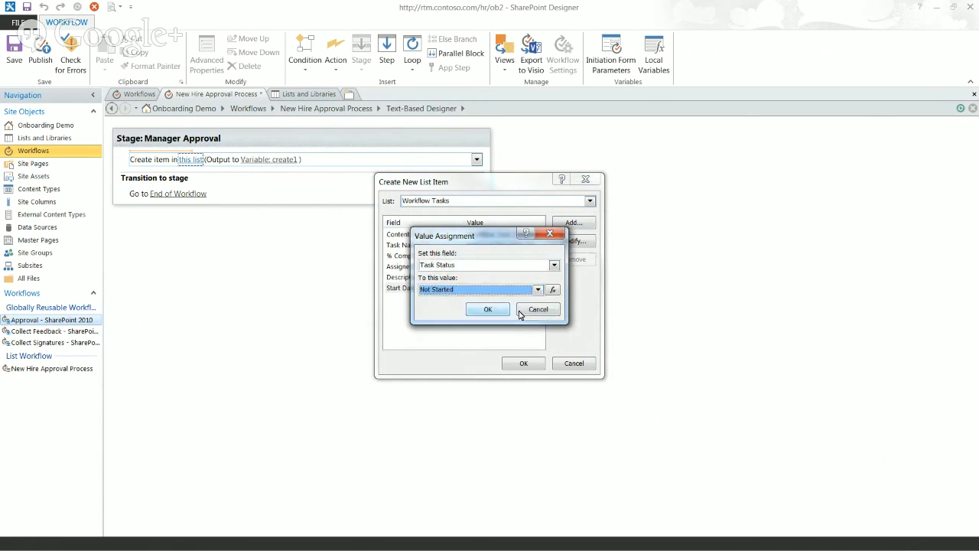
{"action": "left_click", "coordinate": [487, 309]}
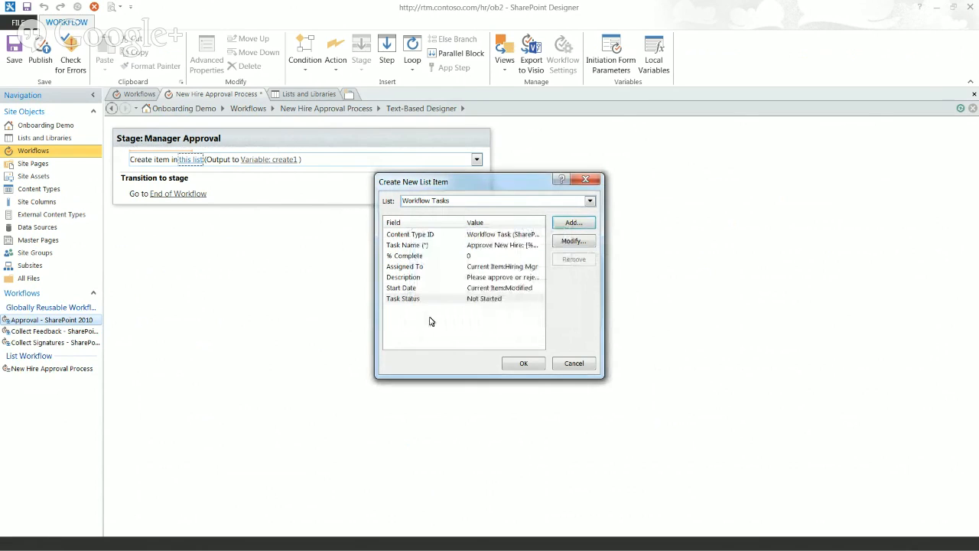
{"action": "left_click", "coordinate": [524, 367]}
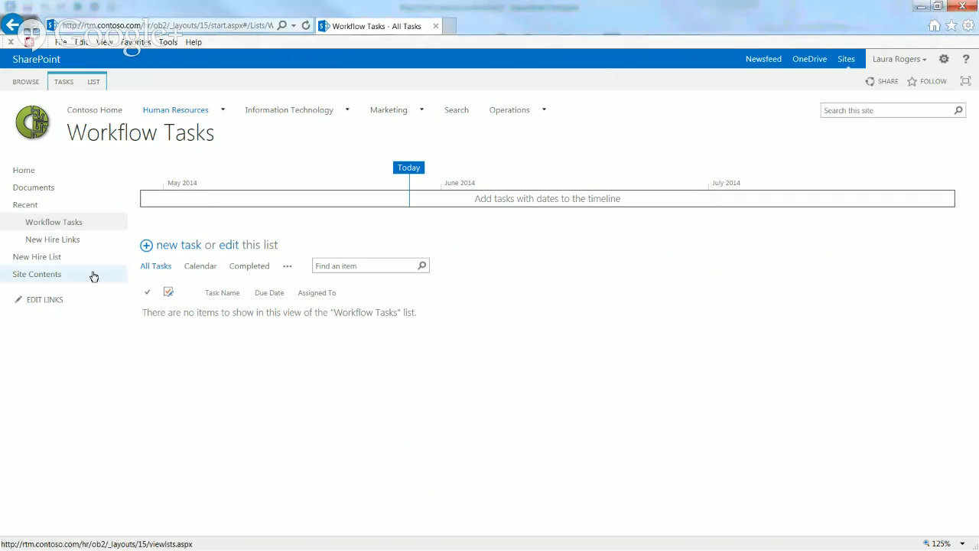
{"action": "left_click", "coordinate": [94, 81]}
{"action": "left_click", "coordinate": [641, 124]}
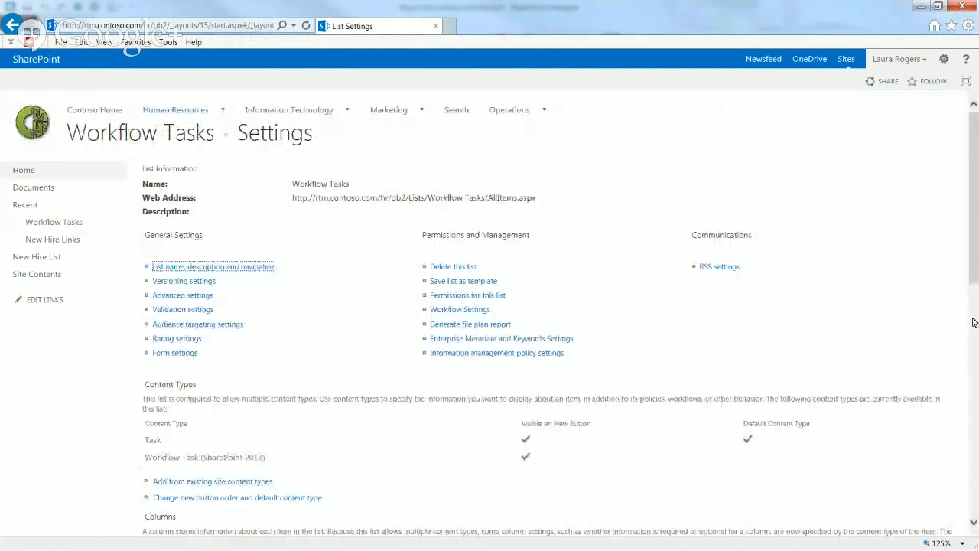
{"action": "left_click_drag", "start_coordinate": [968, 270], "coordinate": [977, 393]}
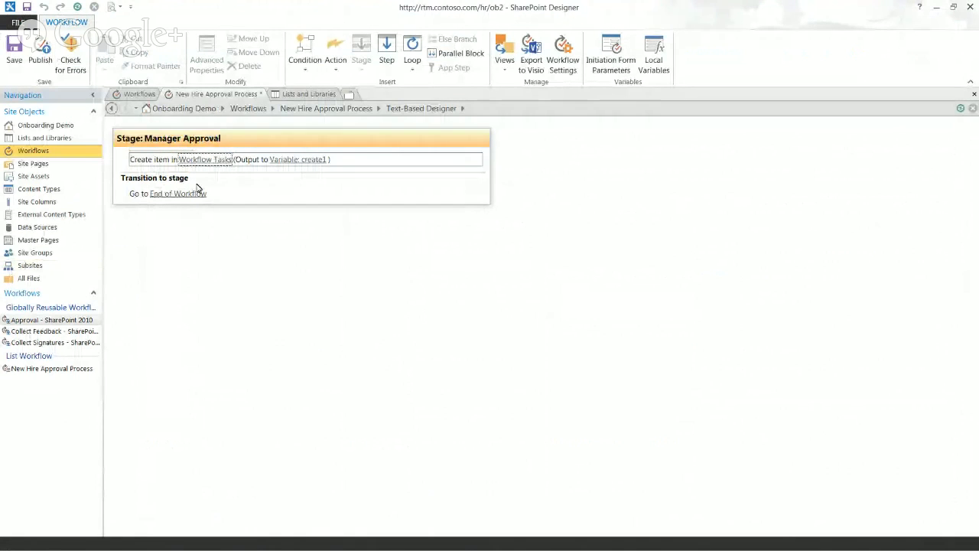
Insert a stage named Set Variables above Manager Approval and start adding an If condition
{"action": "left_click", "coordinate": [148, 158]}
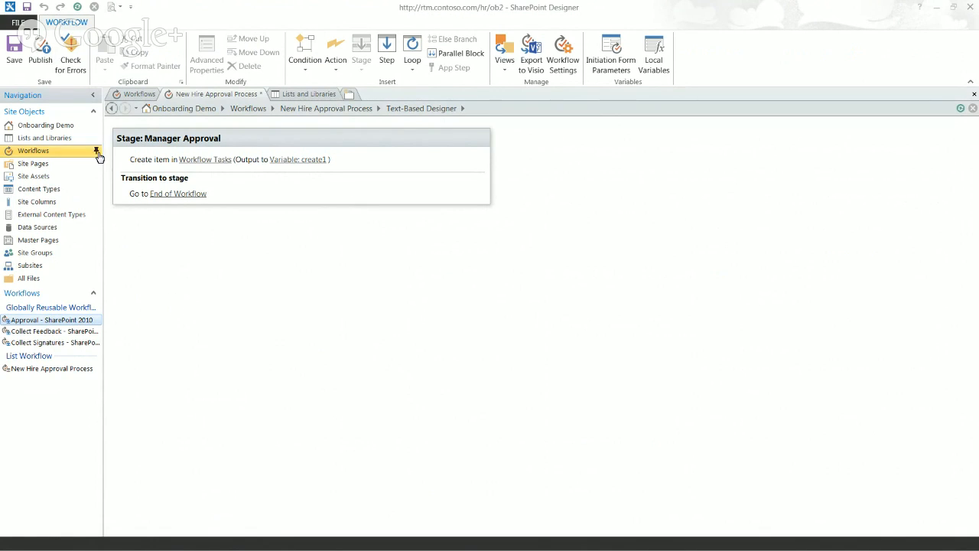
{"action": "left_click", "coordinate": [136, 128]}
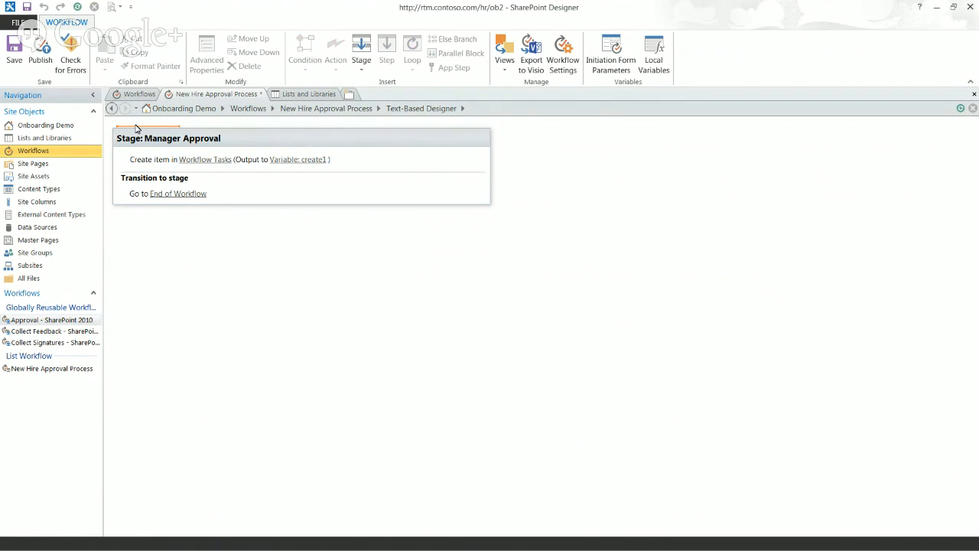
{"action": "left_click", "coordinate": [362, 48]}
{"action": "left_click", "coordinate": [166, 137]}
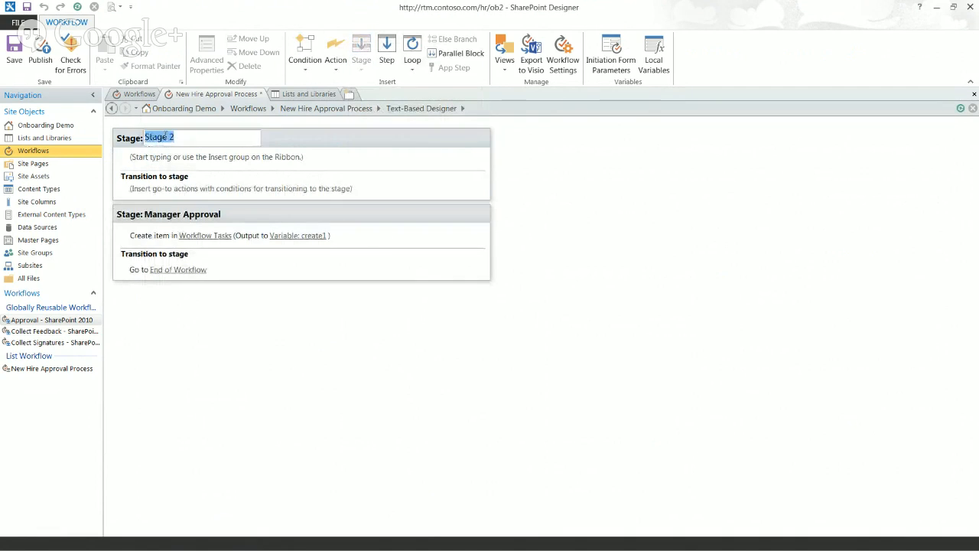
{"action": "type", "text": "Set Variables"}
{"action": "key", "text": "Return"}
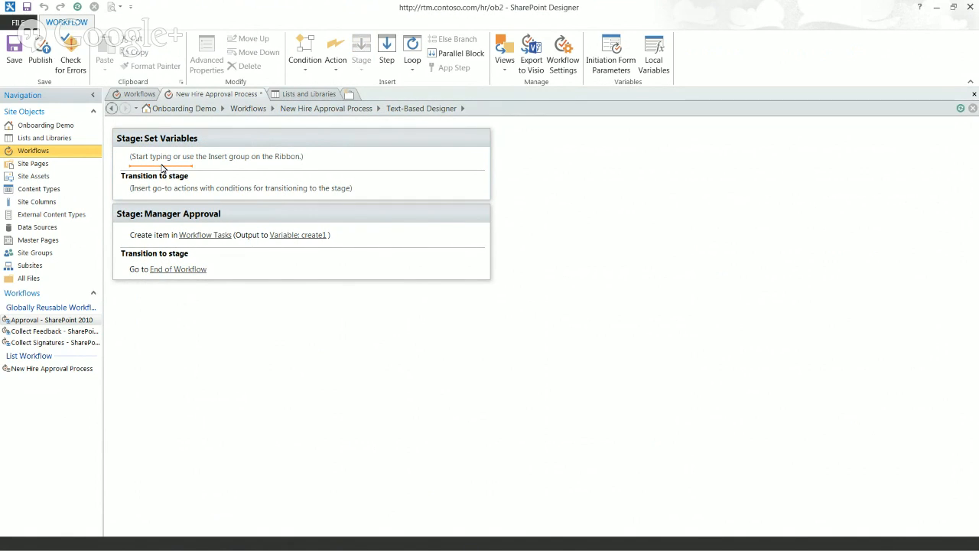
{"action": "type", "text": "if"}
{"action": "key", "text": "Return"}
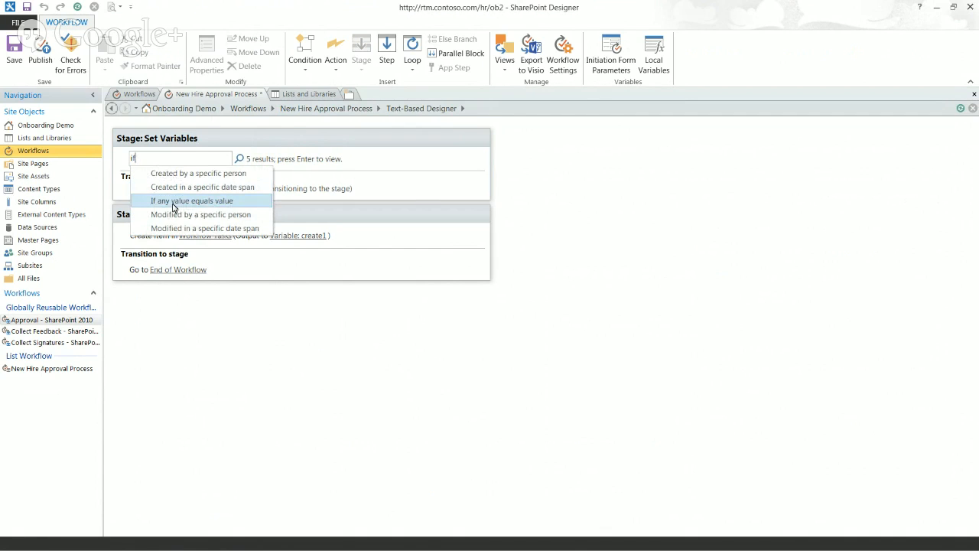
Add an If condition checking that Current Item:EmployeeType equals Executive
{"action": "left_click", "coordinate": [173, 203]}
{"action": "left_click", "coordinate": [148, 165]}
{"action": "left_click", "coordinate": [194, 166]}
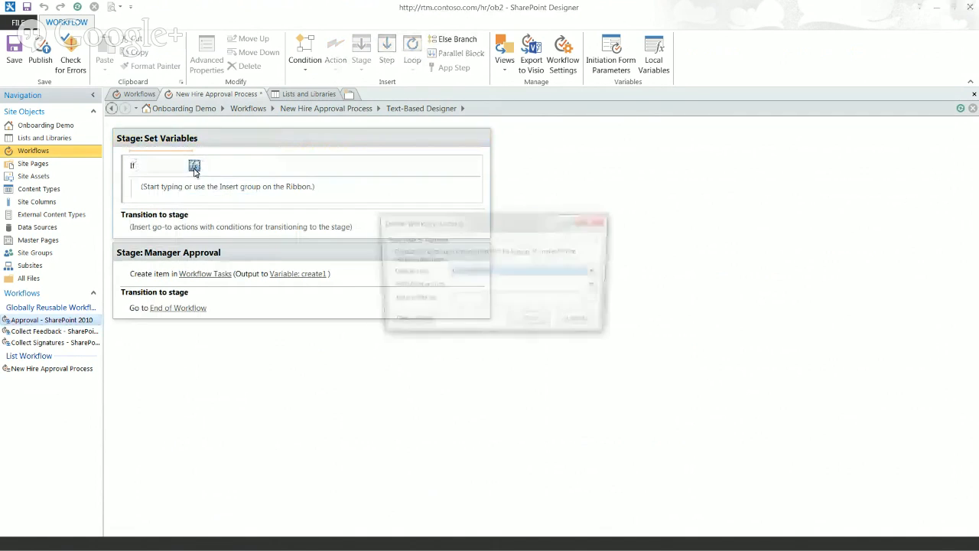
{"action": "left_click", "coordinate": [501, 286]}
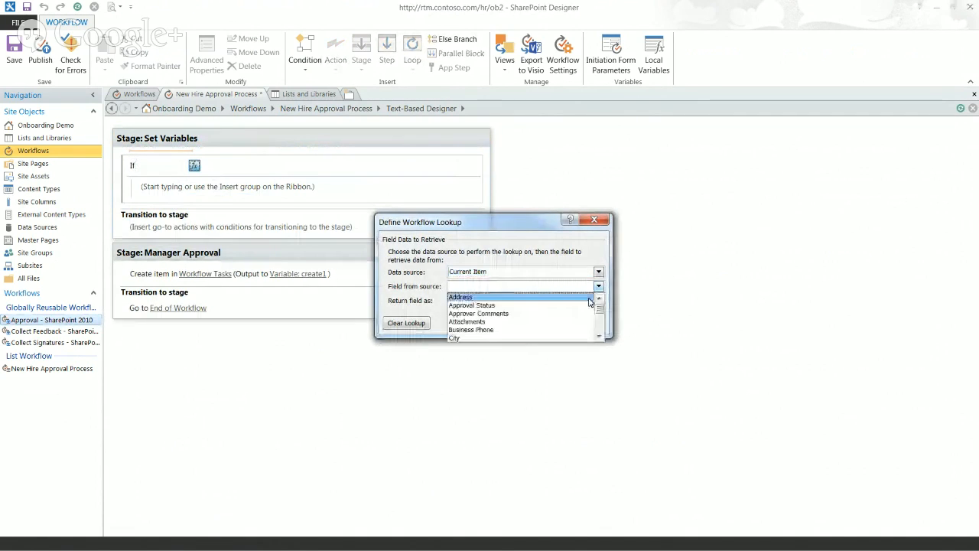
{"action": "left_click_drag", "start_coordinate": [600, 307], "coordinate": [603, 316]}
{"action": "left_click", "coordinate": [490, 298]}
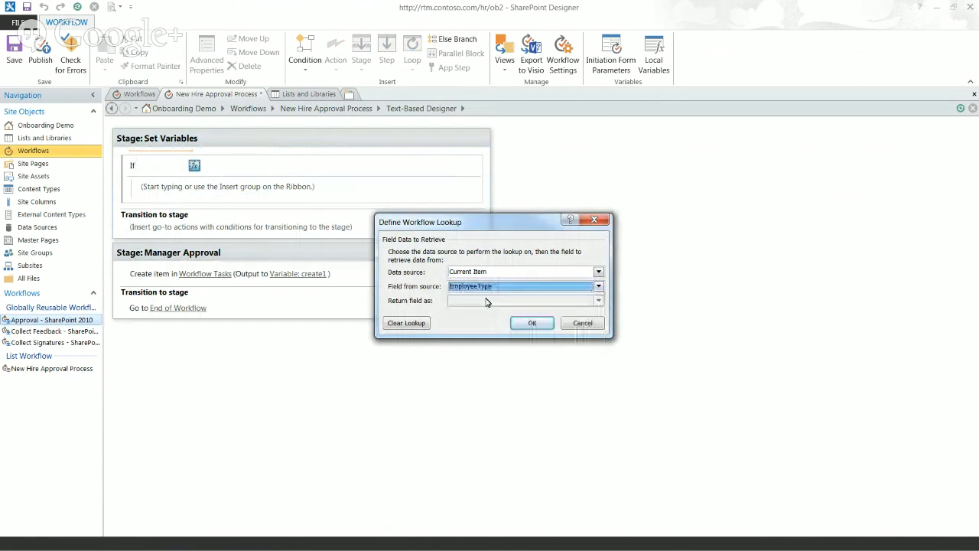
{"action": "left_click", "coordinate": [528, 325]}
{"action": "left_click", "coordinate": [267, 166]}
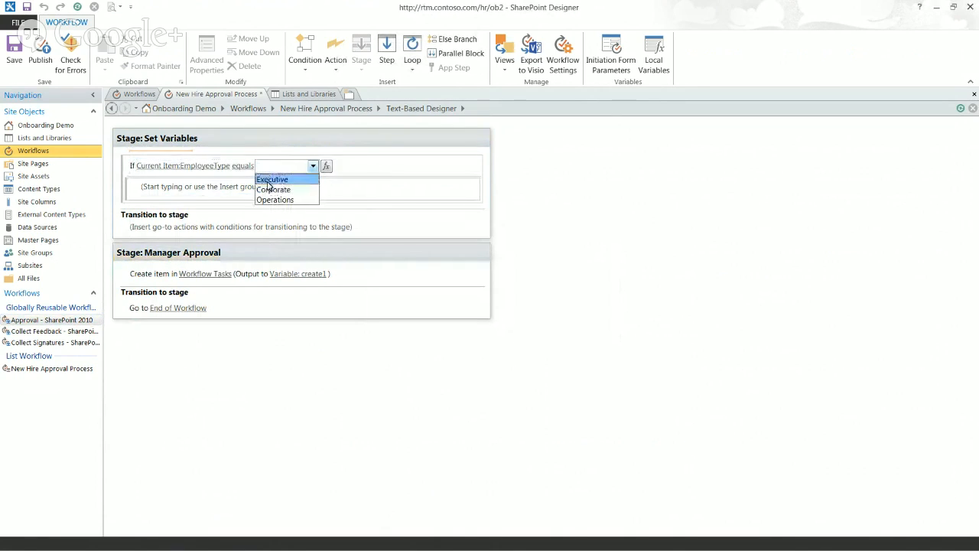
{"action": "left_click", "coordinate": [272, 180]}
Inside the condition, add Set Workflow Variable with a new String variable named 'Priority Variable'
{"action": "left_click", "coordinate": [170, 199]}
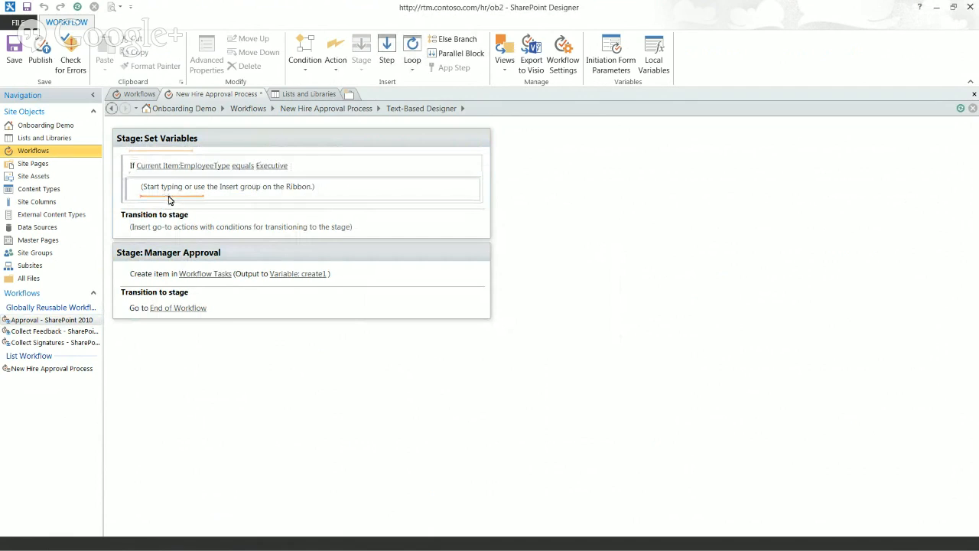
{"action": "type", "text": "set"}
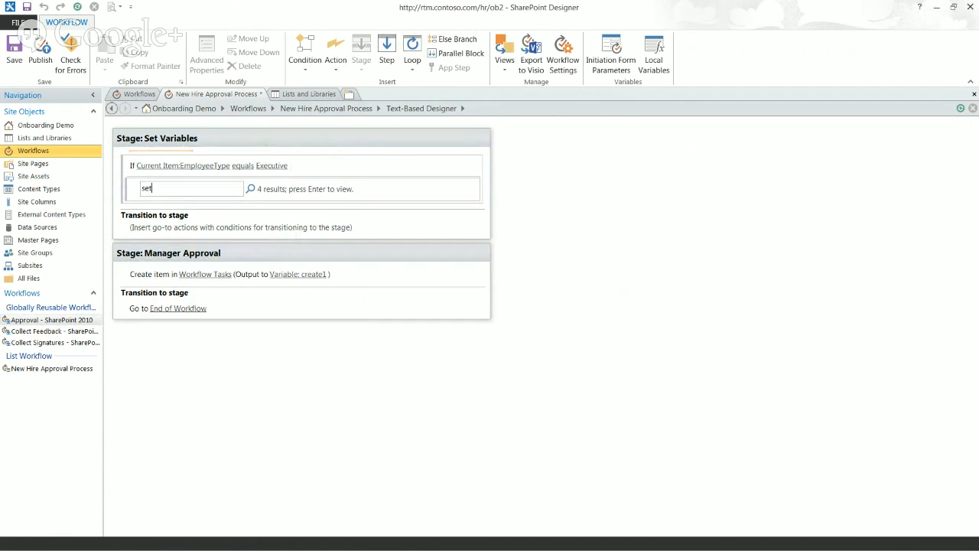
{"action": "key", "text": "Return"}
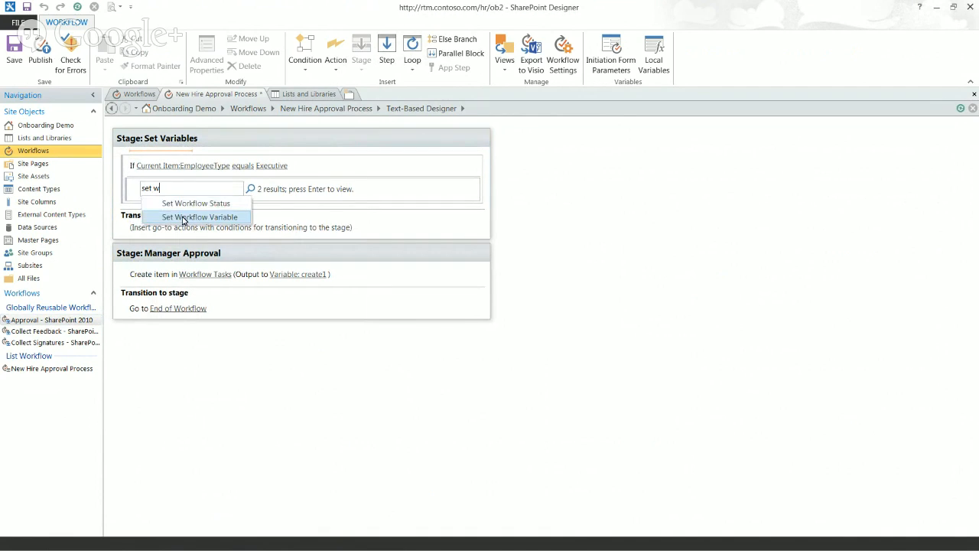
{"action": "left_click", "coordinate": [184, 217]}
{"action": "left_click", "coordinate": [184, 190]}
{"action": "left_click", "coordinate": [190, 192]}
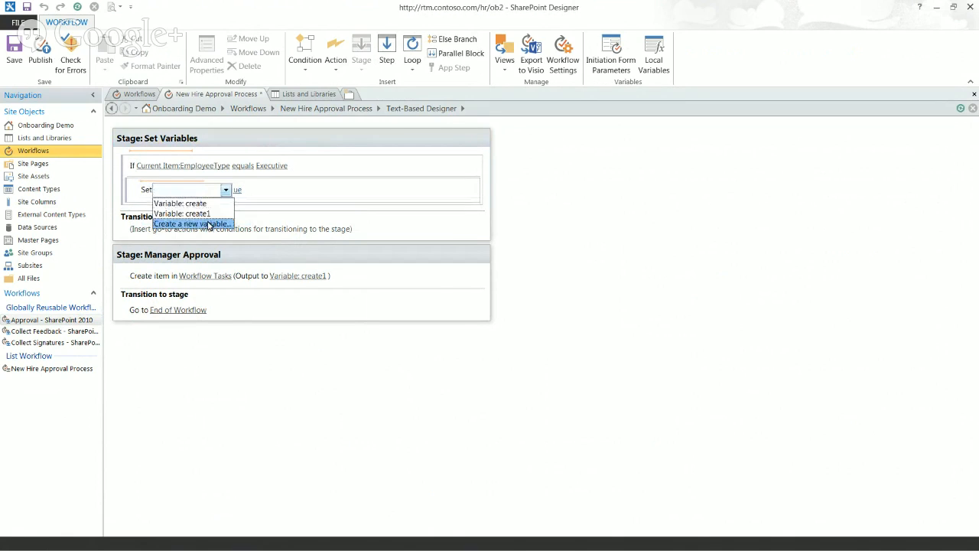
{"action": "left_click", "coordinate": [208, 223]}
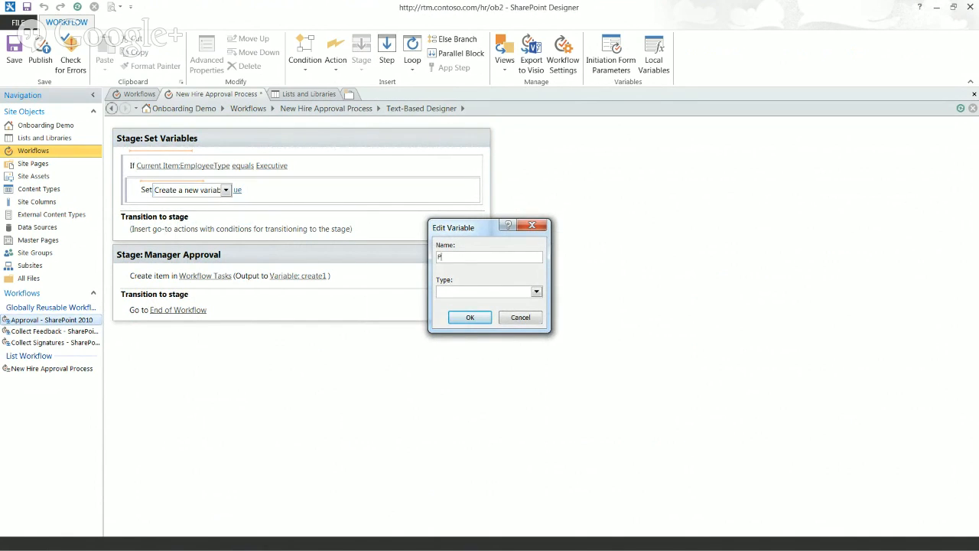
{"action": "type", "text": "Priority Variable"}
{"action": "key", "text": "Tab"}
{"action": "key", "text": "s"}
{"action": "key", "text": "Return"}
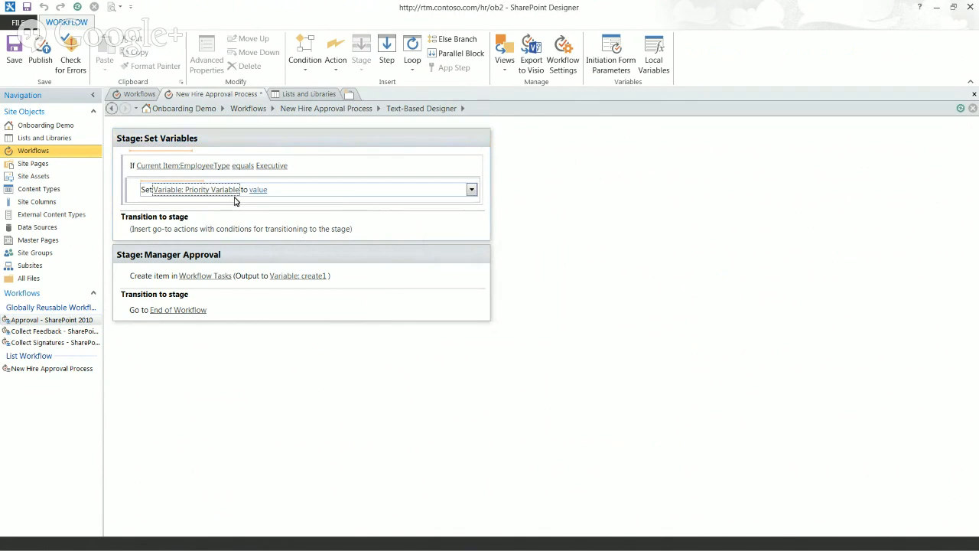
Set the Priority Variable's value to (1) High
{"action": "left_click", "coordinate": [258, 189]}
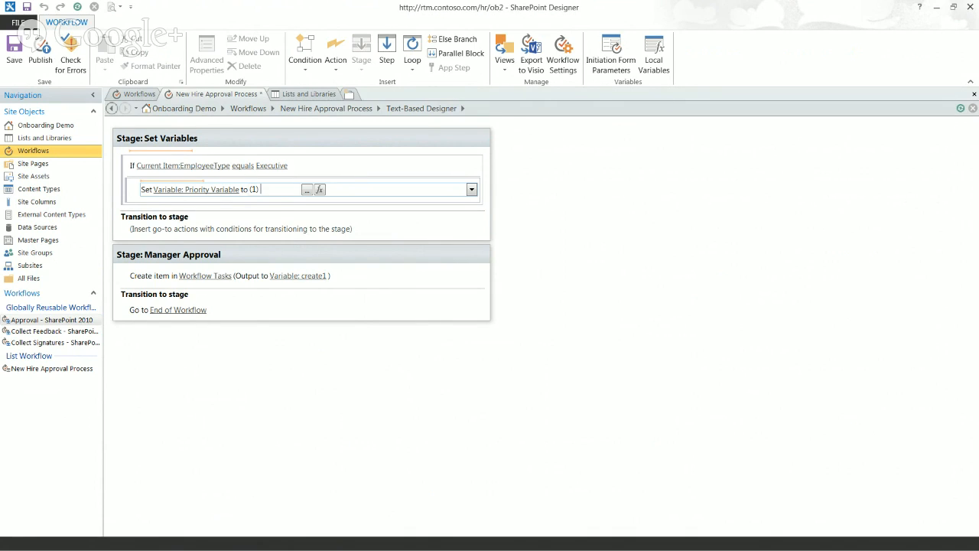
{"action": "left_click", "coordinate": [357, 188]}
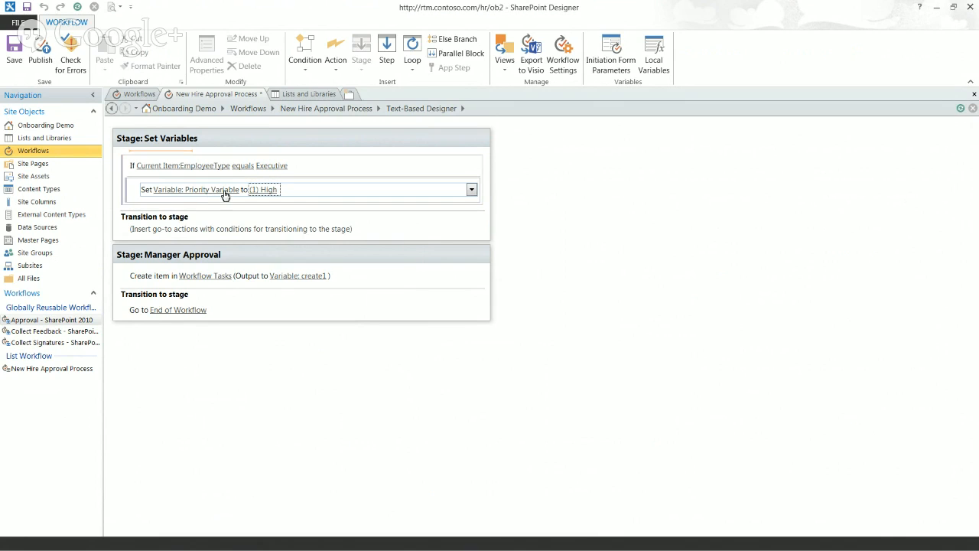
{"action": "left_click", "coordinate": [131, 183]}
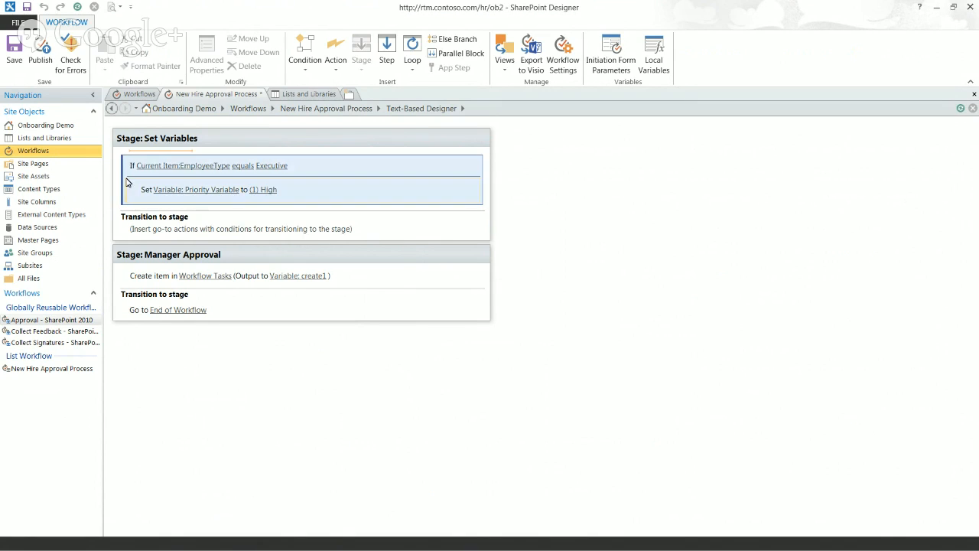
{"action": "left_click", "coordinate": [140, 190]}
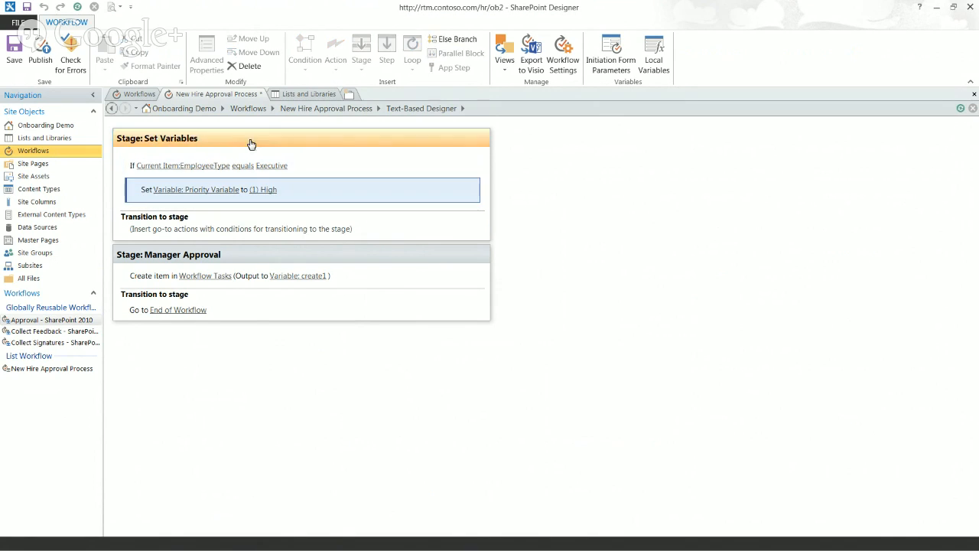
Add an Else branch with Set Workflow Variable assigning Priority Variable the value (2) Normal
{"action": "left_click", "coordinate": [453, 39]}
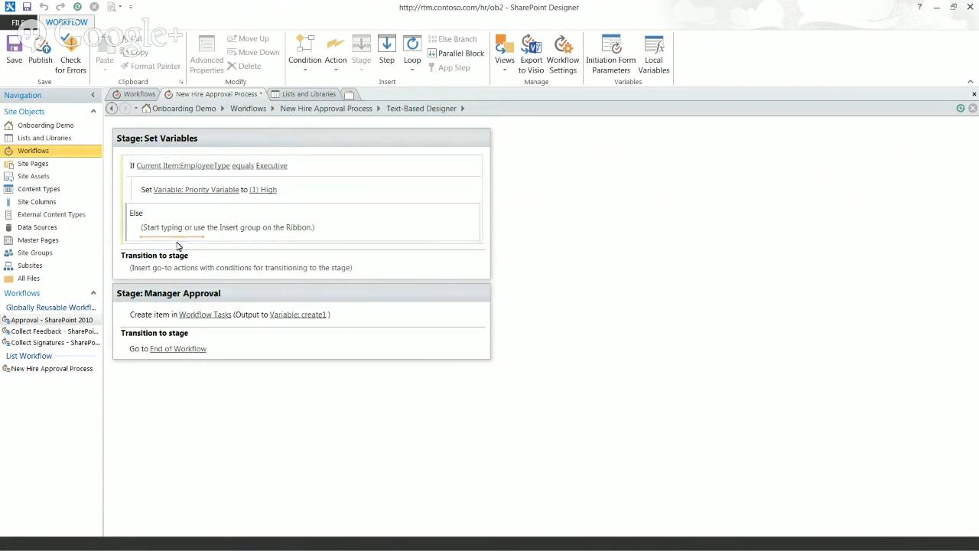
{"action": "type", "text": "set"}
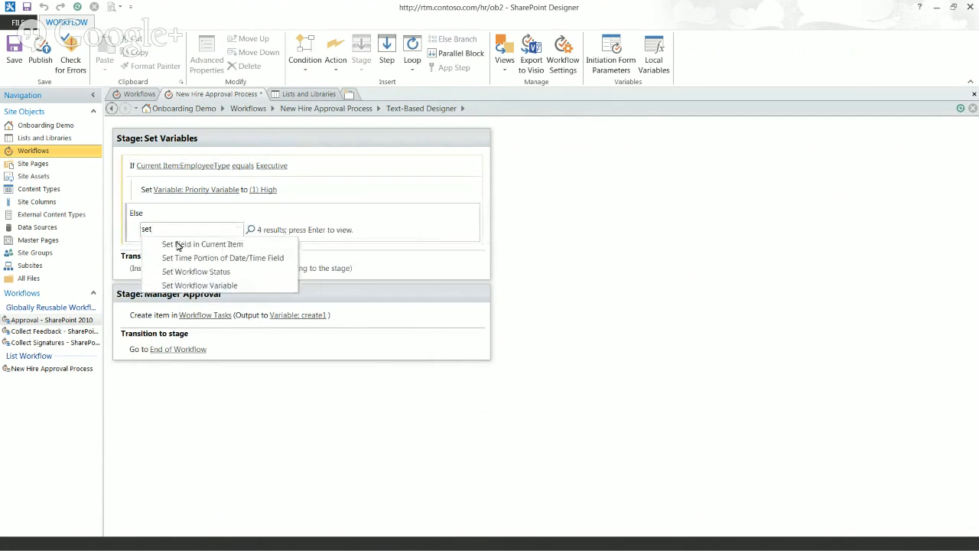
{"action": "left_click", "coordinate": [204, 286]}
{"action": "left_click", "coordinate": [179, 231]}
{"action": "left_click", "coordinate": [179, 233]}
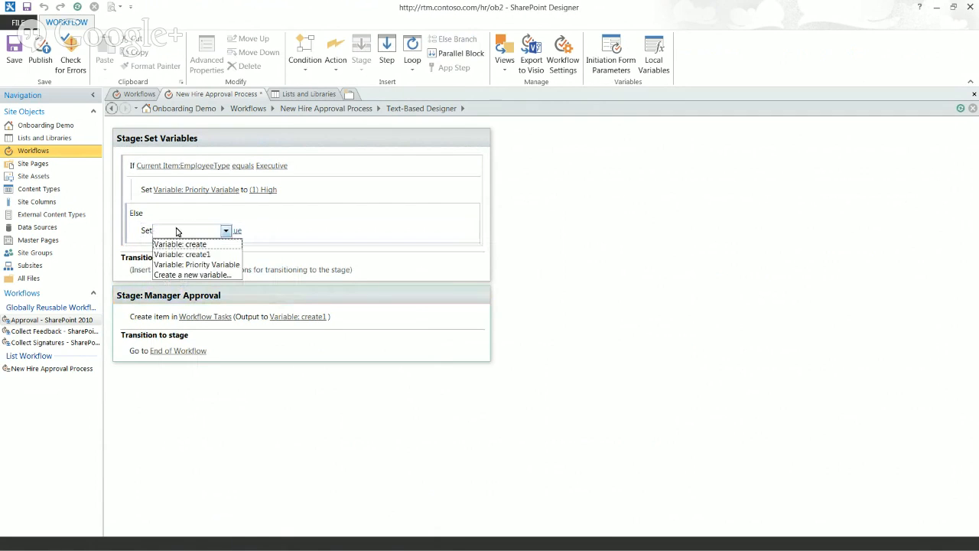
{"action": "left_click", "coordinate": [191, 264]}
{"action": "left_click", "coordinate": [255, 230]}
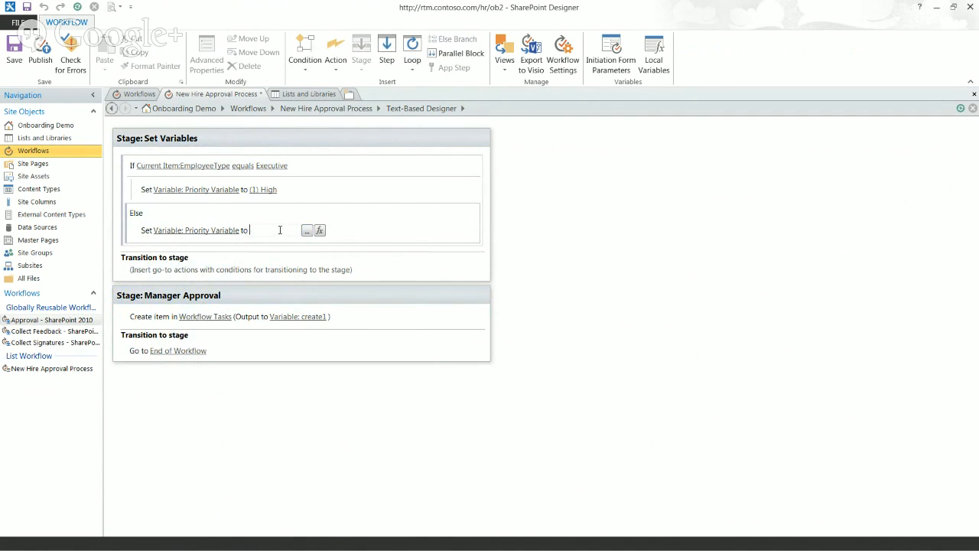
{"action": "type", "text": "(2) Normal"}
{"action": "key", "text": "Return"}
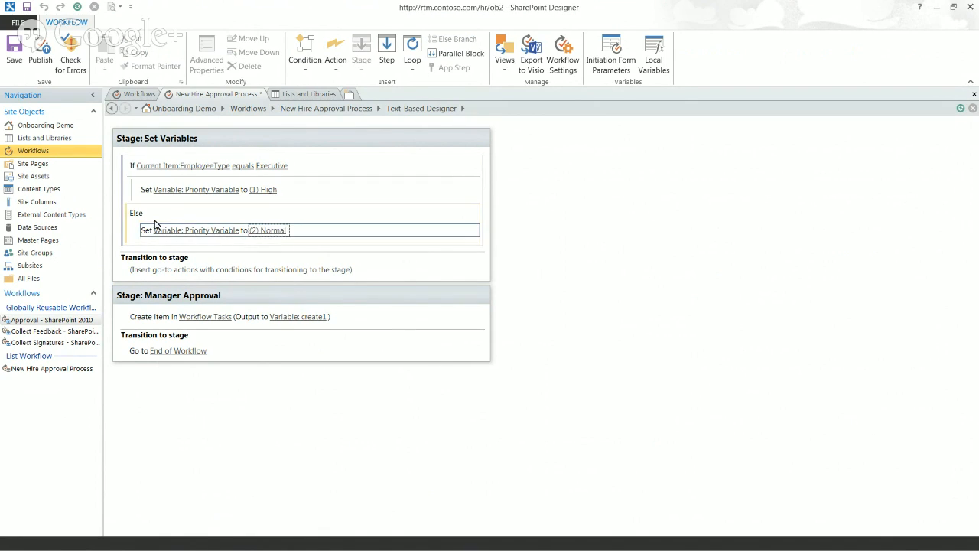
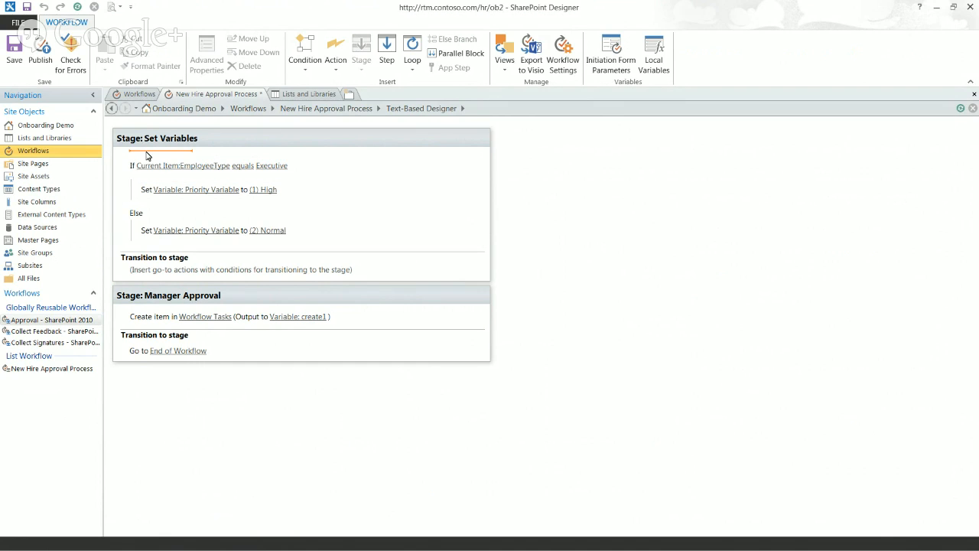
Add a Set Field action to Set Variables that targets the Full Name field
{"action": "left_click", "coordinate": [147, 152]}
{"action": "type", "text": "set"}
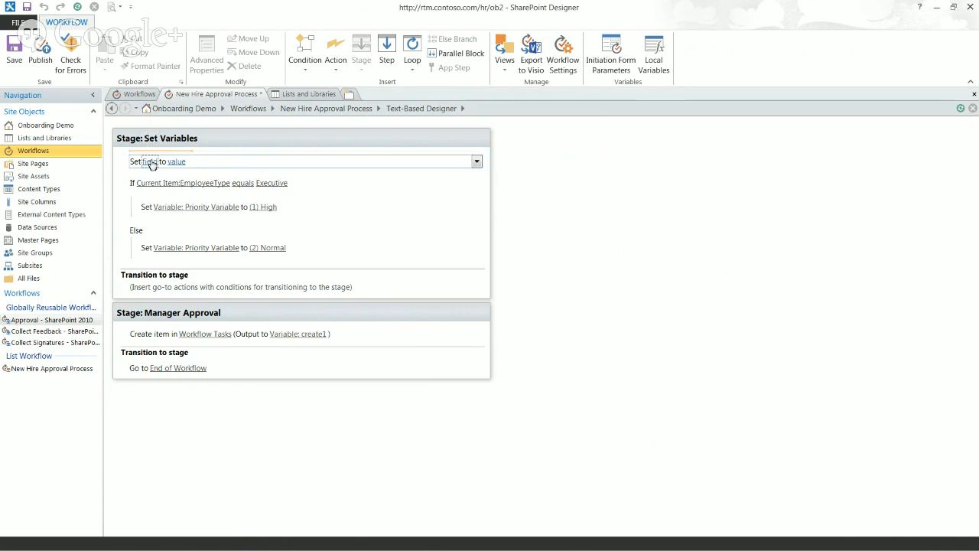
{"action": "left_click", "coordinate": [151, 162]}
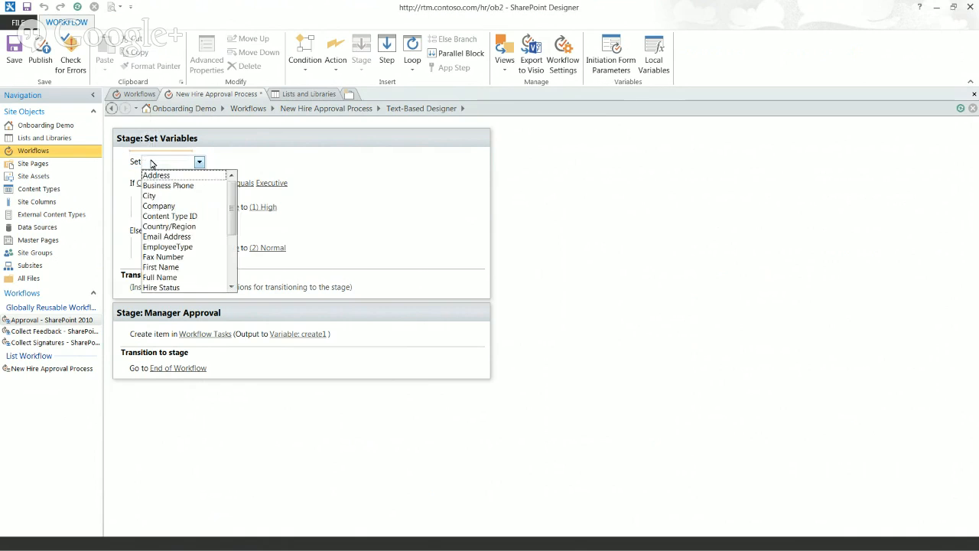
{"action": "left_click", "coordinate": [180, 278]}
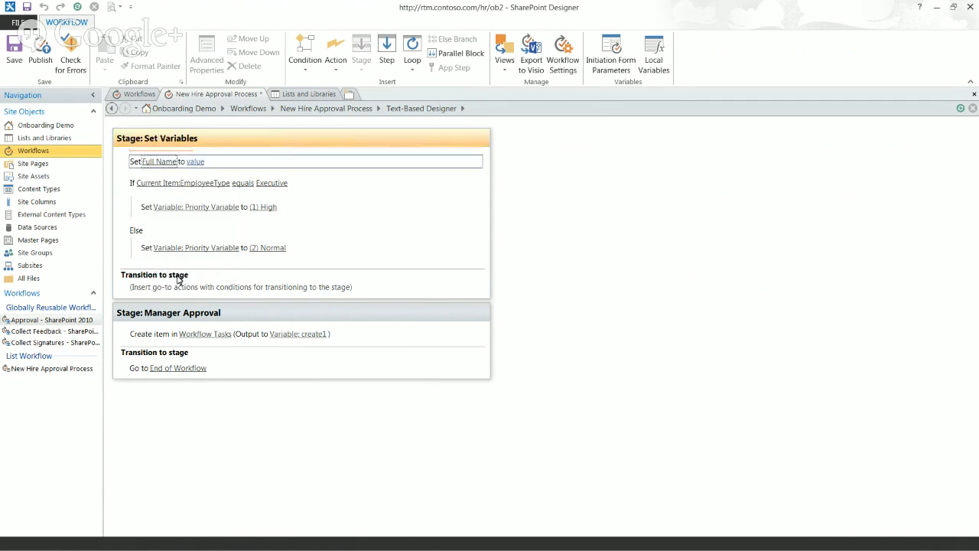
Build the Full Name value from Current Item First Name and Last Name lookups
{"action": "left_click", "coordinate": [196, 162]}
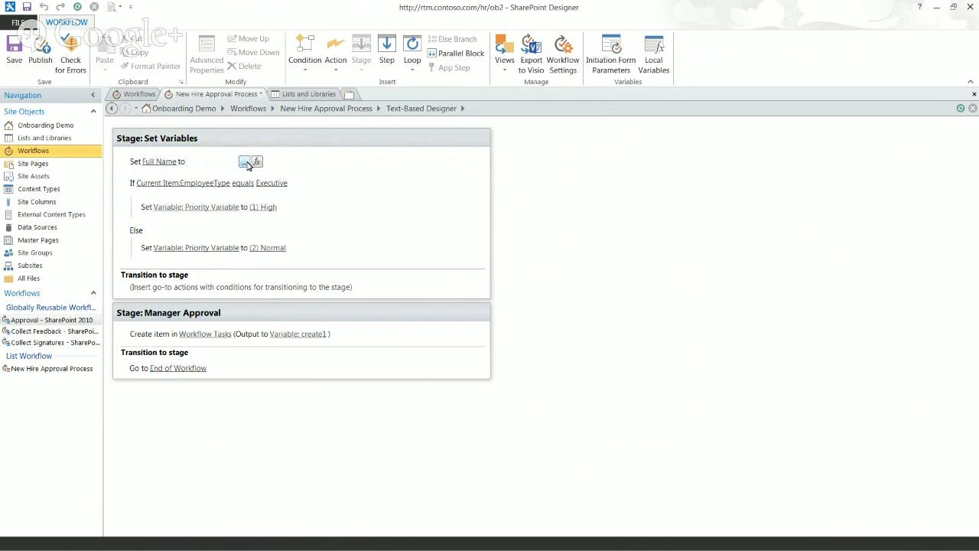
{"action": "left_click", "coordinate": [246, 162]}
{"action": "left_click", "coordinate": [392, 392]}
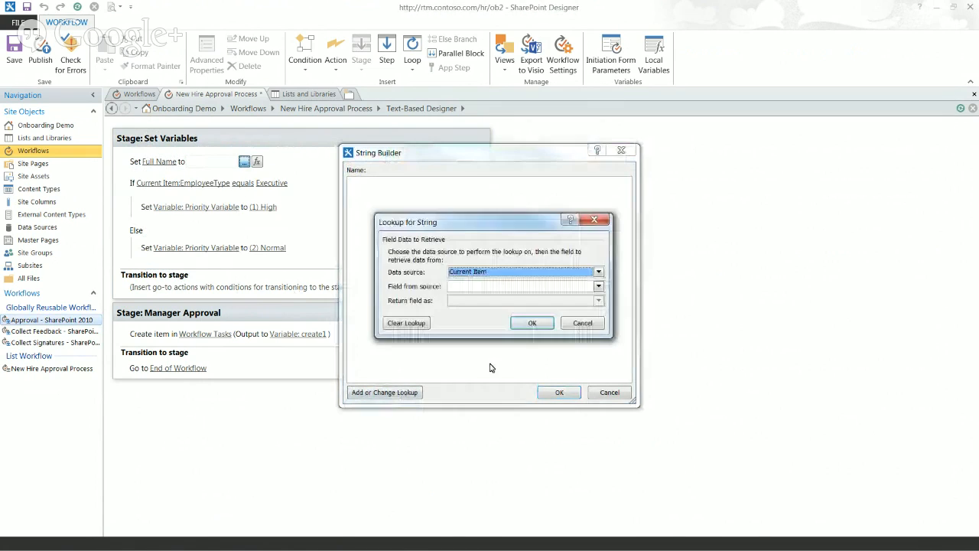
{"action": "key", "text": "Tab"}
{"action": "key", "text": "f"}
{"action": "key", "text": "f"}
{"action": "key", "text": "f"}
{"action": "left_click", "coordinate": [531, 323]}
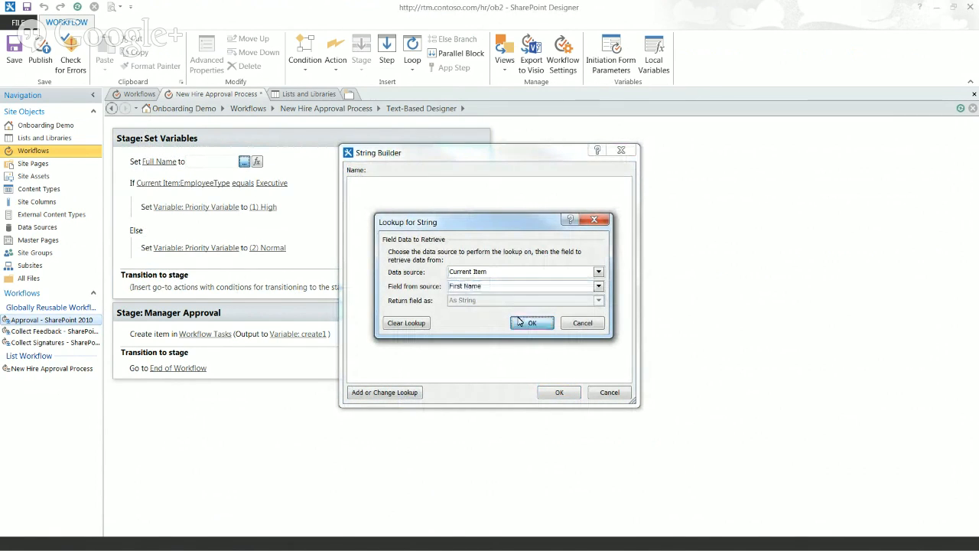
{"action": "left_click", "coordinate": [413, 391]}
{"action": "key", "text": "Tab"}
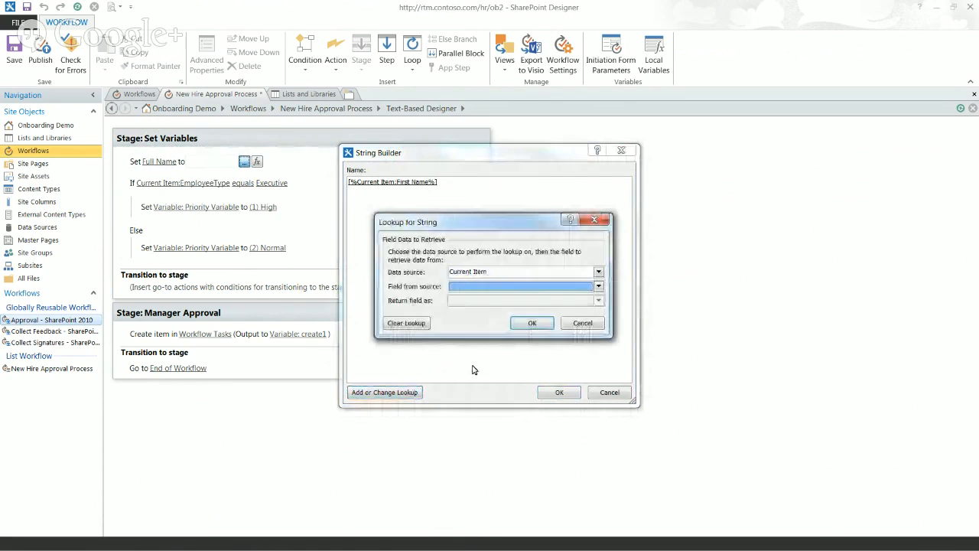
{"action": "key", "text": "l"}
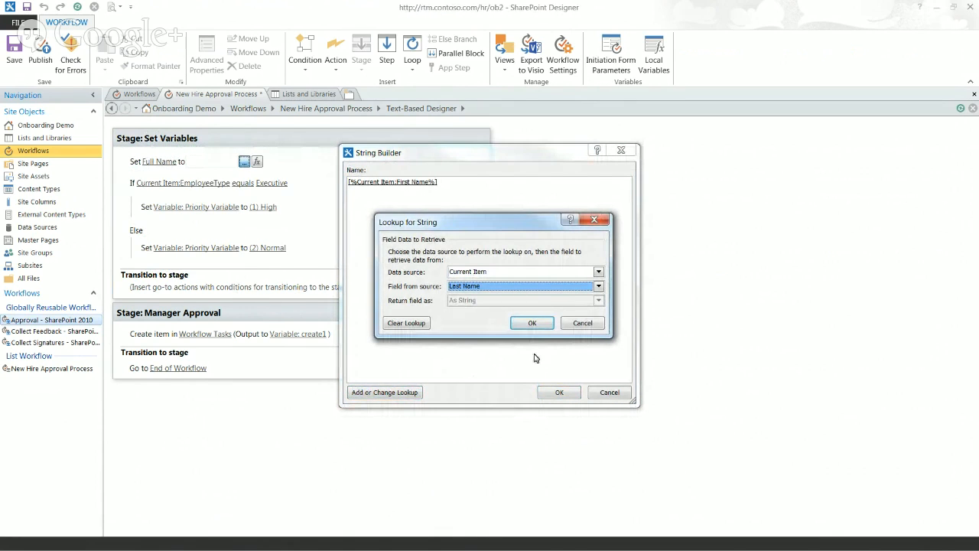
{"action": "left_click", "coordinate": [532, 322]}
{"action": "left_click", "coordinate": [559, 391]}
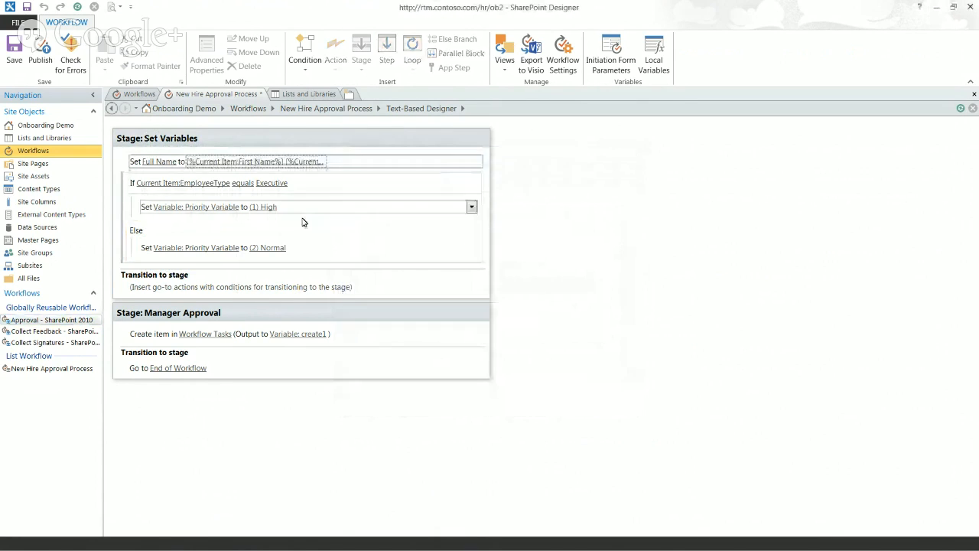
Make the Set Variables stage transition Go to Manager Approval
{"action": "left_click", "coordinate": [134, 164]}
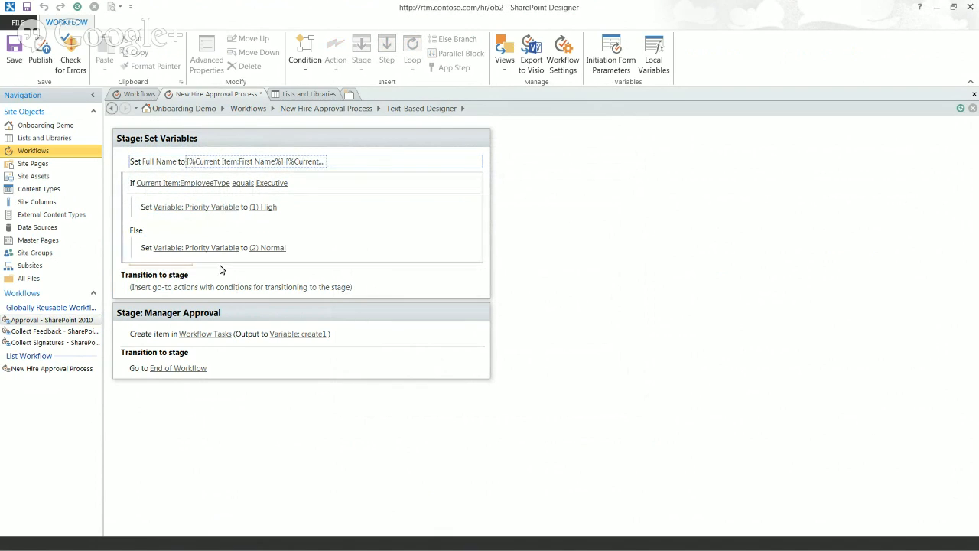
{"action": "left_click", "coordinate": [147, 294]}
{"action": "key", "text": "Return"}
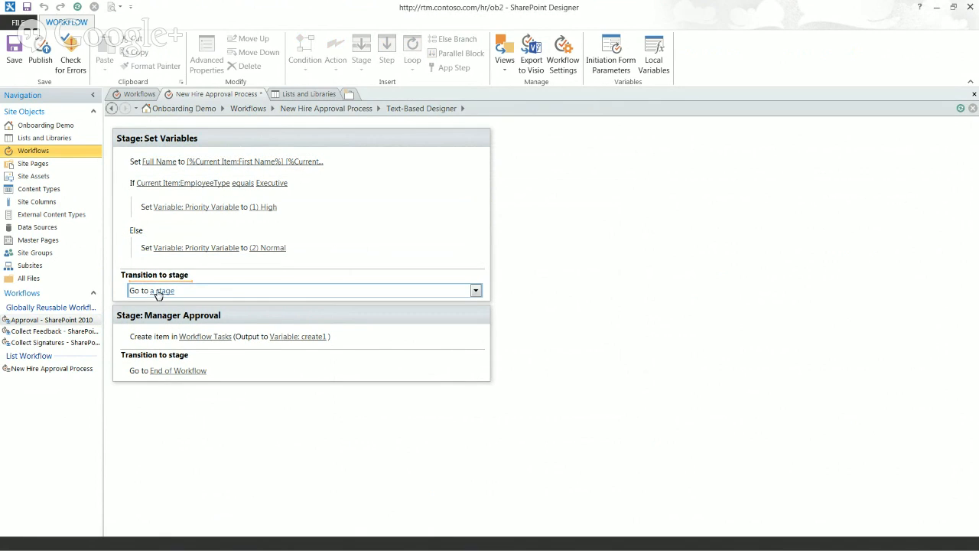
{"action": "left_click", "coordinate": [170, 291]}
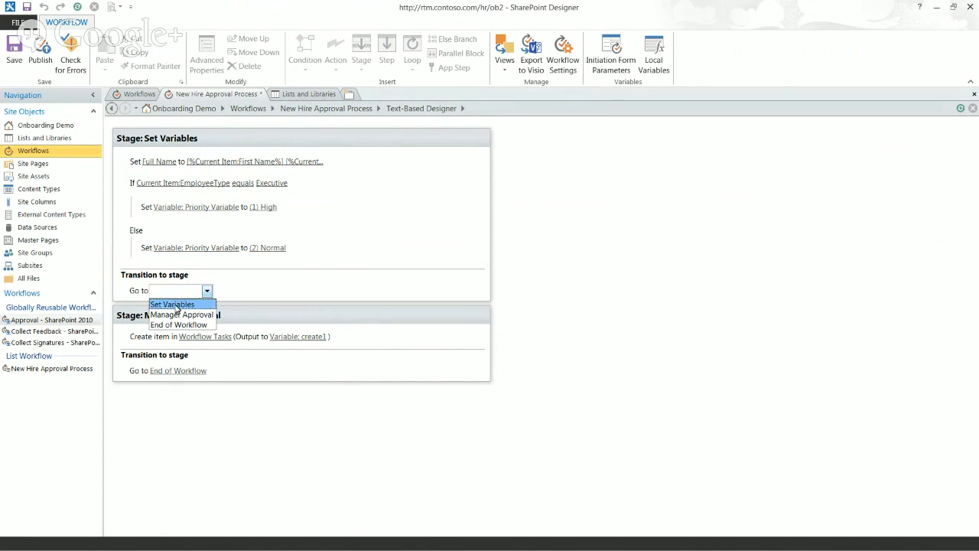
{"action": "left_click", "coordinate": [179, 315]}
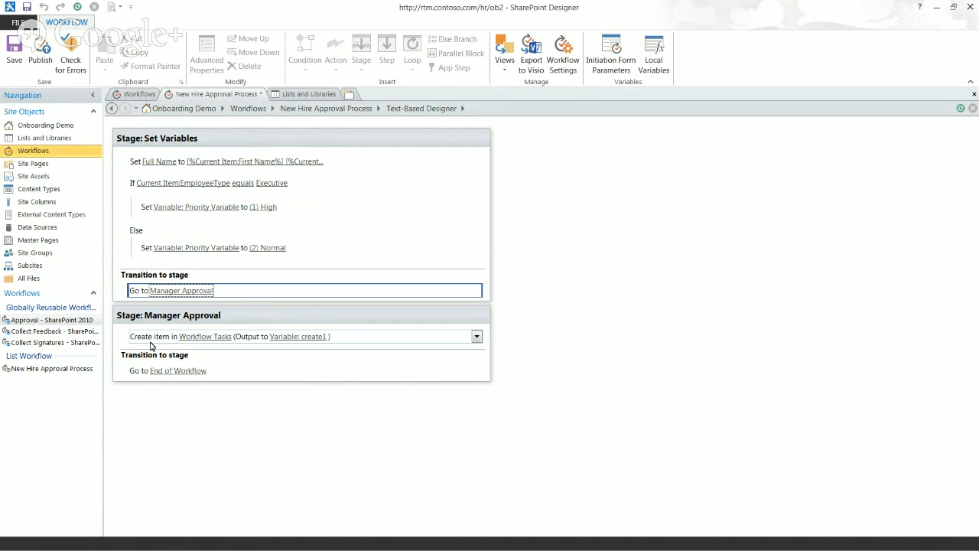
Assign the created task's Priority field from the Workflow Variables: Priority Variable lookup
{"action": "left_click", "coordinate": [212, 337]}
{"action": "left_click", "coordinate": [212, 340]}
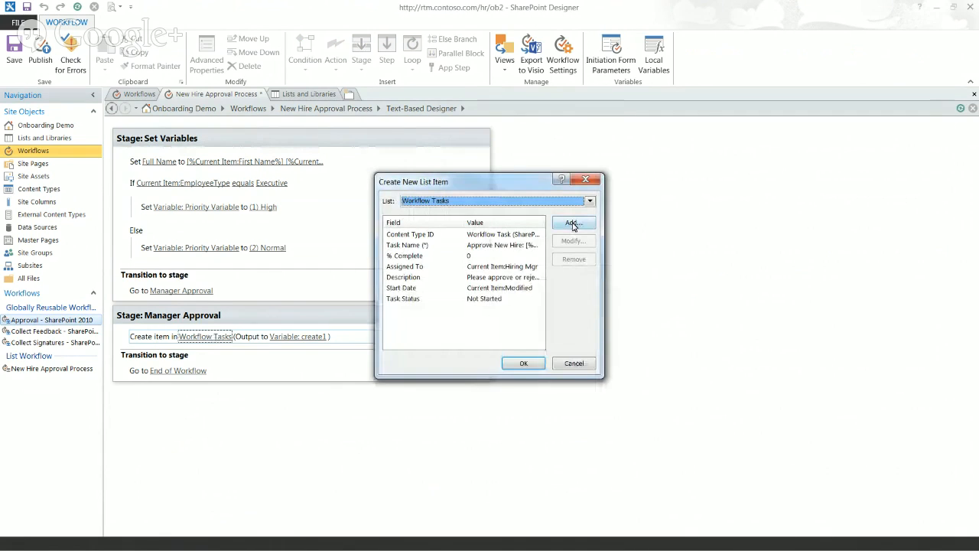
{"action": "left_click", "coordinate": [572, 223]}
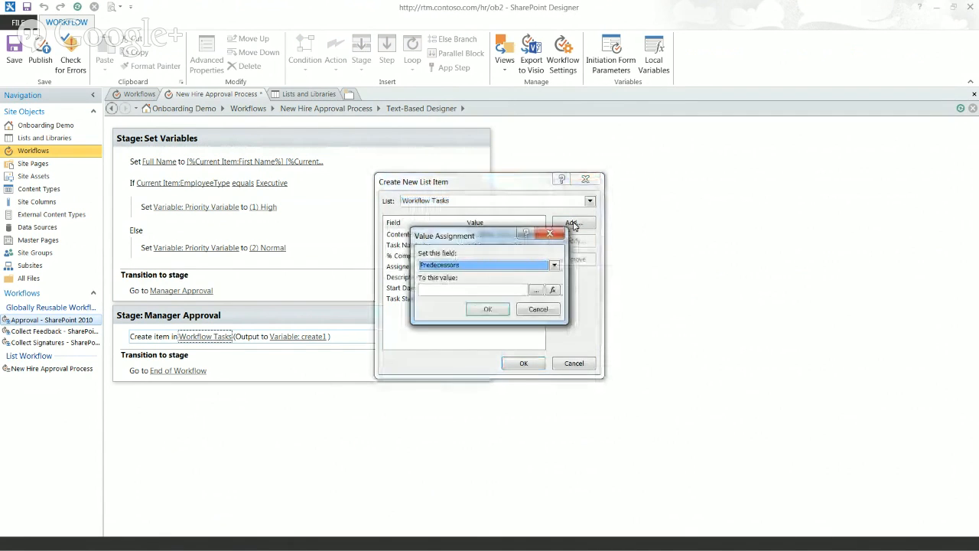
{"action": "scroll", "coordinate": [507, 260], "scroll_direction": "down", "scroll_amount": 1}
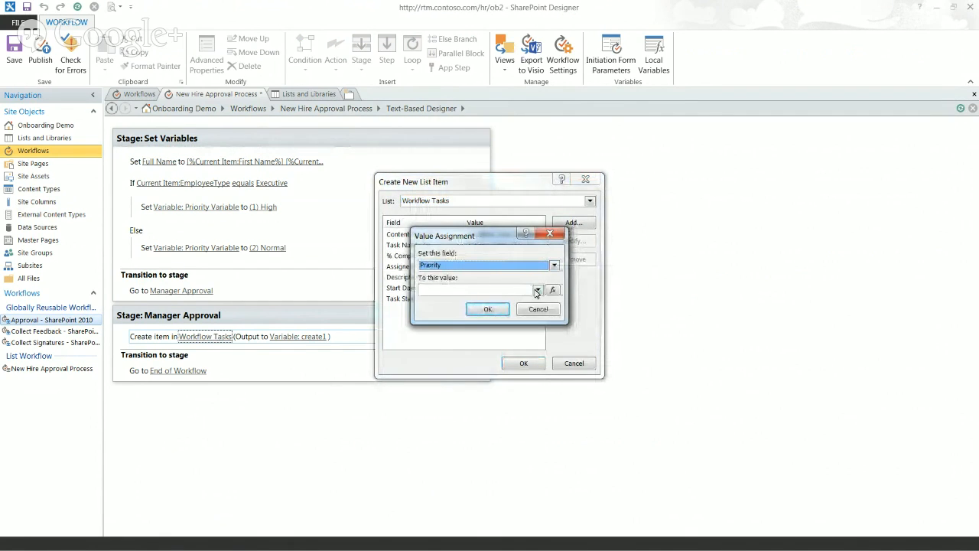
{"action": "left_click", "coordinate": [538, 290]}
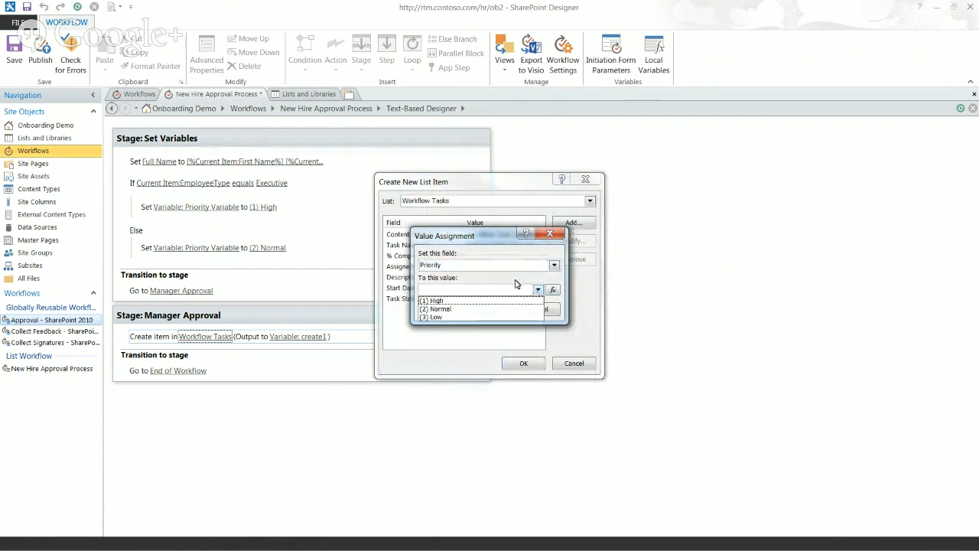
{"action": "left_click", "coordinate": [538, 290]}
{"action": "left_click", "coordinate": [554, 292]}
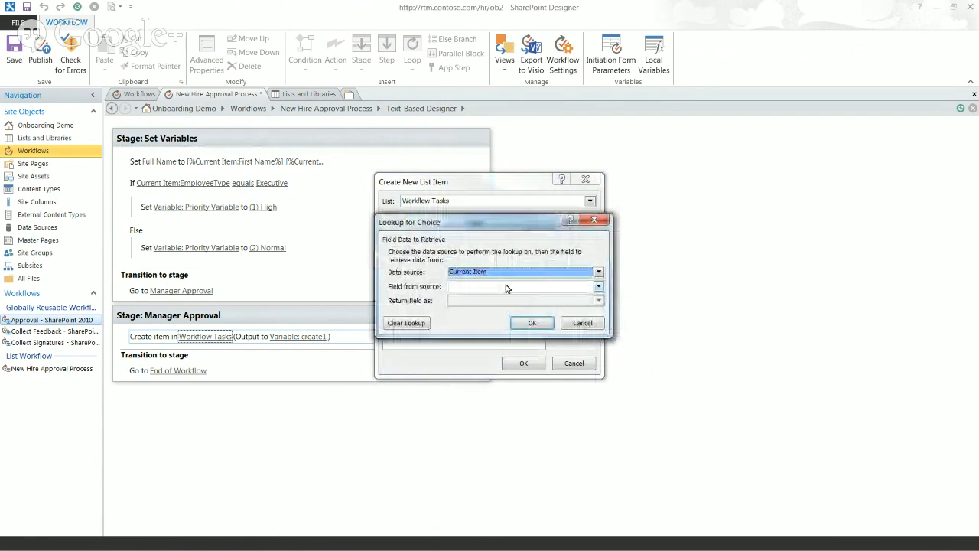
{"action": "left_click", "coordinate": [471, 287]}
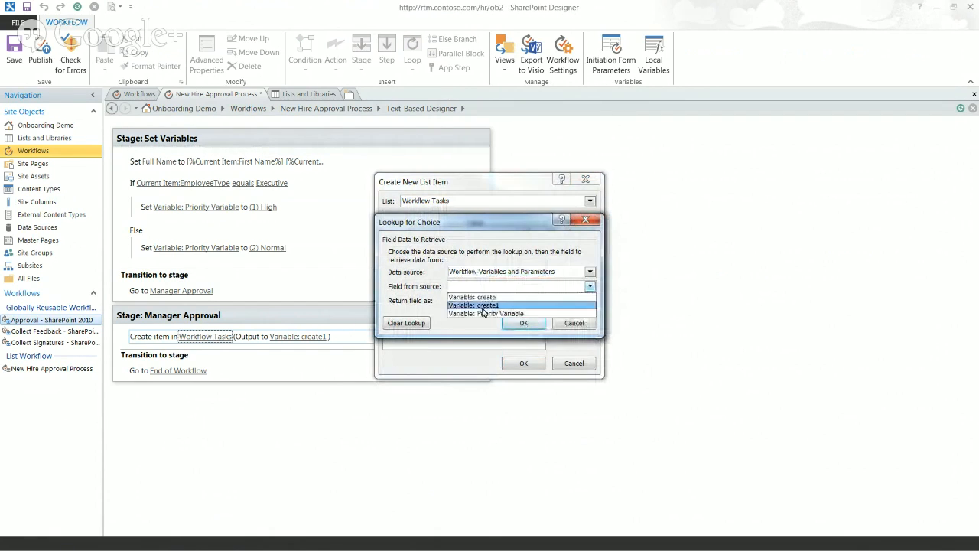
{"action": "left_click", "coordinate": [487, 311]}
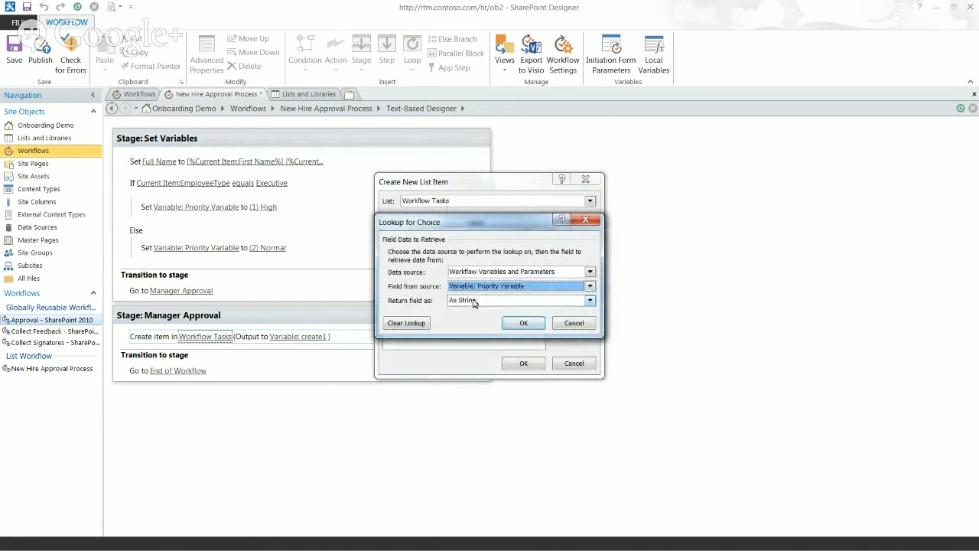
{"action": "left_click", "coordinate": [515, 324]}
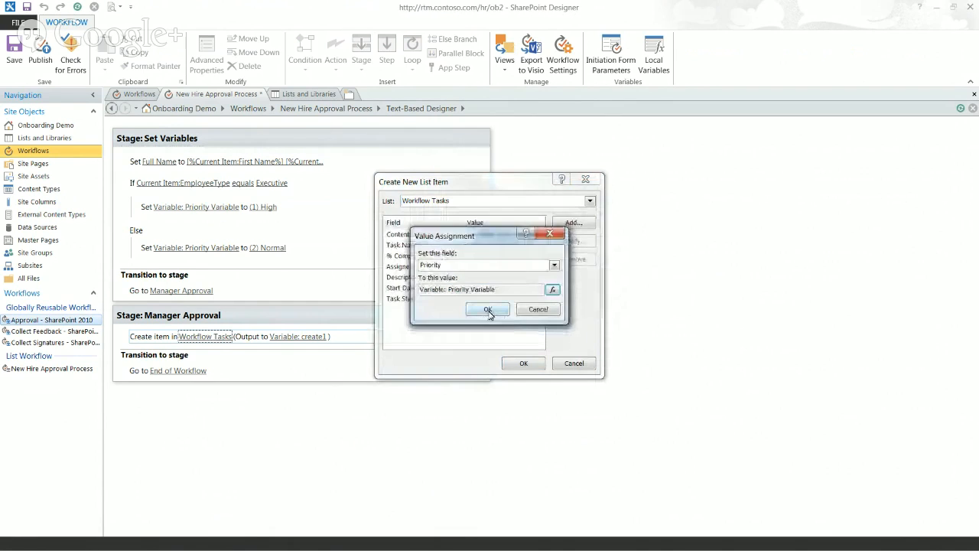
{"action": "left_click", "coordinate": [489, 312]}
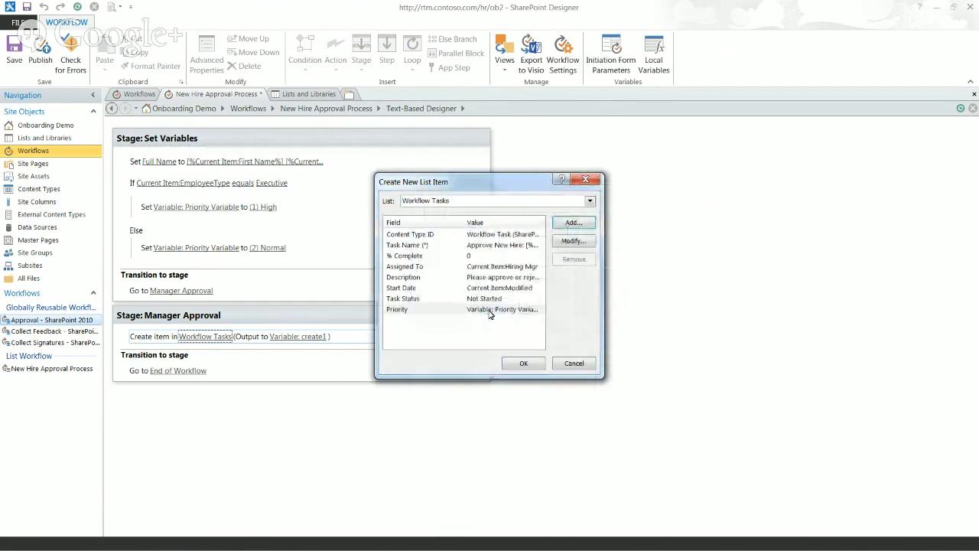
{"action": "left_click", "coordinate": [515, 364]}
{"action": "left_click", "coordinate": [151, 332]}
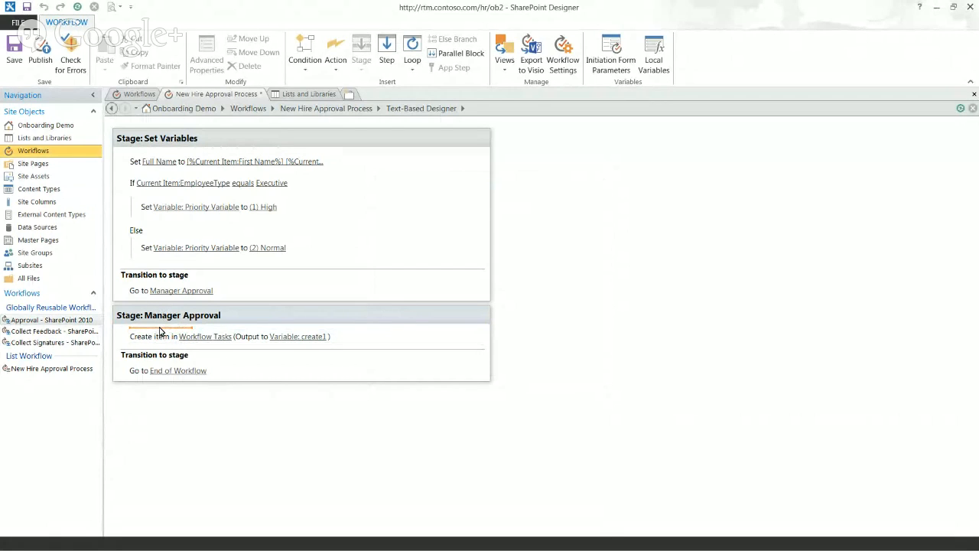
Insert an Add Time to Date action before task creation that adds 2 days
{"action": "left_click", "coordinate": [159, 329]}
{"action": "type", "text": "add"}
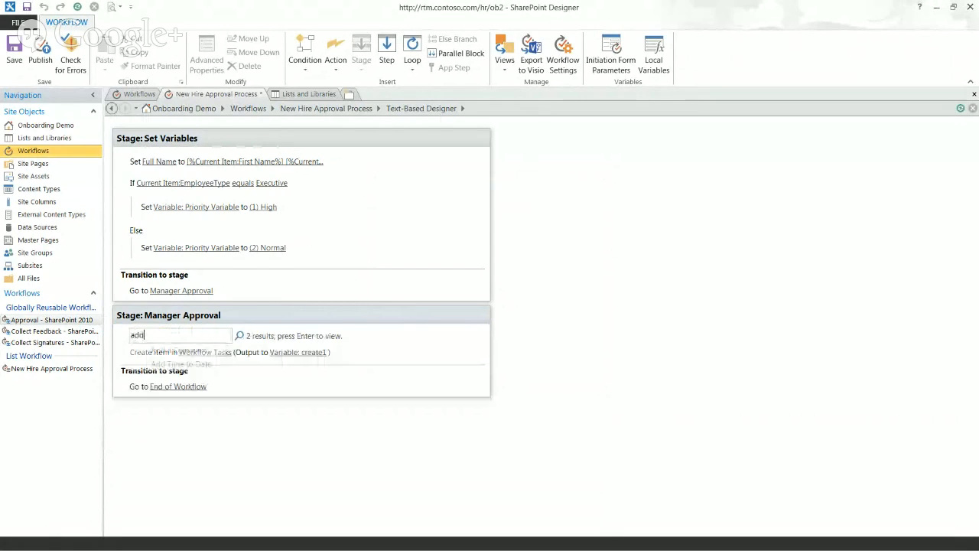
{"action": "left_click", "coordinate": [181, 363]}
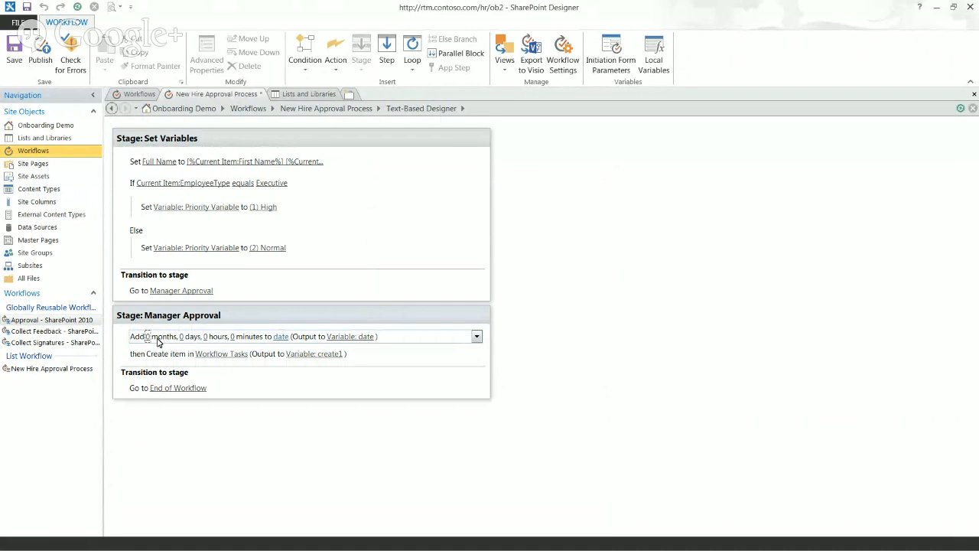
{"action": "left_click", "coordinate": [181, 337]}
{"action": "type", "text": "2"}
{"action": "left_click", "coordinate": [201, 342]}
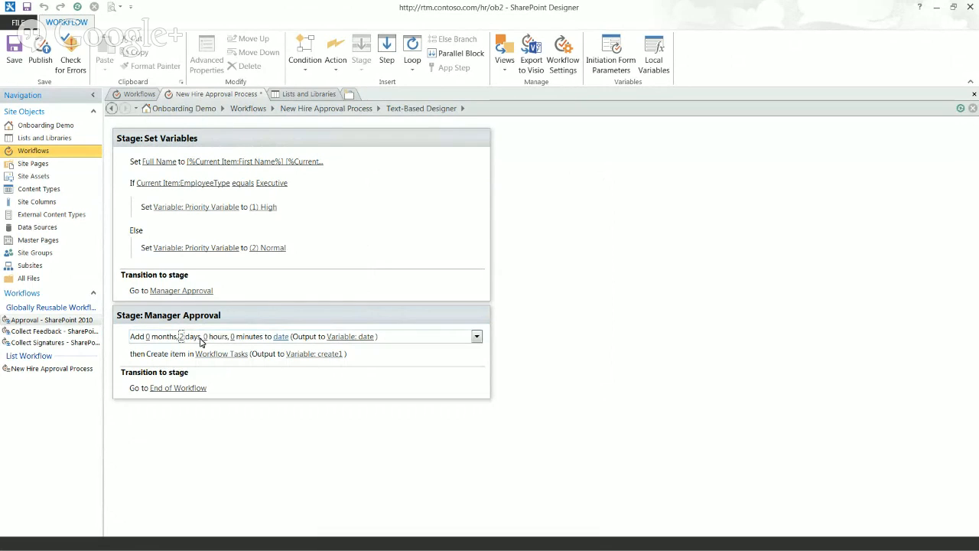
Set the starting date to the Current Item:Modified lookup
{"action": "left_click", "coordinate": [281, 337]}
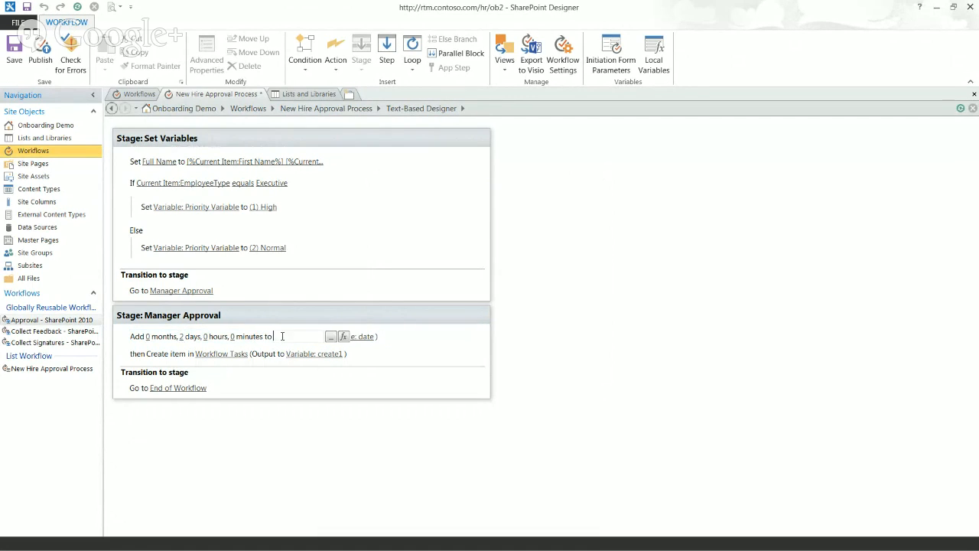
{"action": "left_click", "coordinate": [343, 336]}
{"action": "key", "text": "Down"}
{"action": "left_click", "coordinate": [535, 272]}
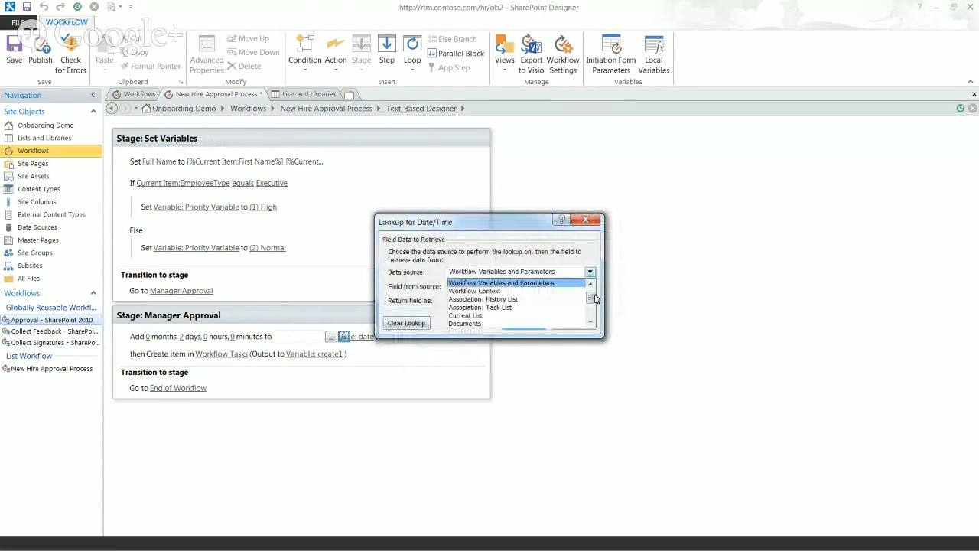
{"action": "left_click", "coordinate": [566, 283]}
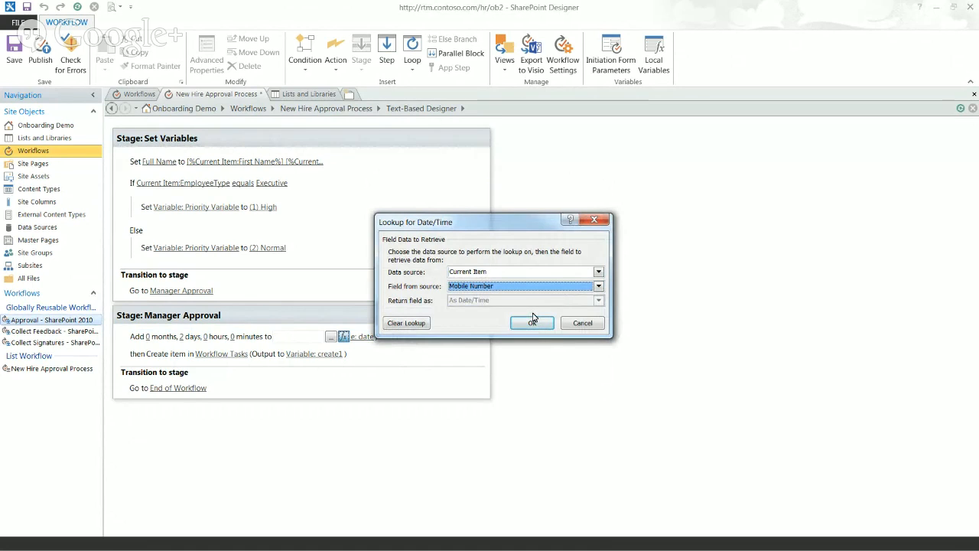
{"action": "left_click", "coordinate": [531, 288]}
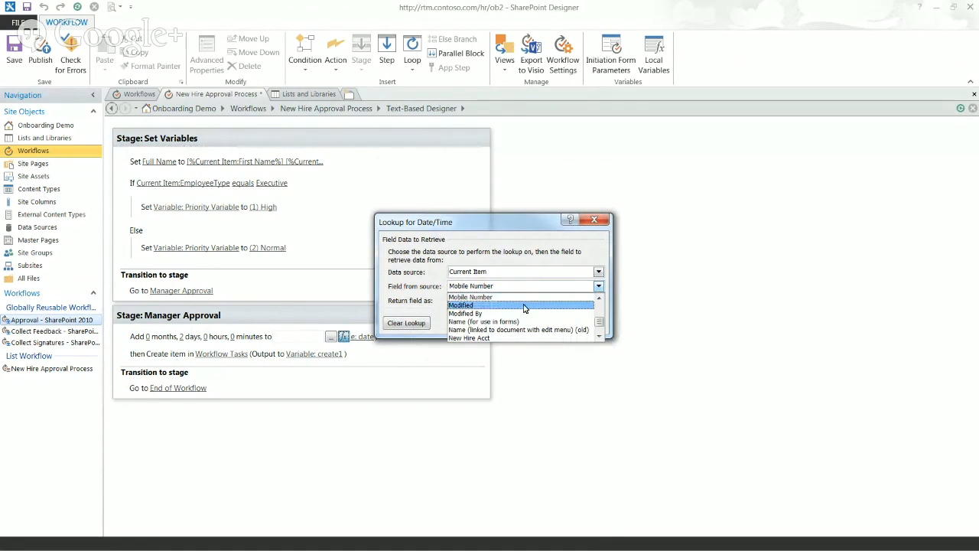
{"action": "left_click", "coordinate": [524, 305]}
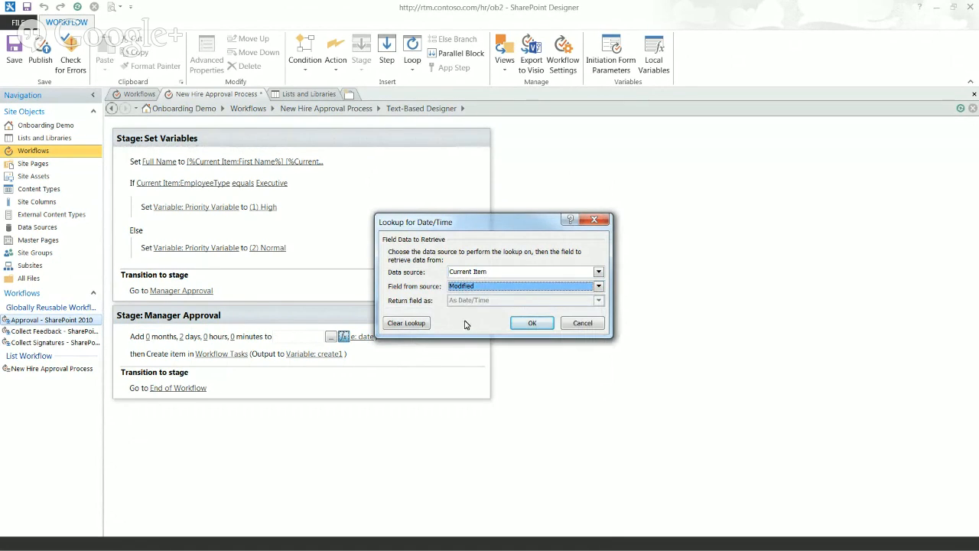
{"action": "left_click", "coordinate": [531, 323]}
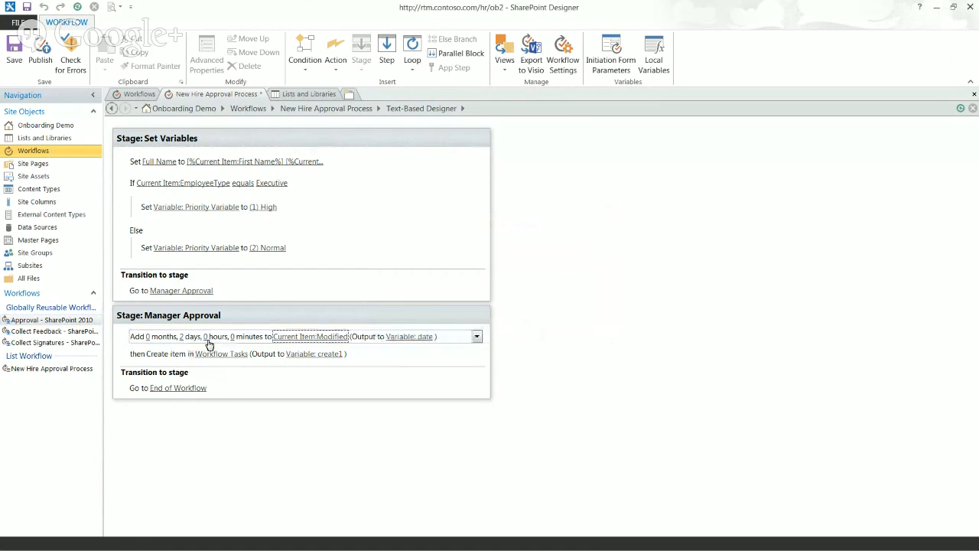
Store the result in a new Date/Time variable named '2 days from now'
{"action": "left_click", "coordinate": [411, 337]}
{"action": "left_click", "coordinate": [420, 360]}
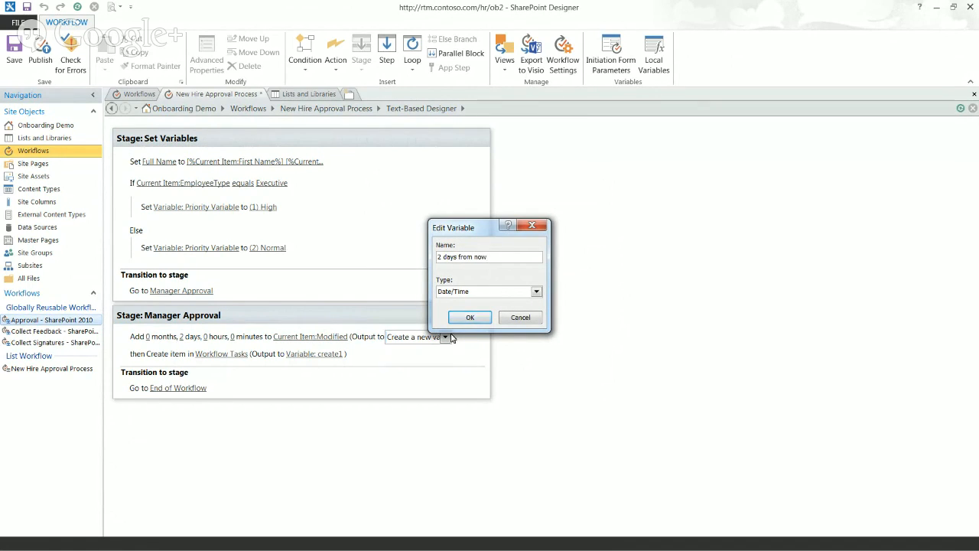
{"action": "left_click", "coordinate": [470, 318]}
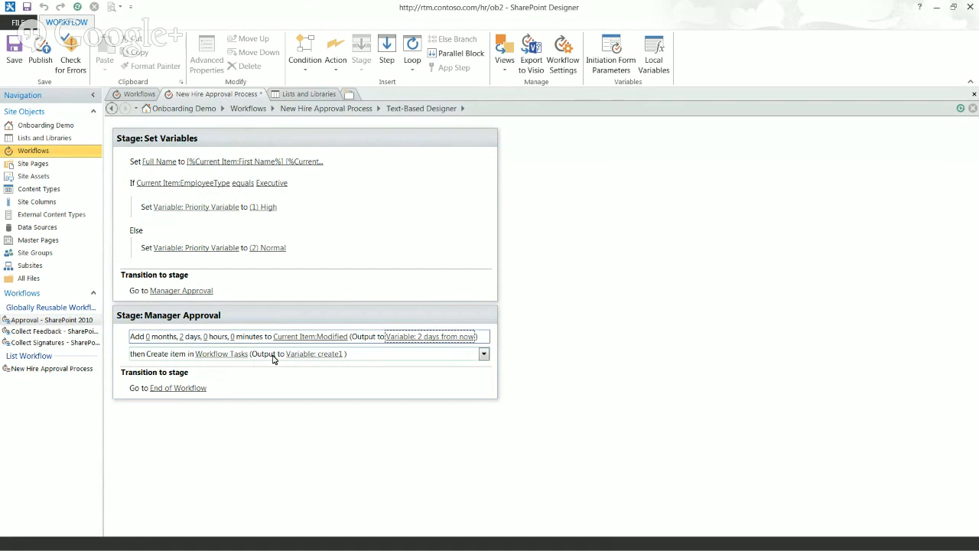
{"action": "left_click", "coordinate": [162, 359]}
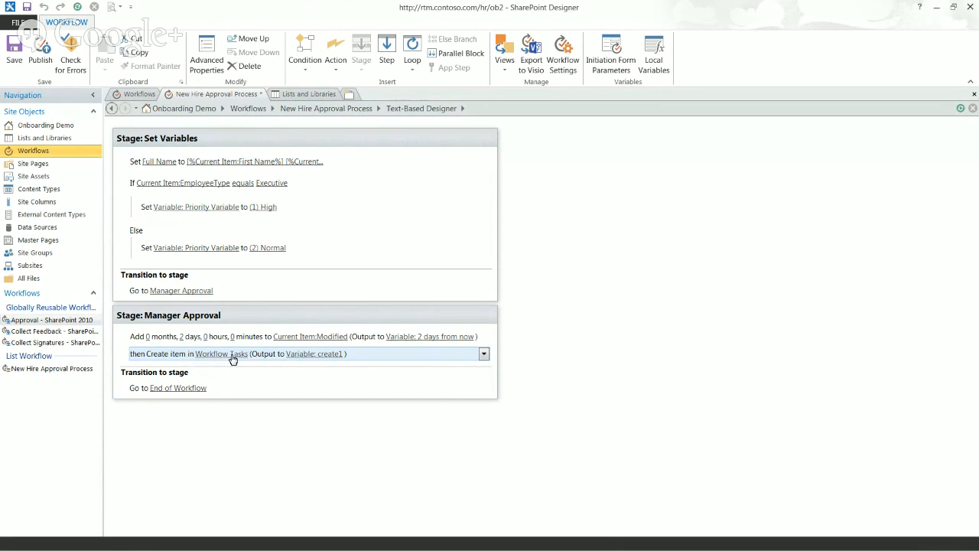
Send the Create item output to new variables, Manager Task and then Task GUID
{"action": "left_click", "coordinate": [322, 358]}
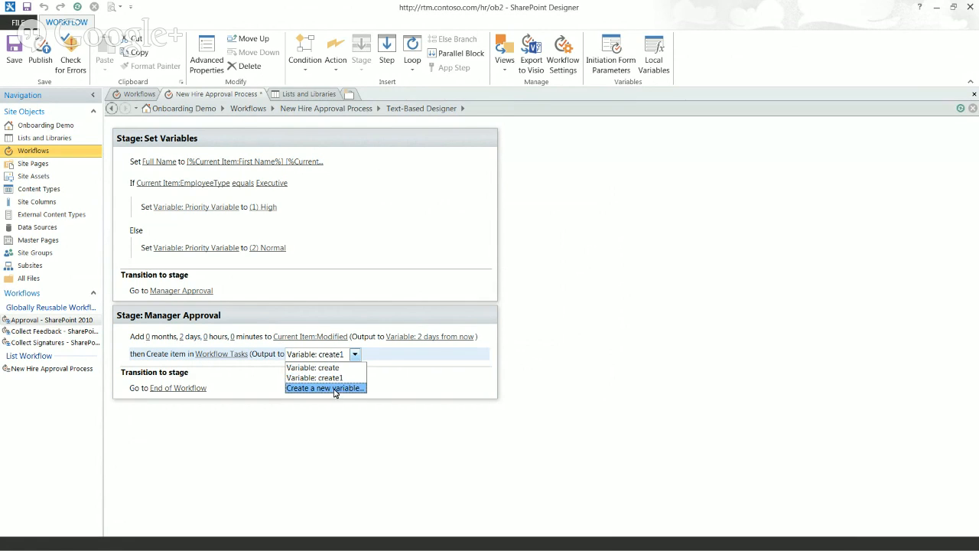
{"action": "left_click", "coordinate": [325, 387]}
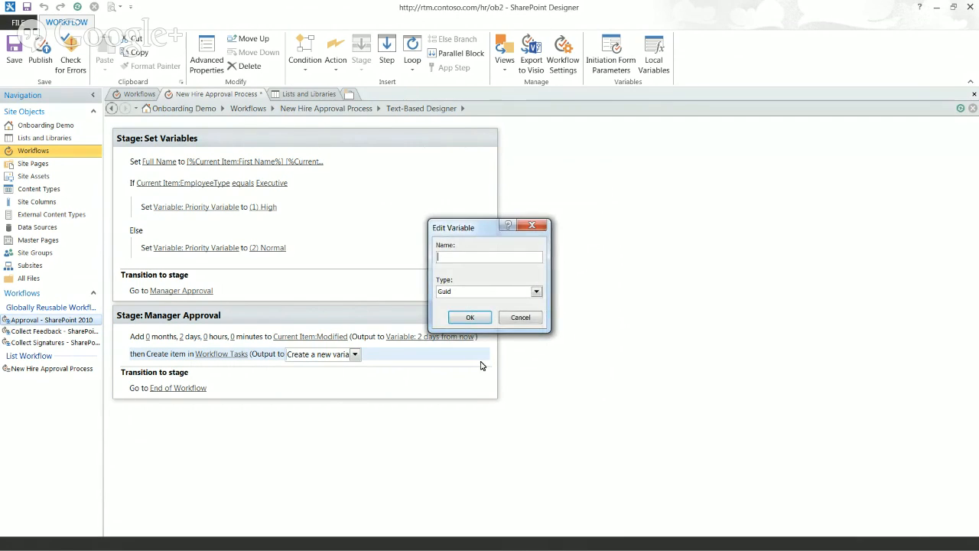
{"action": "type", "text": "Manag"}
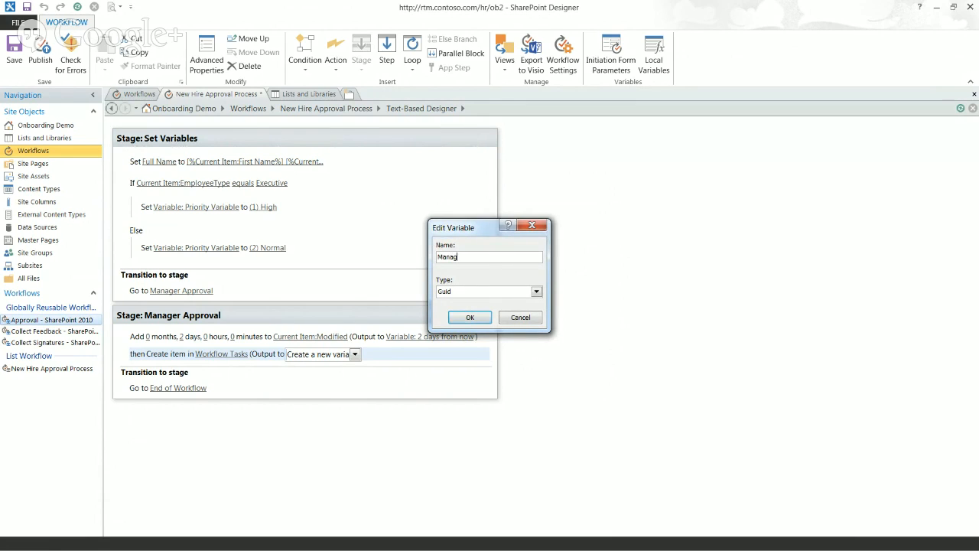
{"action": "type", "text": "er Task"}
{"action": "left_click", "coordinate": [466, 318]}
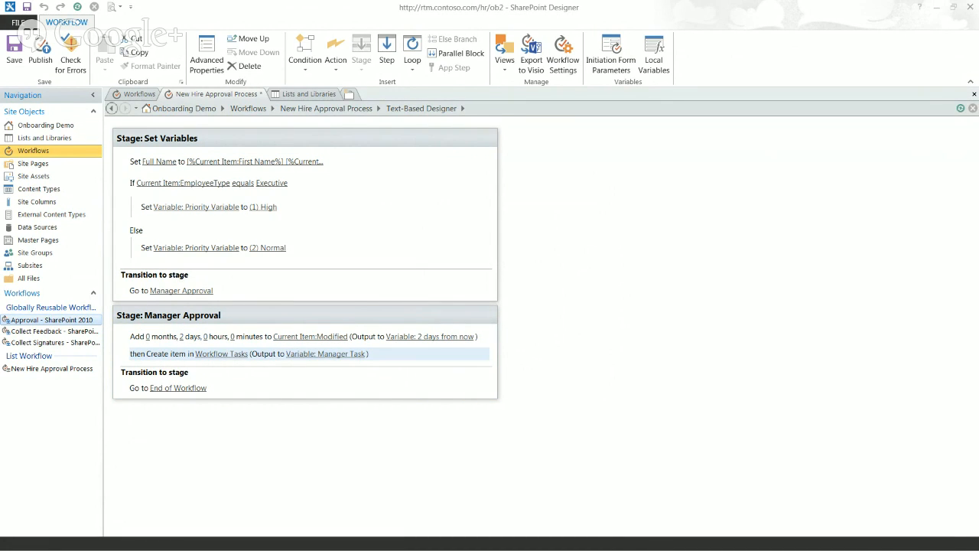
{"action": "left_click", "coordinate": [336, 356]}
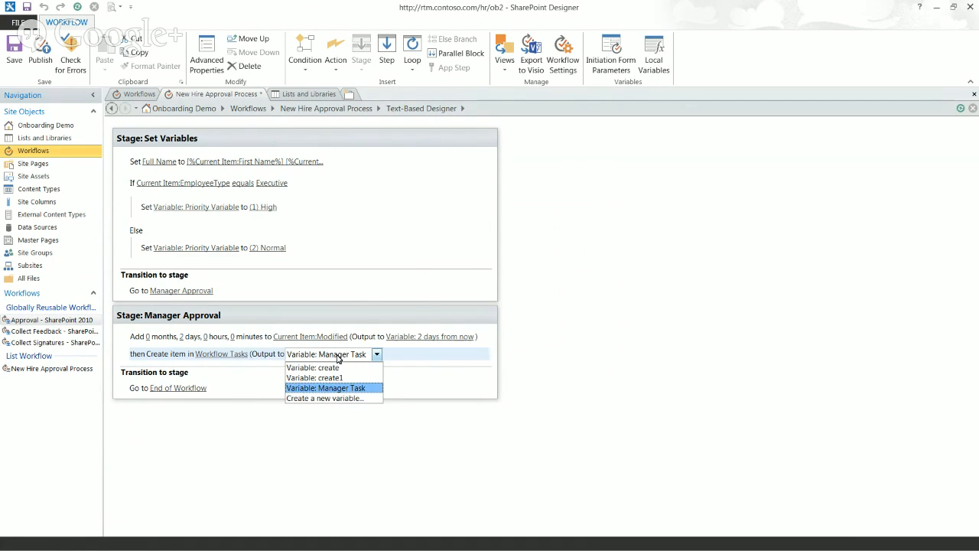
{"action": "left_click", "coordinate": [330, 399]}
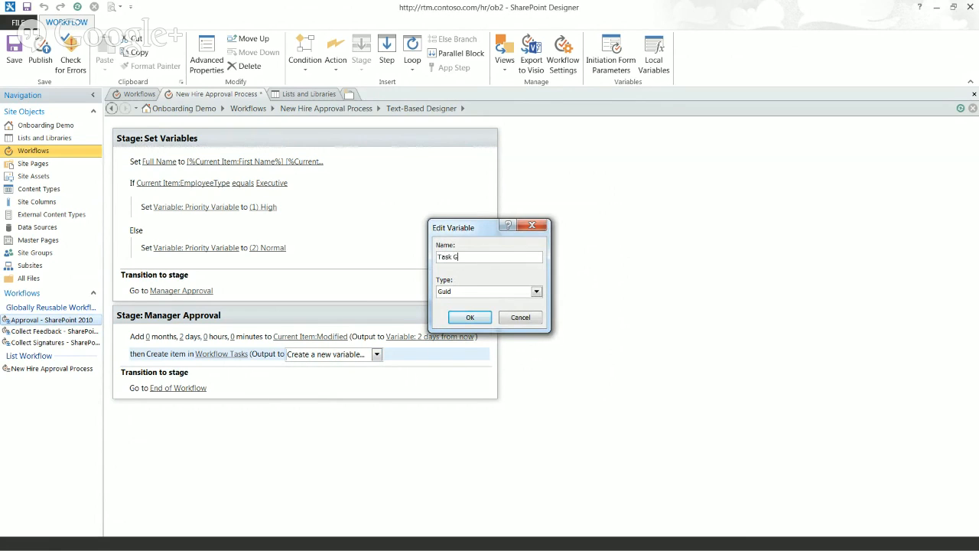
{"action": "left_click", "coordinate": [470, 321]}
{"action": "left_click", "coordinate": [470, 321]}
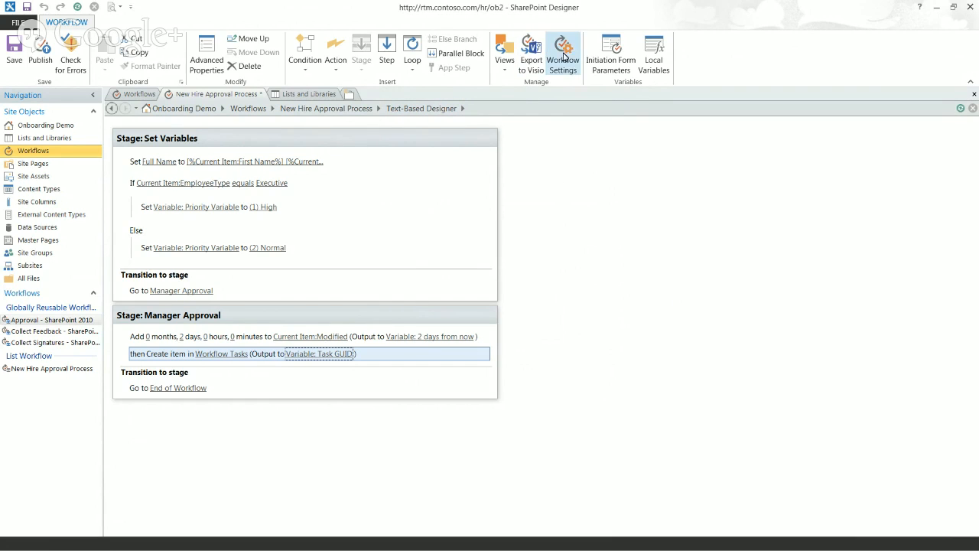
In Local Variables, remove the unused create variable
{"action": "left_click", "coordinate": [654, 59]}
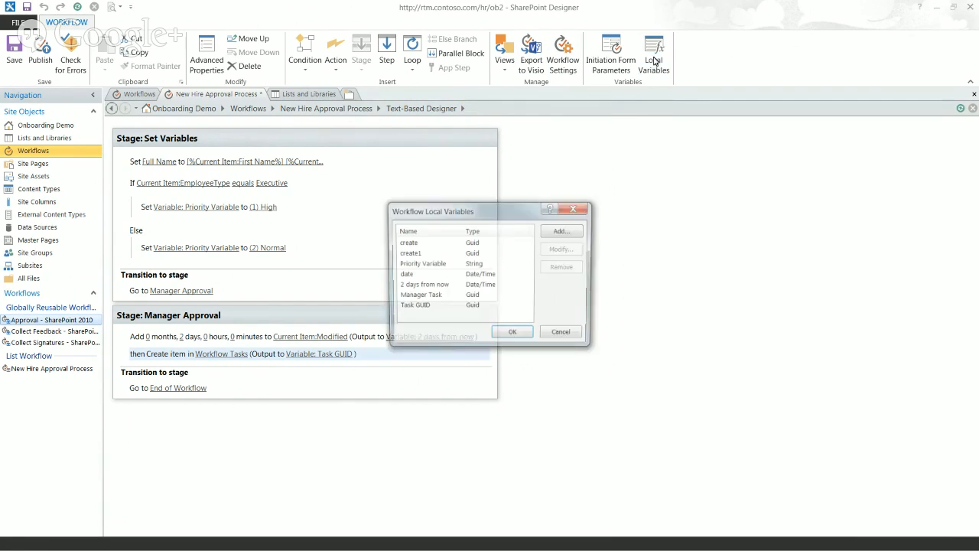
{"action": "left_click", "coordinate": [473, 243]}
{"action": "left_click", "coordinate": [560, 267]}
Remove the create1 and date variables and accept the trimmed variable list
{"action": "left_click", "coordinate": [474, 243]}
{"action": "left_click", "coordinate": [552, 269]}
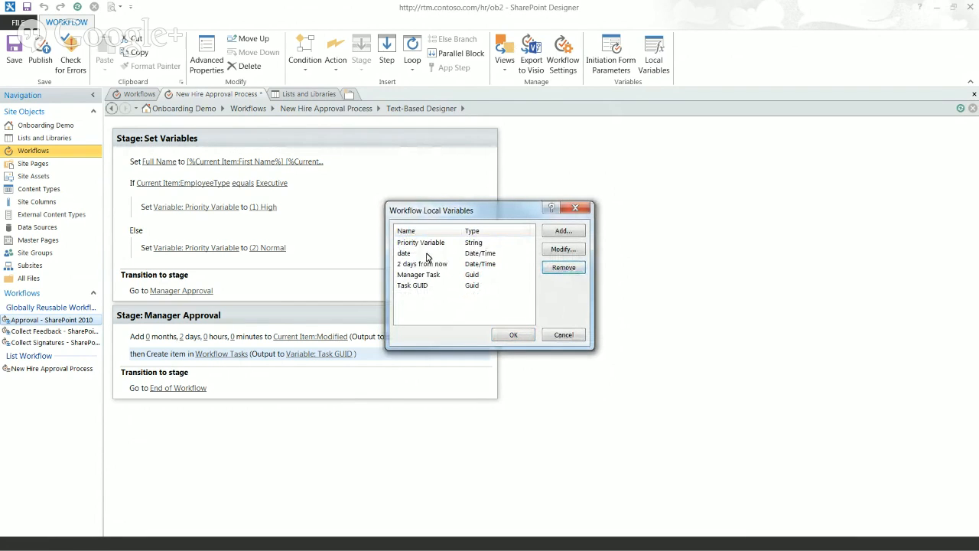
{"action": "left_click", "coordinate": [428, 253]}
{"action": "left_click", "coordinate": [566, 269]}
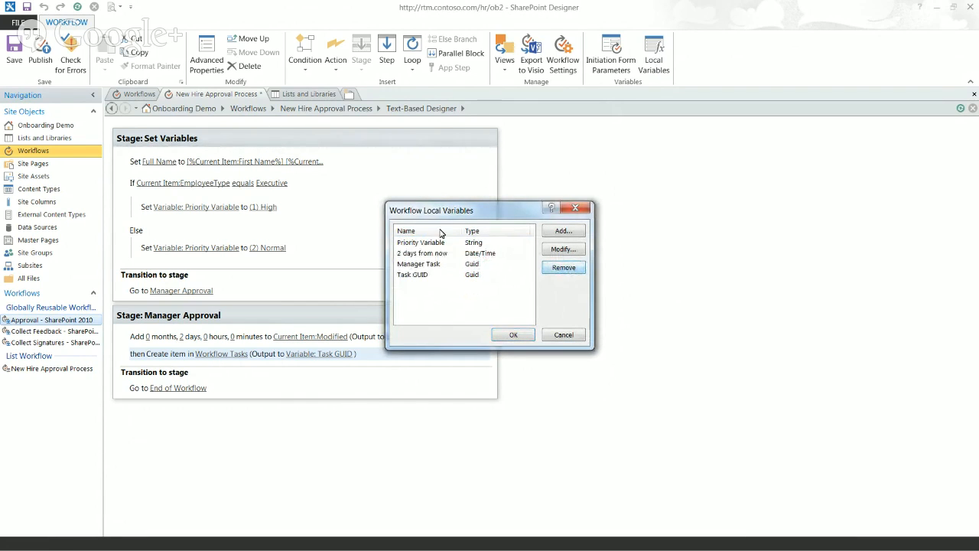
{"action": "left_click", "coordinate": [512, 336]}
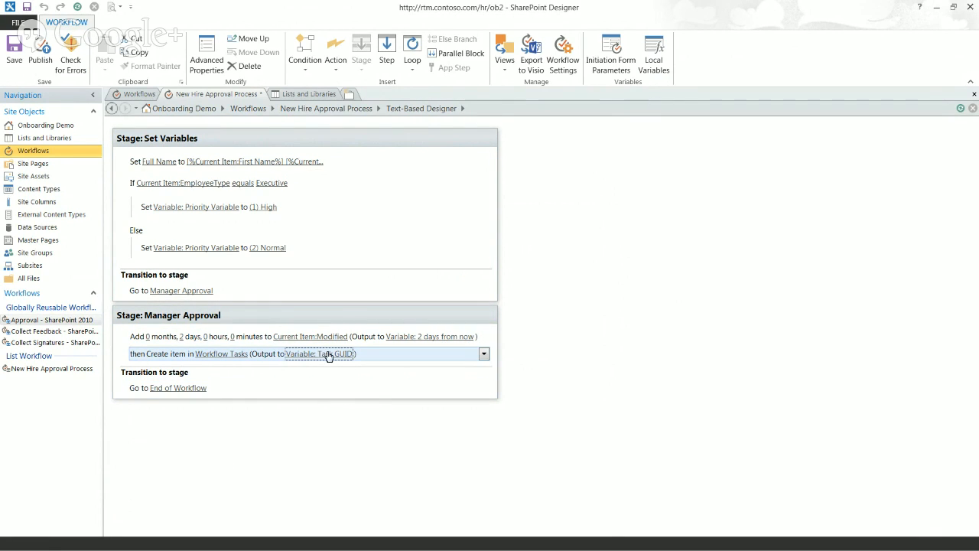
{"action": "left_click", "coordinate": [228, 354]}
Assign the task's Due Date from Workflow Variables: 2 days from now, then publish
{"action": "left_click", "coordinate": [572, 222]}
{"action": "key", "text": "d"}
{"action": "key", "text": "d"}
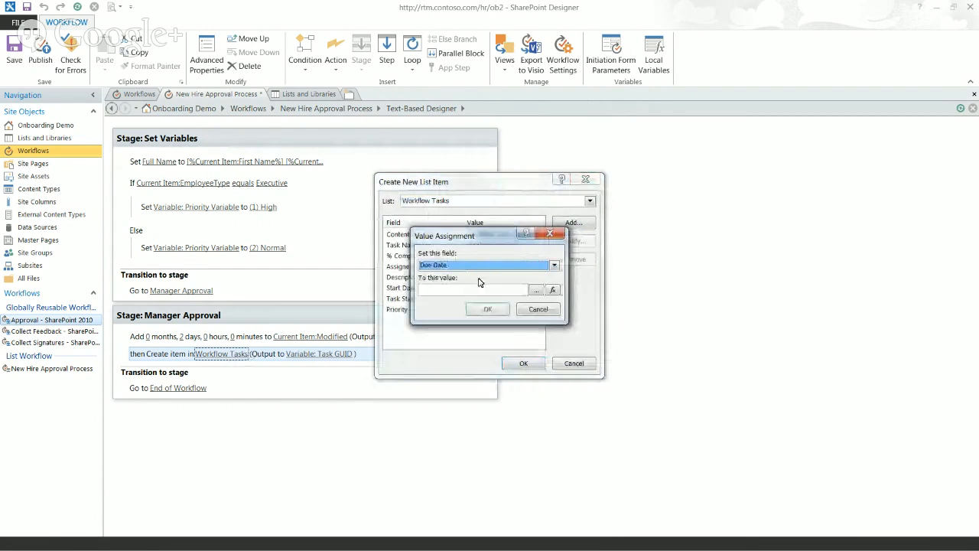
{"action": "left_click", "coordinate": [553, 290]}
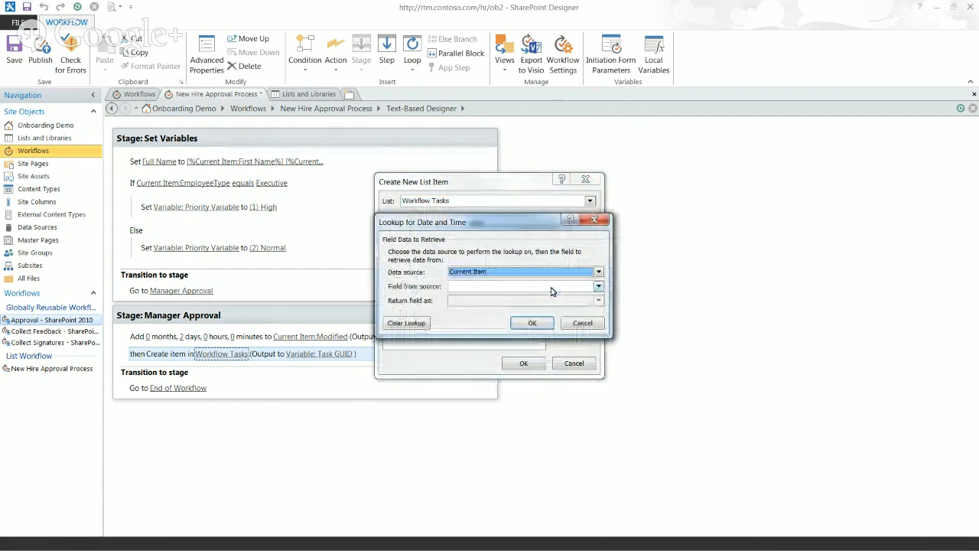
{"action": "key", "text": "w"}
{"action": "left_click", "coordinate": [539, 287]}
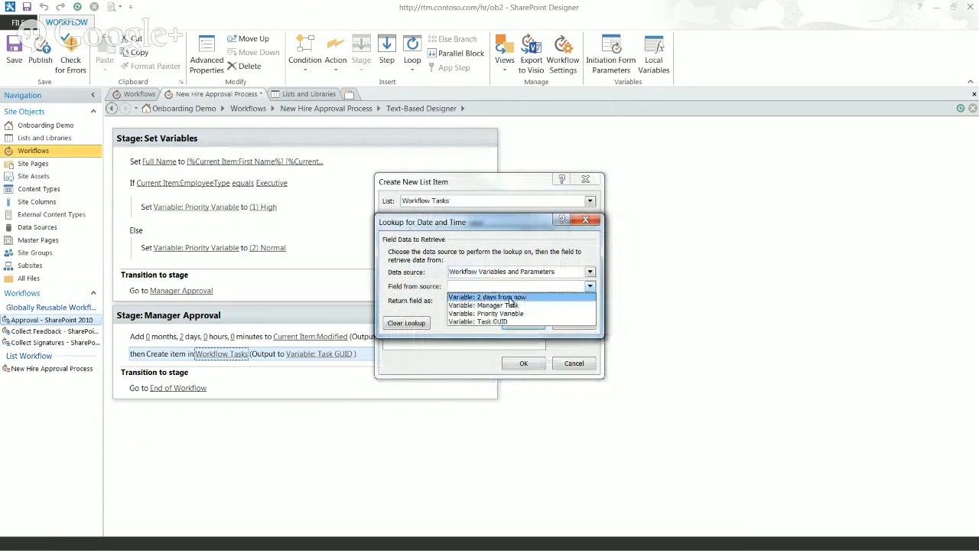
{"action": "left_click", "coordinate": [507, 296]}
{"action": "left_click", "coordinate": [518, 324]}
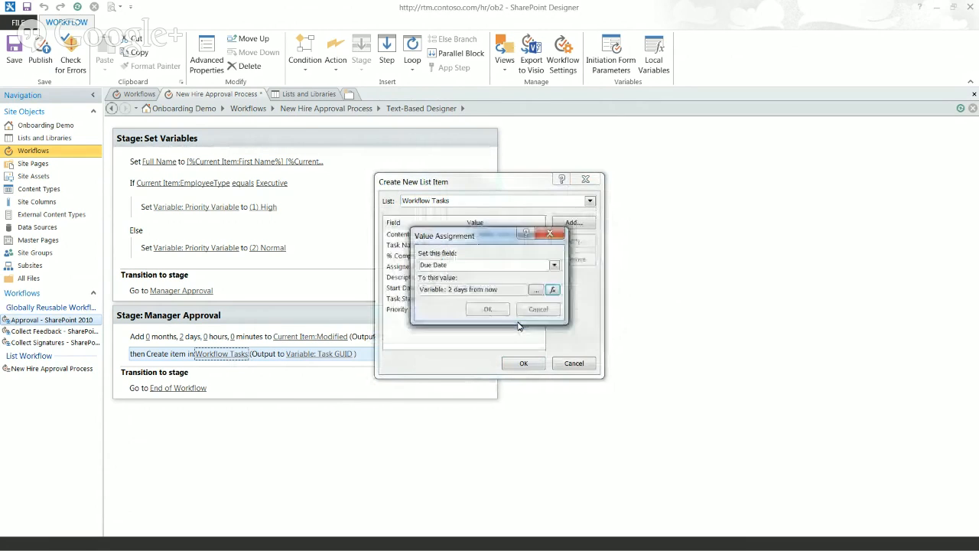
{"action": "left_click", "coordinate": [505, 307]}
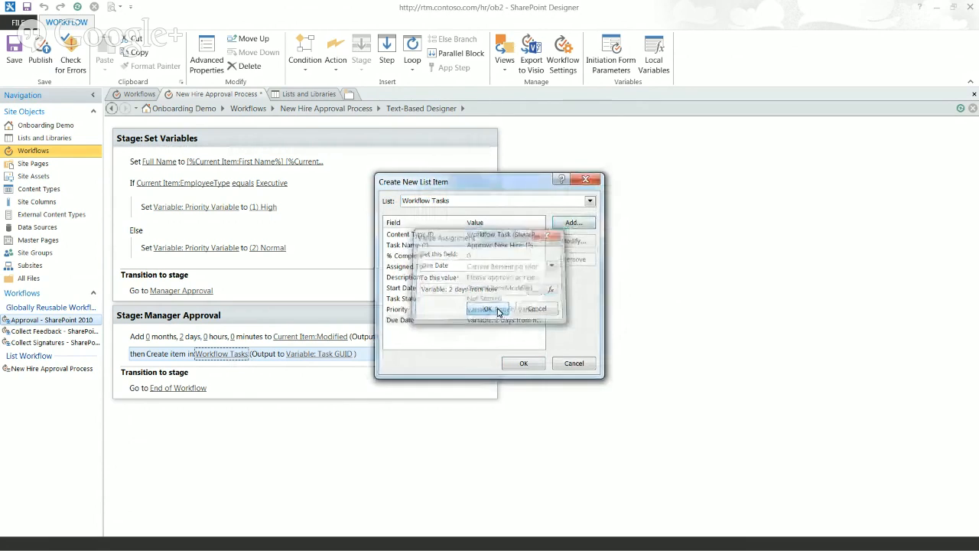
{"action": "left_click", "coordinate": [517, 362]}
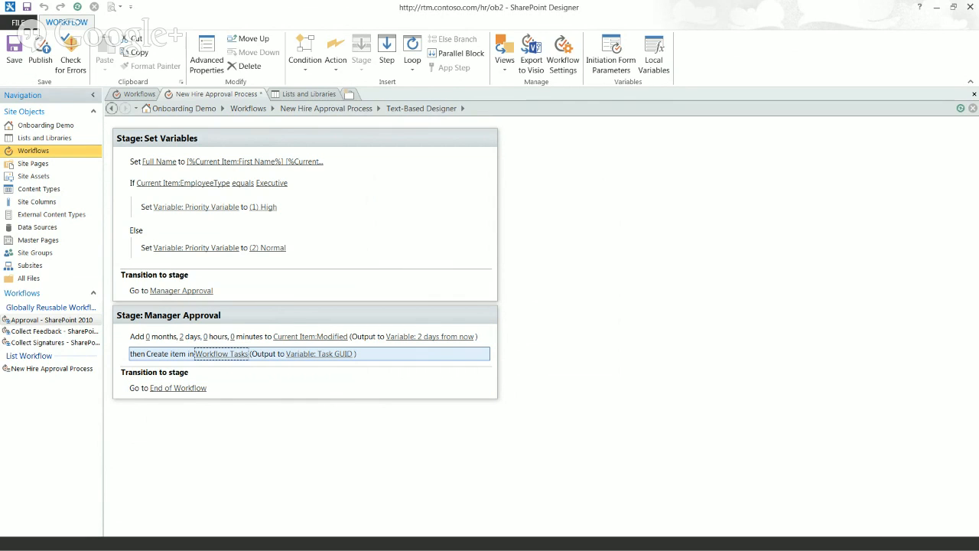
{"action": "left_click", "coordinate": [41, 54]}
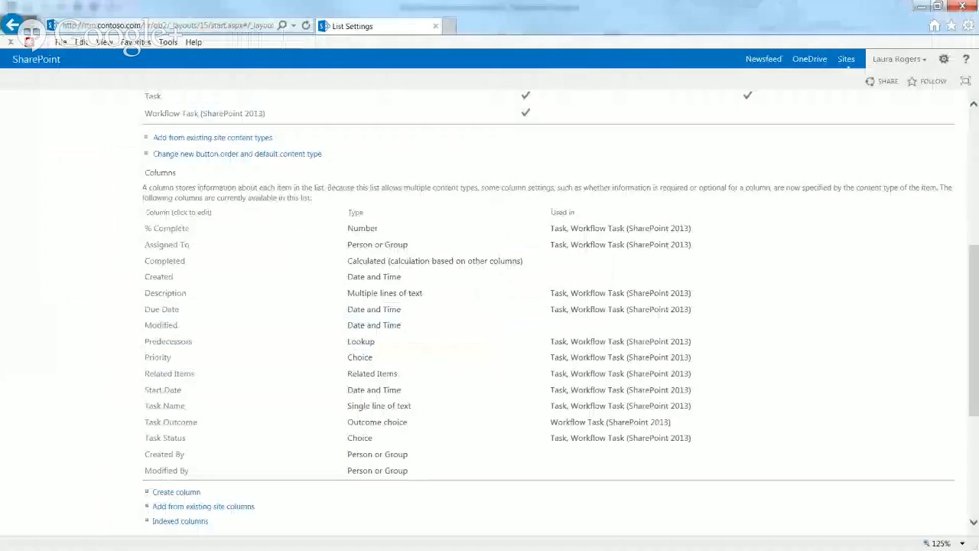
Start New Hire Approval Process on the New Hire List item via ITEMS > Workflows
{"action": "scroll", "coordinate": [780, 201], "scroll_direction": "up", "scroll_amount": 5}
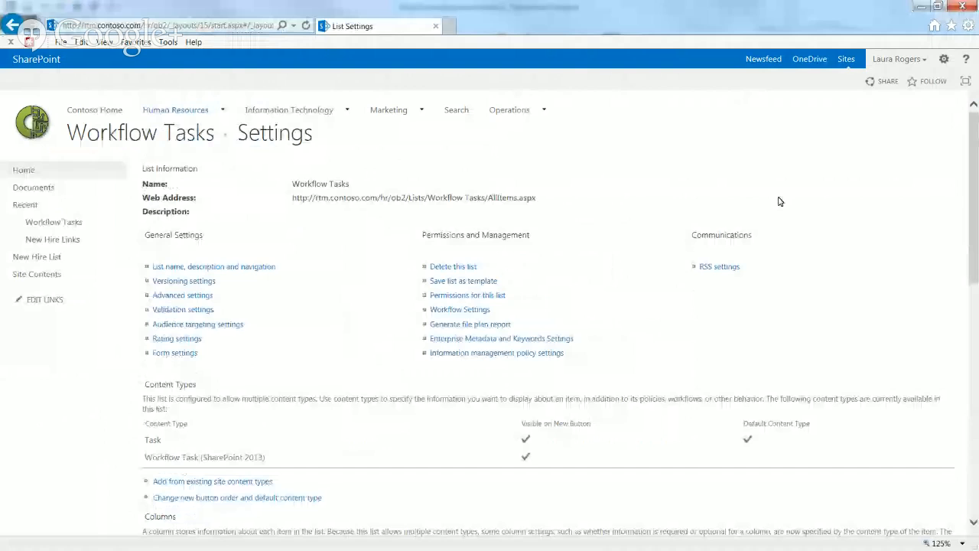
{"action": "left_click", "coordinate": [51, 257]}
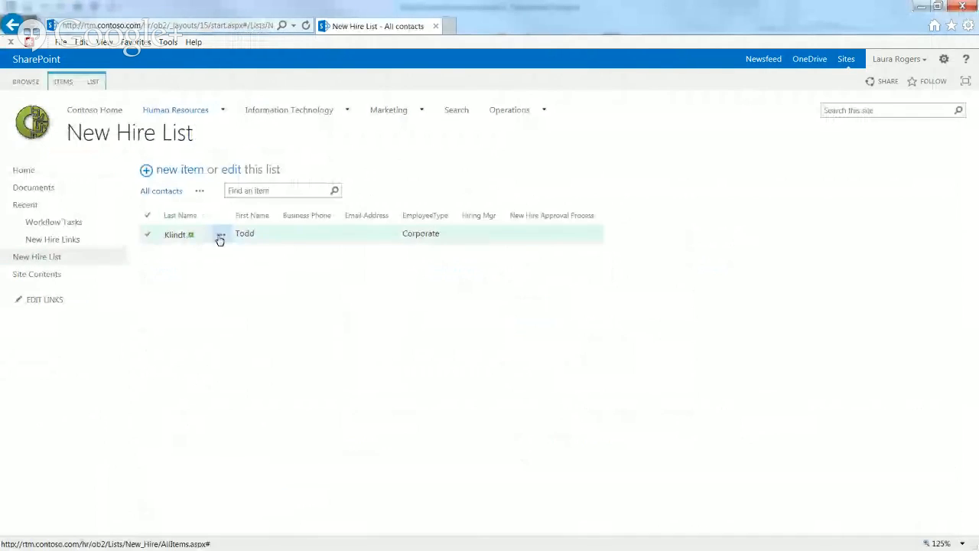
{"action": "left_click", "coordinate": [284, 234]}
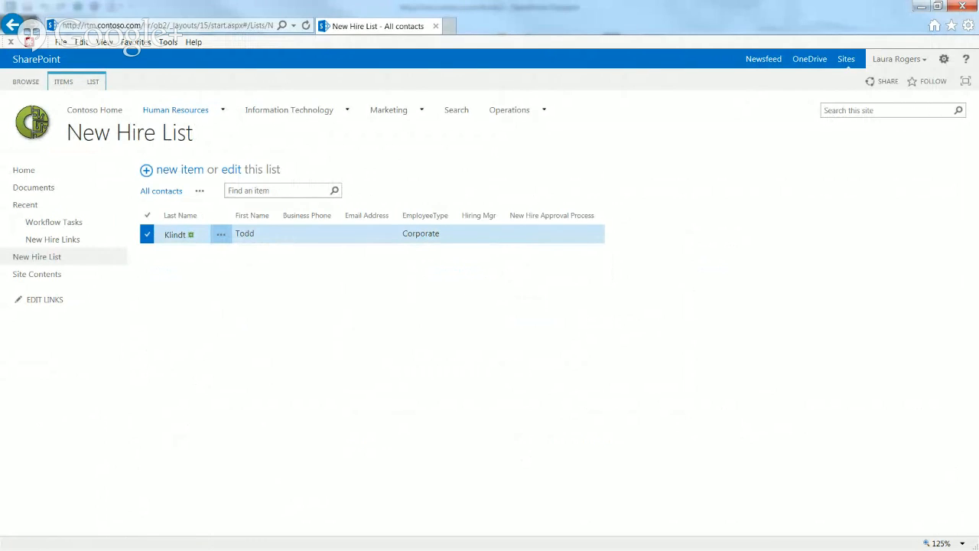
{"action": "left_click", "coordinate": [61, 82]}
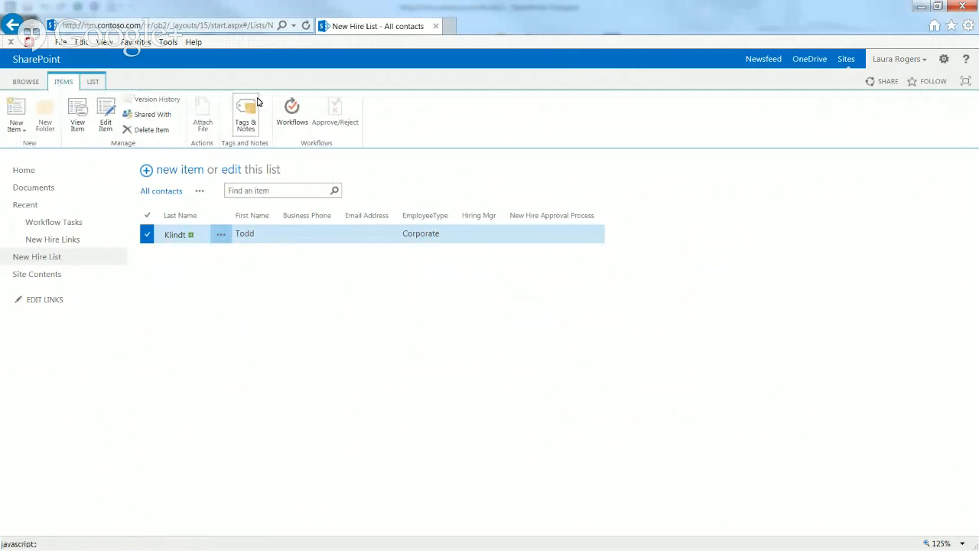
{"action": "left_click", "coordinate": [289, 111]}
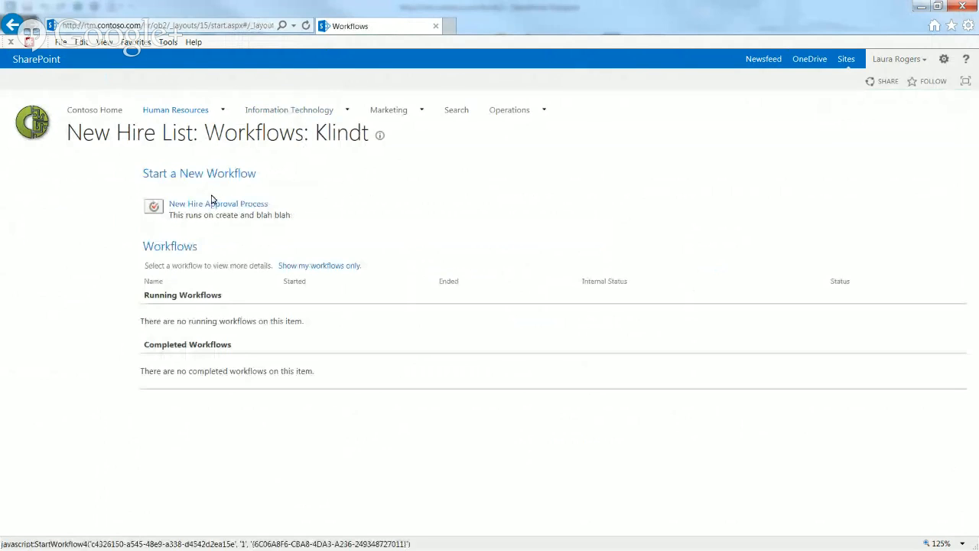
{"action": "left_click", "coordinate": [210, 204]}
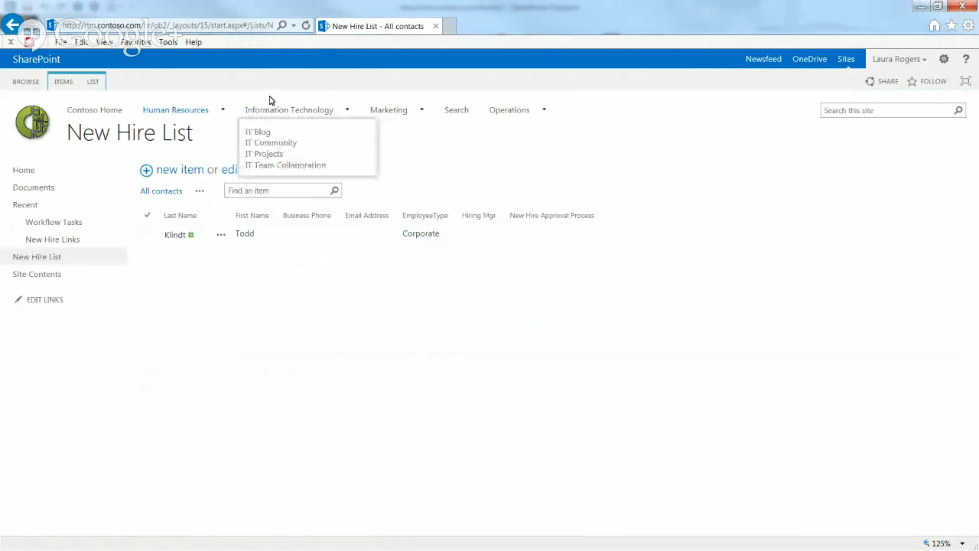
Reload the New Hire List and open the Manager Approval workflow status page
{"action": "left_click", "coordinate": [213, 28]}
{"action": "key", "text": "Return"}
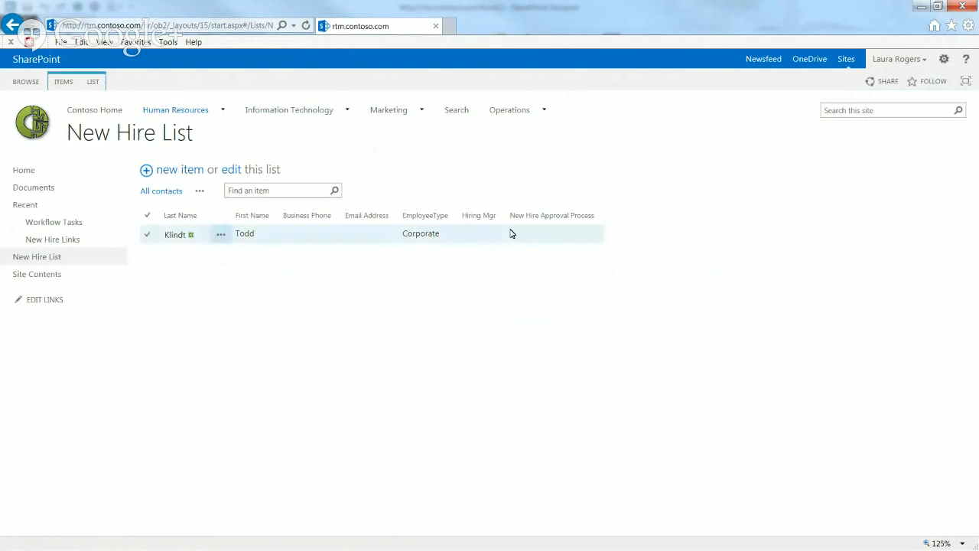
{"action": "left_click", "coordinate": [237, 25]}
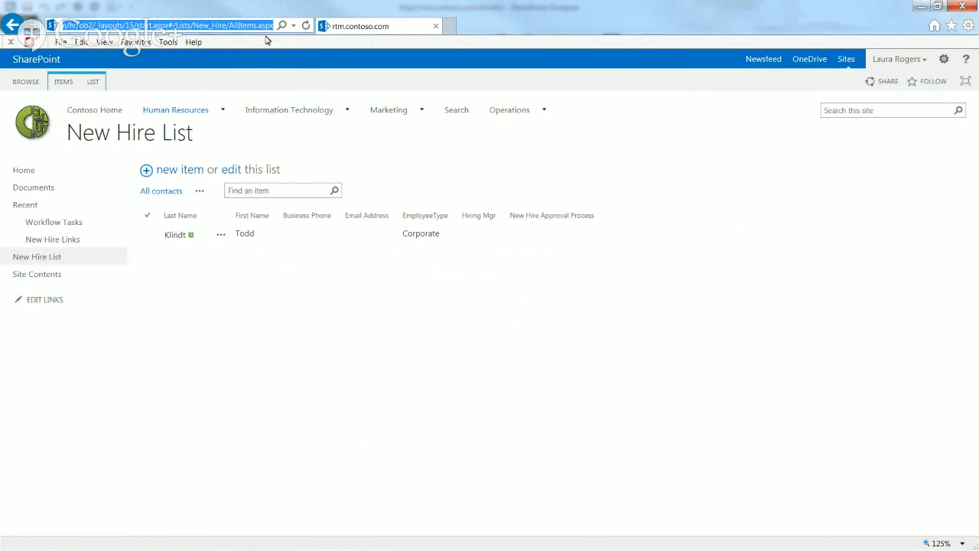
{"action": "left_click", "coordinate": [306, 26]}
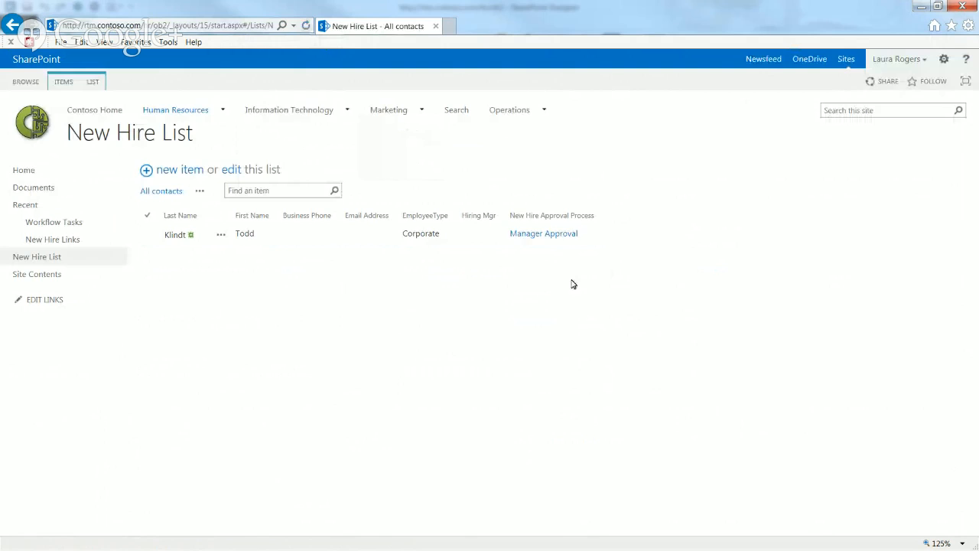
{"action": "left_click", "coordinate": [545, 234]}
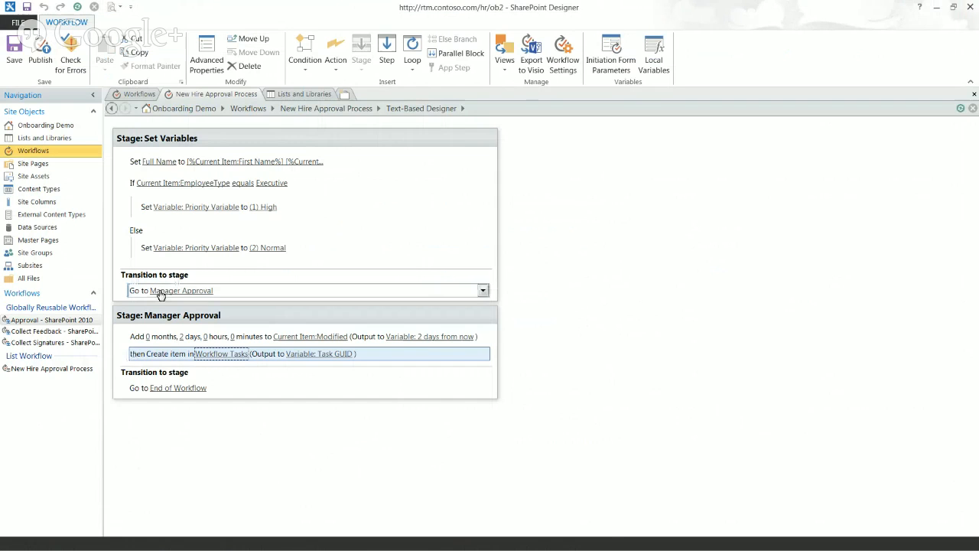
{"action": "left_click", "coordinate": [152, 270]}
Add a Log to History List action ending Set Variables, starting with 'priority set to'
{"action": "left_click", "coordinate": [152, 270]}
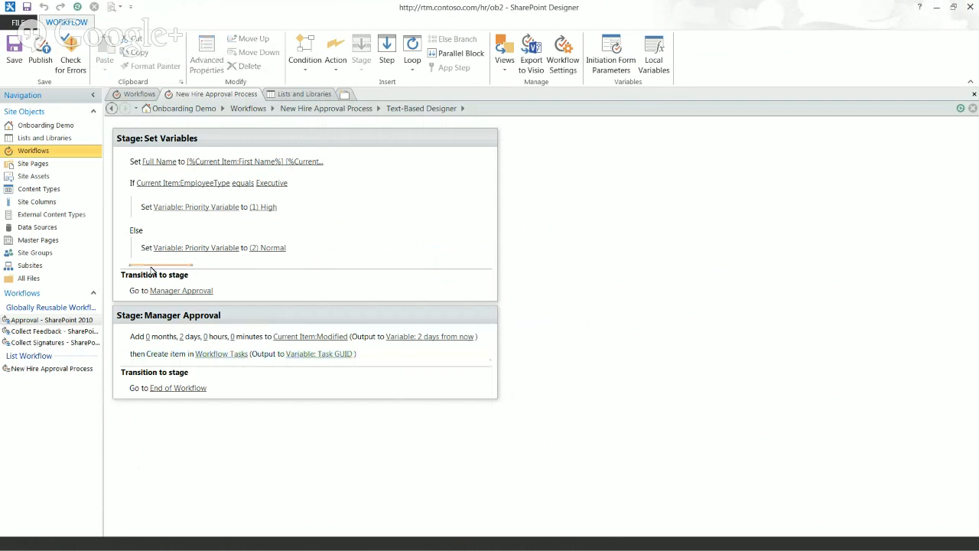
{"action": "type", "text": "log"}
{"action": "key", "text": "Return"}
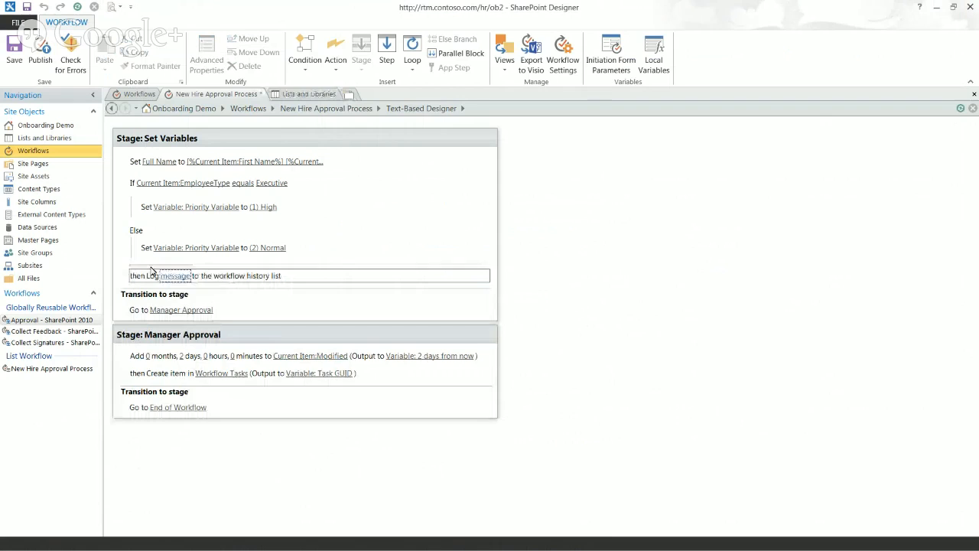
{"action": "left_click", "coordinate": [174, 276]}
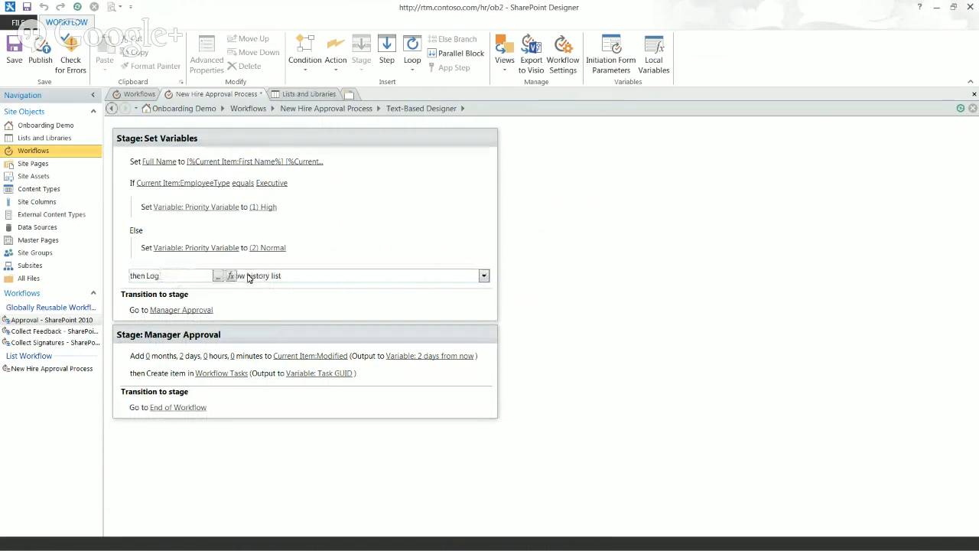
{"action": "left_click", "coordinate": [218, 275]}
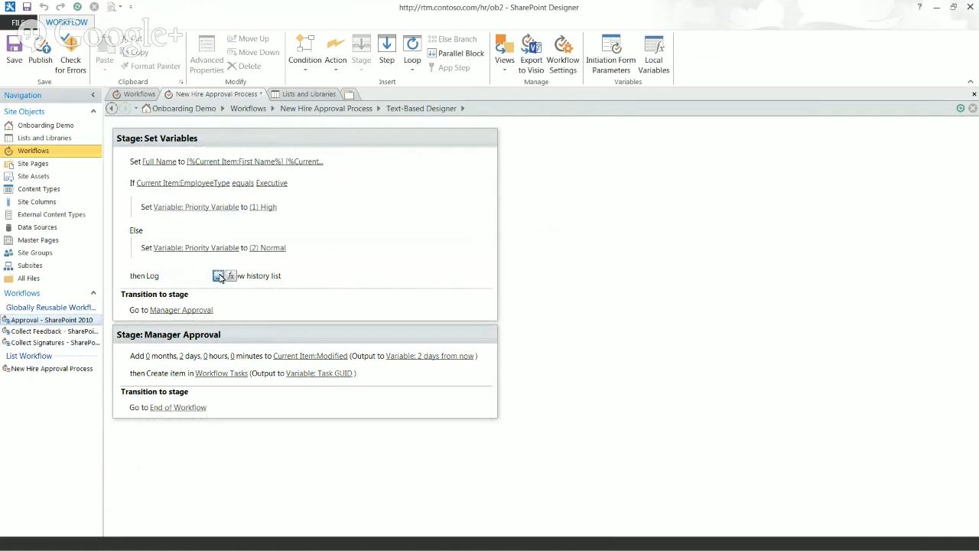
{"action": "type", "text": "prior"}
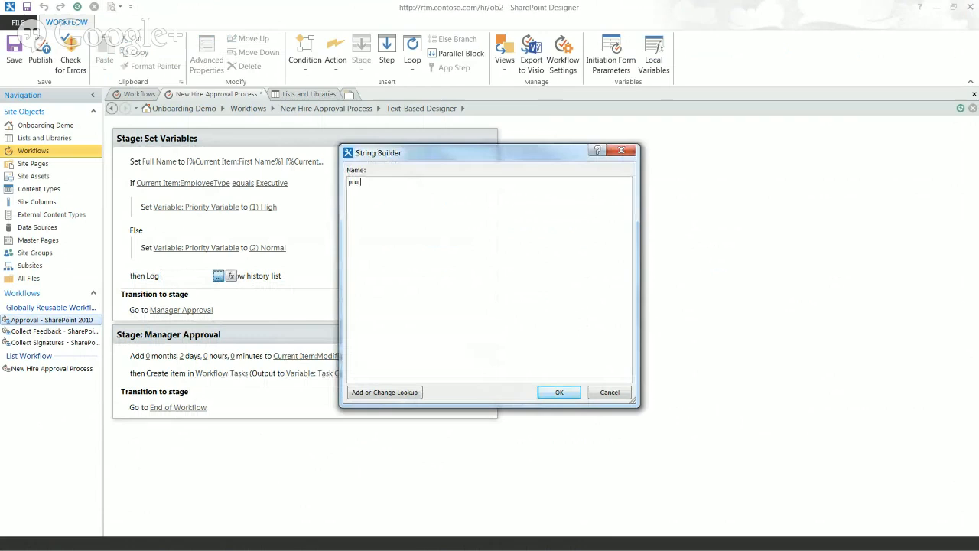
{"action": "key", "text": "BackSpace"}
{"action": "type", "text": "iority set to"}
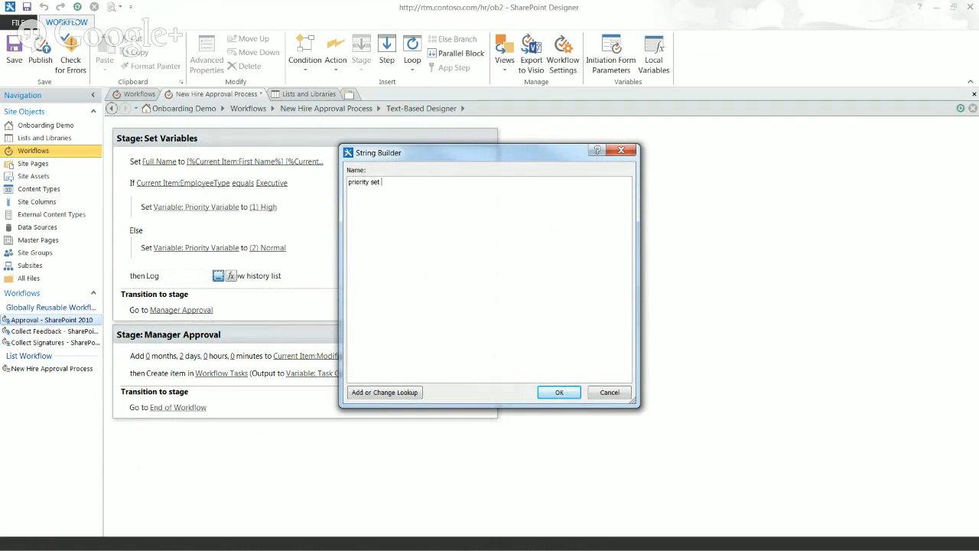
Append the Priority Variable lookup followed by 'because employee' to the message
{"action": "left_click", "coordinate": [385, 392]}
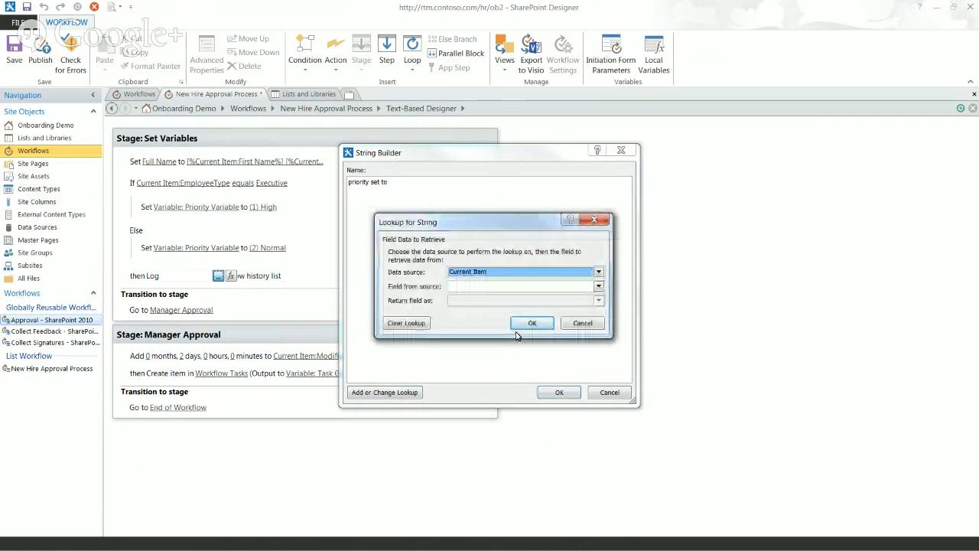
{"action": "key", "text": "w"}
{"action": "left_click", "coordinate": [499, 287]}
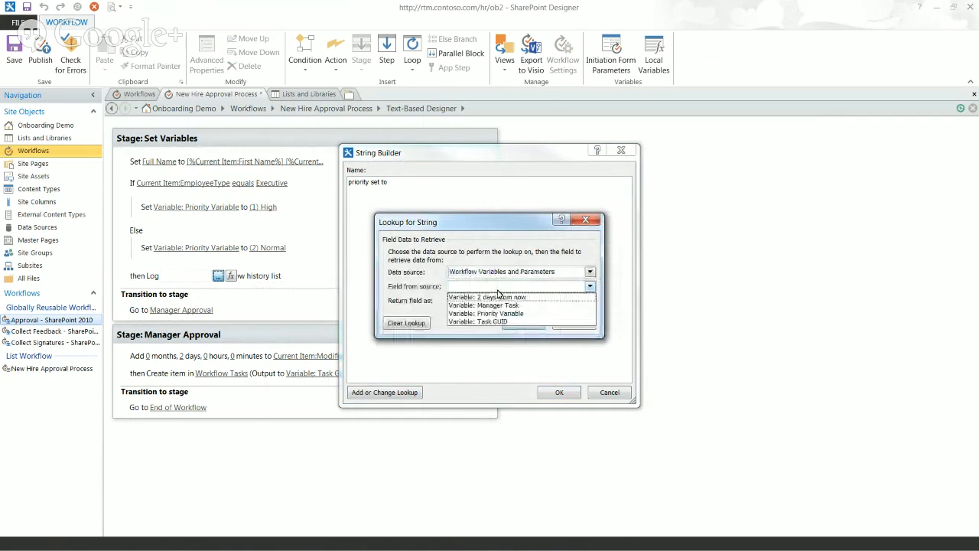
{"action": "left_click", "coordinate": [489, 313]}
{"action": "left_click", "coordinate": [524, 322]}
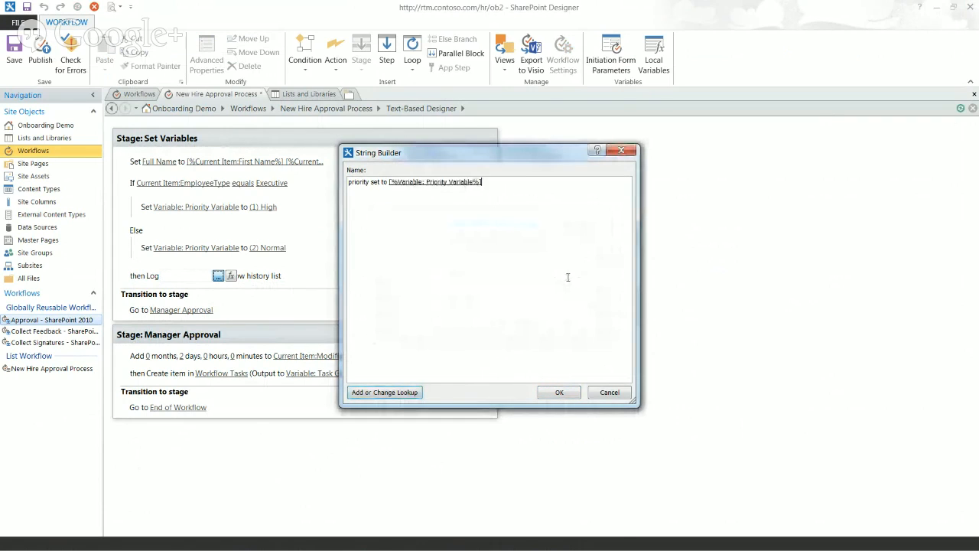
{"action": "type", "text": "because"}
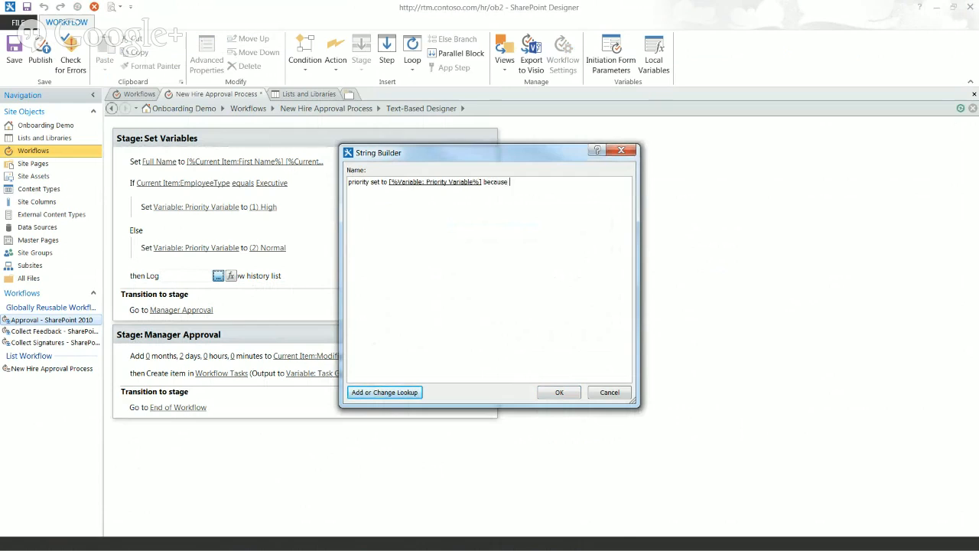
{"action": "type", "text": " employee is"}
Append the Current Item EmployeeType lookup and save the log message
{"action": "left_click", "coordinate": [385, 392]}
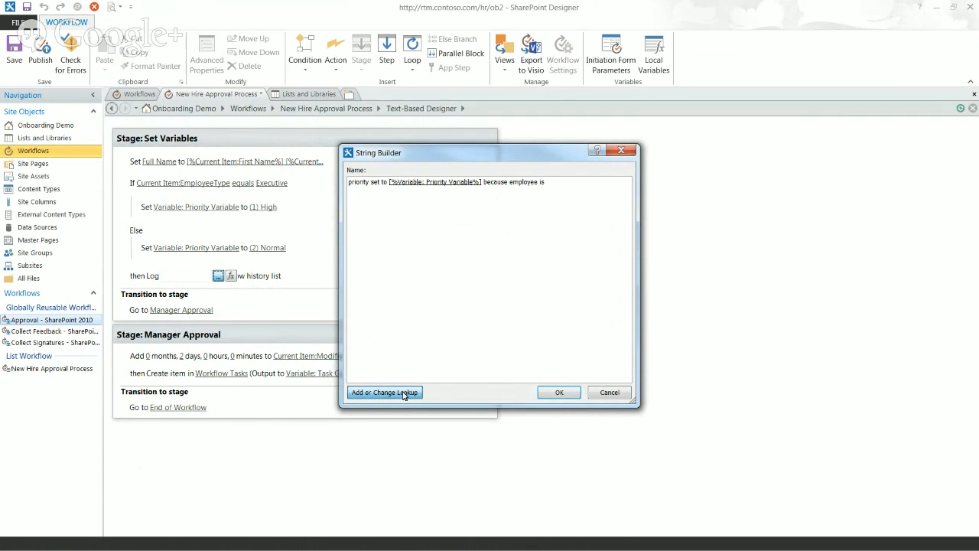
{"action": "key", "text": "Tab"}
{"action": "type", "text": "em"}
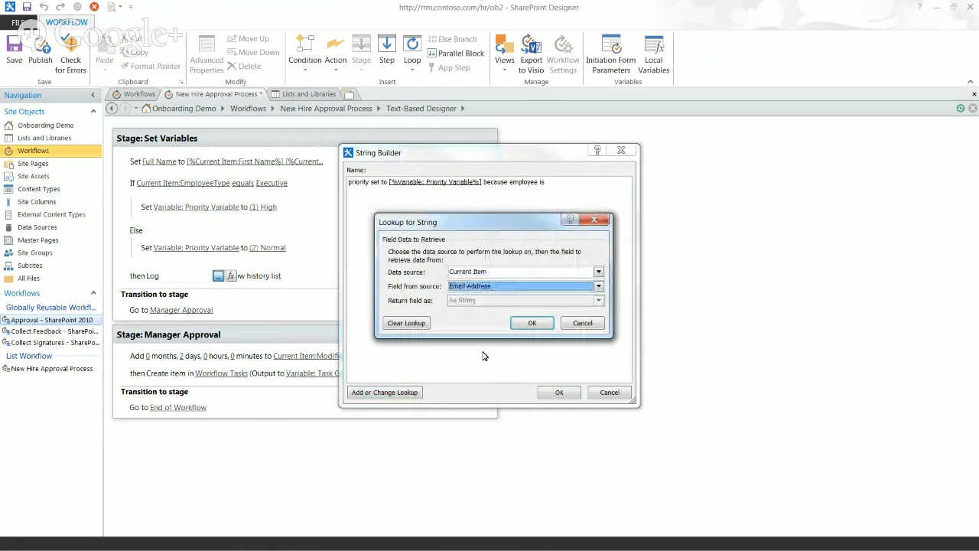
{"action": "type", "text": "ployeeType"}
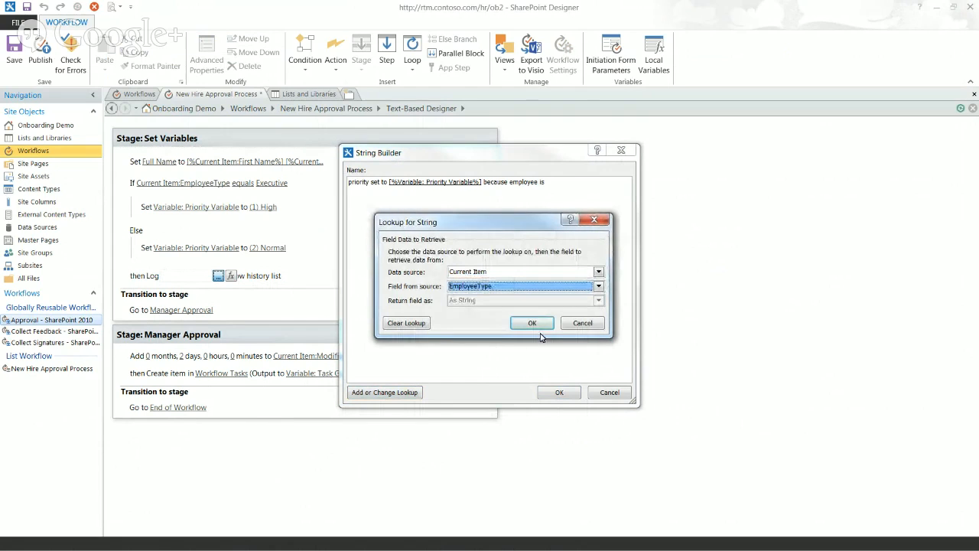
{"action": "left_click", "coordinate": [539, 325]}
{"action": "left_click", "coordinate": [558, 392]}
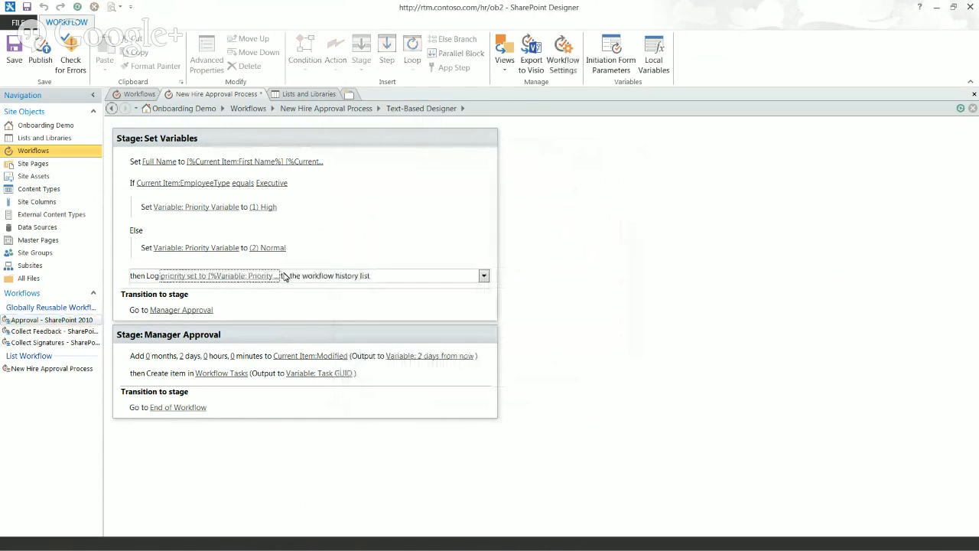
{"action": "left_click", "coordinate": [143, 373]}
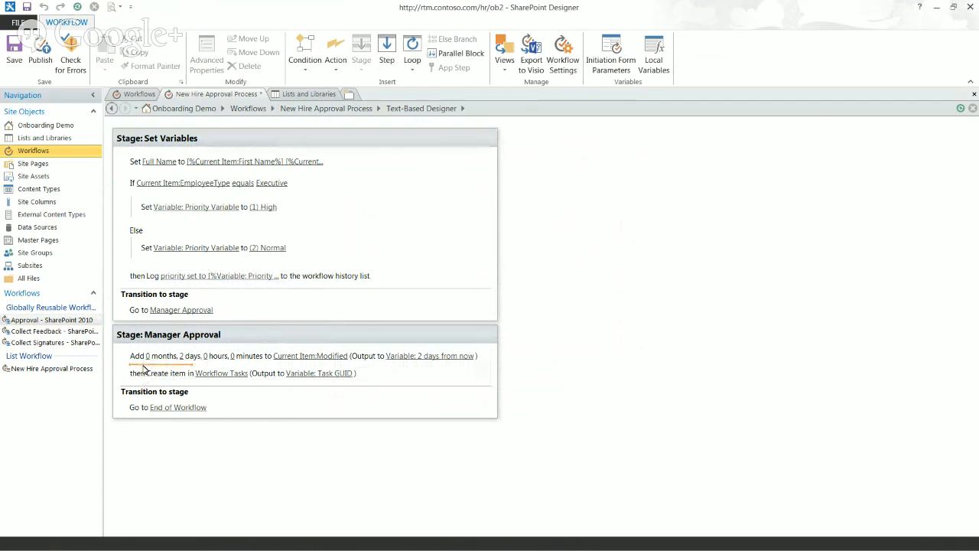
Before Create item, log 'date variable set to' followed by the 2 days from now variable
{"action": "type", "text": "log"}
{"action": "key", "text": "Return"}
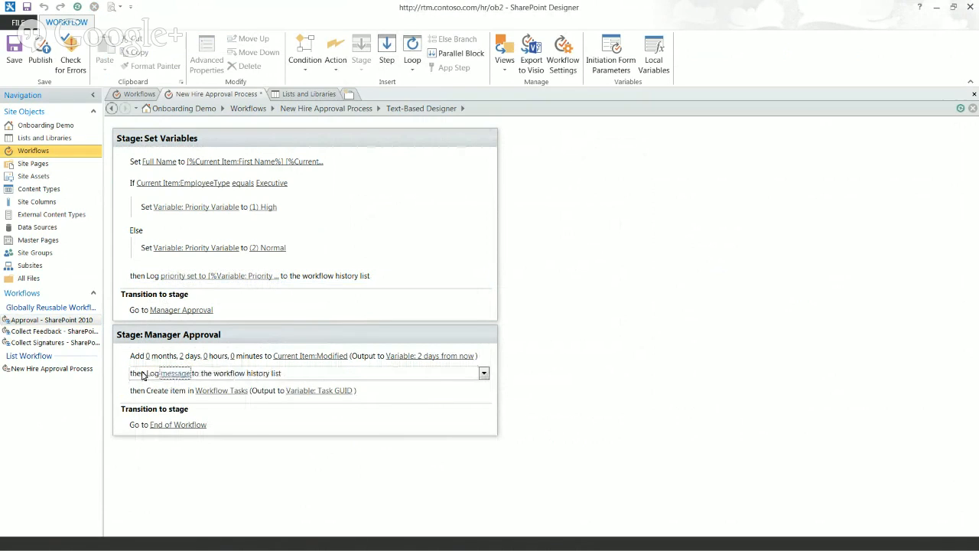
{"action": "type", "text": "d"}
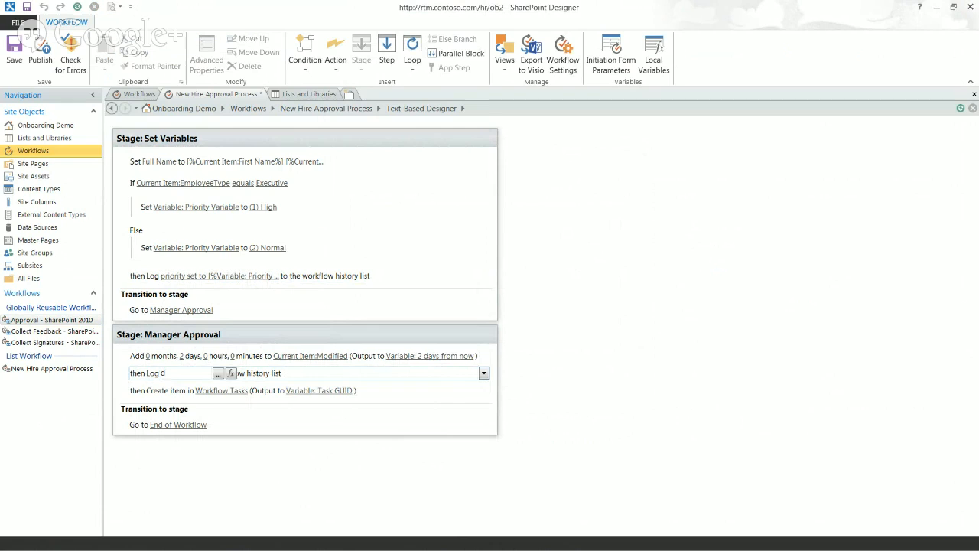
{"action": "type", "text": "ate variable set"}
{"action": "left_click", "coordinate": [142, 375]}
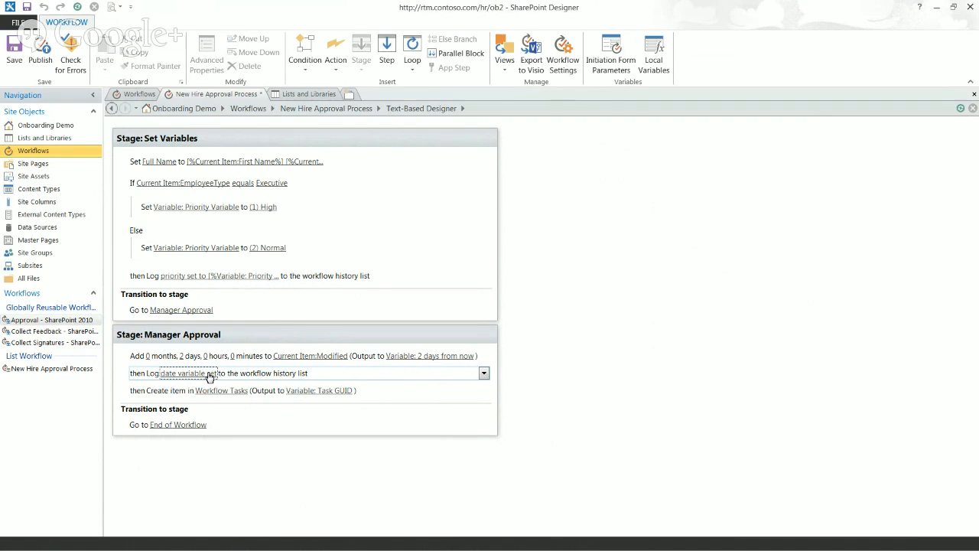
{"action": "left_click", "coordinate": [182, 374]}
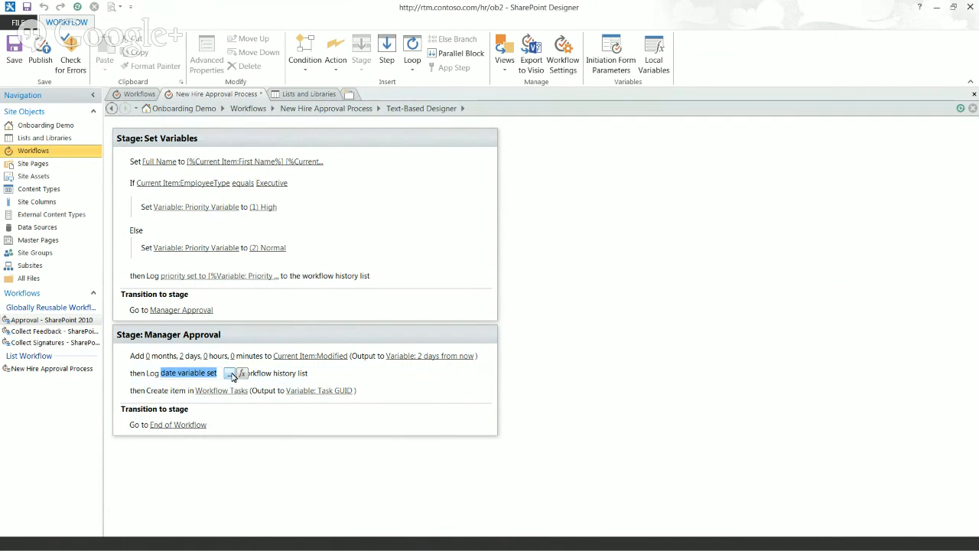
{"action": "left_click", "coordinate": [230, 373]}
{"action": "type", "text": "to"}
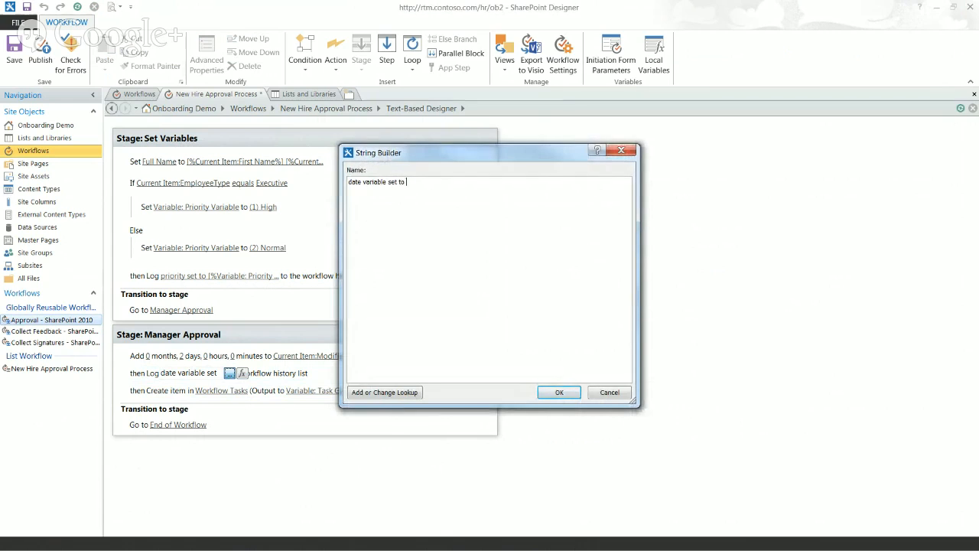
{"action": "left_click", "coordinate": [398, 392]}
{"action": "left_click", "coordinate": [590, 285]}
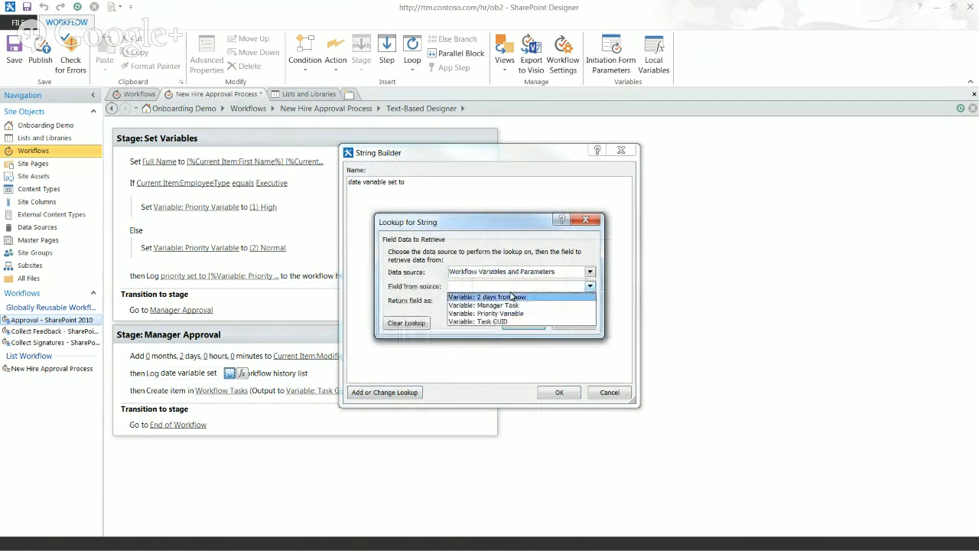
{"action": "left_click", "coordinate": [489, 293]}
{"action": "left_click", "coordinate": [522, 324]}
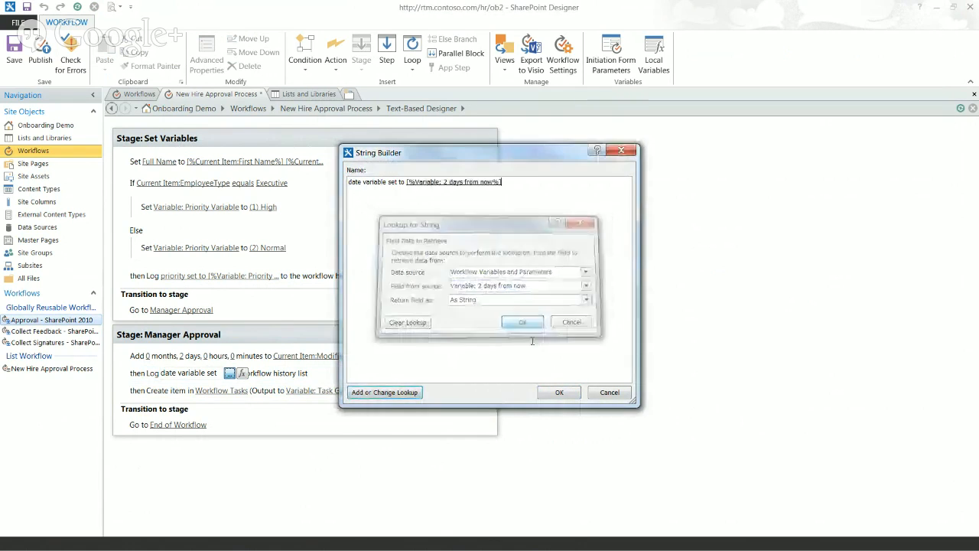
{"action": "left_click", "coordinate": [559, 392]}
After Create item, add a log action reading 'manager task created'
{"action": "left_click", "coordinate": [151, 402]}
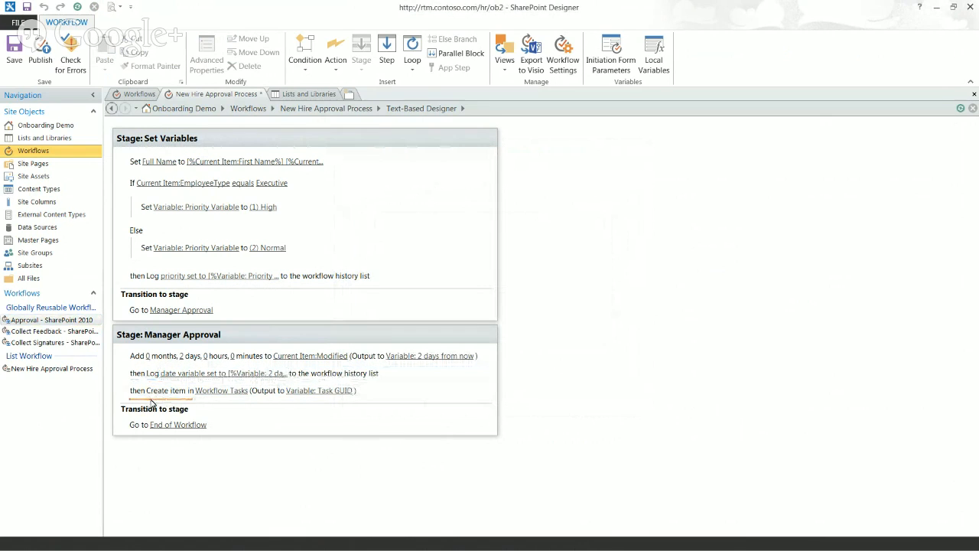
{"action": "type", "text": "log"}
{"action": "key", "text": "Return"}
{"action": "key", "text": "Return"}
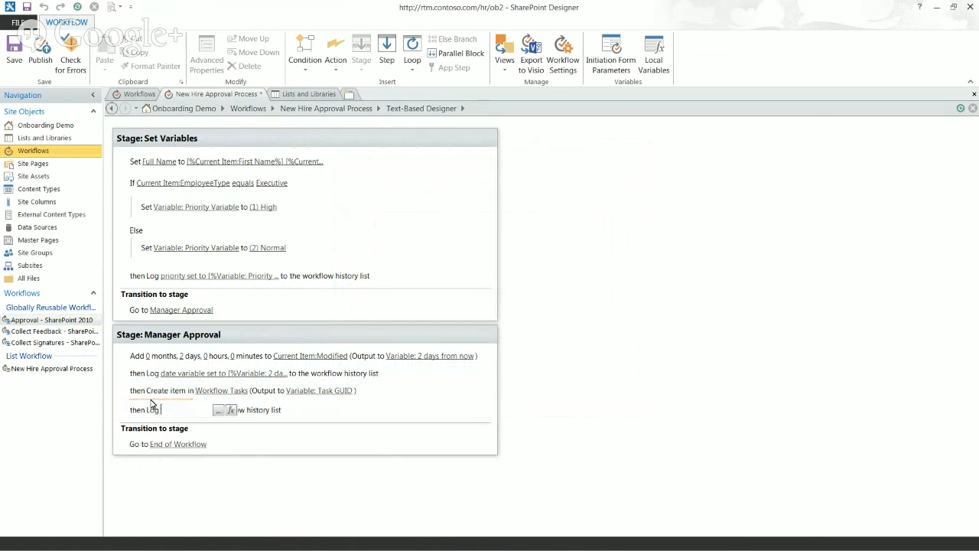
{"action": "type", "text": "manager task created"}
{"action": "key", "text": "Return"}
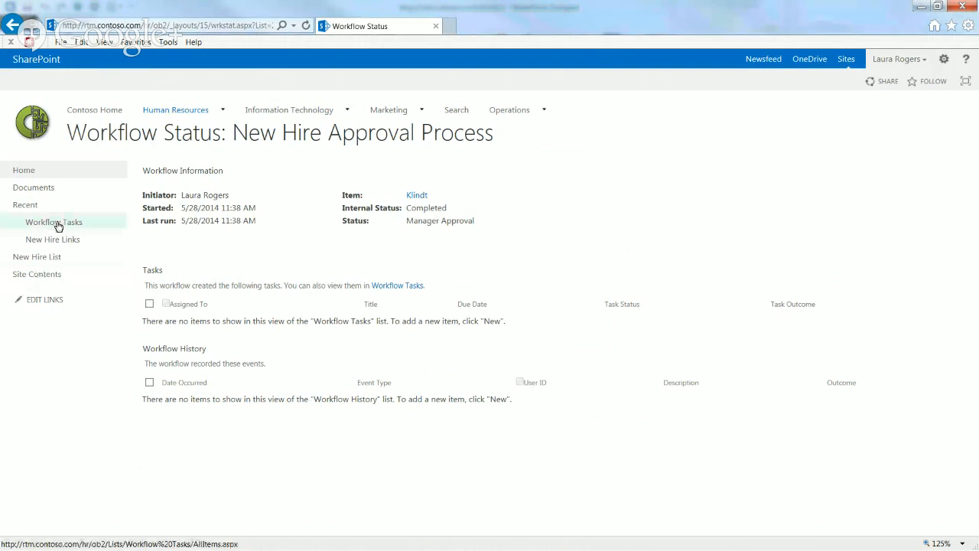
{"action": "left_click", "coordinate": [55, 221]}
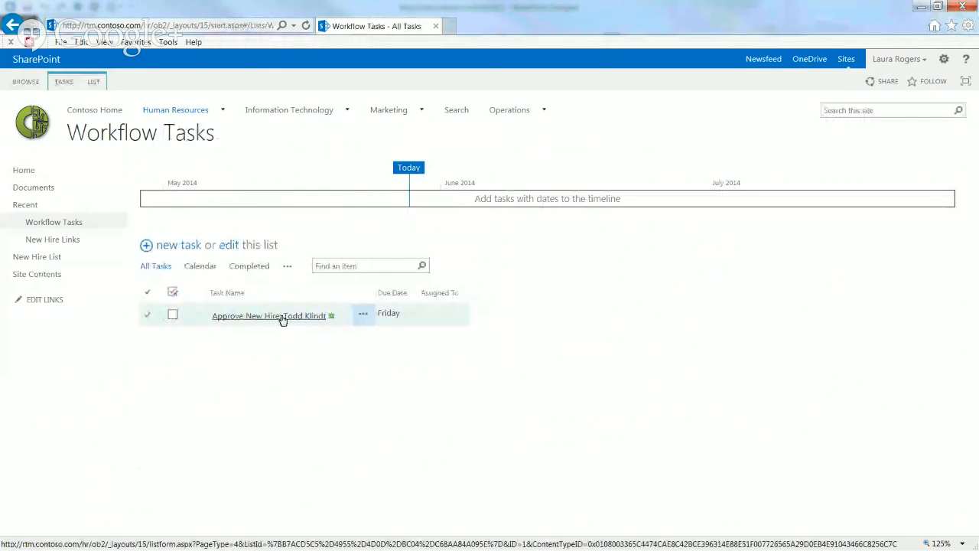
Open the Approve New Hire task in edit mode, then cancel so nothing changes
{"action": "left_click", "coordinate": [295, 319]}
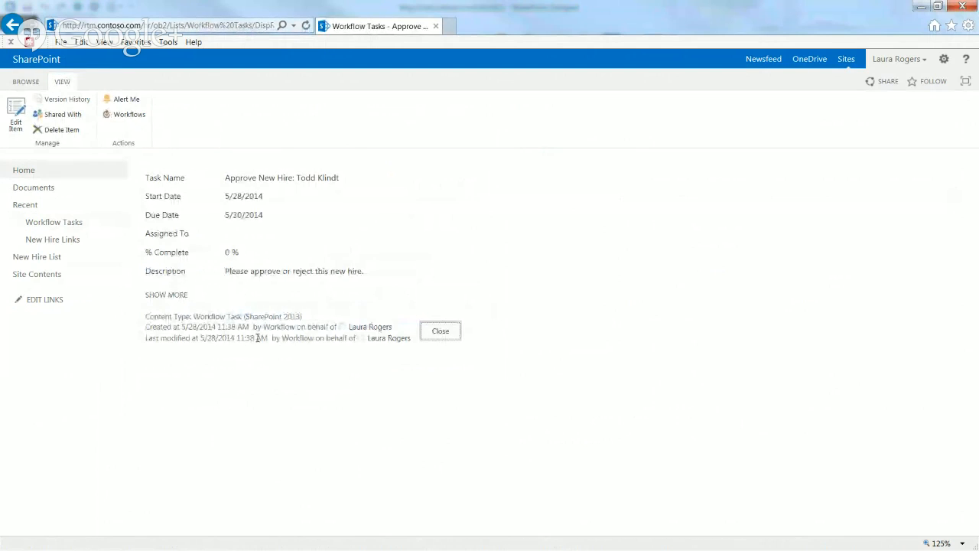
{"action": "left_click", "coordinate": [173, 295]}
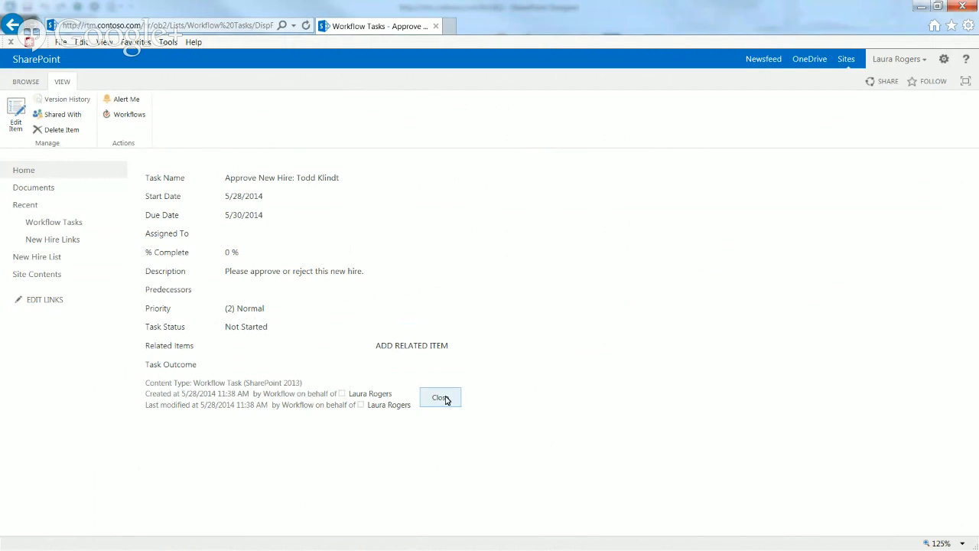
{"action": "left_click", "coordinate": [16, 116]}
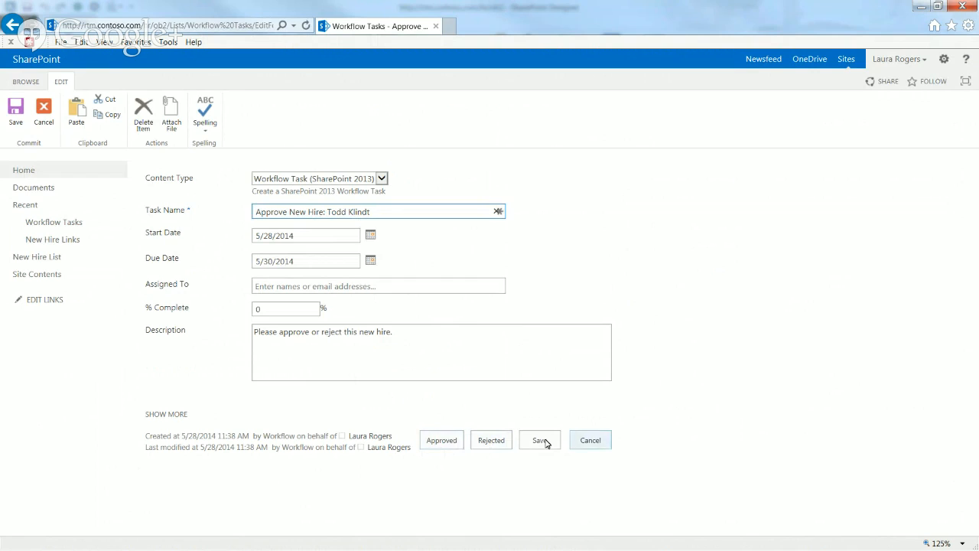
{"action": "left_click", "coordinate": [591, 441]}
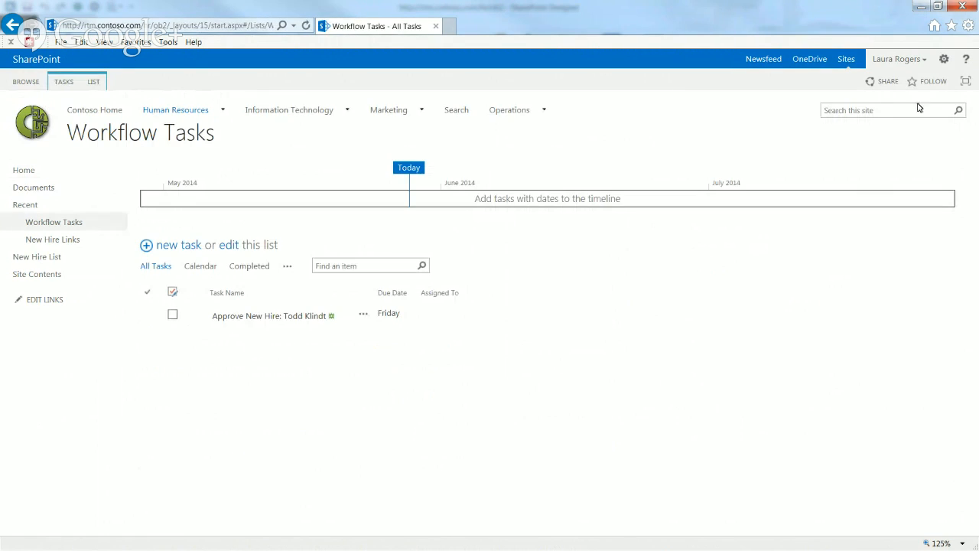
From Site settings, open Site content types and locate Workflow Task (SharePoint 2013) under List Content Types
{"action": "left_click", "coordinate": [944, 58]}
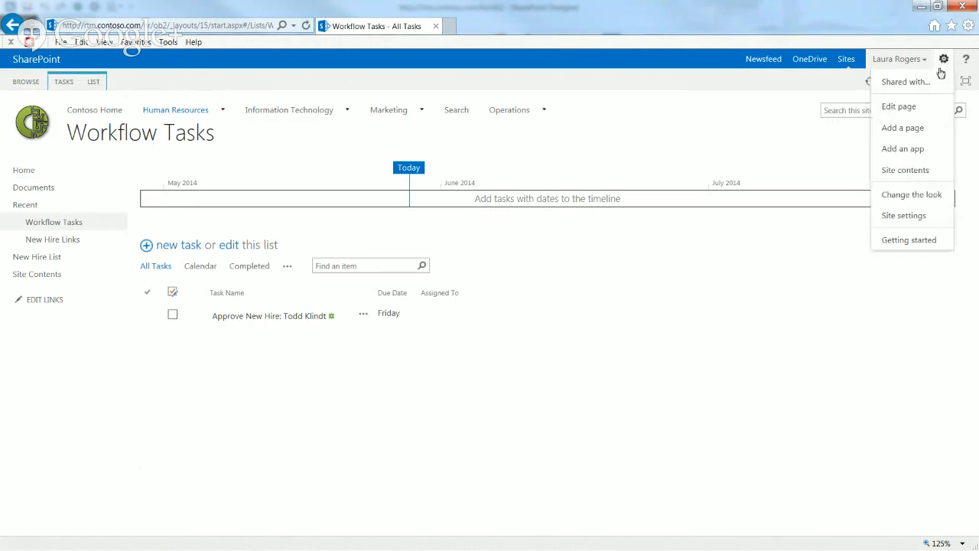
{"action": "left_click", "coordinate": [903, 217]}
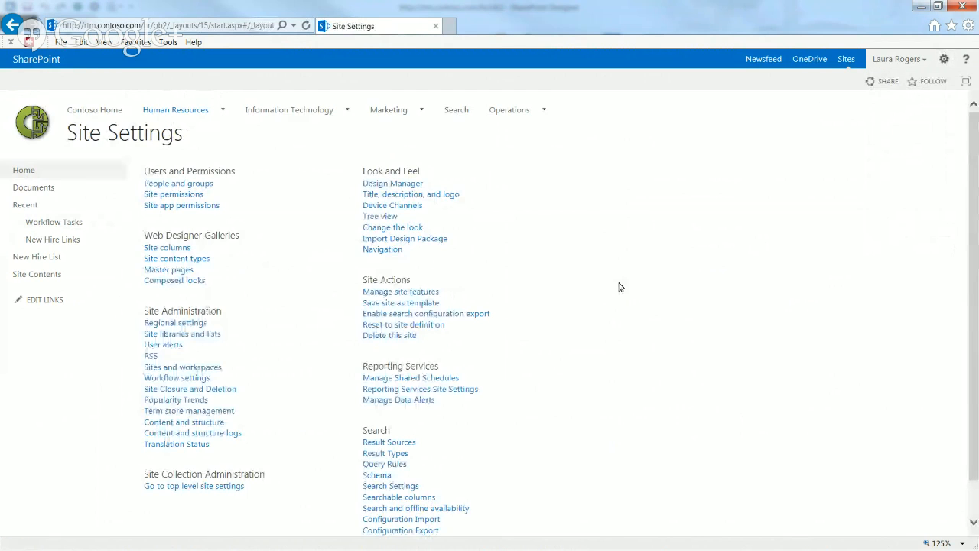
{"action": "left_click", "coordinate": [177, 257]}
{"action": "left_click_drag", "start_coordinate": [975, 182], "coordinate": [974, 425]}
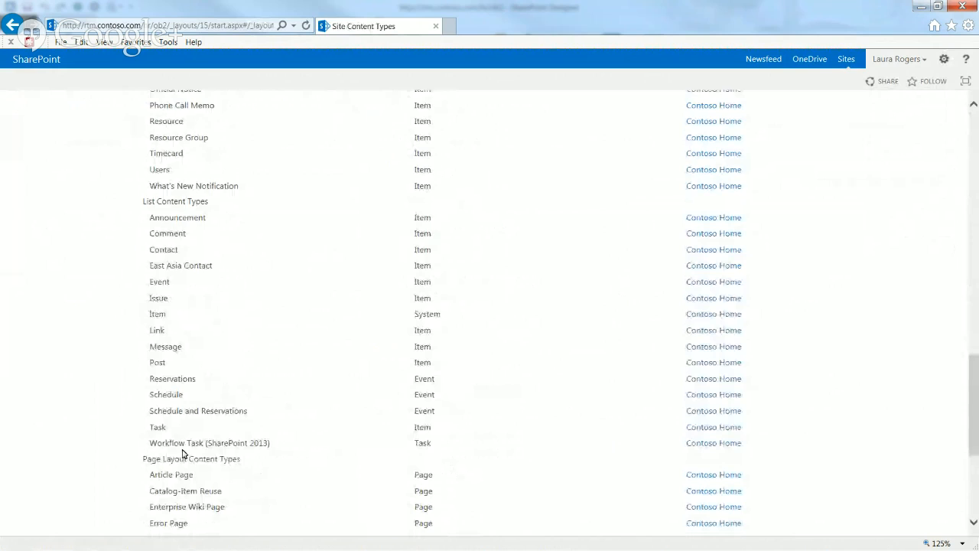
{"action": "left_click_drag", "start_coordinate": [150, 442], "coordinate": [277, 442]}
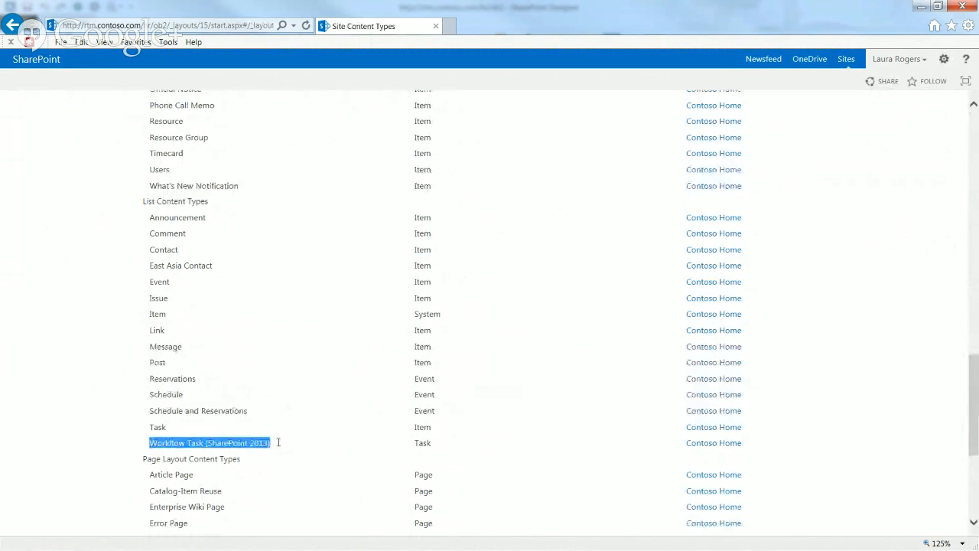
{"action": "left_click", "coordinate": [157, 442]}
{"action": "mouse_move", "coordinate": [150, 442]}
{"action": "left_mouse_down"}
{"action": "mouse_move", "coordinate": [257, 448]}
{"action": "mouse_move", "coordinate": [154, 451]}
{"action": "left_mouse_up"}
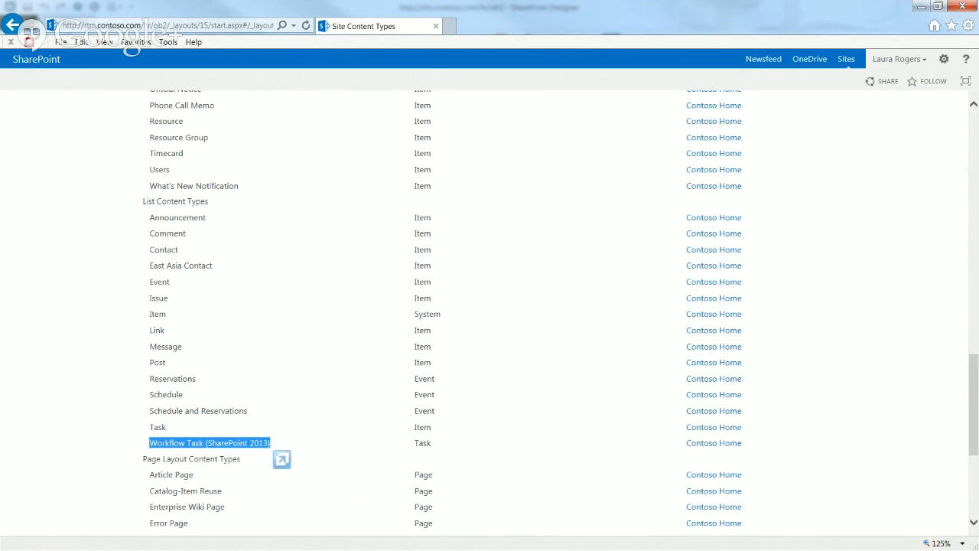
{"action": "left_click", "coordinate": [278, 315]}
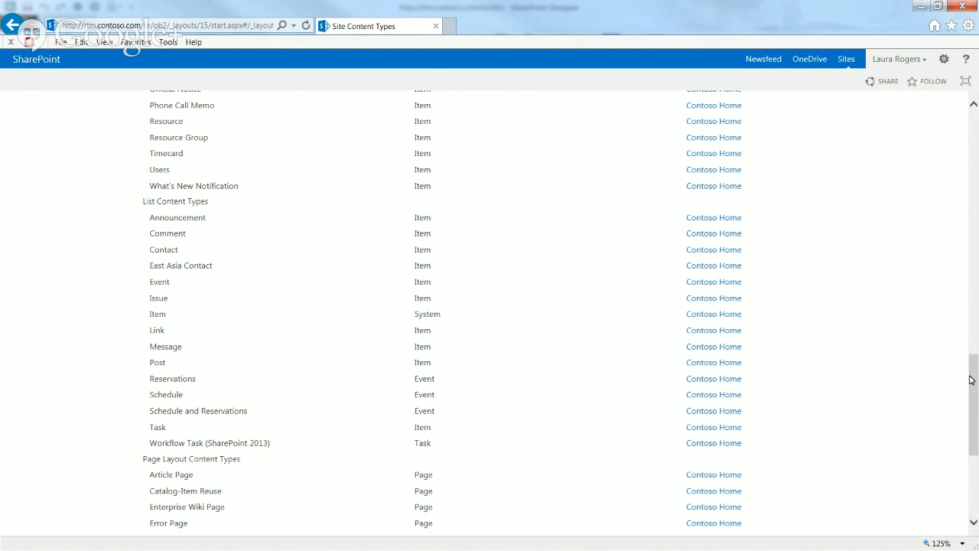
Start a new content type named New Hire Phone Task, describing when the new hire's phone number is needed
{"action": "left_click_drag", "start_coordinate": [970, 380], "coordinate": [973, 136]}
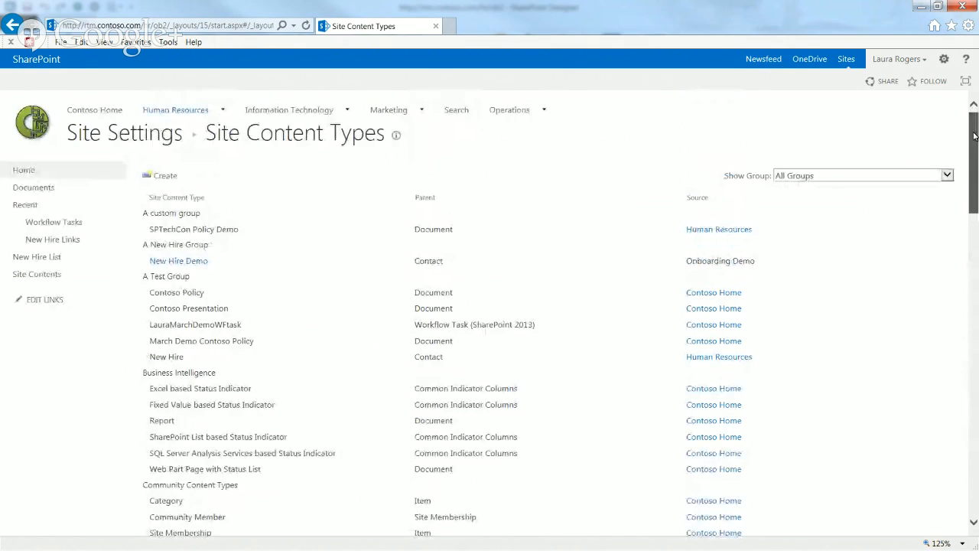
{"action": "scroll", "coordinate": [973, 136], "scroll_direction": "down", "scroll_amount": 7}
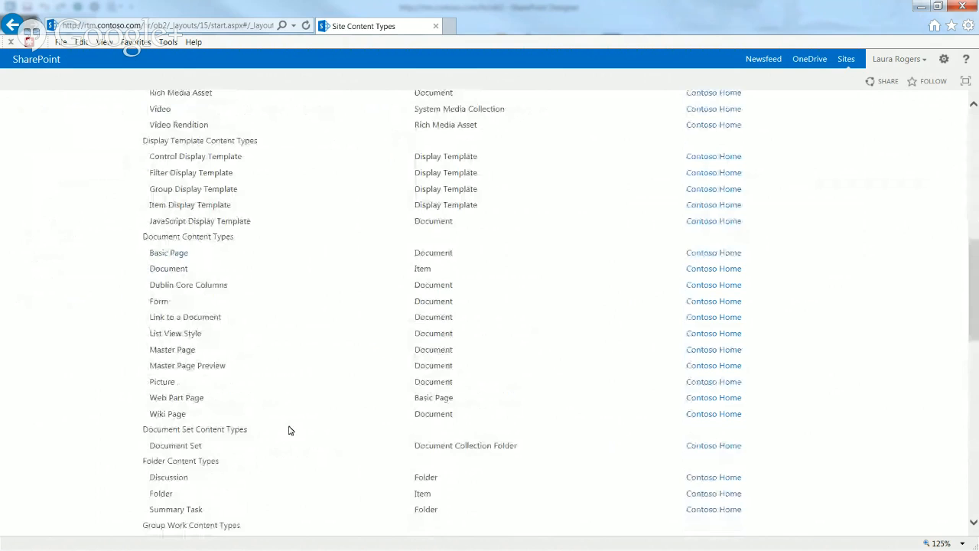
{"action": "left_click_drag", "start_coordinate": [973, 276], "coordinate": [973, 111]}
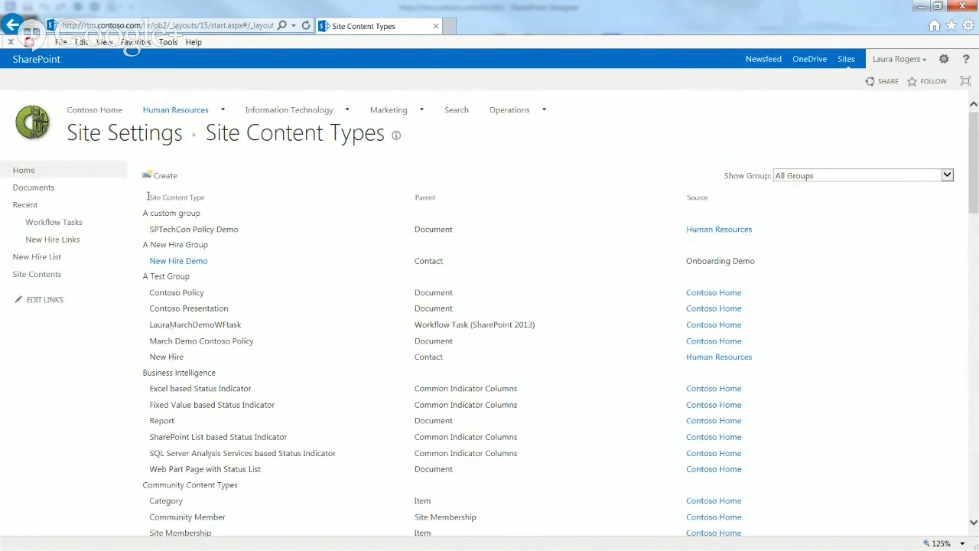
{"action": "left_click", "coordinate": [166, 176]}
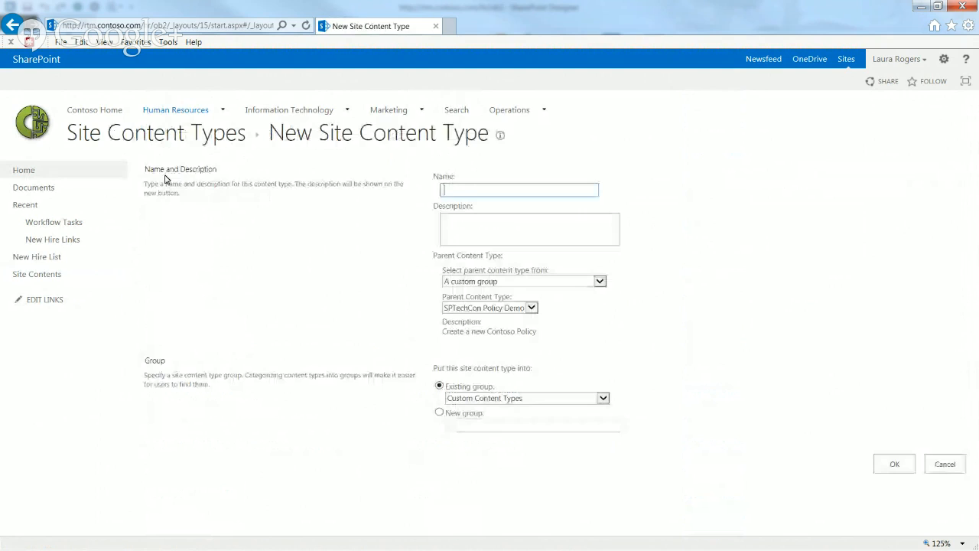
{"action": "left_click", "coordinate": [487, 191]}
{"action": "type", "text": "New H"}
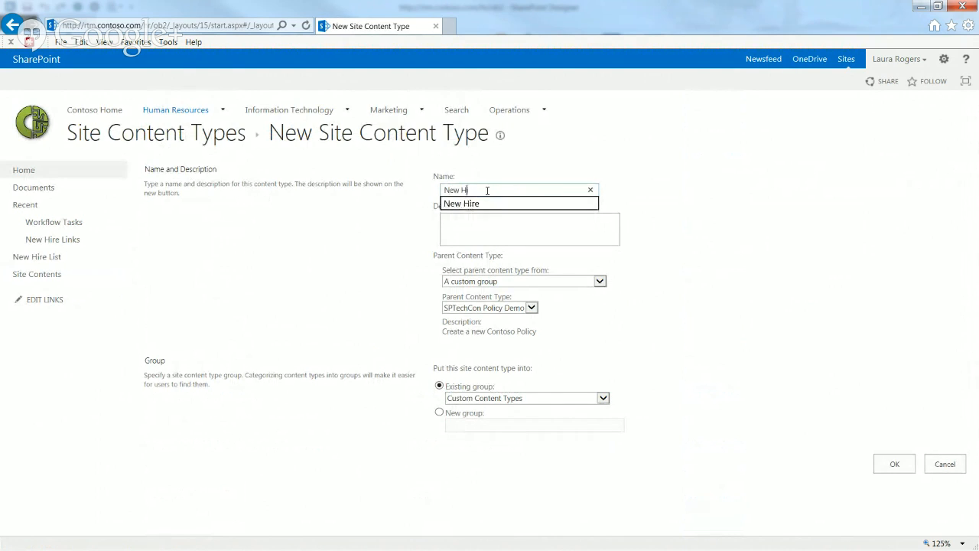
{"action": "key", "text": "Down"}
{"action": "key", "text": "Return"}
{"action": "type", "text": "Phone Tasik"}
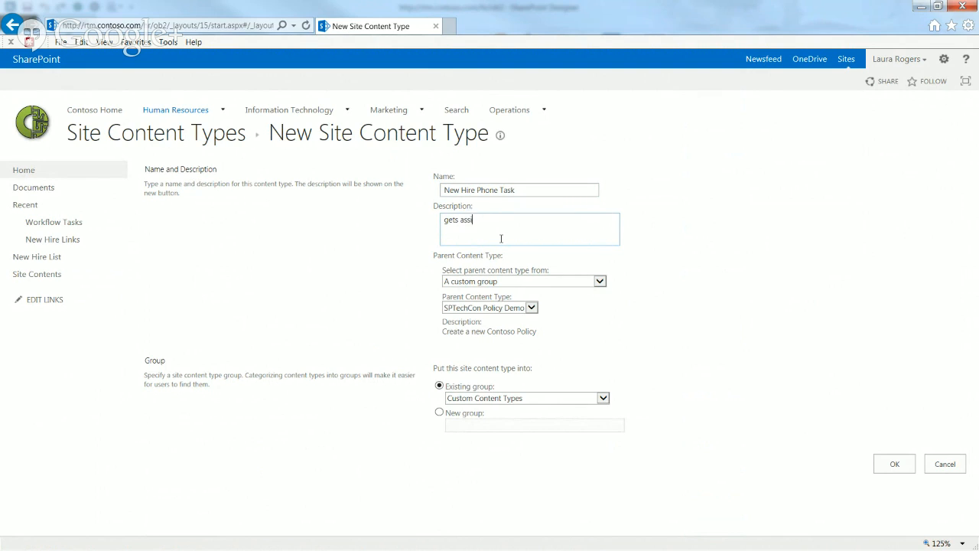
{"action": "type", "text": "when new hire's phone numbert"}
{"action": "key", "text": "BackSpace"}
{"action": "type", "text": "needs to be created."}
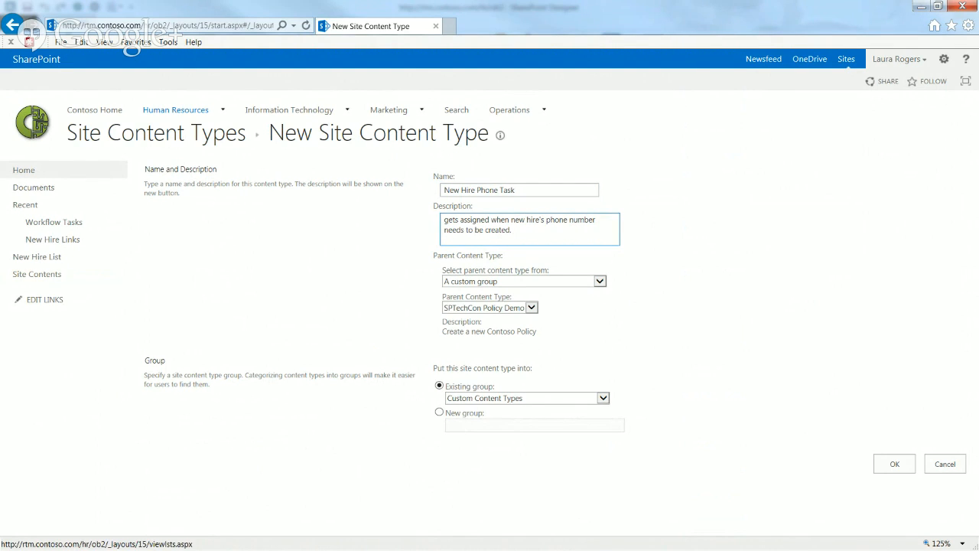
Base it on List Content Types > Workflow Task (SharePoint 2013), put it in A New Hire Group, and create it
{"action": "key", "text": "alt+Tab"}
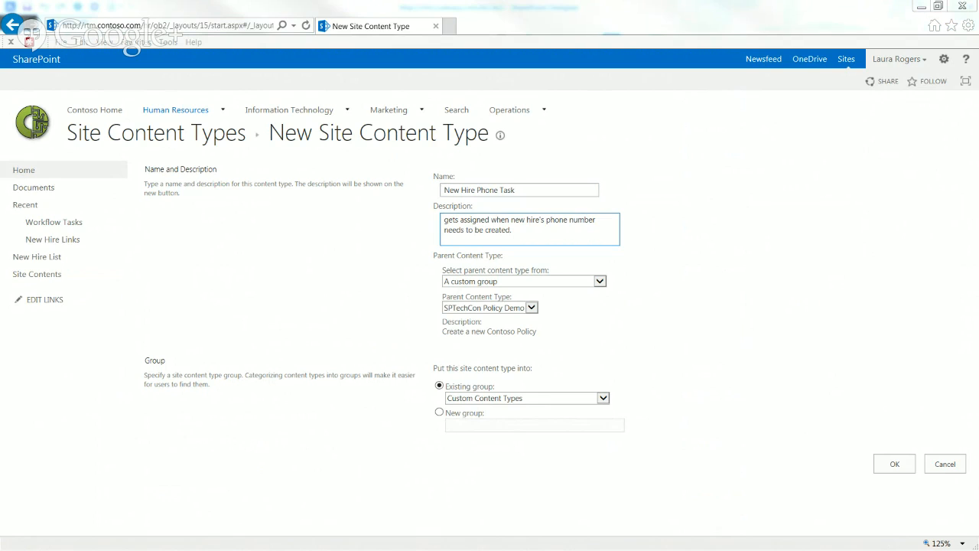
{"action": "left_click", "coordinate": [540, 229]}
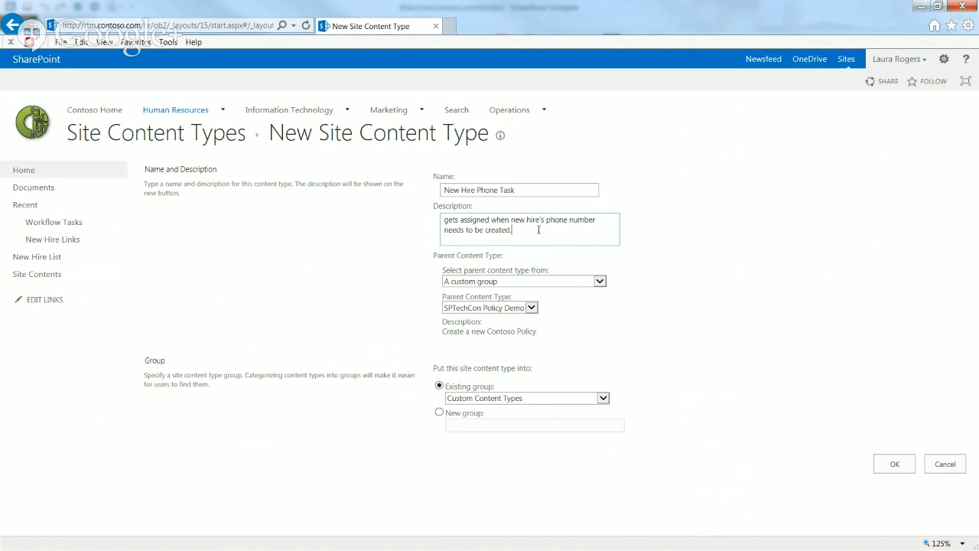
{"action": "left_click", "coordinate": [544, 281]}
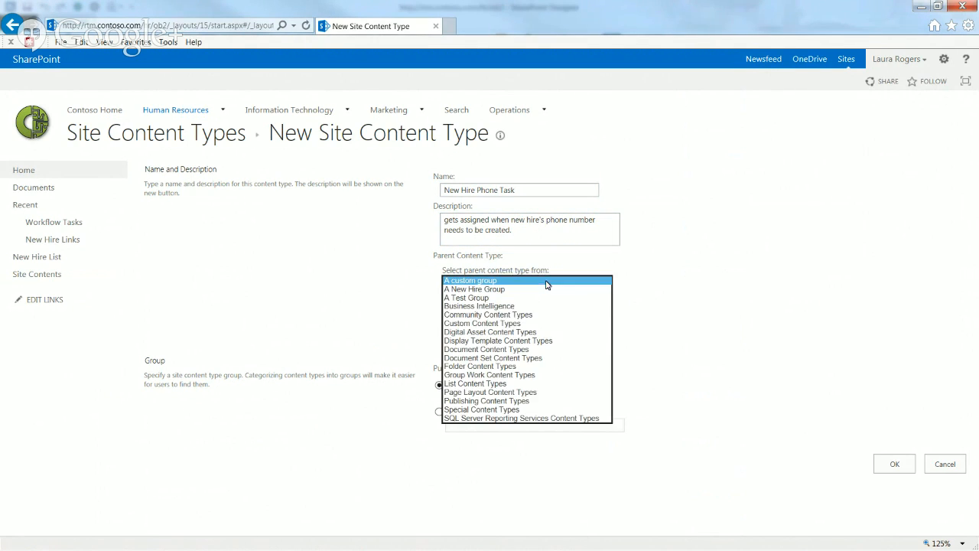
{"action": "left_click", "coordinate": [487, 384]}
{"action": "left_click", "coordinate": [501, 309]}
{"action": "left_click", "coordinate": [482, 428]}
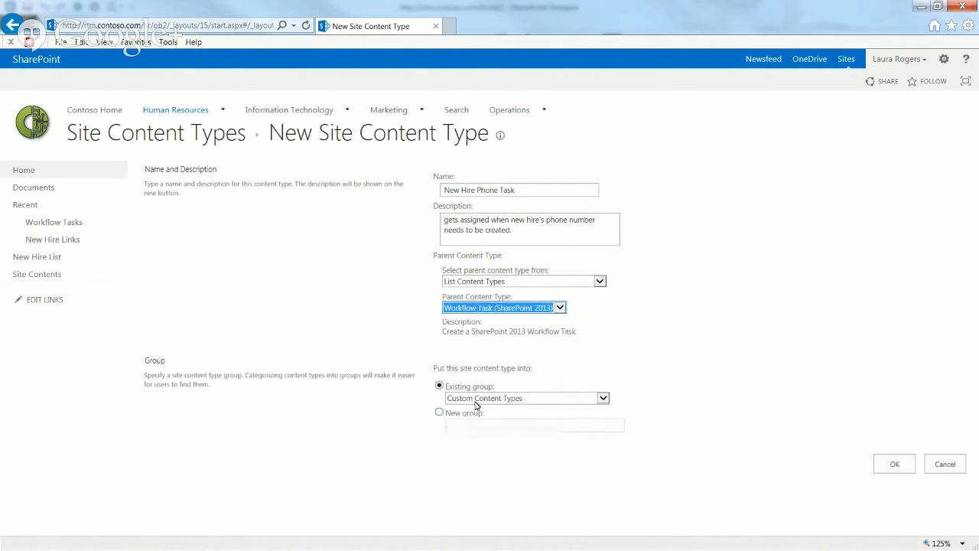
{"action": "left_click", "coordinate": [486, 401]}
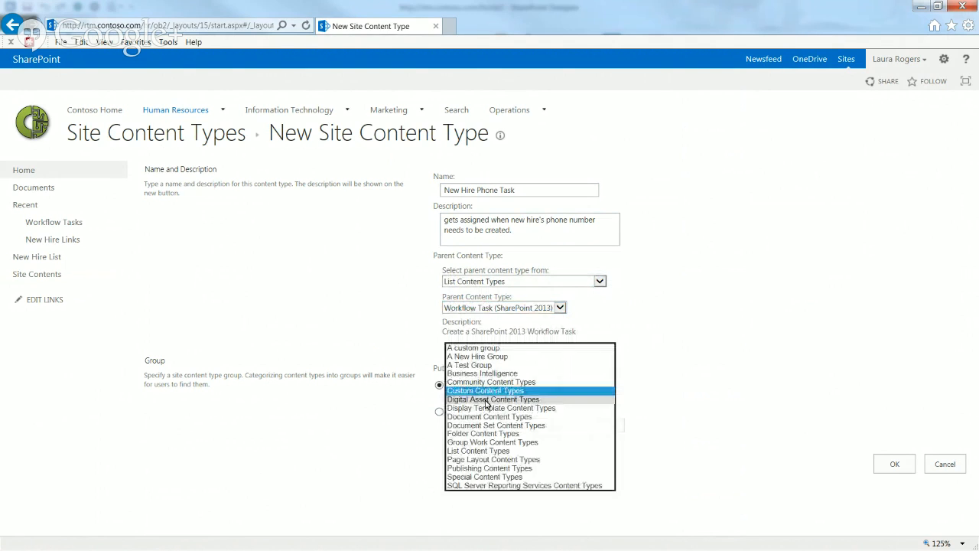
{"action": "left_click", "coordinate": [483, 357]}
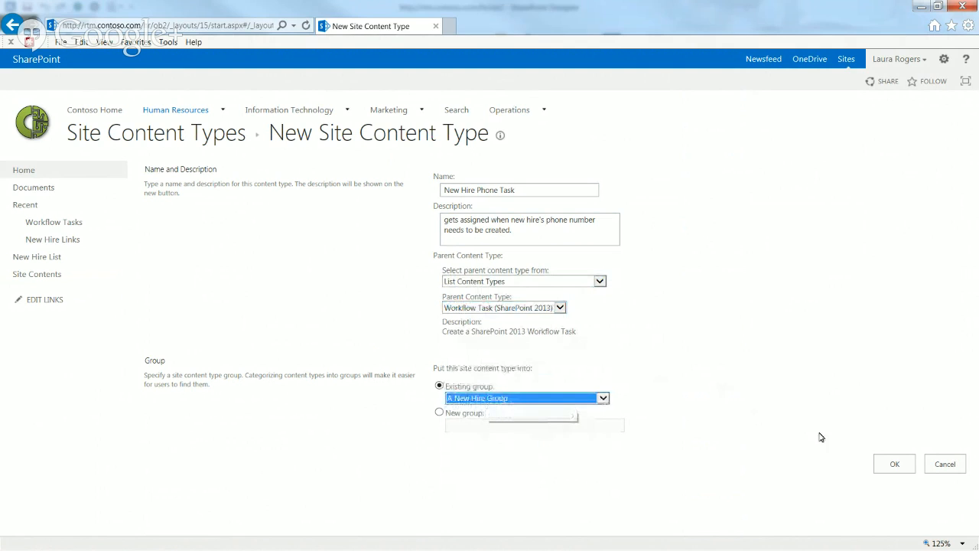
{"action": "left_click", "coordinate": [894, 467]}
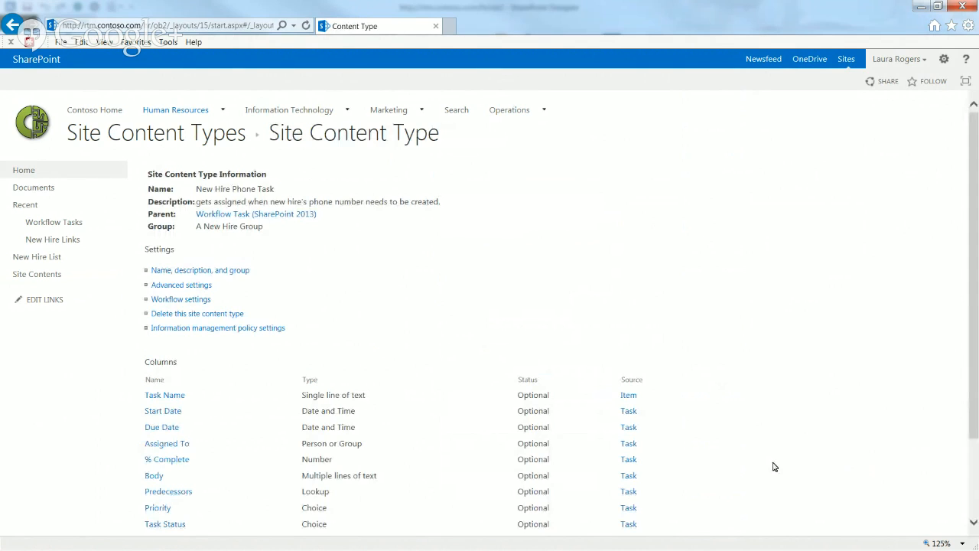
Add a new Task Outcome column 'Task Completed Outcome' with the single choice Completed, also the default
{"action": "left_click_drag", "start_coordinate": [976, 299], "coordinate": [976, 367]}
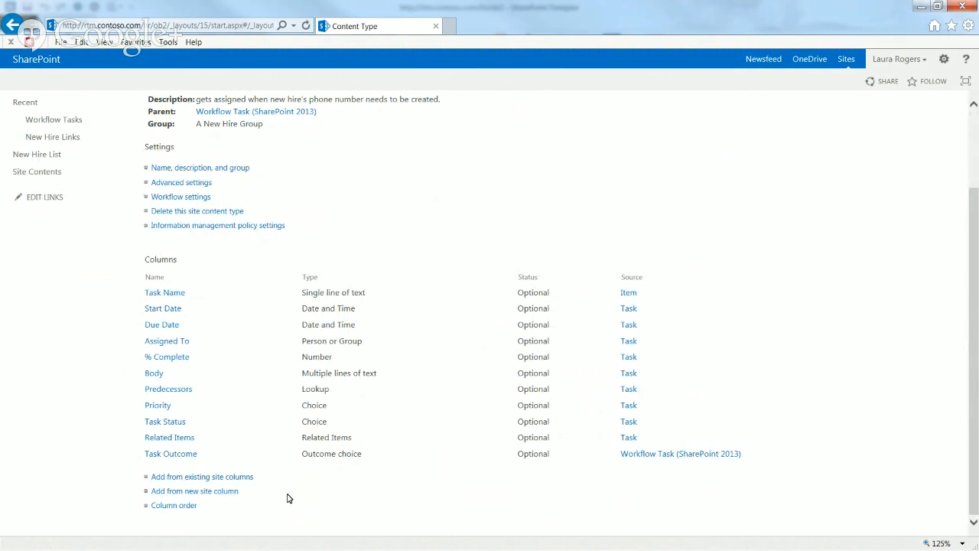
{"action": "left_click", "coordinate": [220, 496]}
{"action": "type", "text": "Tas"}
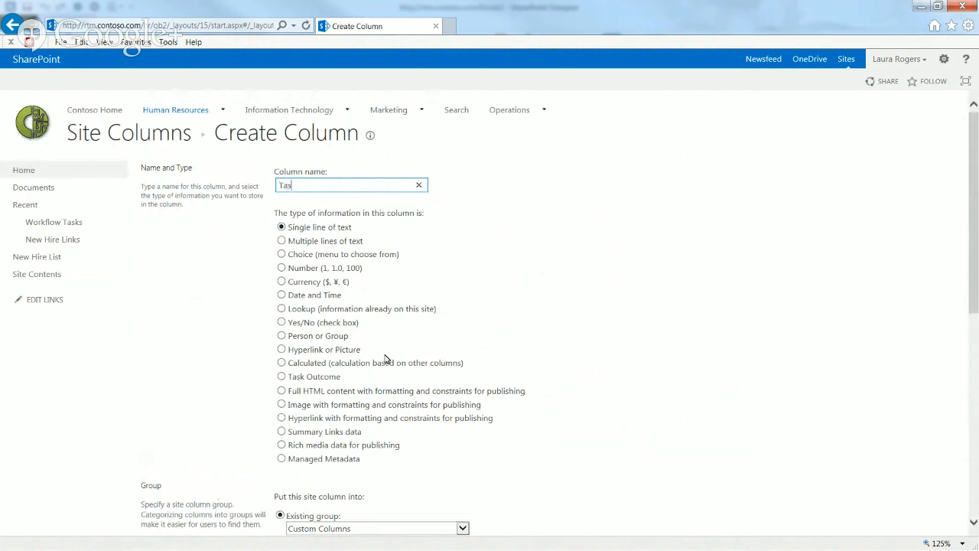
{"action": "type", "text": "k Completed Outcome"}
{"action": "left_click", "coordinate": [282, 376]}
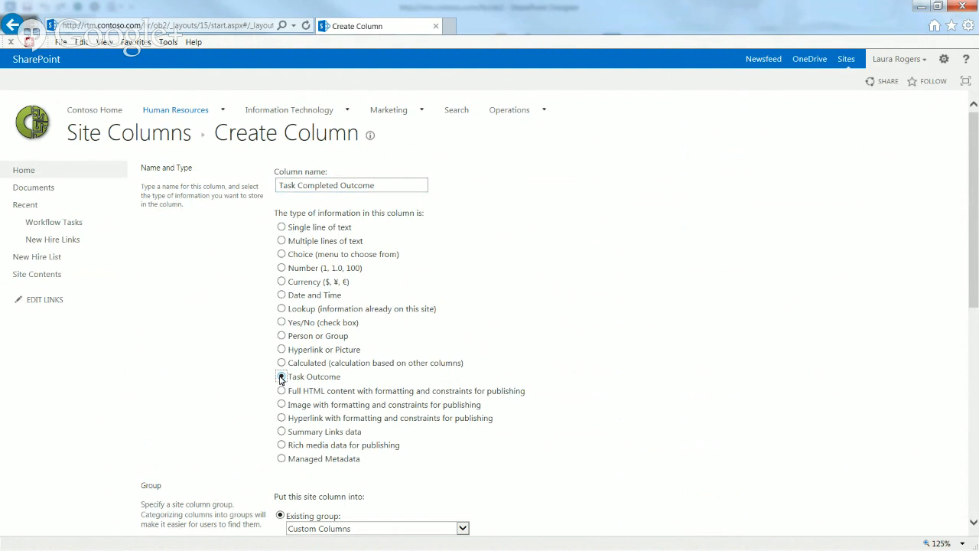
{"action": "left_click_drag", "start_coordinate": [971, 268], "coordinate": [976, 384]}
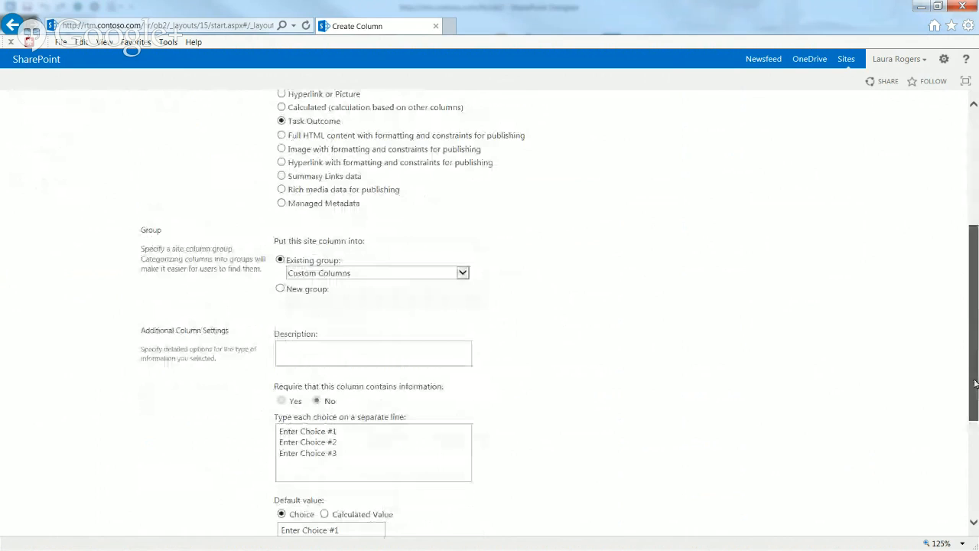
{"action": "left_click_drag", "start_coordinate": [339, 453], "coordinate": [271, 419]}
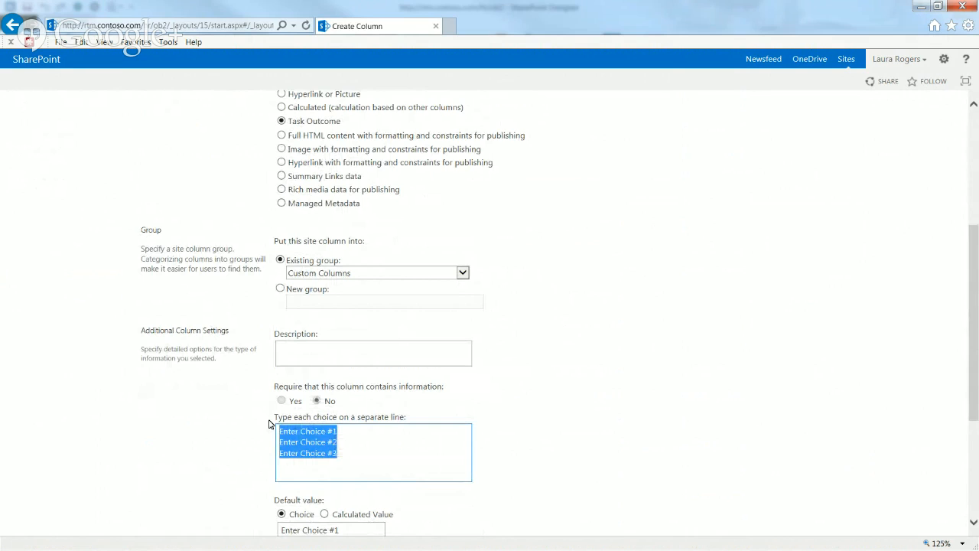
{"action": "type", "text": "Completed"}
{"action": "left_click", "coordinate": [332, 527]}
{"action": "left_click_drag", "start_coordinate": [976, 373], "coordinate": [976, 467]}
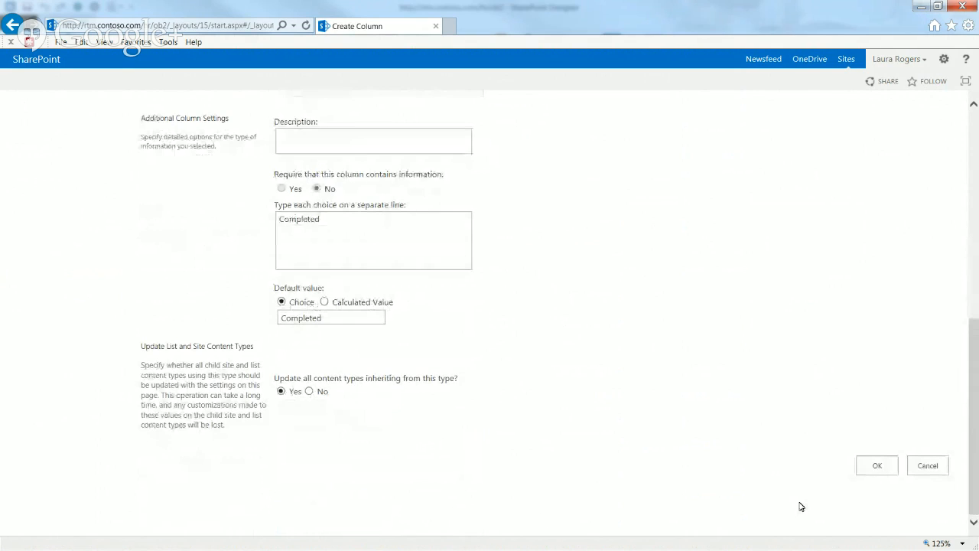
{"action": "left_click", "coordinate": [874, 466]}
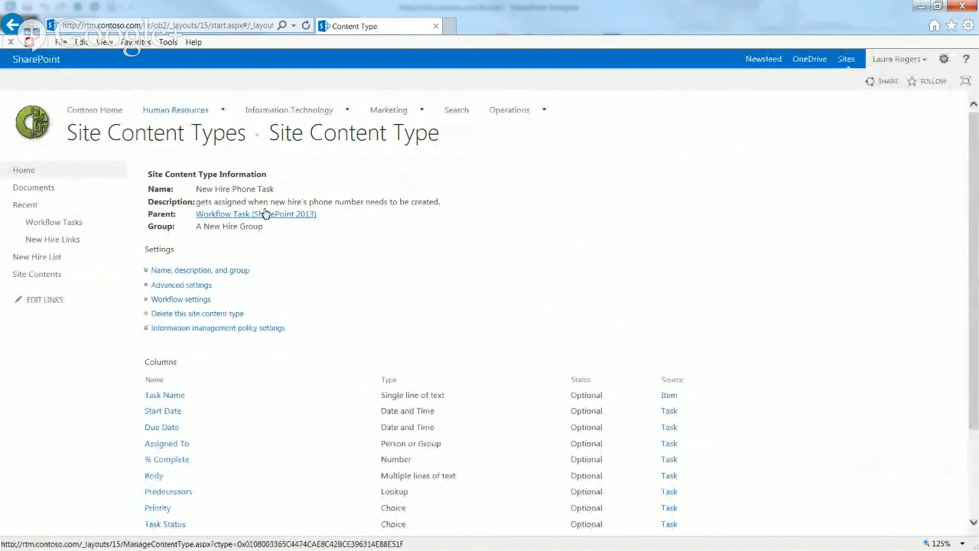
Queue the existing Business Phone site column, found under All Groups, for adding
{"action": "left_click_drag", "start_coordinate": [976, 190], "coordinate": [978, 277]}
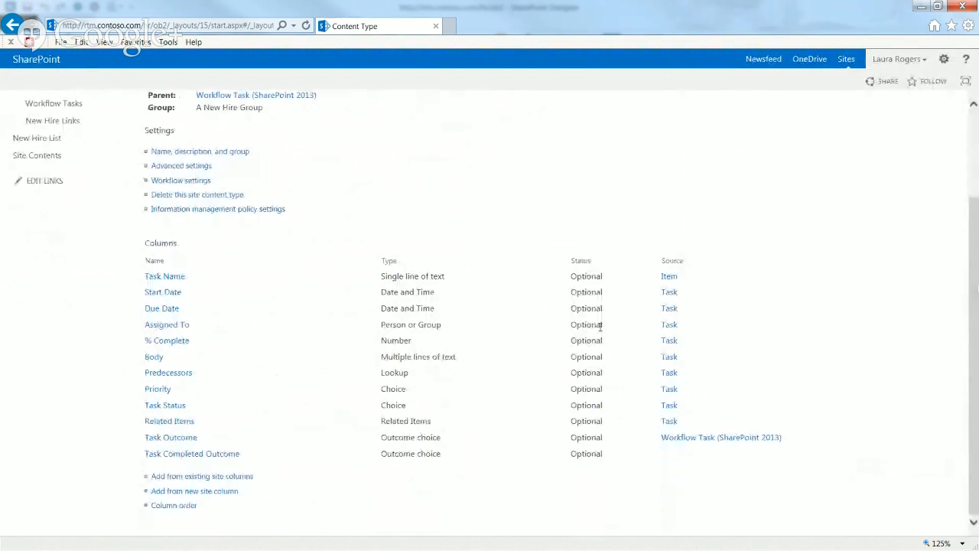
{"action": "left_click", "coordinate": [203, 477]}
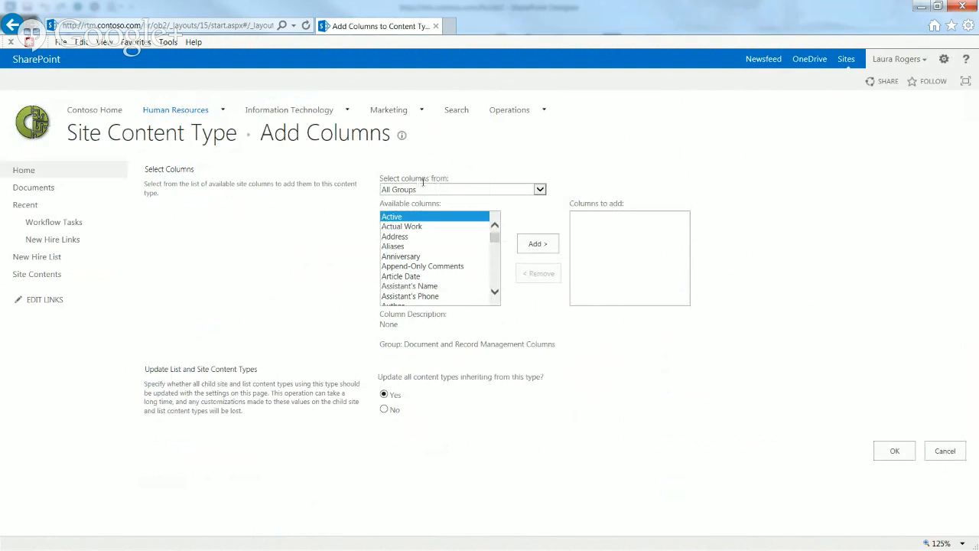
{"action": "left_click", "coordinate": [424, 189]}
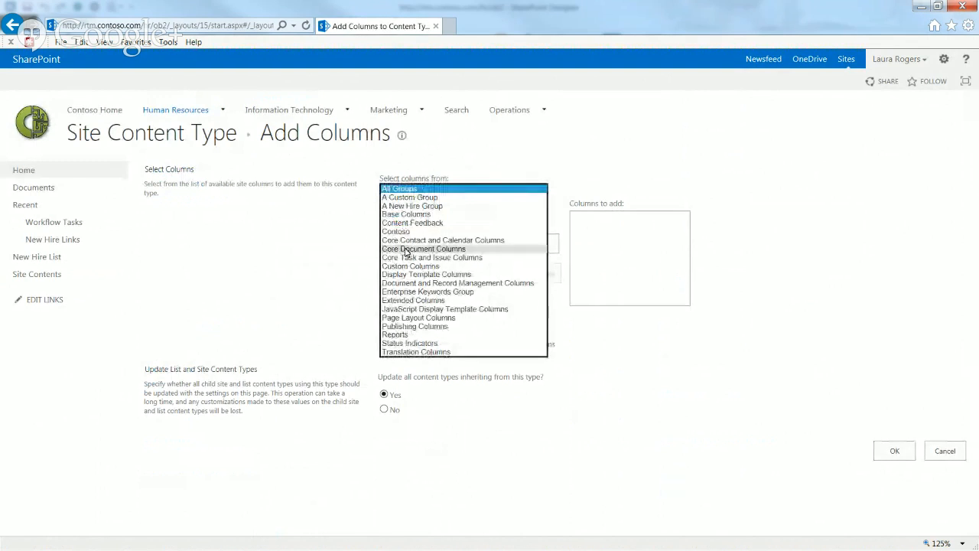
{"action": "left_click", "coordinate": [420, 209]}
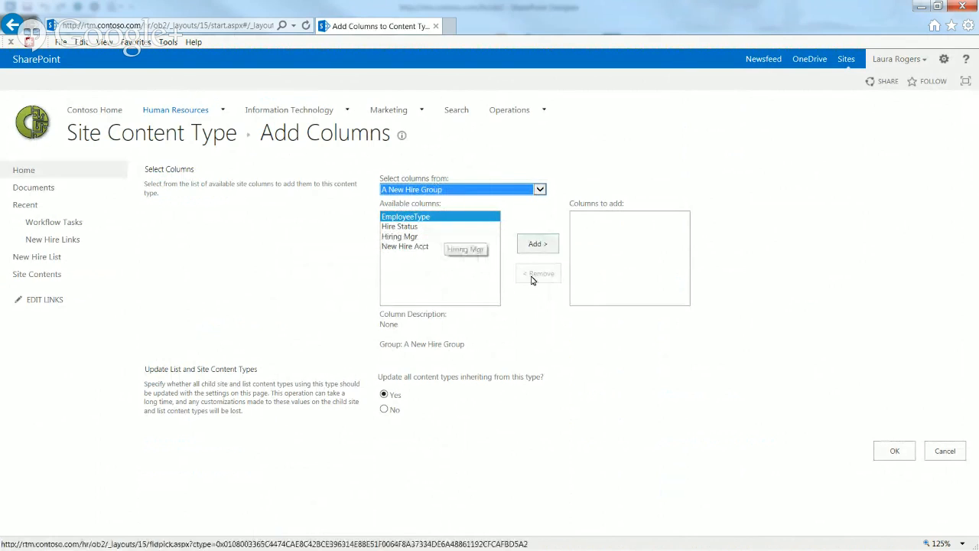
{"action": "left_click", "coordinate": [450, 190]}
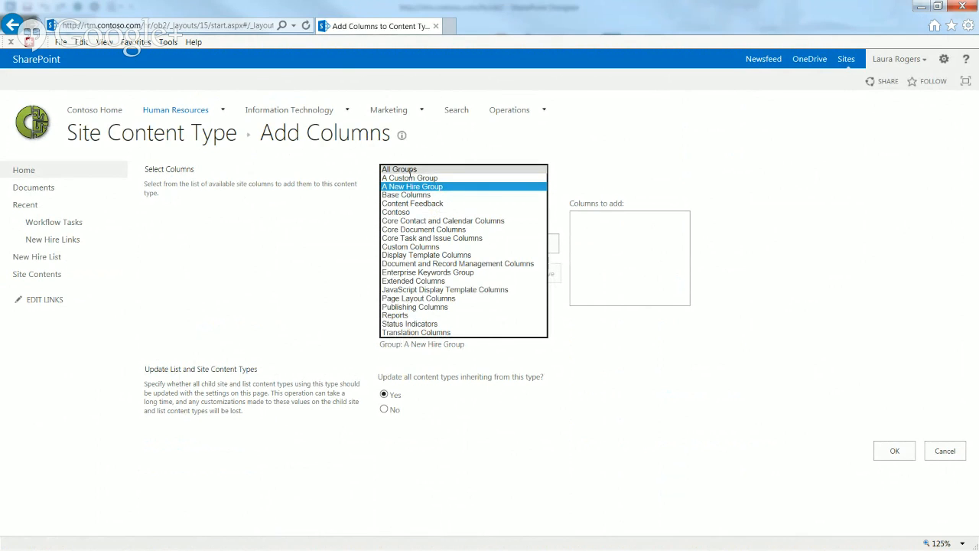
{"action": "left_click", "coordinate": [390, 169]}
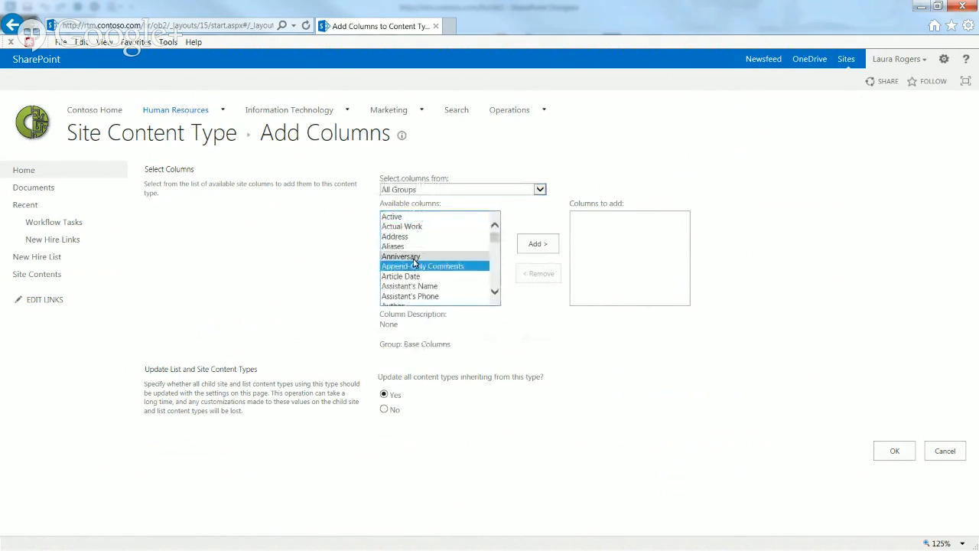
{"action": "key", "text": "Down"}
{"action": "key", "text": "Down"}
{"action": "key", "text": "Down"}
{"action": "key", "text": "Down"}
{"action": "key", "text": "Down"}
{"action": "key", "text": "Down"}
{"action": "key", "text": "Down"}
{"action": "key", "text": "Down"}
{"action": "key", "text": "Down"}
{"action": "key", "text": "Down"}
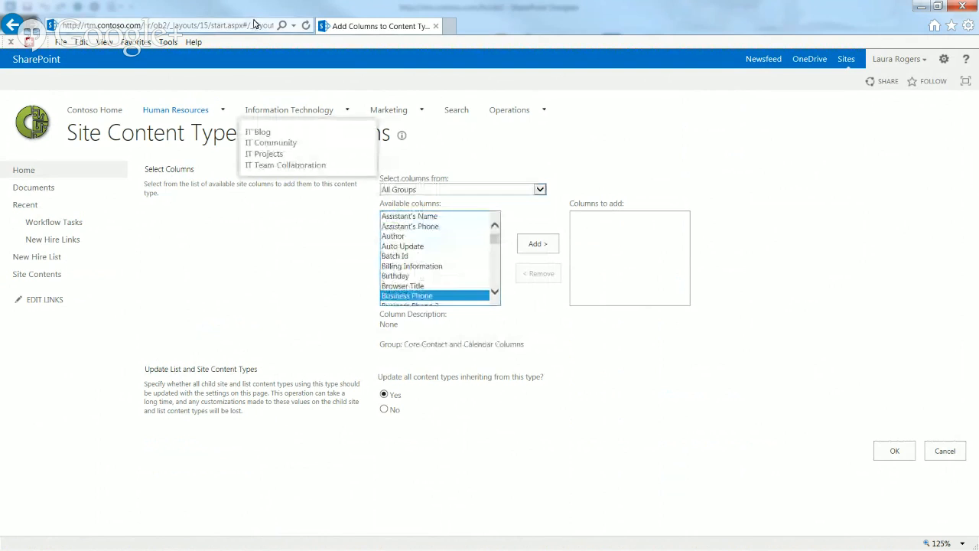
{"action": "left_click", "coordinate": [538, 246]}
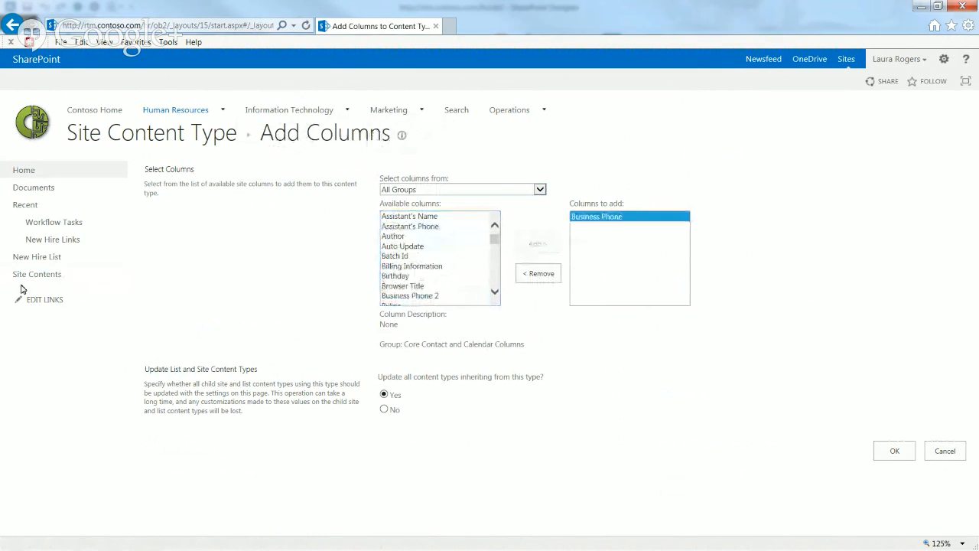
Check the New Hire List in a new tab, then save Business Phone onto the content type
{"action": "right_click", "coordinate": [41, 259]}
{"action": "left_click", "coordinate": [71, 276]}
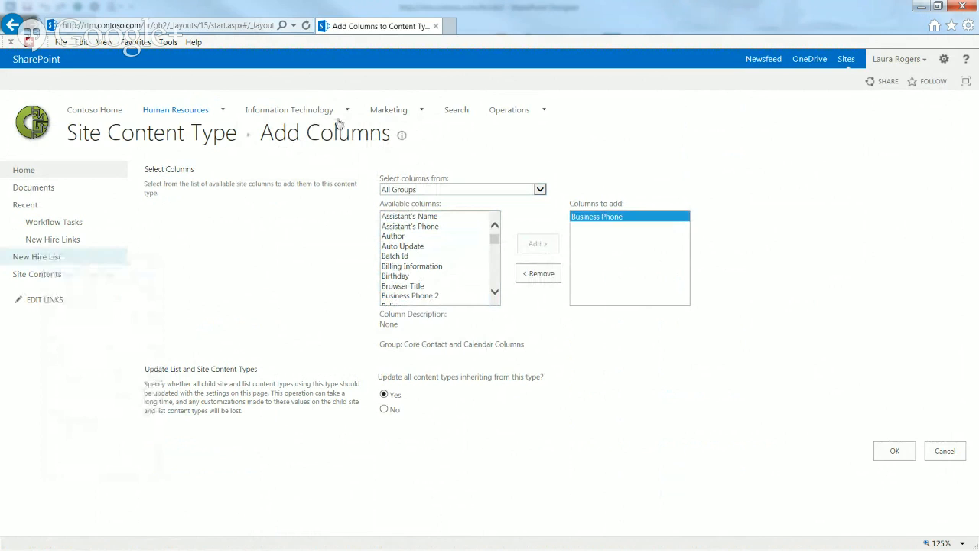
{"action": "left_click", "coordinate": [497, 26]}
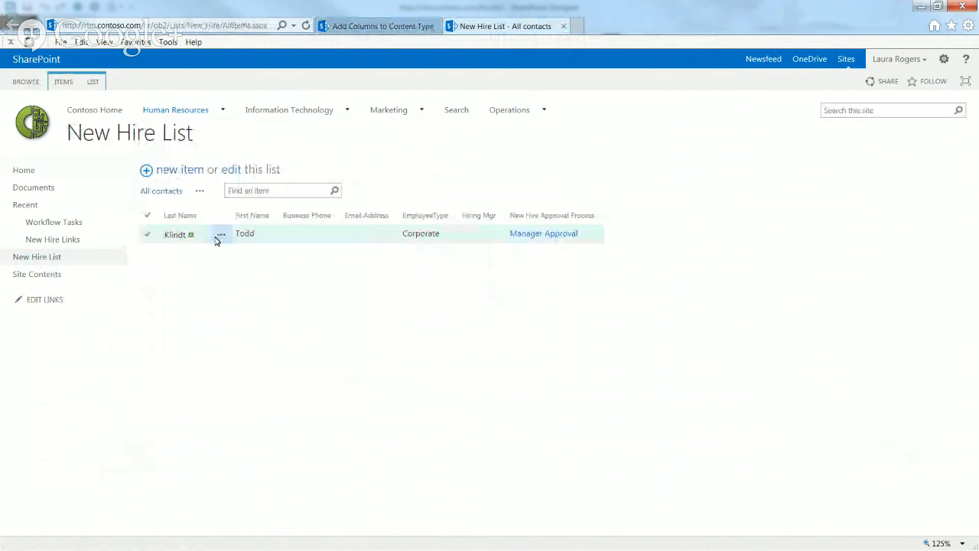
{"action": "left_click", "coordinate": [383, 26]}
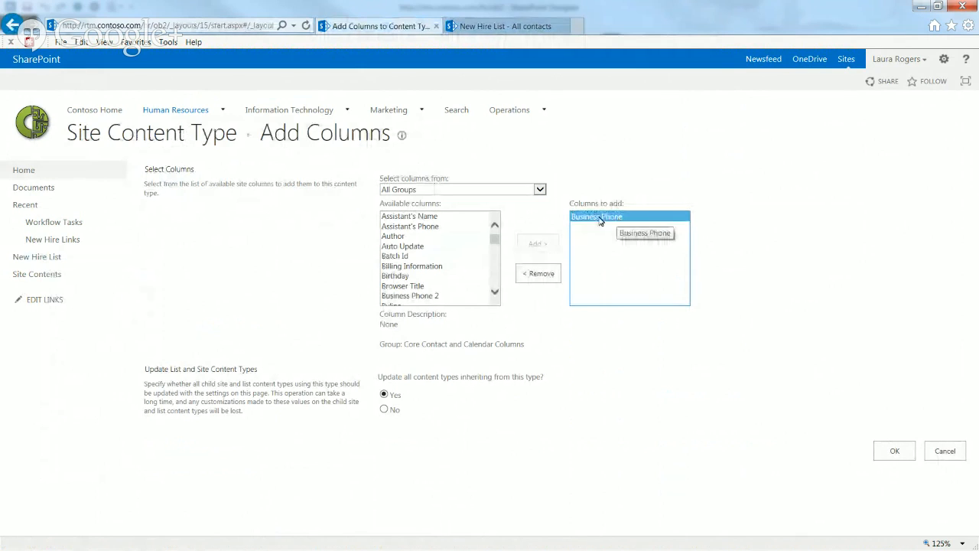
{"action": "left_click", "coordinate": [892, 452]}
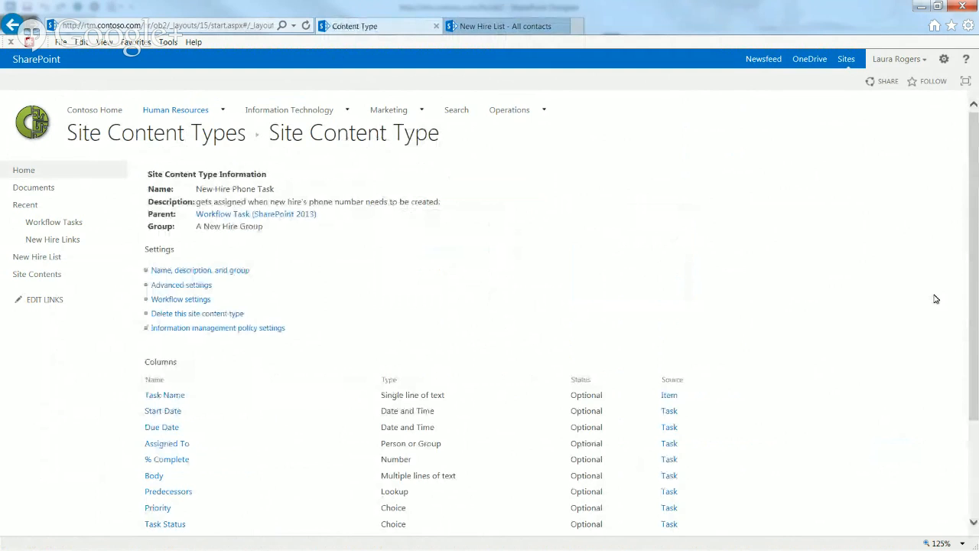
{"action": "scroll", "coordinate": [934, 298], "scroll_direction": "down", "scroll_amount": 3}
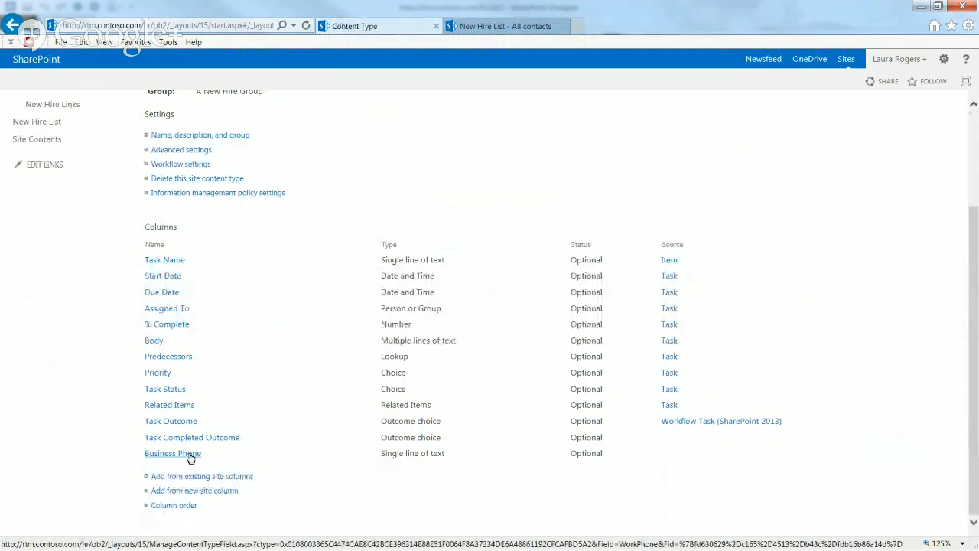
Set Business Phone's Position from Top to 2 in the content type's column order
{"action": "left_click", "coordinate": [197, 504]}
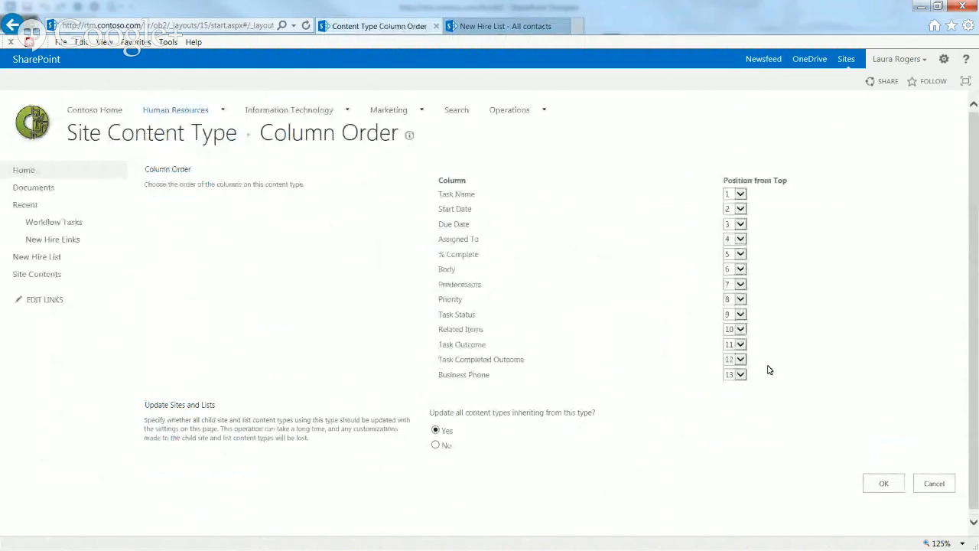
{"action": "left_click", "coordinate": [739, 374]}
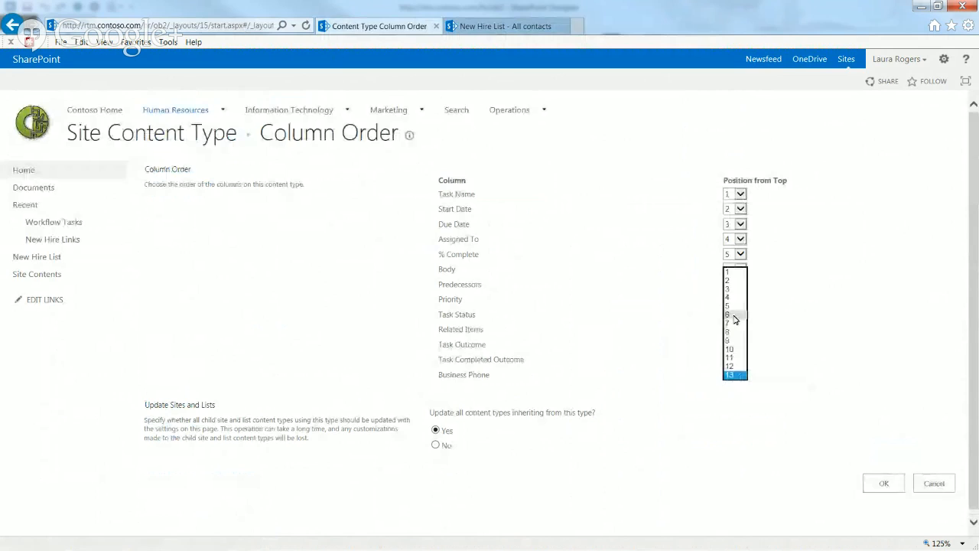
{"action": "left_click", "coordinate": [733, 281]}
{"action": "left_click", "coordinate": [881, 482]}
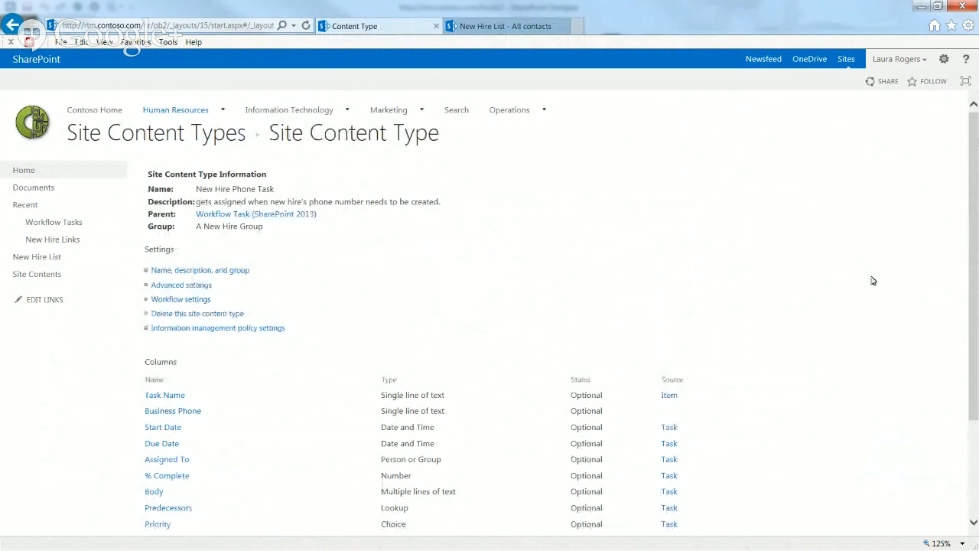
{"action": "left_click_drag", "start_coordinate": [976, 241], "coordinate": [978, 348]}
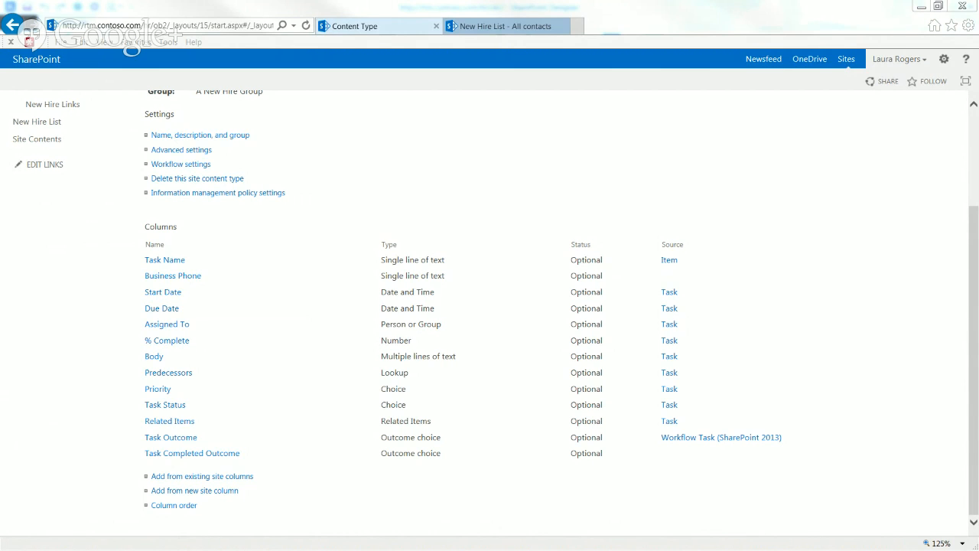
Remove the Task Outcome column from New Hire Phone Task and return to Site Content Types
{"action": "left_click", "coordinate": [172, 439]}
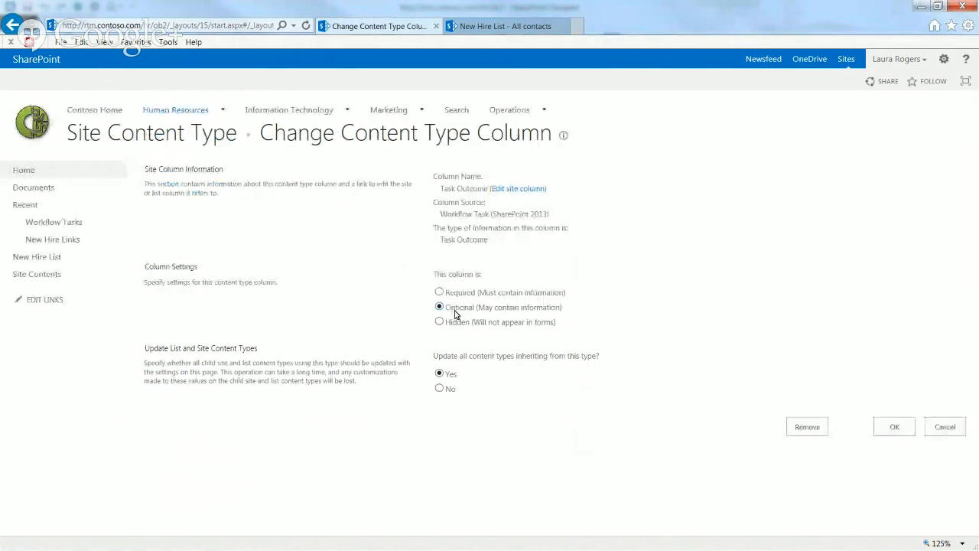
{"action": "left_click", "coordinate": [809, 430]}
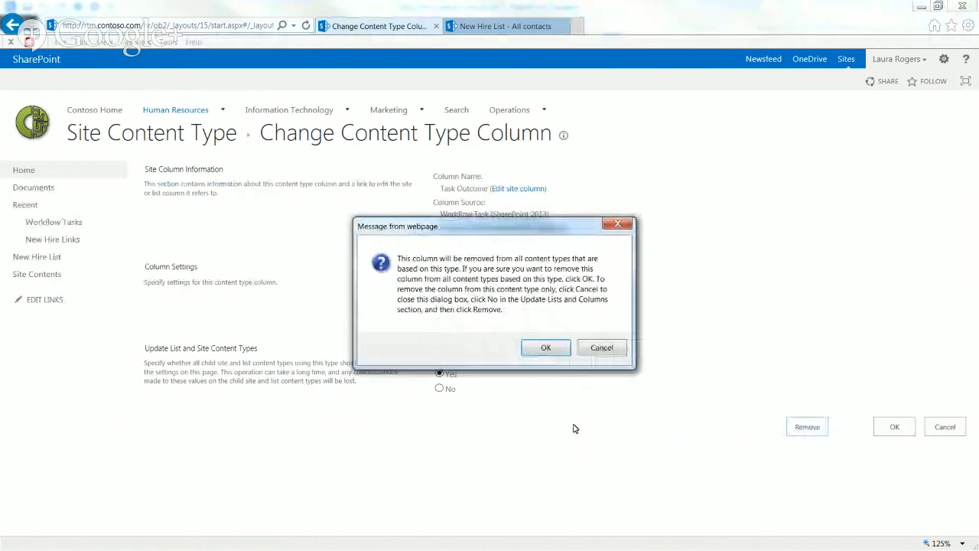
{"action": "left_click", "coordinate": [546, 347]}
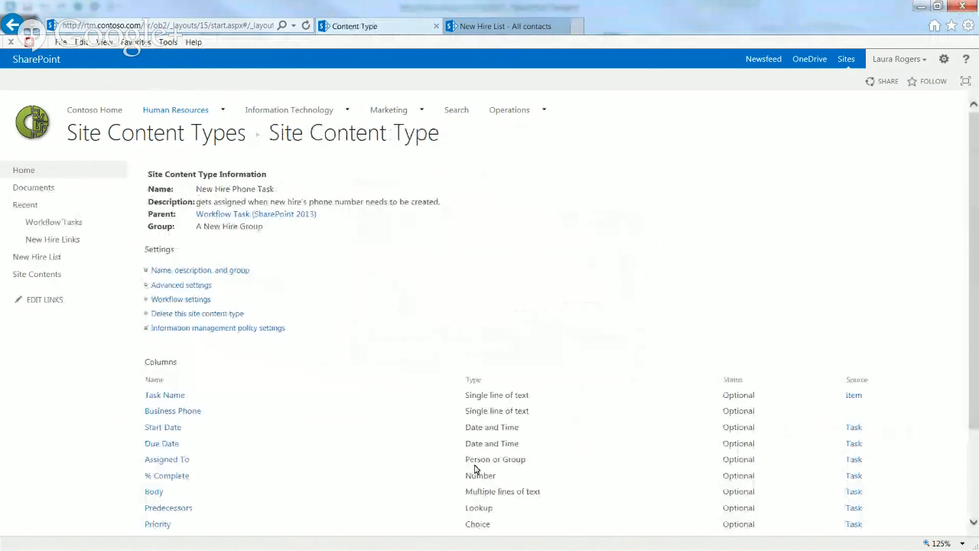
{"action": "left_click_drag", "start_coordinate": [971, 360], "coordinate": [957, 454]}
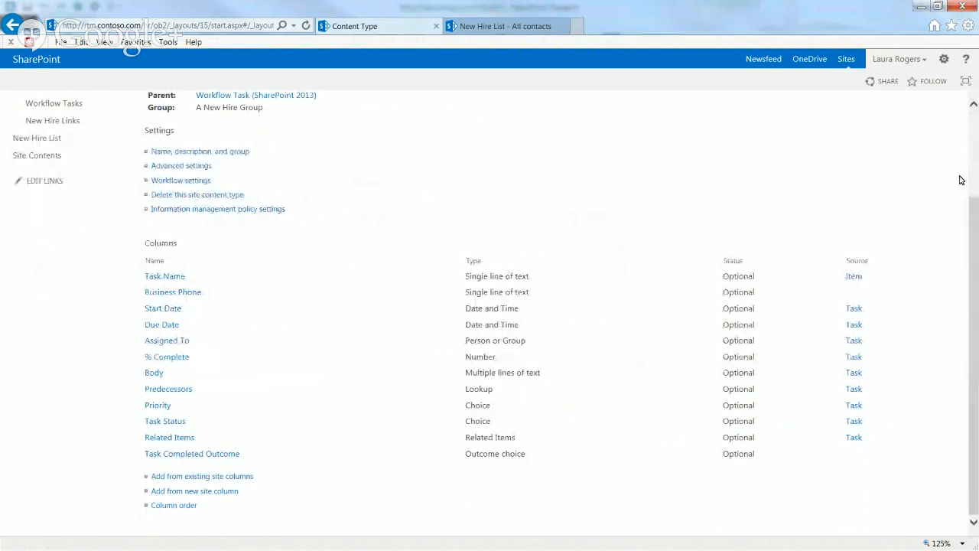
{"action": "scroll", "coordinate": [956, 181], "scroll_direction": "up", "scroll_amount": 3}
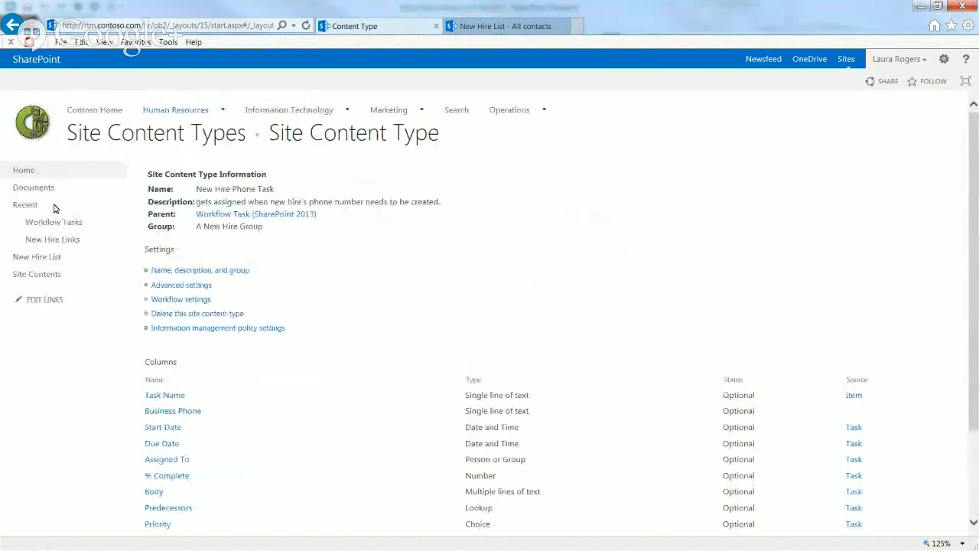
{"action": "left_click", "coordinate": [93, 132]}
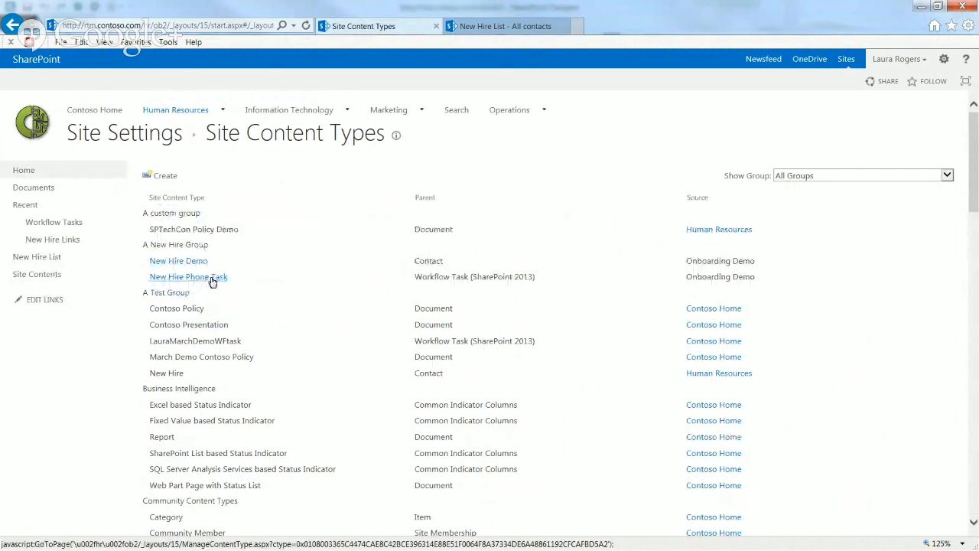
Create New Hire Account Task with parent List Content Types > Workflow Task (SharePoint 2013), grouped in A New Hire Group
{"action": "left_click", "coordinate": [163, 177]}
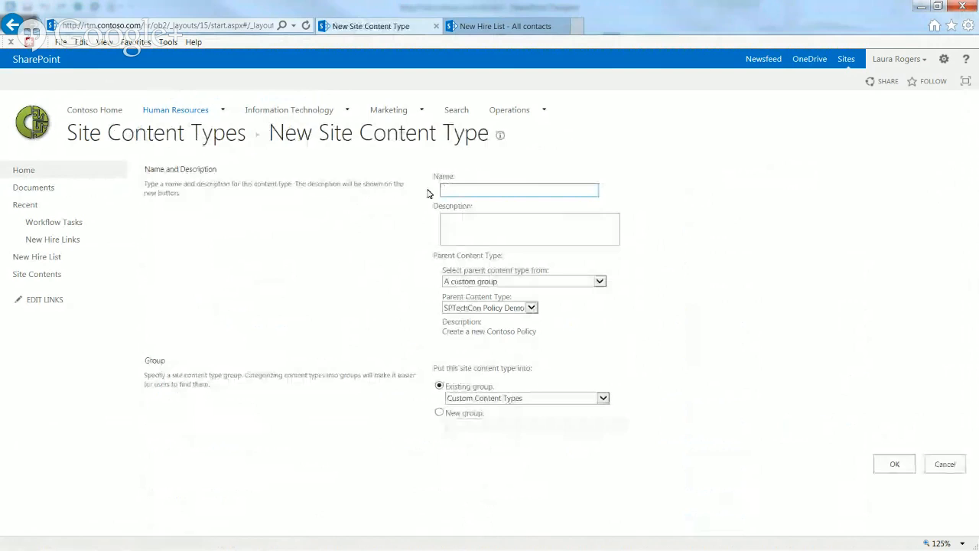
{"action": "type", "text": "New Hirte"}
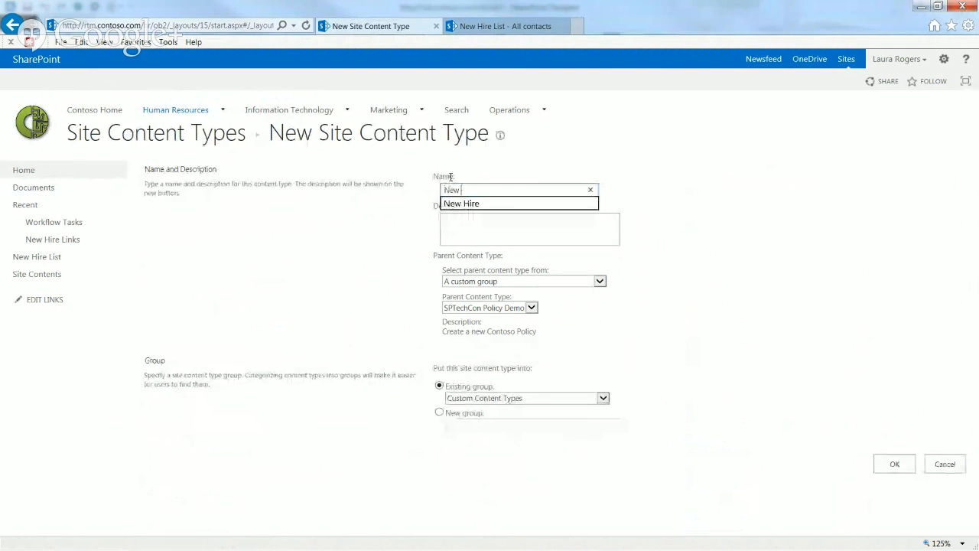
{"action": "key", "text": "BackSpace"}
{"action": "type", "text": "e Account Task"}
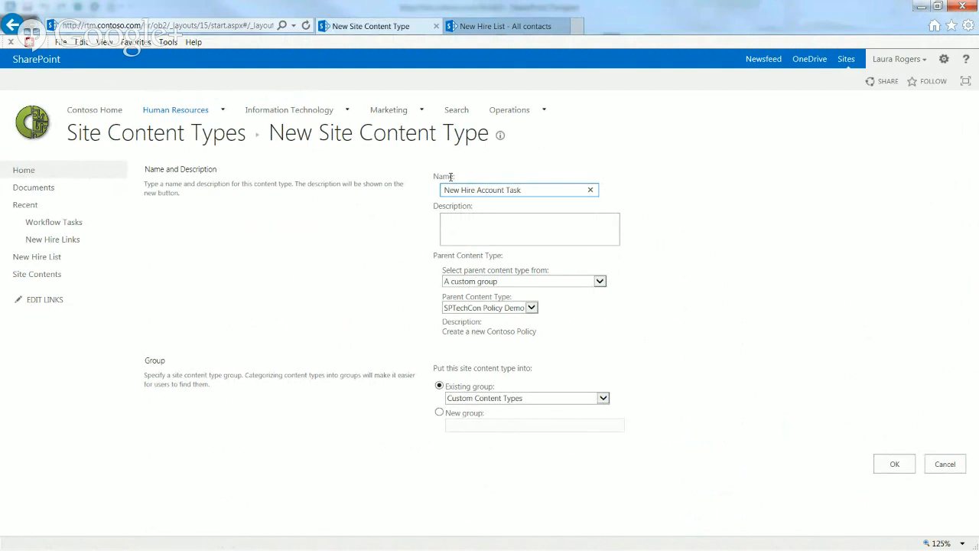
{"action": "left_click", "coordinate": [516, 284]}
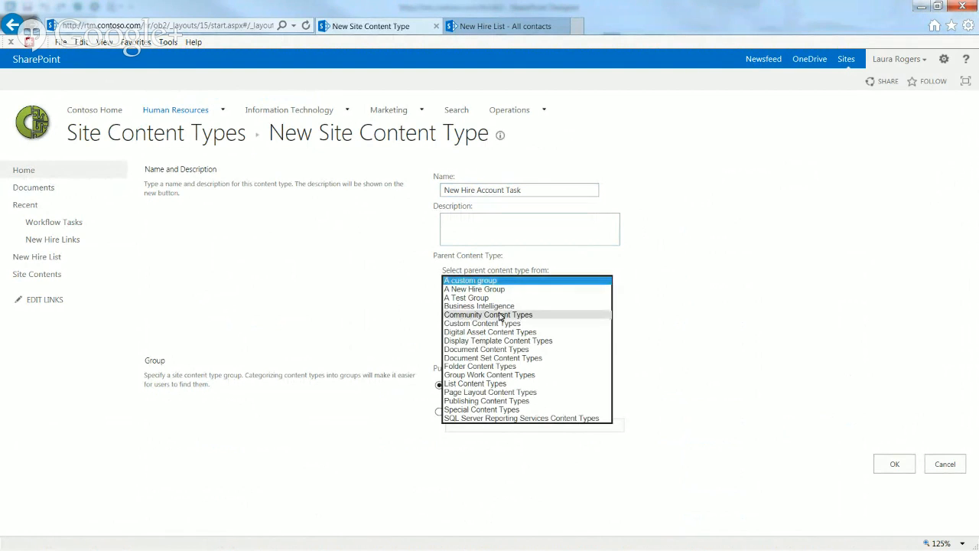
{"action": "left_click", "coordinate": [475, 383]}
{"action": "left_click", "coordinate": [483, 310]}
{"action": "left_click", "coordinate": [482, 426]}
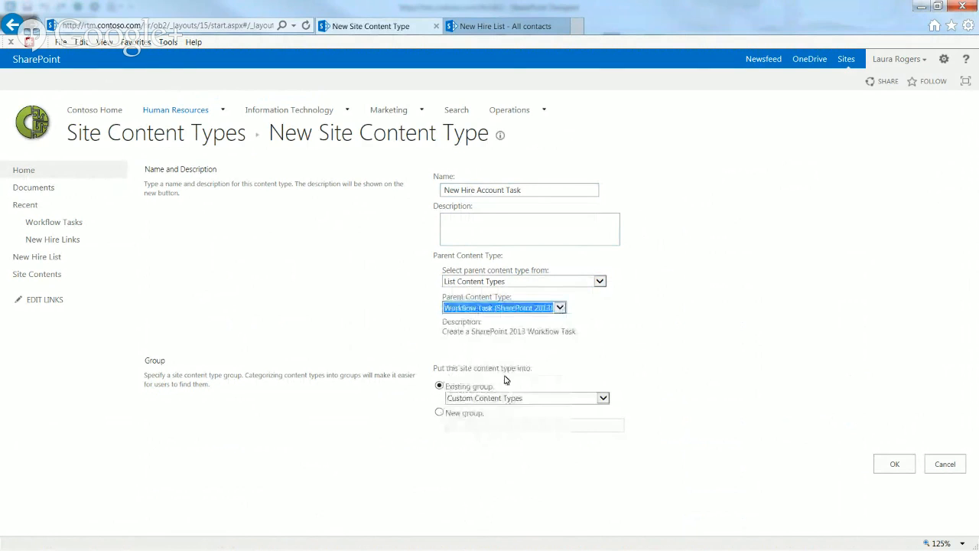
{"action": "left_click", "coordinate": [511, 232]}
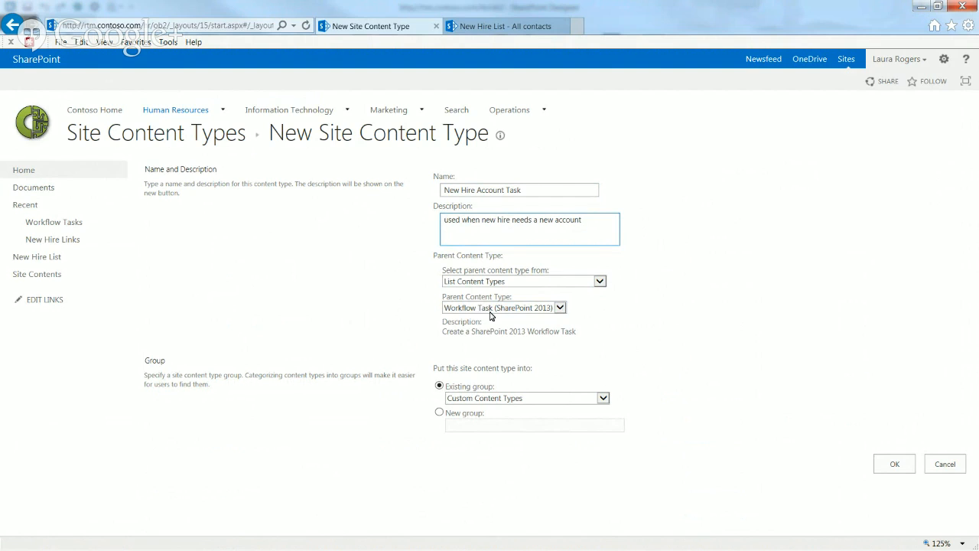
{"action": "left_click", "coordinate": [467, 399]}
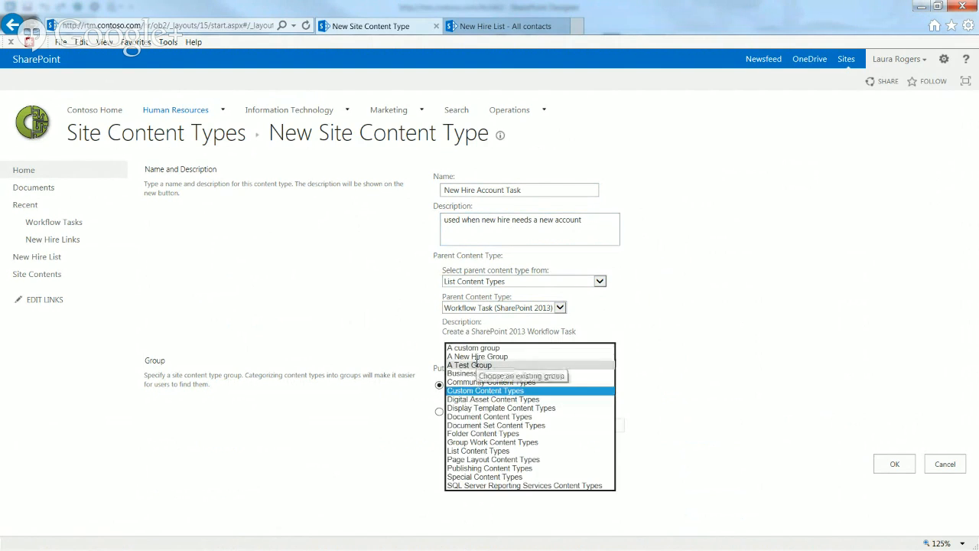
{"action": "left_click", "coordinate": [477, 357]}
{"action": "left_click", "coordinate": [894, 463]}
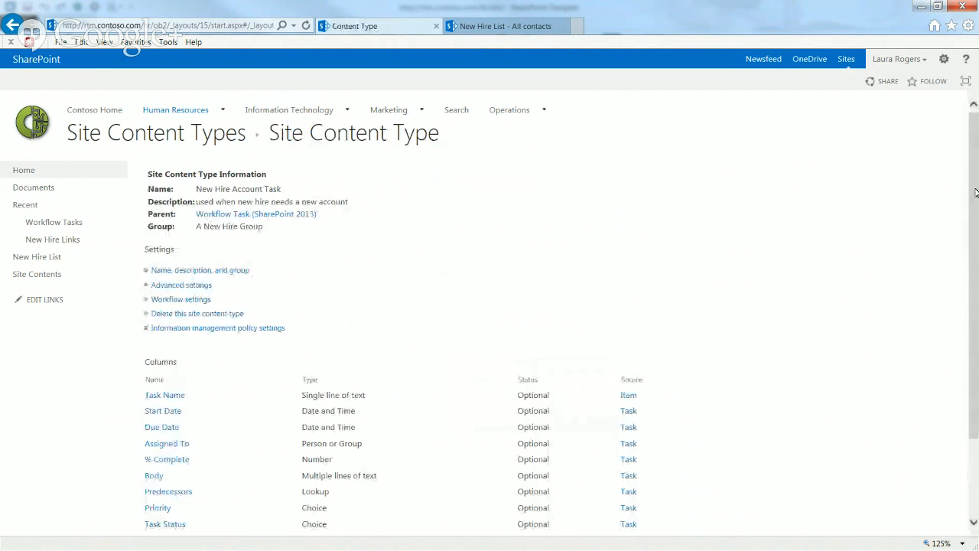
Queue the New Hire Acct column from A New Hire Group for adding to the content type
{"action": "scroll", "coordinate": [215, 474], "scroll_direction": "down", "scroll_amount": 3}
{"action": "left_click", "coordinate": [219, 476]}
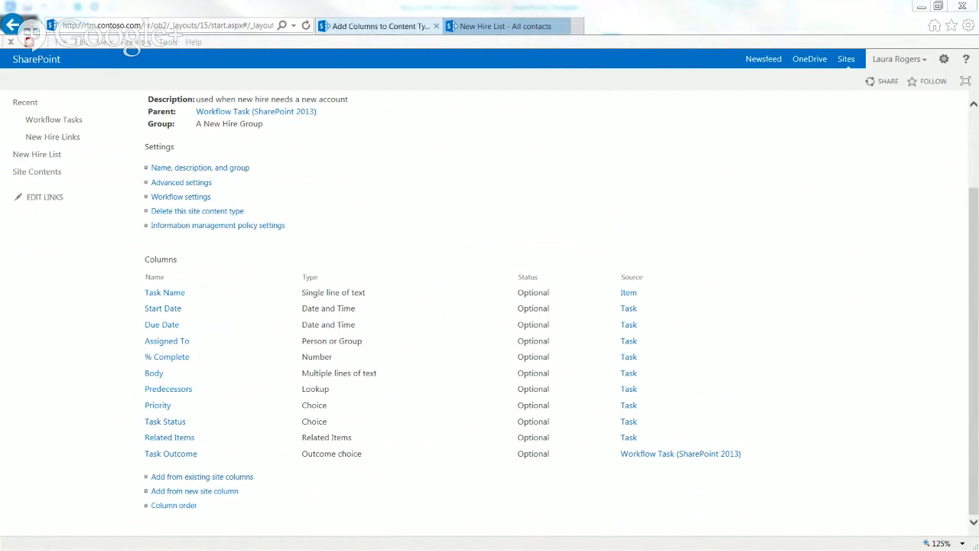
{"action": "left_click", "coordinate": [465, 189]}
{"action": "left_click", "coordinate": [465, 191]}
{"action": "key", "text": "Down"}
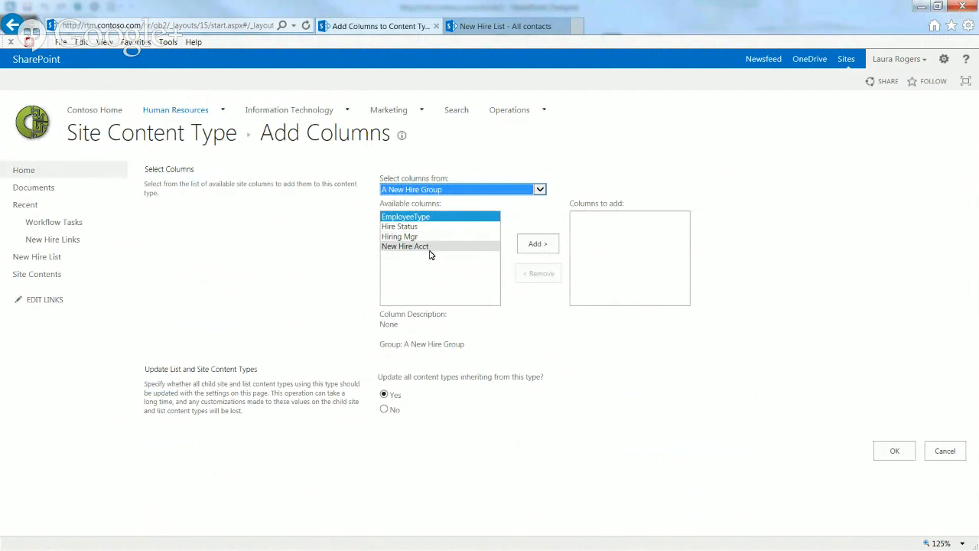
{"action": "left_click", "coordinate": [431, 246]}
{"action": "left_click", "coordinate": [536, 244]}
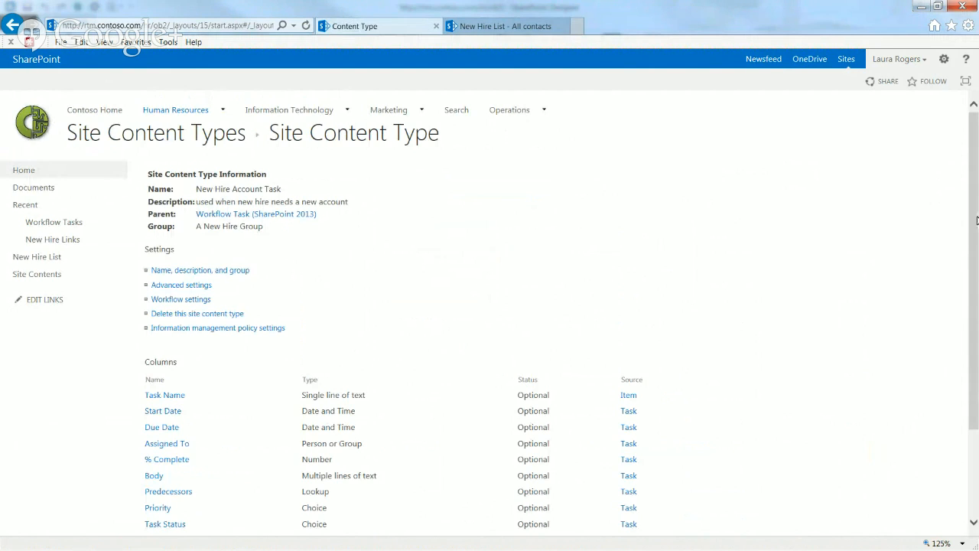
{"action": "left_click_drag", "start_coordinate": [976, 220], "coordinate": [976, 303]}
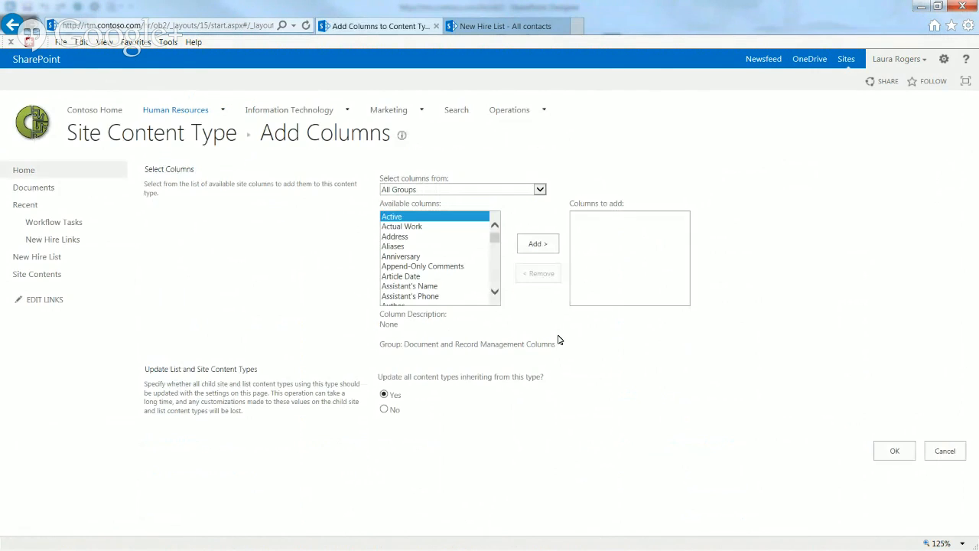
Also add Task Completed Outcome from Custom Columns and save both columns
{"action": "left_click", "coordinate": [414, 189]}
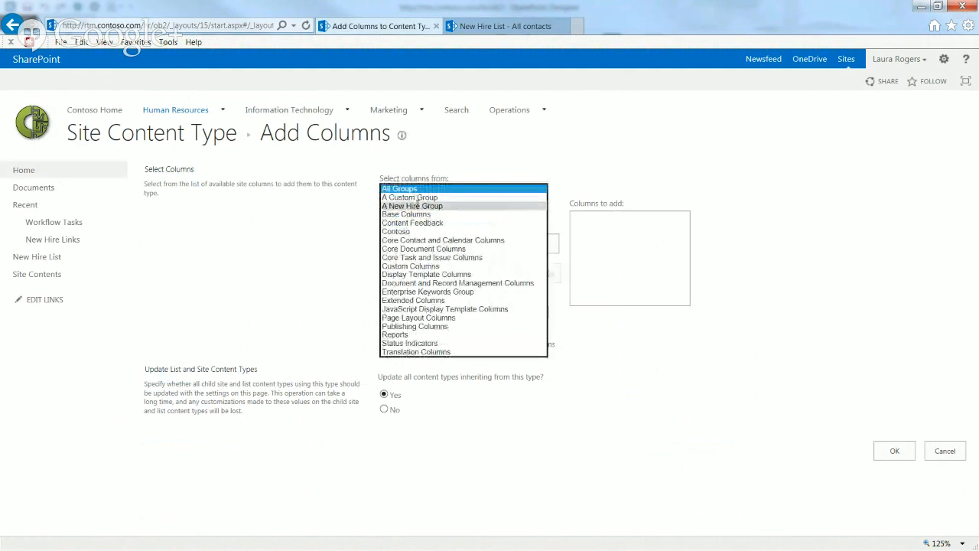
{"action": "left_click", "coordinate": [417, 205]}
{"action": "left_click", "coordinate": [421, 190]}
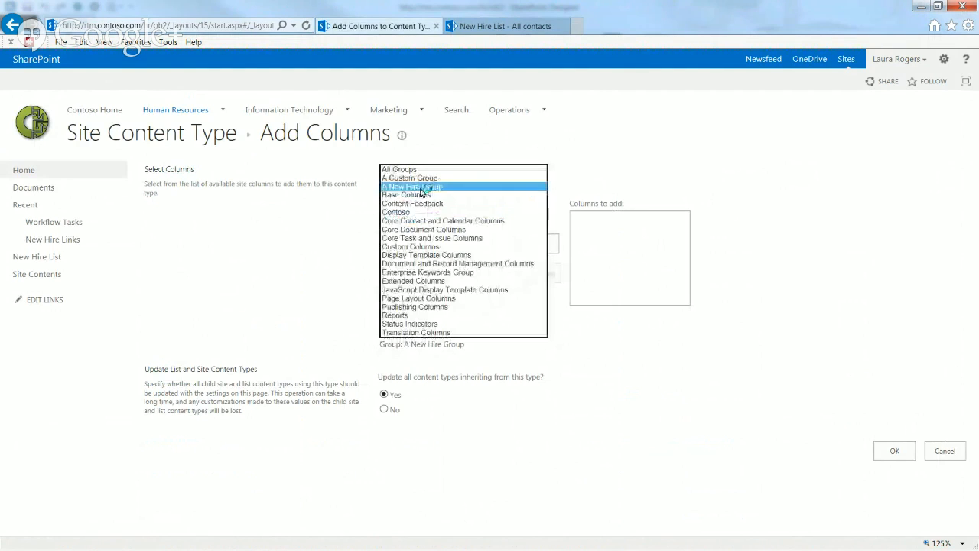
{"action": "left_click", "coordinate": [410, 246]}
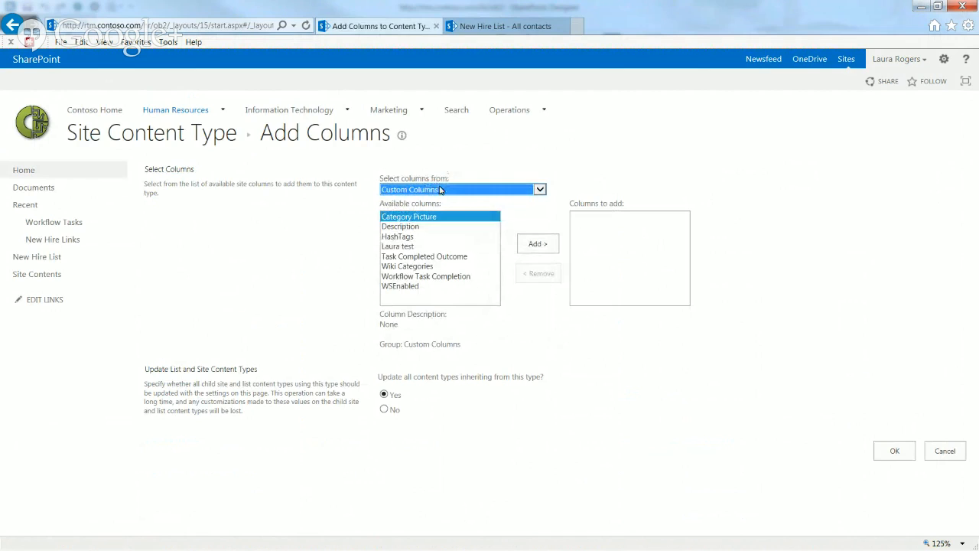
{"action": "left_click", "coordinate": [444, 257]}
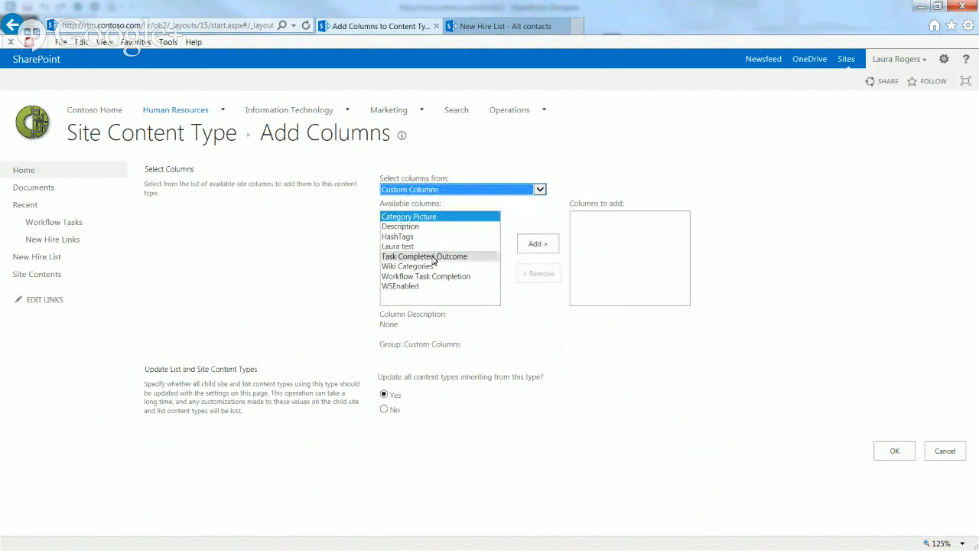
{"action": "left_click", "coordinate": [537, 243]}
{"action": "left_click", "coordinate": [881, 452]}
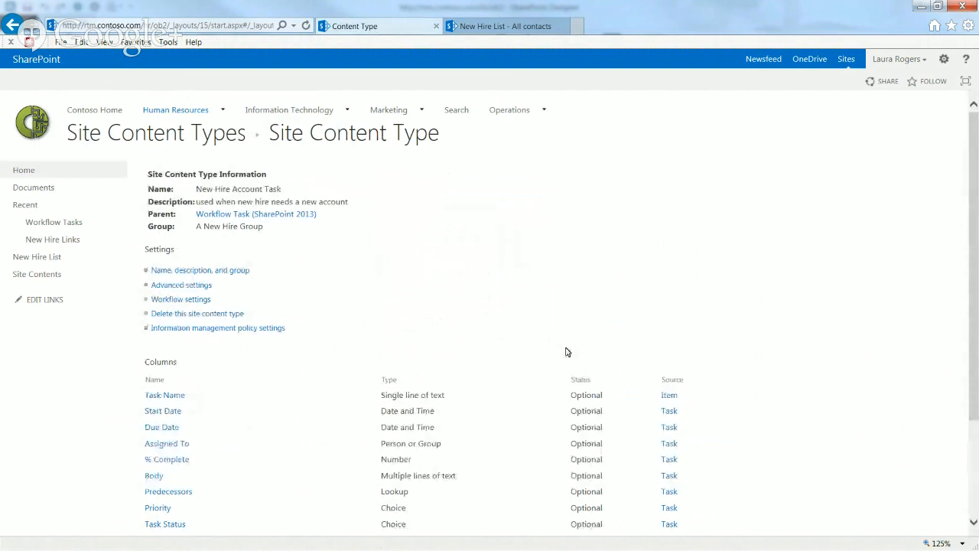
Remove the Task Outcome column from New Hire Account Task
{"action": "left_click_drag", "start_coordinate": [971, 257], "coordinate": [971, 383]}
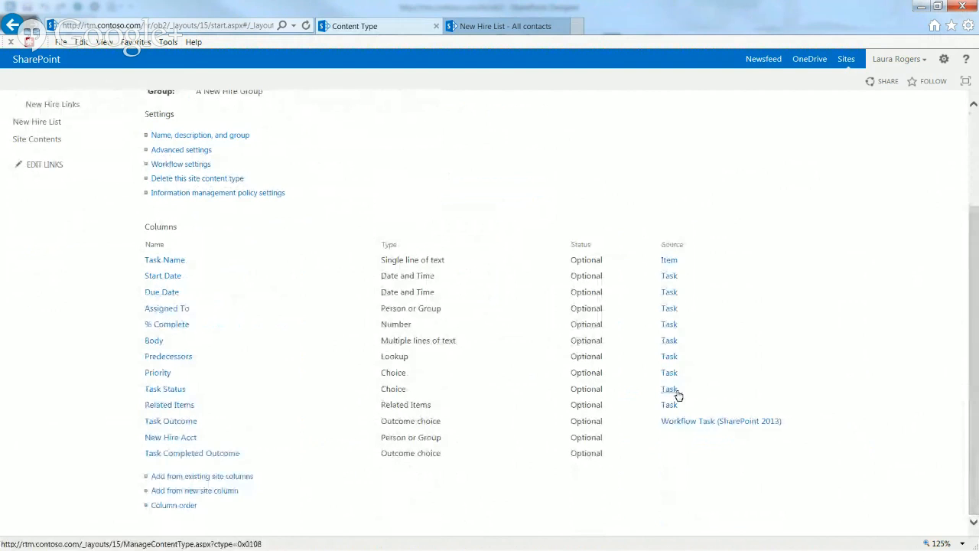
{"action": "left_click", "coordinate": [168, 425]}
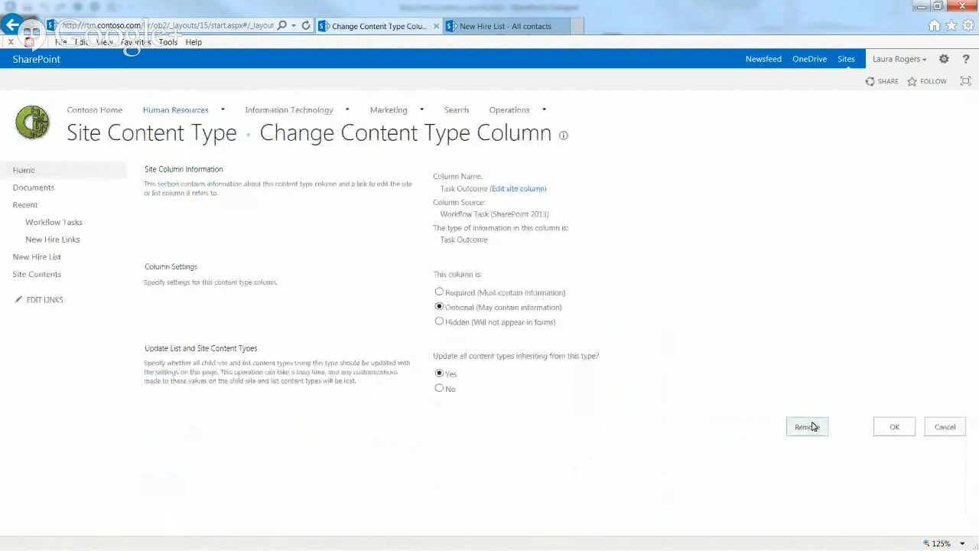
{"action": "left_click", "coordinate": [809, 426]}
{"action": "left_click", "coordinate": [543, 348]}
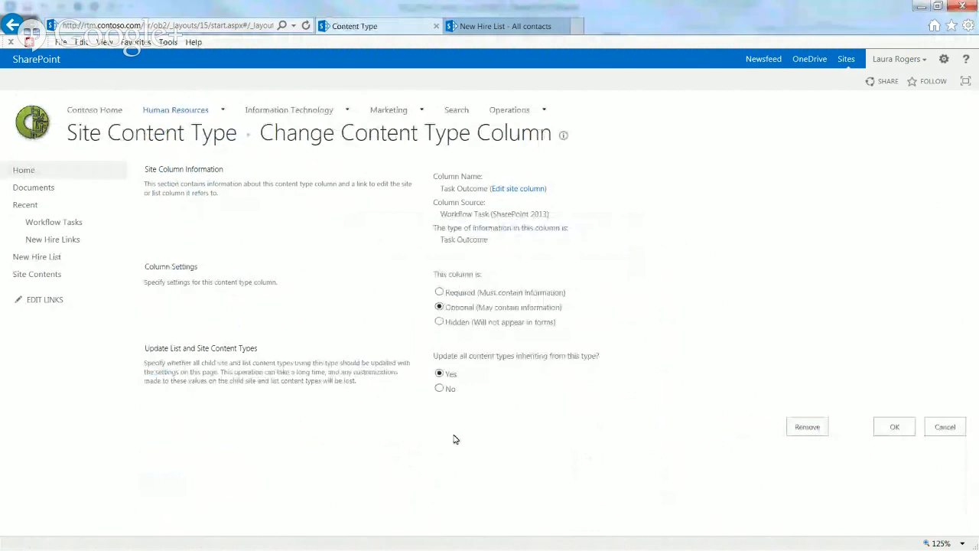
Move New Hire Acct to position 2 in the column order, then go to Site Contents
{"action": "left_click_drag", "start_coordinate": [972, 245], "coordinate": [966, 357]}
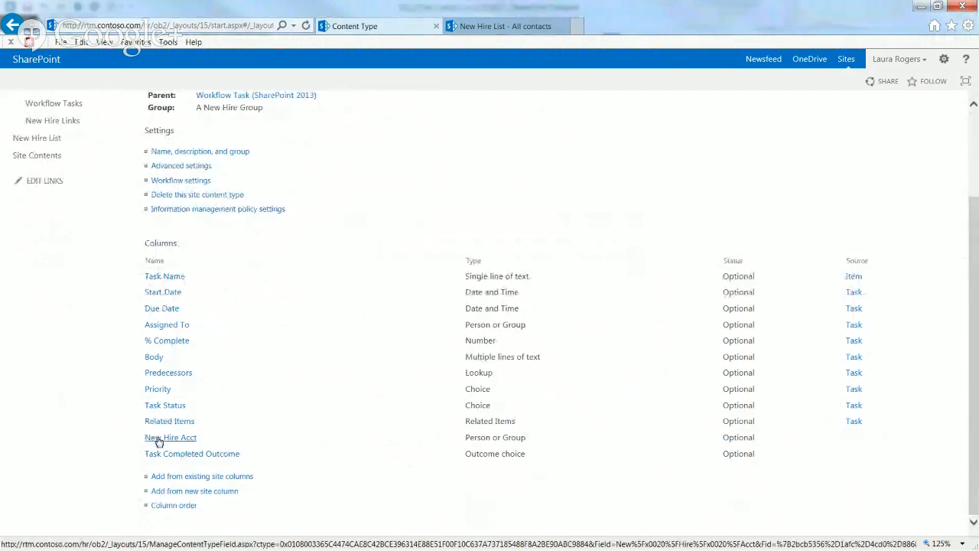
{"action": "left_click", "coordinate": [176, 511]}
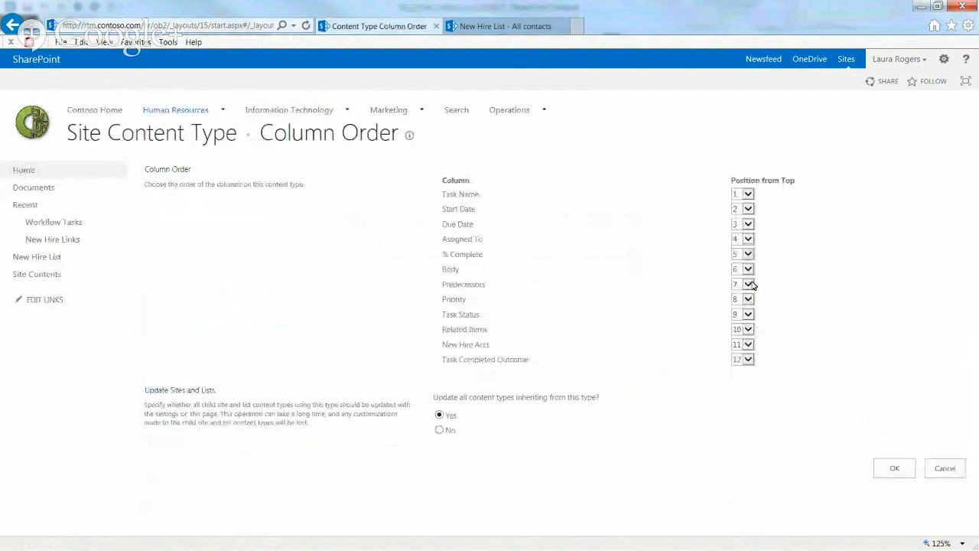
{"action": "left_click", "coordinate": [747, 346]}
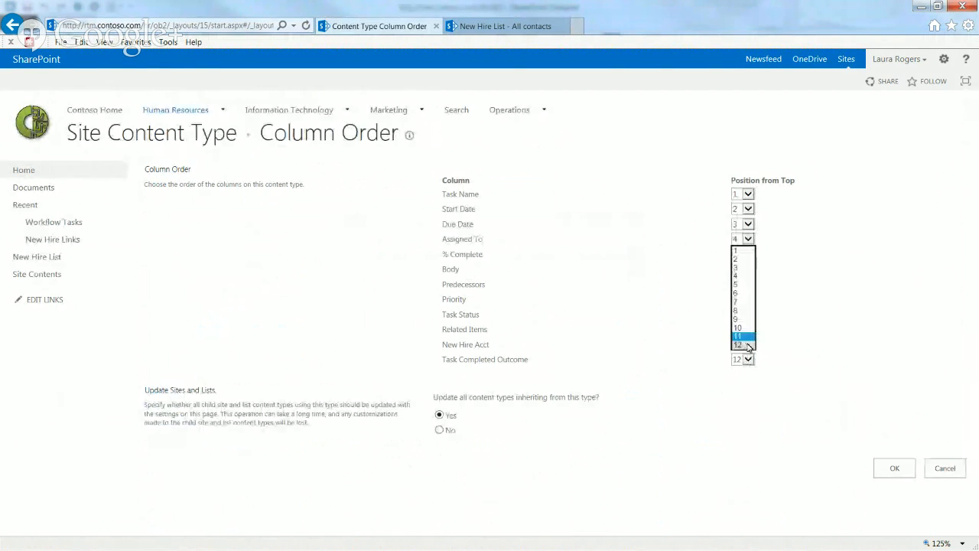
{"action": "left_click", "coordinate": [740, 259]}
{"action": "left_click", "coordinate": [889, 467]}
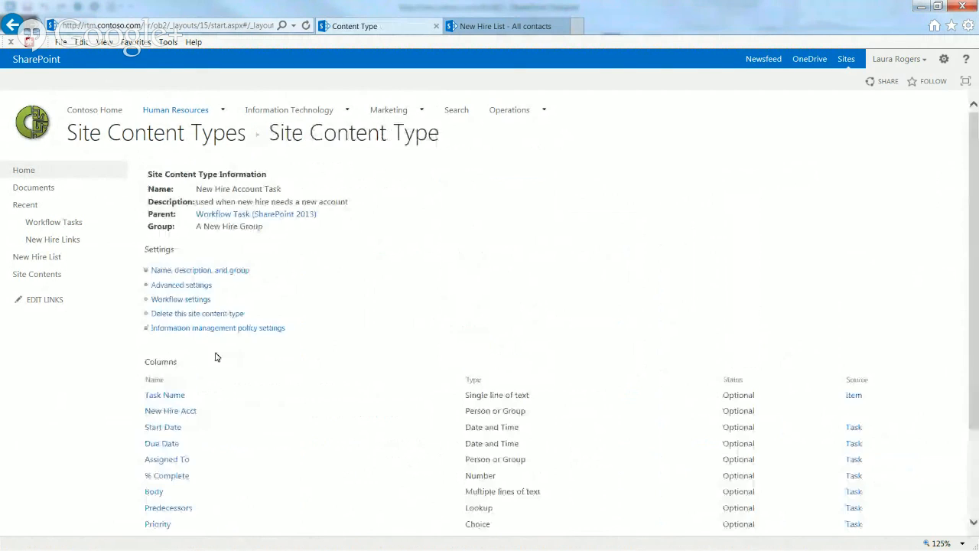
{"action": "mouse_move", "coordinate": [976, 282]}
{"action": "left_mouse_down"}
{"action": "mouse_move", "coordinate": [975, 367]}
{"action": "mouse_move", "coordinate": [974, 277]}
{"action": "left_mouse_up"}
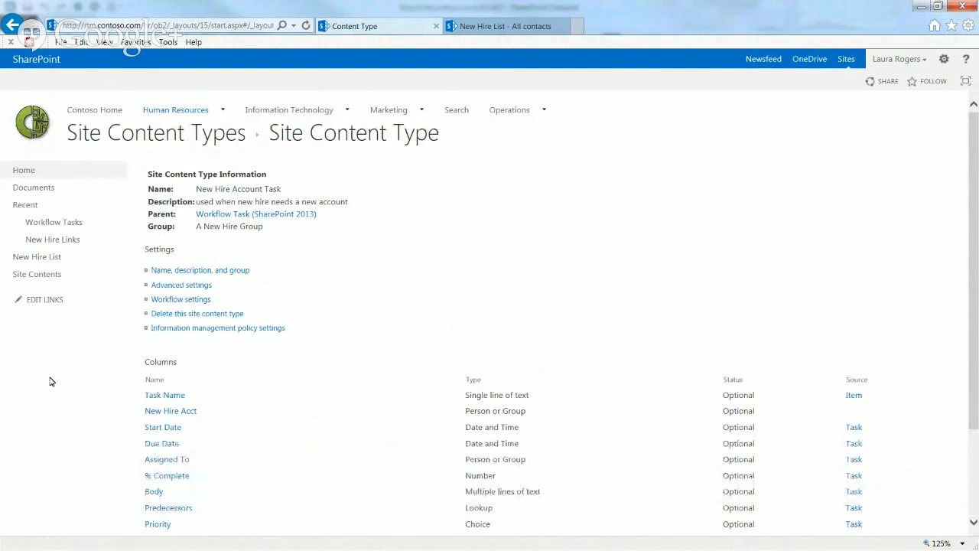
{"action": "left_click", "coordinate": [34, 276]}
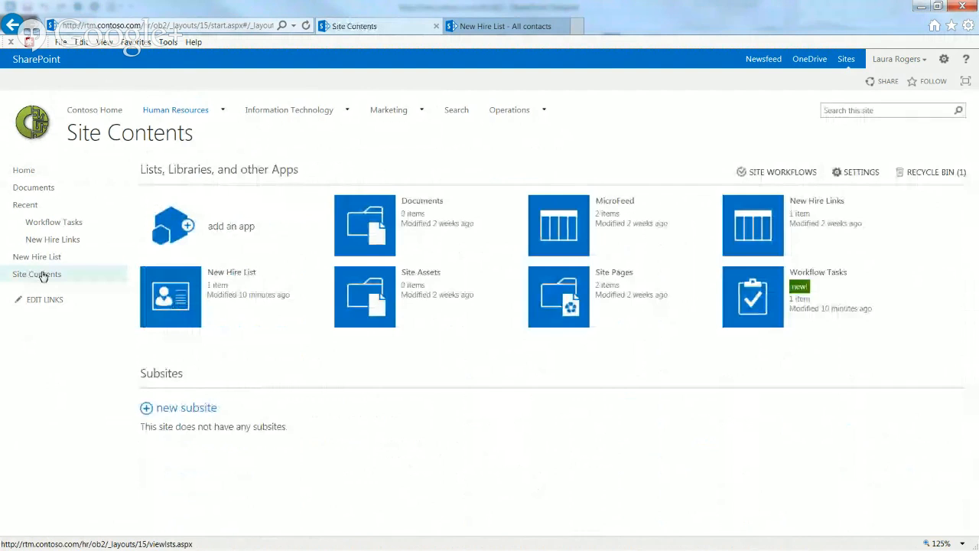
In Workflow Tasks list settings, add New Hire Account Task and New Hire Phone Task from A New Hire Group
{"action": "left_click", "coordinate": [765, 293]}
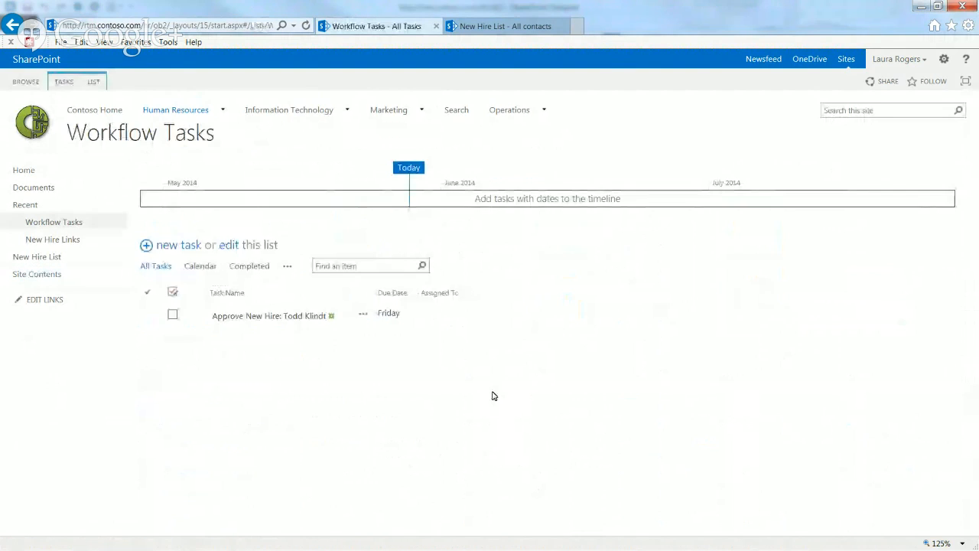
{"action": "left_click", "coordinate": [94, 83]}
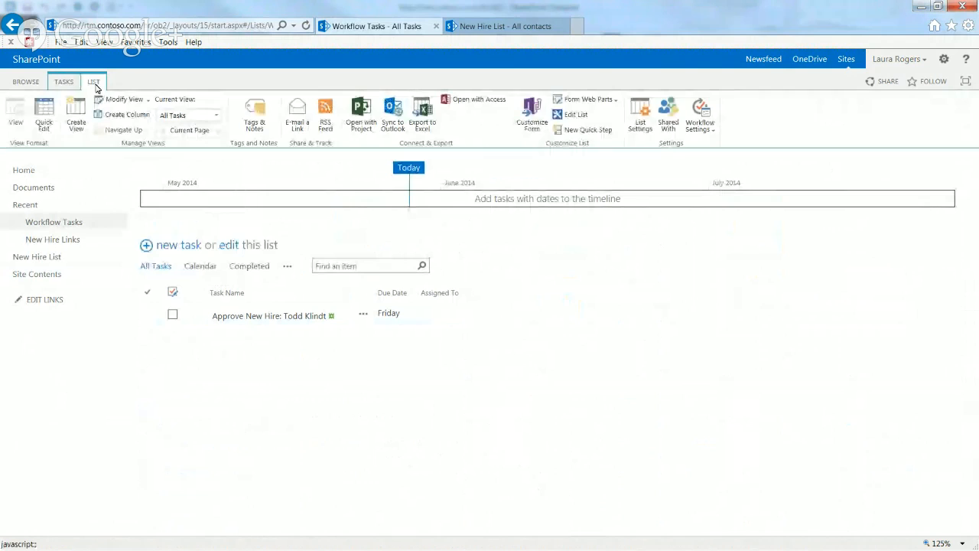
{"action": "left_click", "coordinate": [637, 123]}
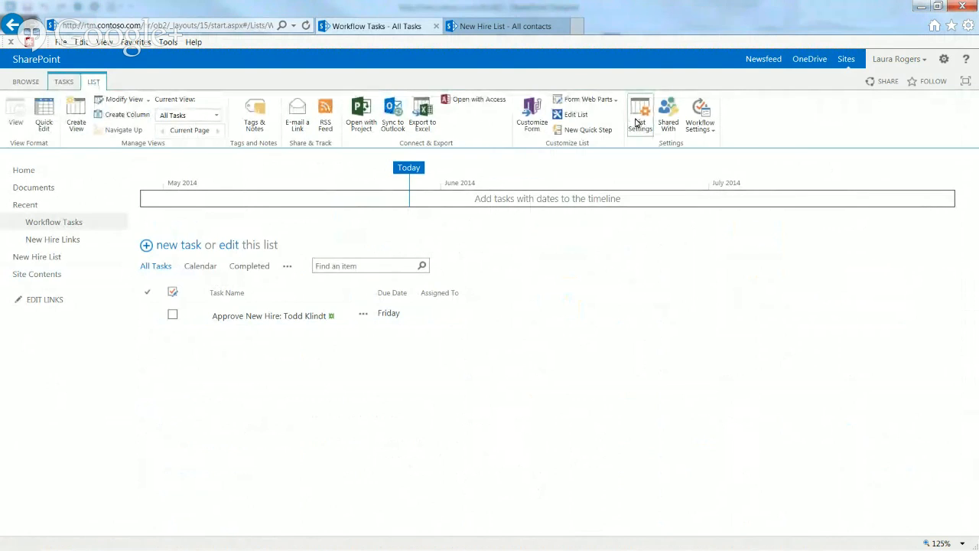
{"action": "scroll", "coordinate": [422, 313], "scroll_direction": "down", "scroll_amount": 4}
{"action": "left_click", "coordinate": [227, 283]}
{"action": "left_click", "coordinate": [434, 191]}
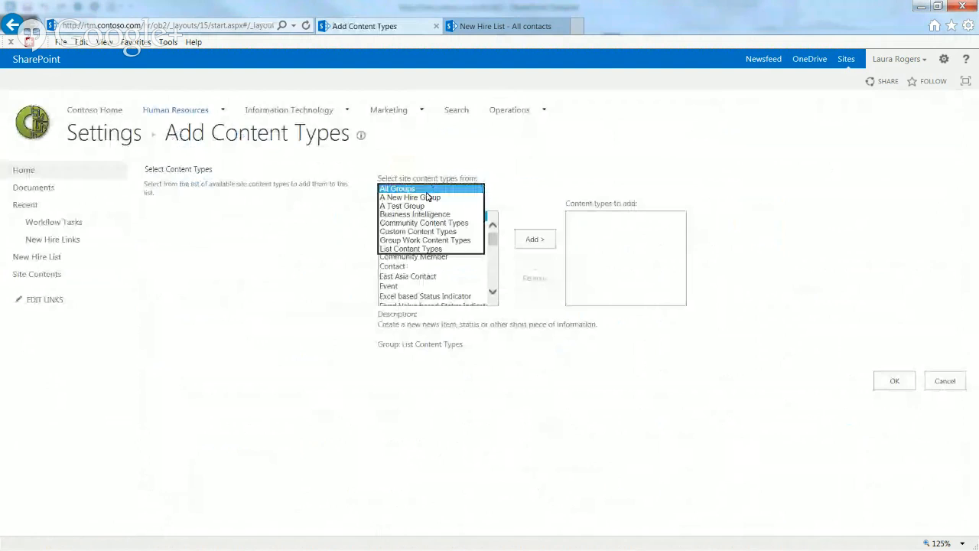
{"action": "left_click", "coordinate": [429, 197]}
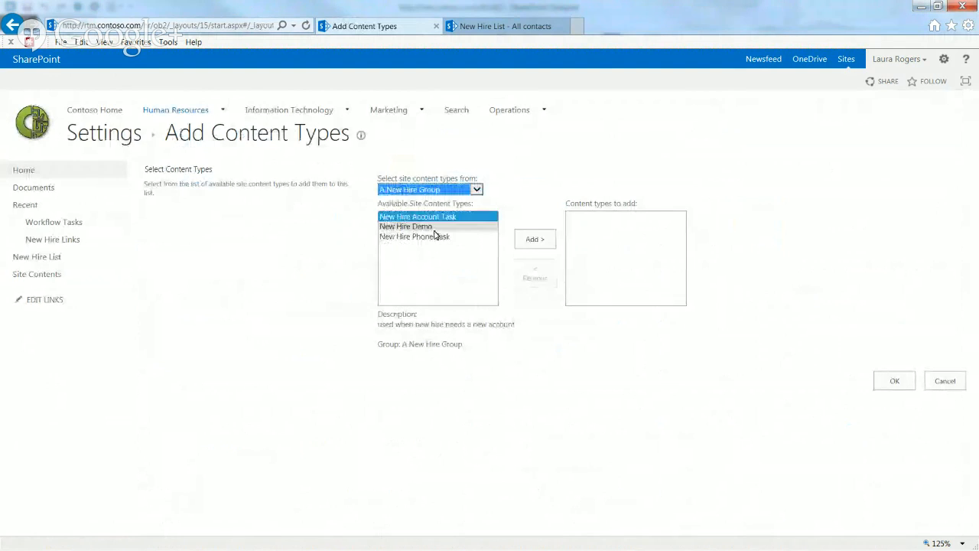
{"action": "double_click", "coordinate": [437, 217]}
{"action": "left_click", "coordinate": [422, 226]}
{"action": "left_click", "coordinate": [536, 240]}
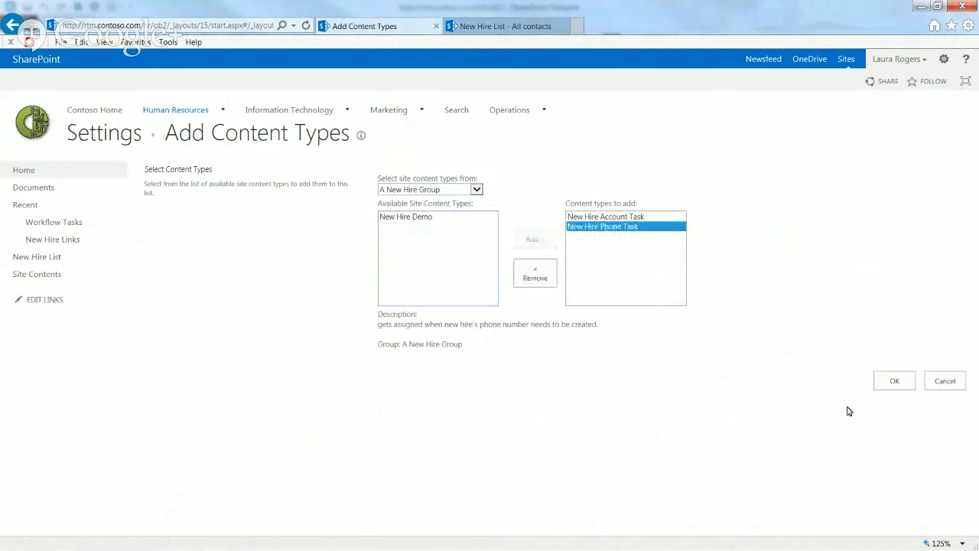
{"action": "left_click", "coordinate": [892, 381]}
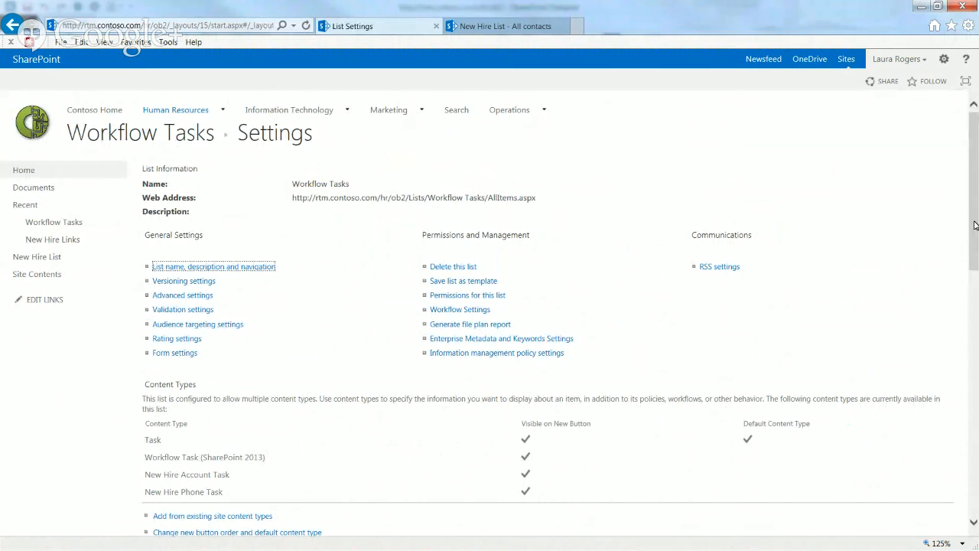
Go to Site Settings > Site Content Types and start a new content type
{"action": "left_click", "coordinate": [945, 60]}
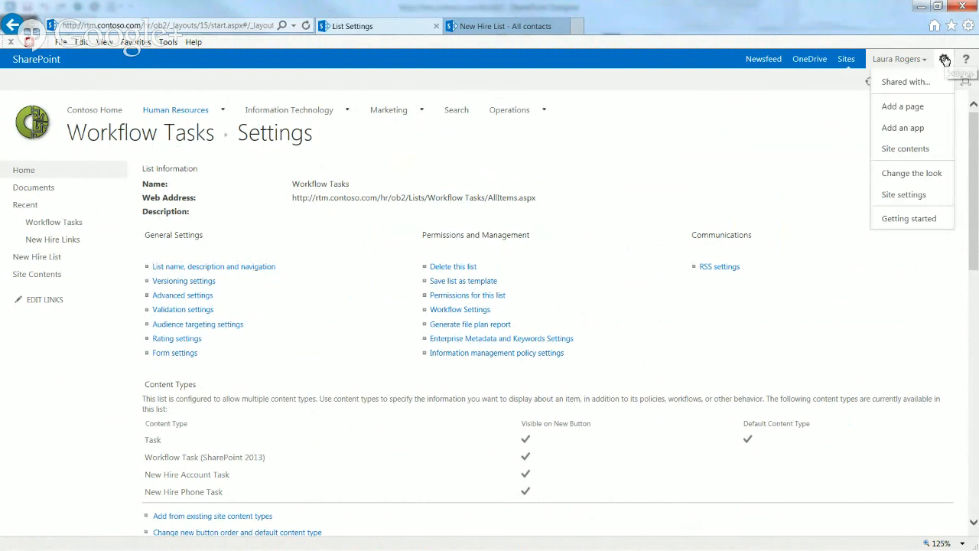
{"action": "left_click", "coordinate": [924, 195]}
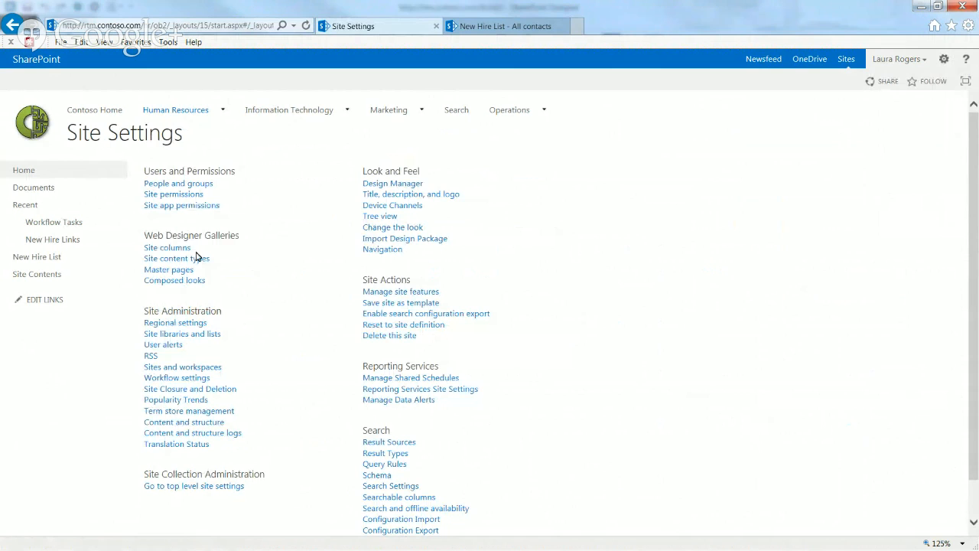
{"action": "left_click", "coordinate": [176, 259]}
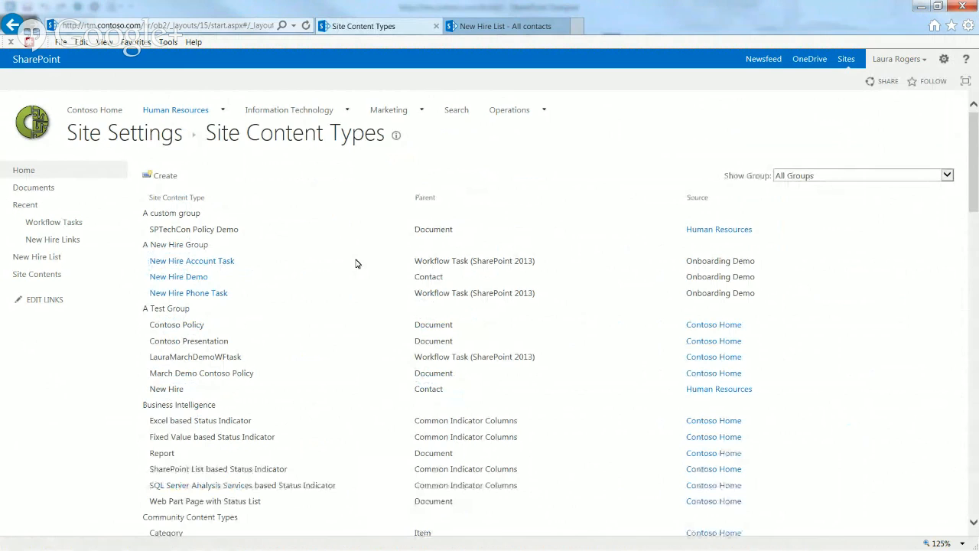
{"action": "left_click", "coordinate": [167, 178]}
Name the content type New Hire Completed Task and enter a short description
{"action": "left_click", "coordinate": [518, 190]}
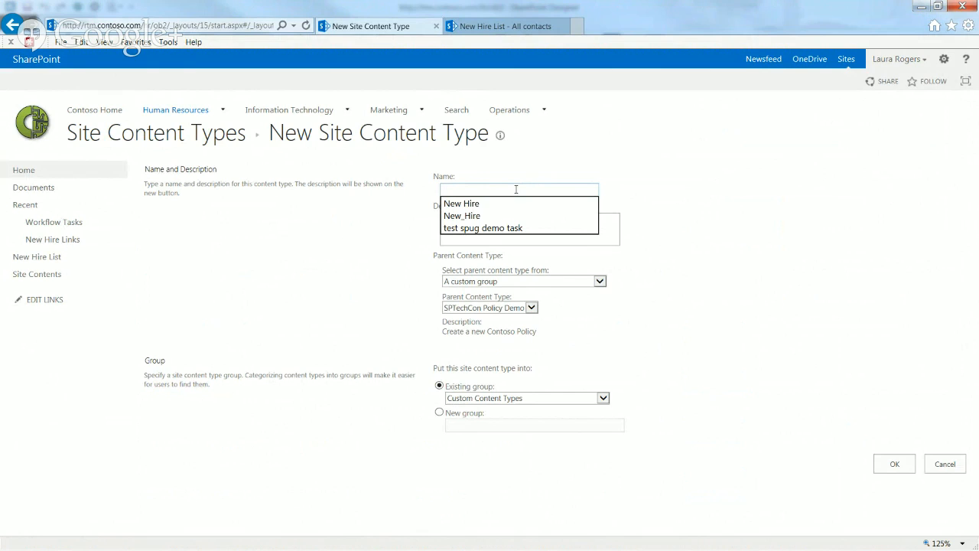
{"action": "type", "text": "New Hie"}
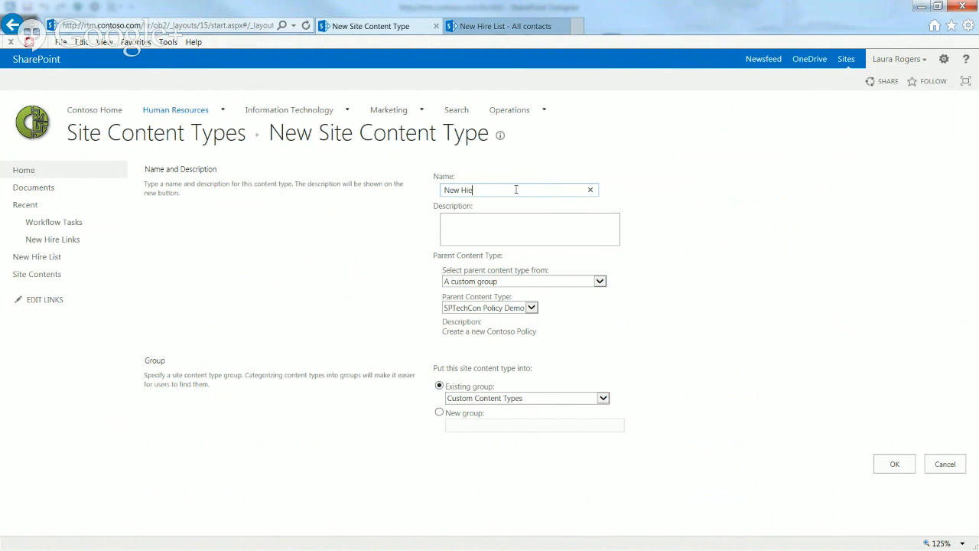
{"action": "key", "text": "BackSpace"}
{"action": "type", "text": "re Completed Task"}
{"action": "key", "text": "Tab"}
{"action": "type", "text": "New"}
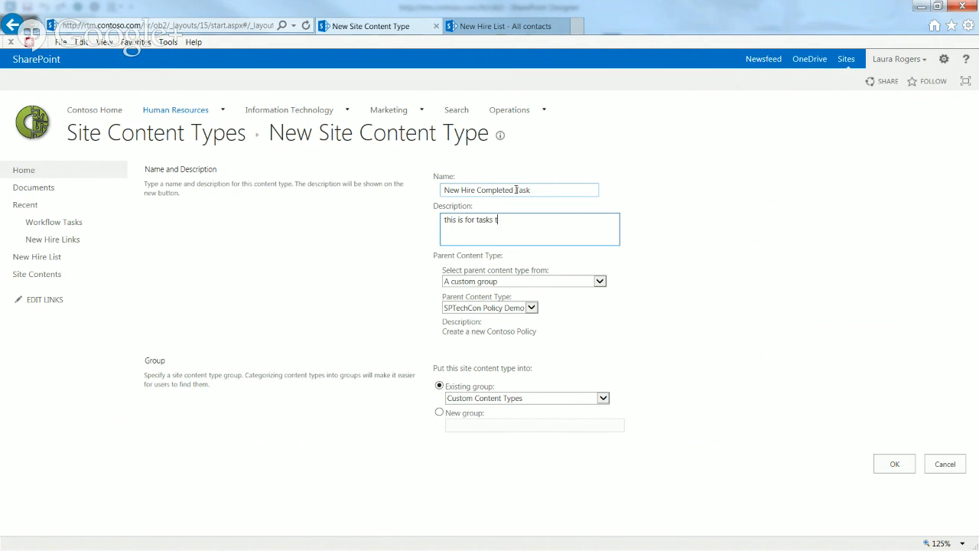
{"action": "type", "text": "that need to be completed."}
Base it on List Content Types > Workflow Task (SharePoint 2013), store it in A New Hire Group, and create it
{"action": "left_click", "coordinate": [516, 283]}
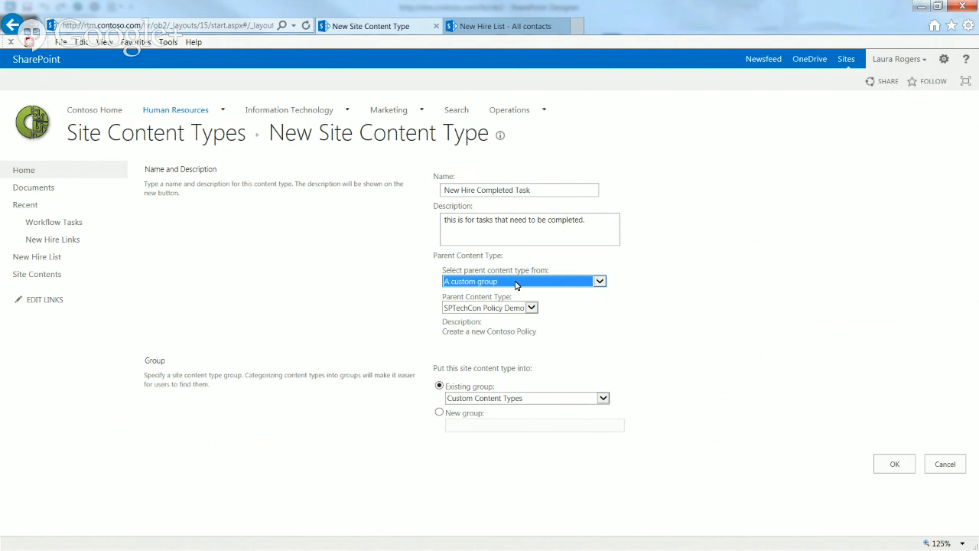
{"action": "left_click", "coordinate": [499, 291]}
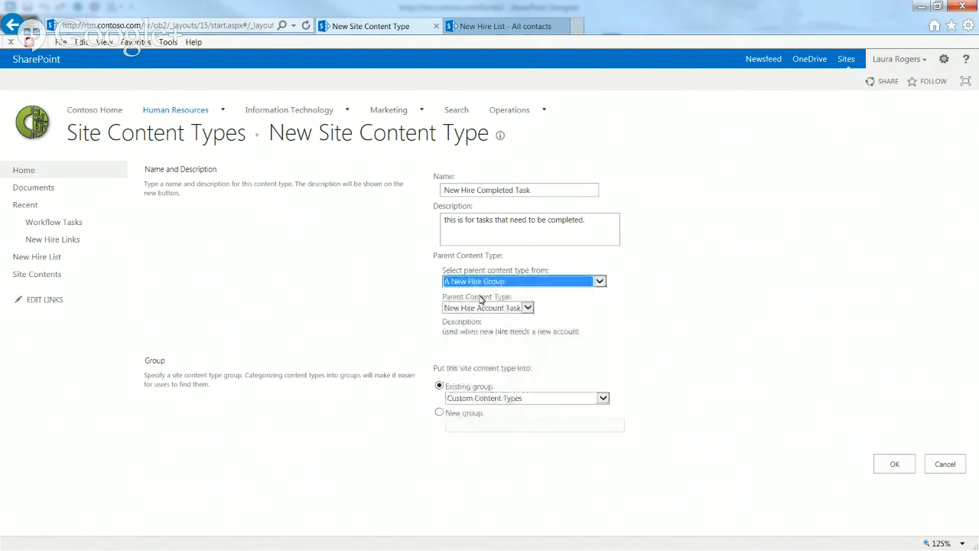
{"action": "left_click", "coordinate": [477, 308]}
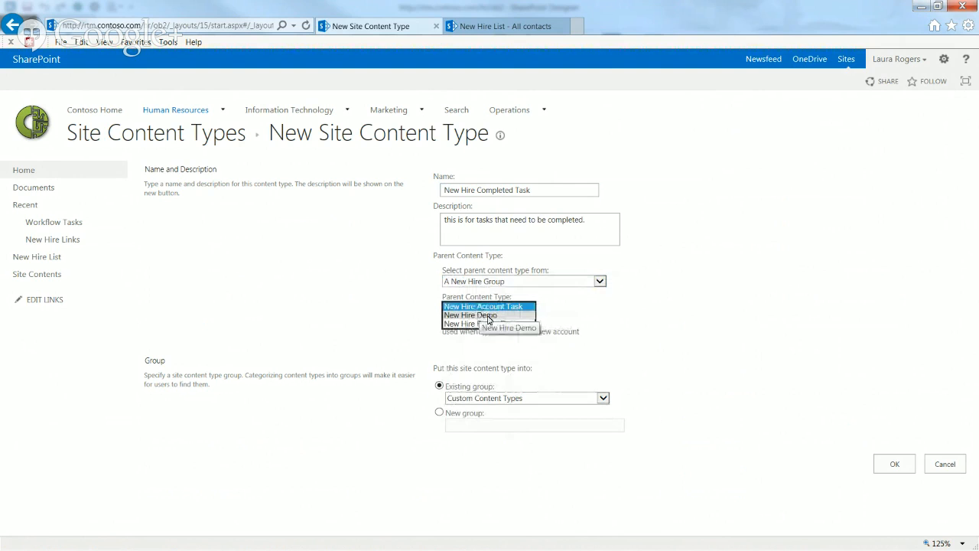
{"action": "left_click", "coordinate": [481, 284]}
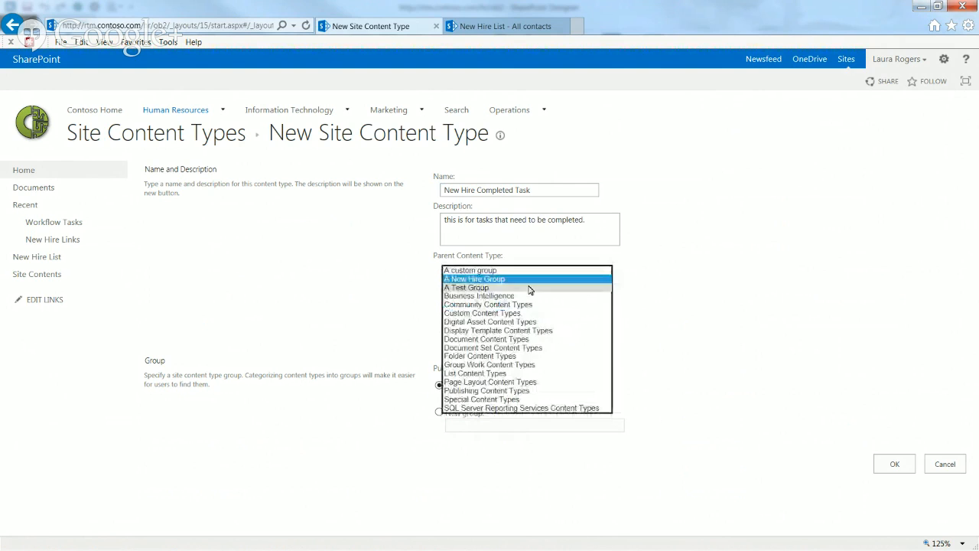
{"action": "left_click", "coordinate": [471, 374]}
{"action": "left_click", "coordinate": [470, 308]}
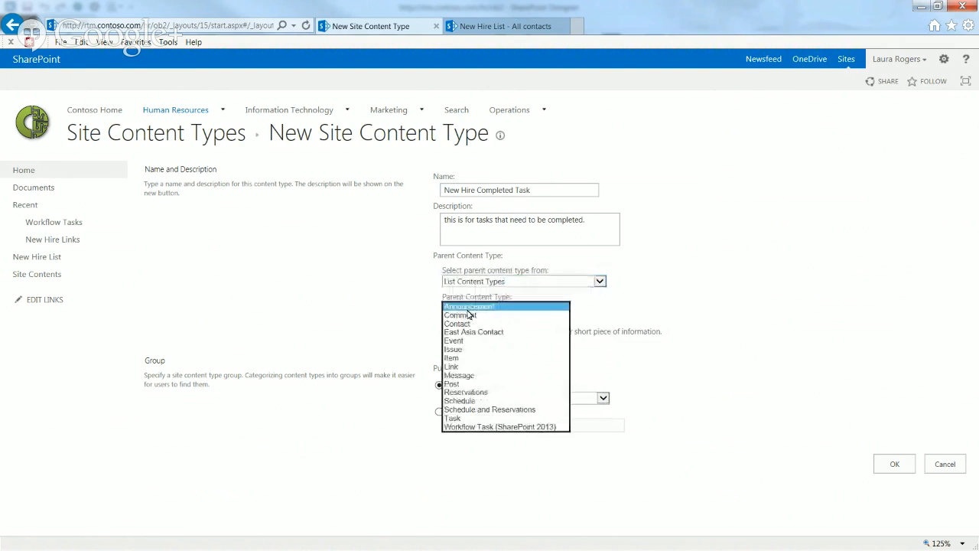
{"action": "left_click", "coordinate": [478, 426]}
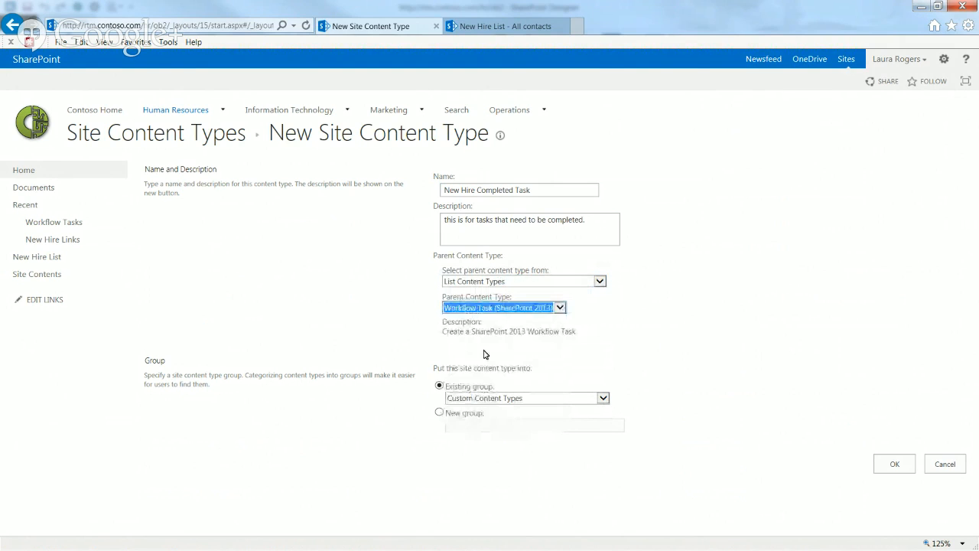
{"action": "left_click", "coordinate": [492, 400]}
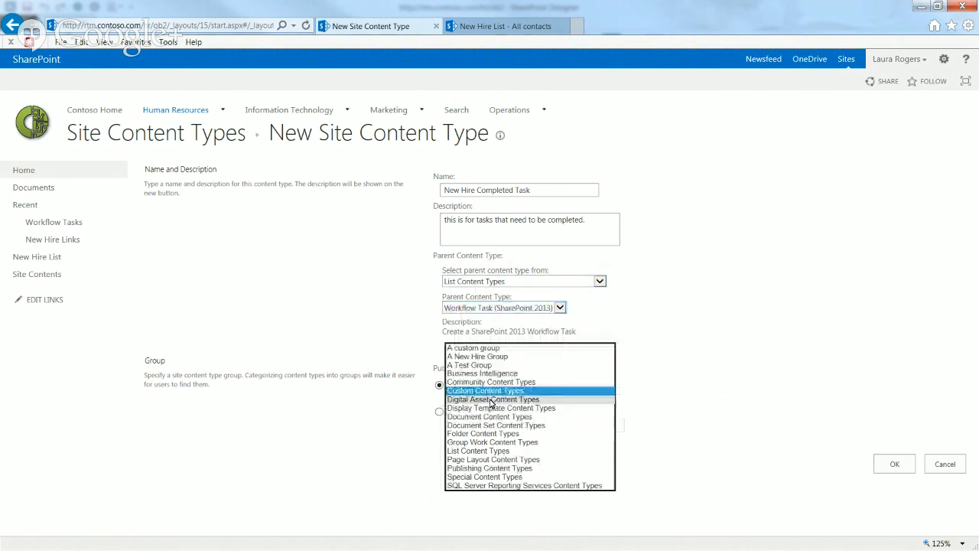
{"action": "left_click", "coordinate": [476, 357]}
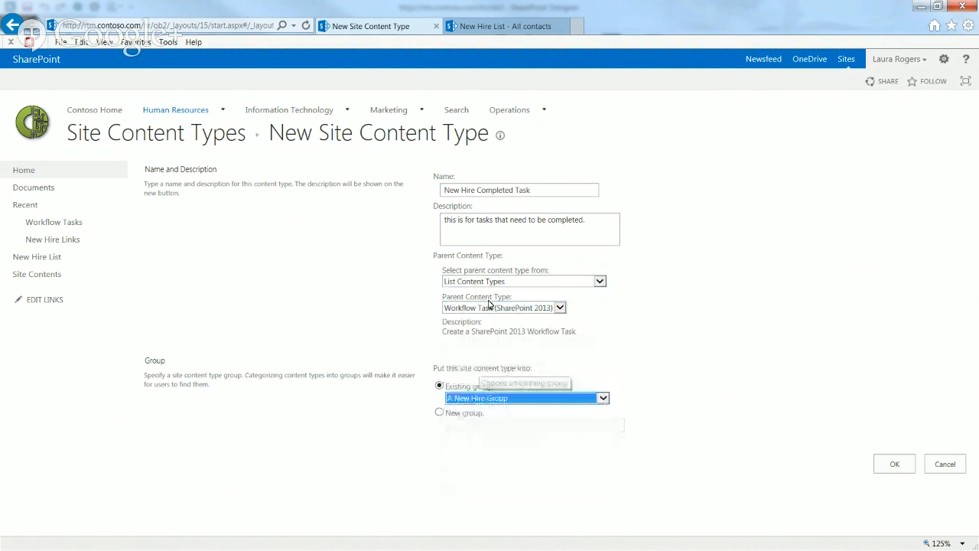
{"action": "left_click", "coordinate": [591, 220]}
{"action": "left_click", "coordinate": [887, 472]}
{"action": "left_click_drag", "start_coordinate": [975, 373], "coordinate": [975, 451]}
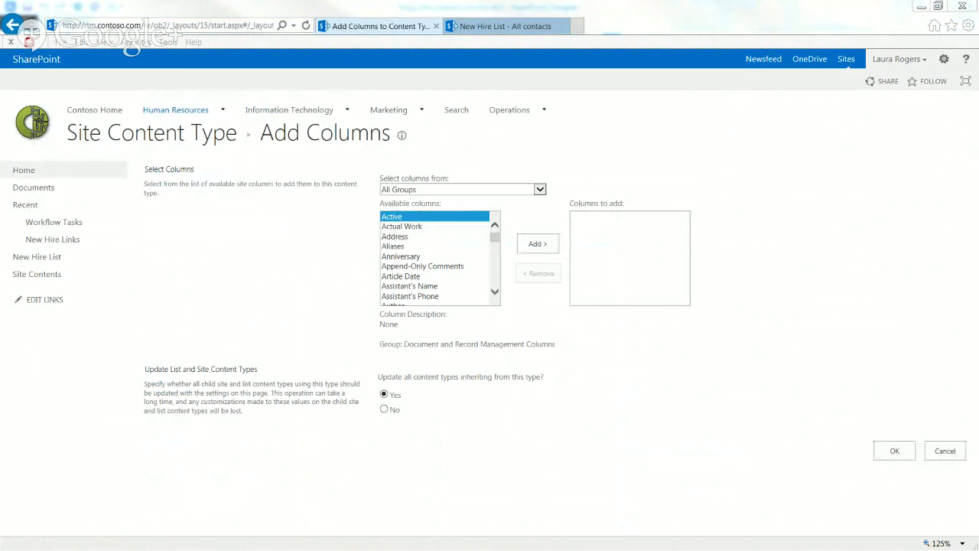
Add the Task Completed Outcome column from Custom Columns to the content type
{"action": "left_click", "coordinate": [444, 192]}
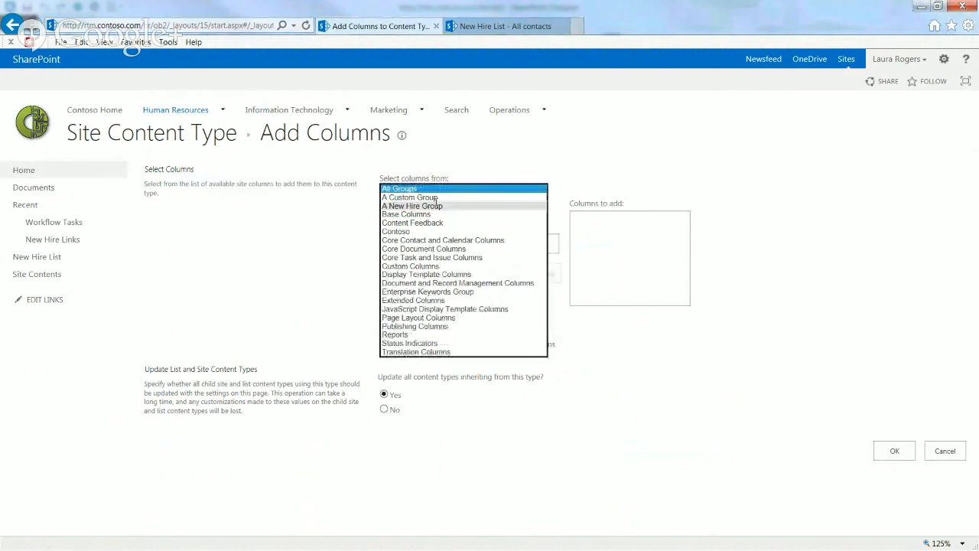
{"action": "left_click", "coordinate": [433, 206]}
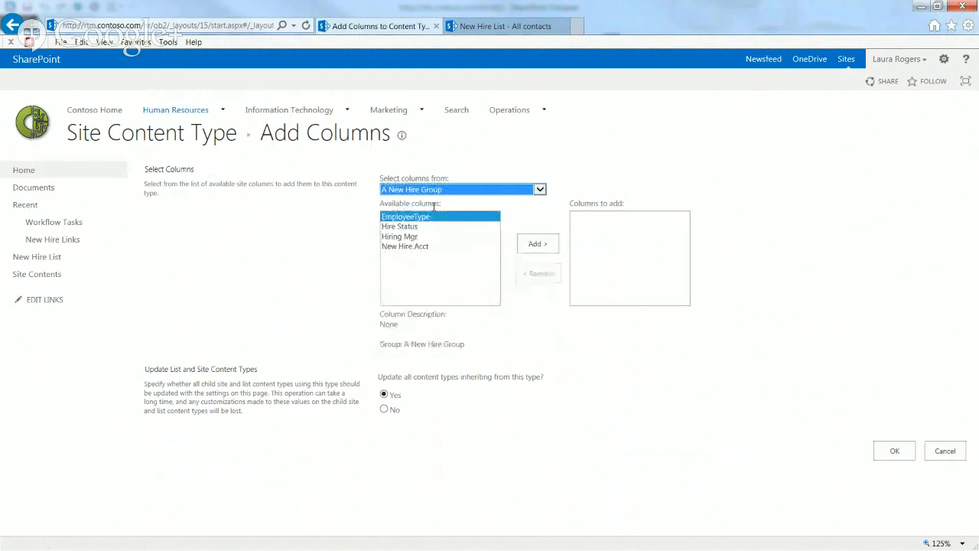
{"action": "left_click", "coordinate": [433, 191]}
{"action": "left_click", "coordinate": [411, 246]}
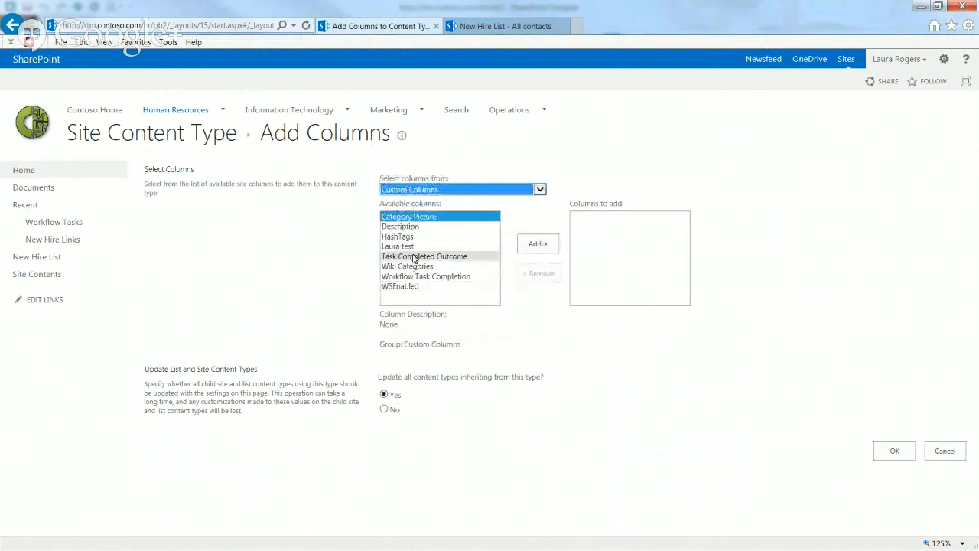
{"action": "left_click", "coordinate": [413, 256]}
{"action": "left_click", "coordinate": [528, 249]}
{"action": "left_click", "coordinate": [896, 455]}
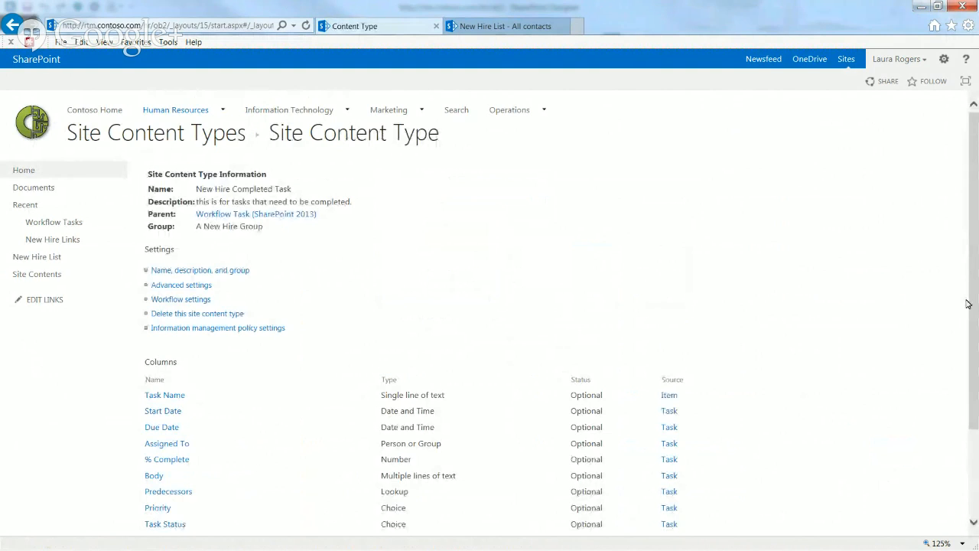
Remove the Task Outcome column from the content type, then go to the Workflow Tasks list
{"action": "scroll", "coordinate": [966, 304], "scroll_direction": "down", "scroll_amount": 3}
{"action": "left_click", "coordinate": [171, 438]}
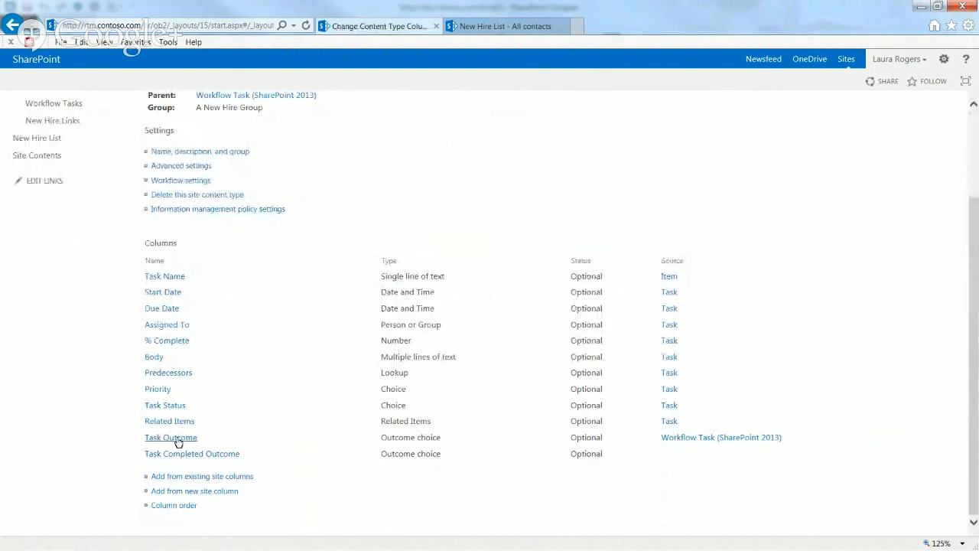
{"action": "left_click", "coordinate": [805, 429]}
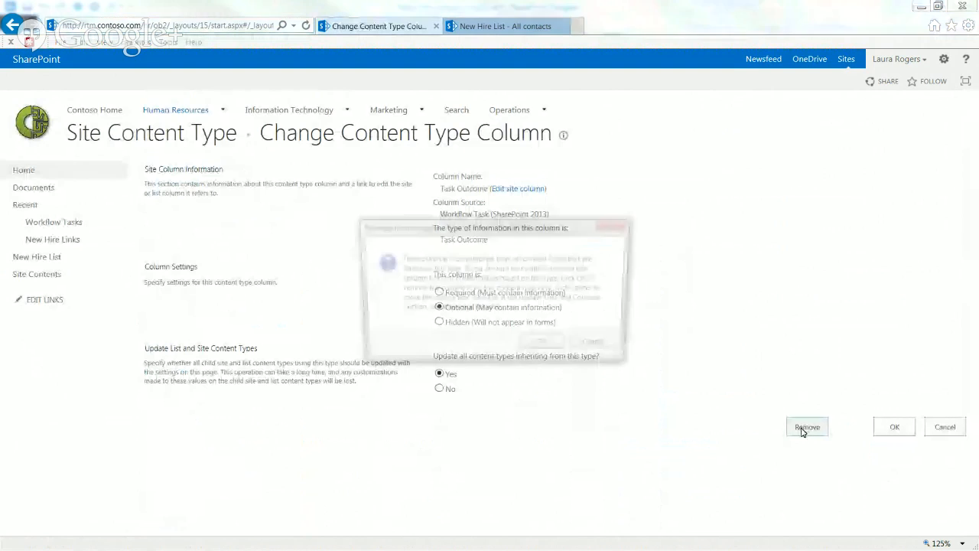
{"action": "left_click", "coordinate": [543, 346]}
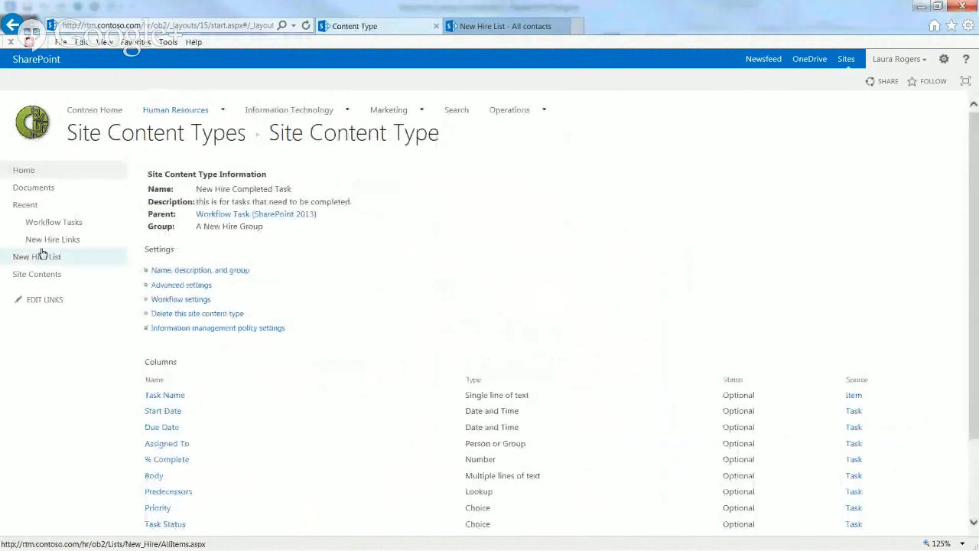
{"action": "left_click", "coordinate": [50, 222]}
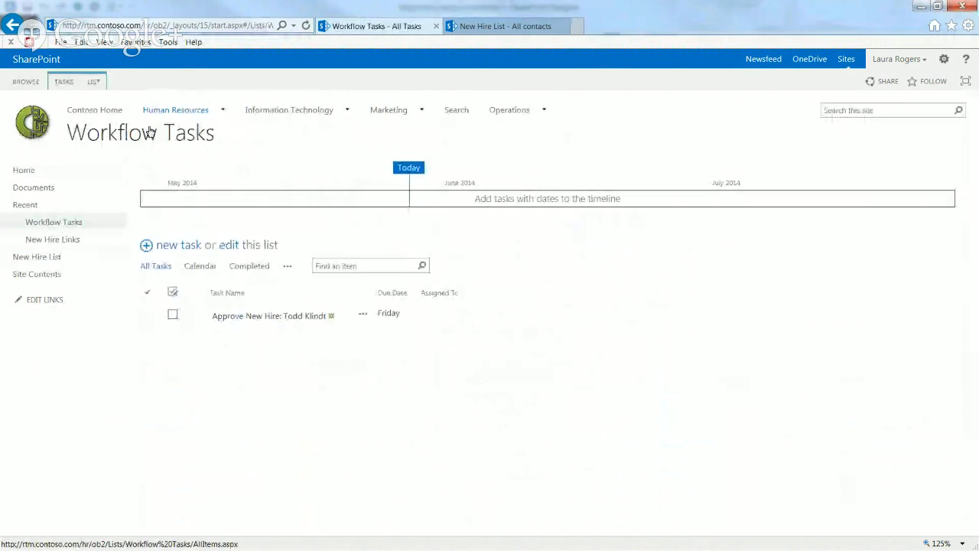
From Workflow Tasks list settings, add New Hire Completed Task from A New Hire Group
{"action": "left_click", "coordinate": [93, 83]}
{"action": "left_click", "coordinate": [640, 114]}
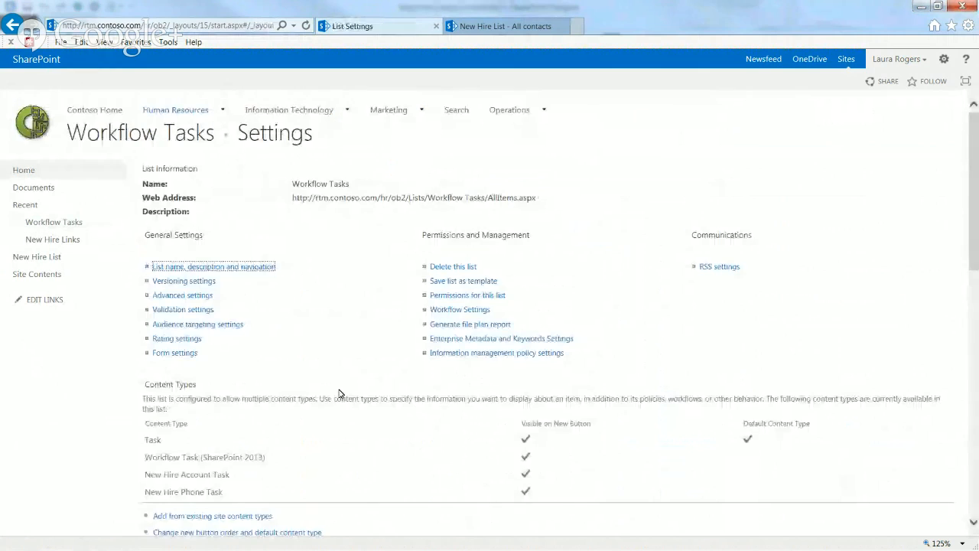
{"action": "scroll", "coordinate": [343, 407], "scroll_direction": "down", "scroll_amount": 3}
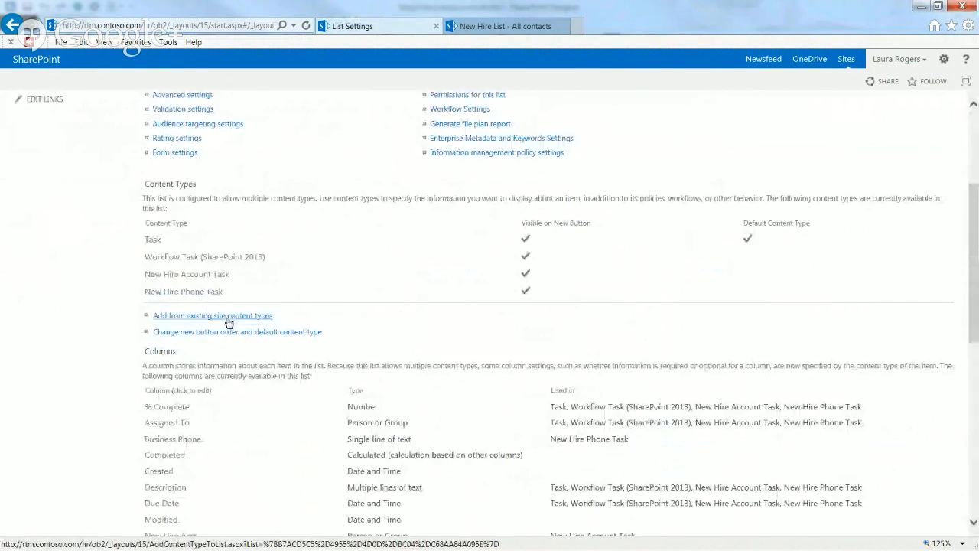
{"action": "left_click", "coordinate": [228, 315]}
{"action": "left_click", "coordinate": [426, 190]}
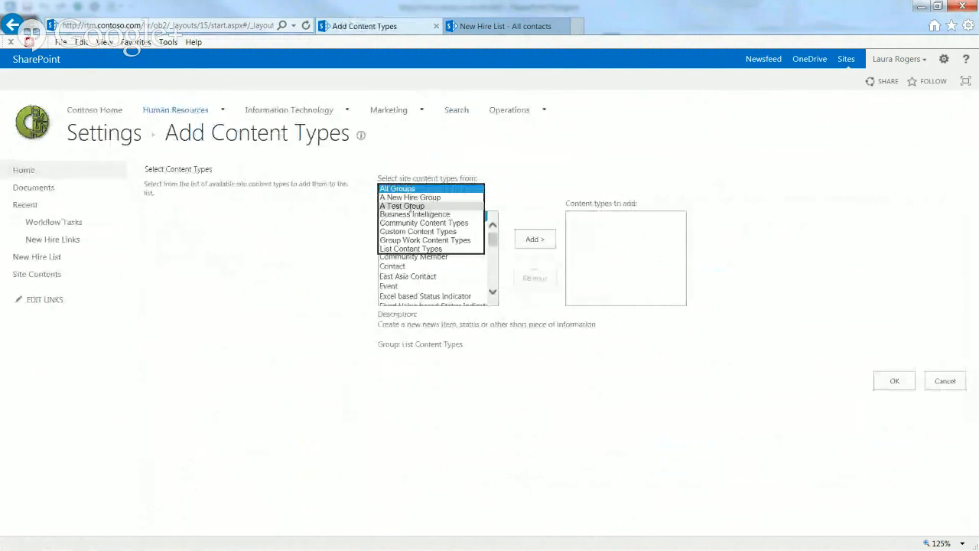
{"action": "left_click", "coordinate": [413, 198]}
{"action": "left_click", "coordinate": [438, 220]}
{"action": "left_click", "coordinate": [534, 239]}
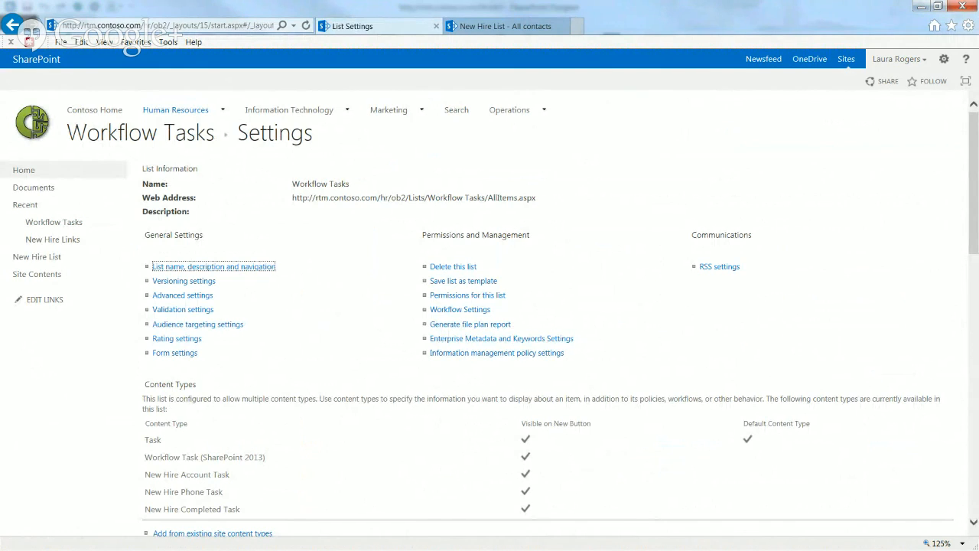
{"action": "key", "text": "alt+Tab"}
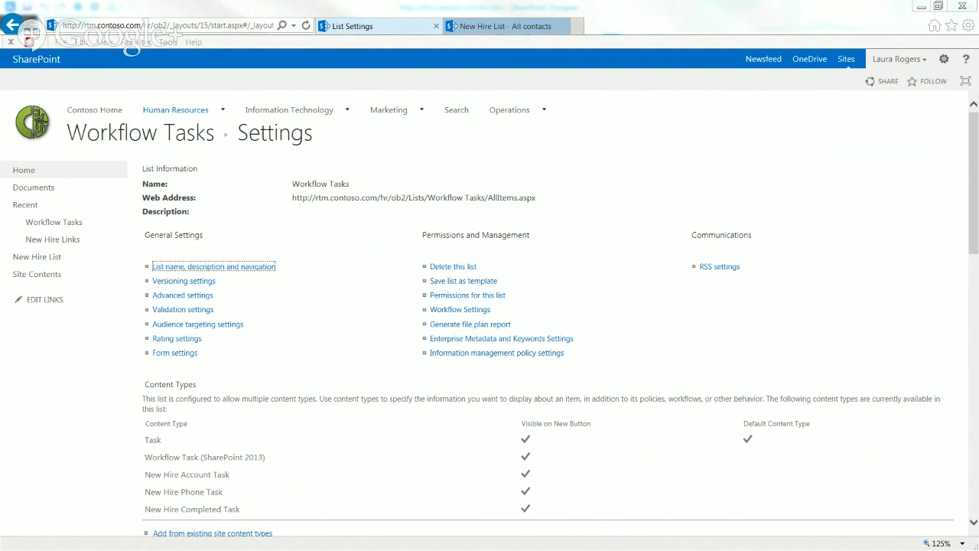
{"action": "left_click_drag", "start_coordinate": [975, 244], "coordinate": [976, 298]}
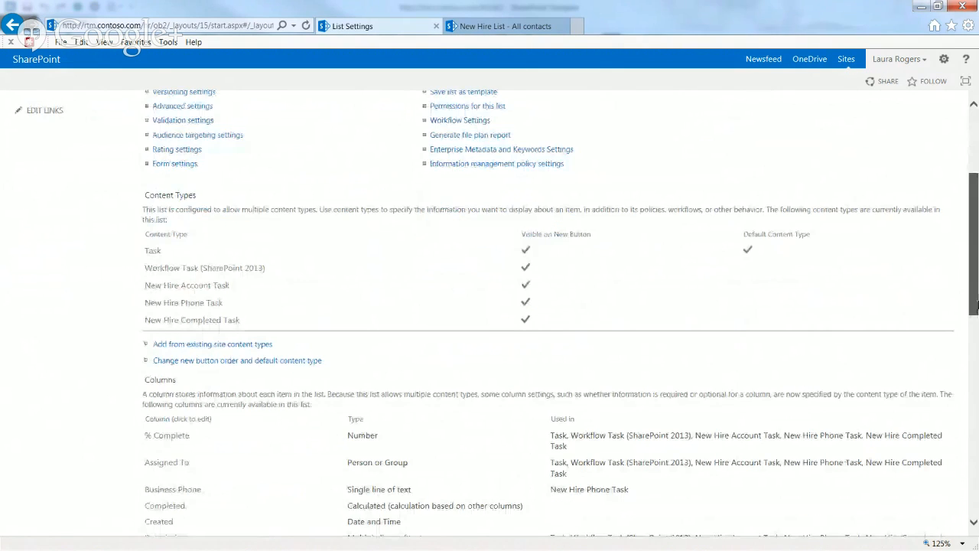
Review the new-item order settings, leaving all content types visible, and exit without saving
{"action": "left_click", "coordinate": [198, 356]}
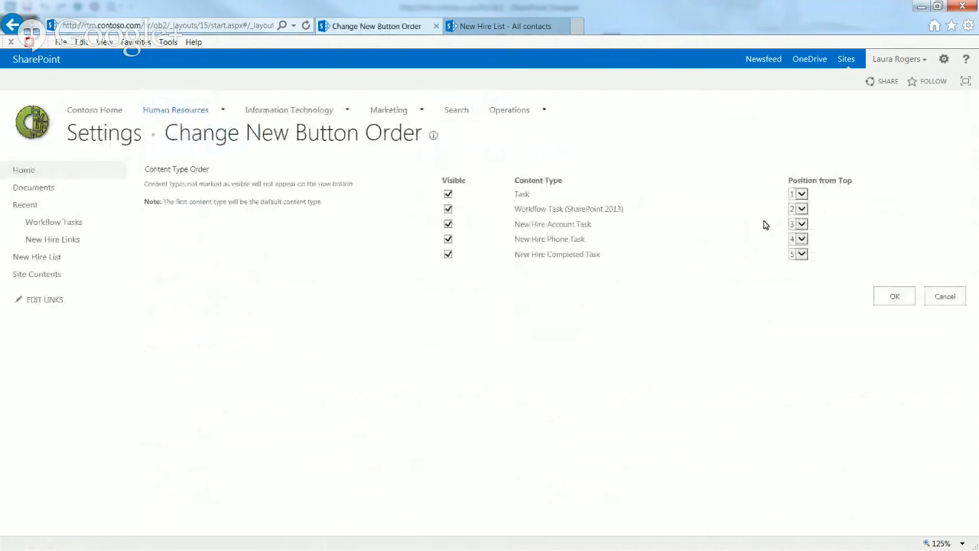
{"action": "left_click", "coordinate": [448, 208]}
{"action": "left_click", "coordinate": [448, 224]}
{"action": "left_click", "coordinate": [448, 224]}
{"action": "left_click", "coordinate": [448, 209]}
{"action": "left_click", "coordinate": [935, 297]}
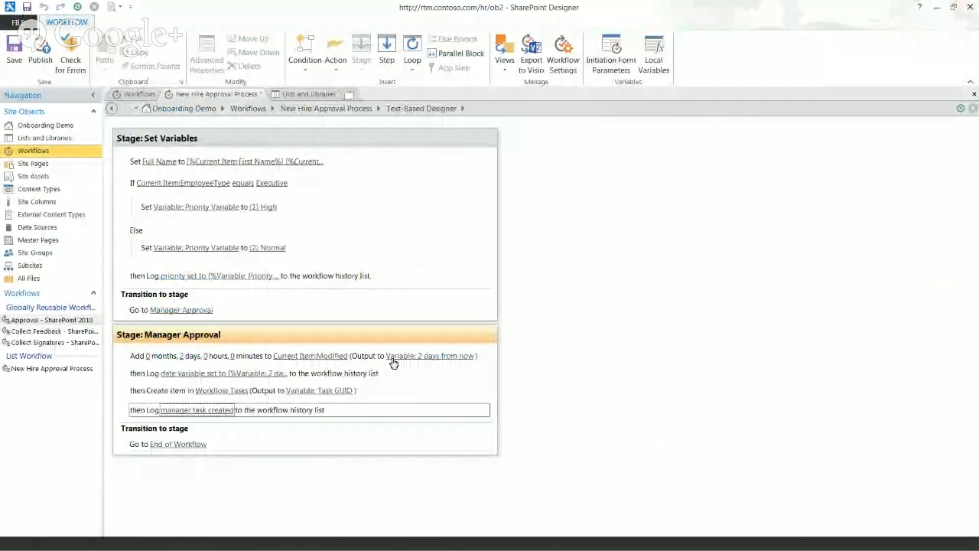
Refresh Designer, then cancel the created task's item settings without changes
{"action": "left_click", "coordinate": [77, 7]}
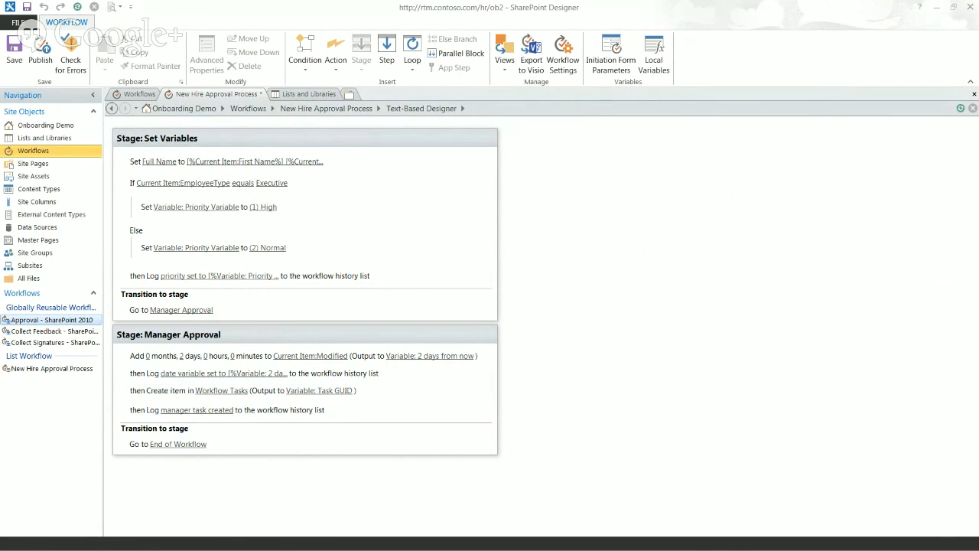
{"action": "left_click", "coordinate": [218, 390]}
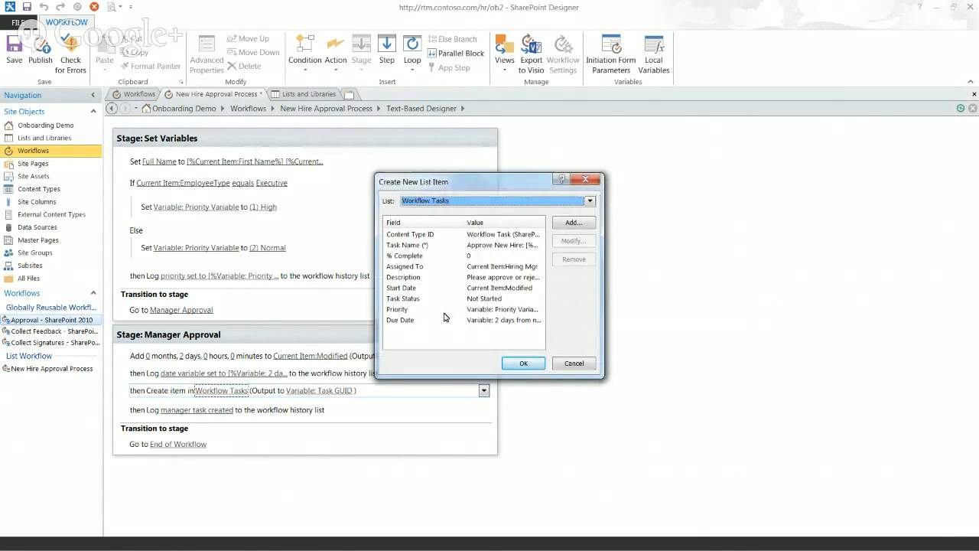
{"action": "left_click", "coordinate": [574, 364]}
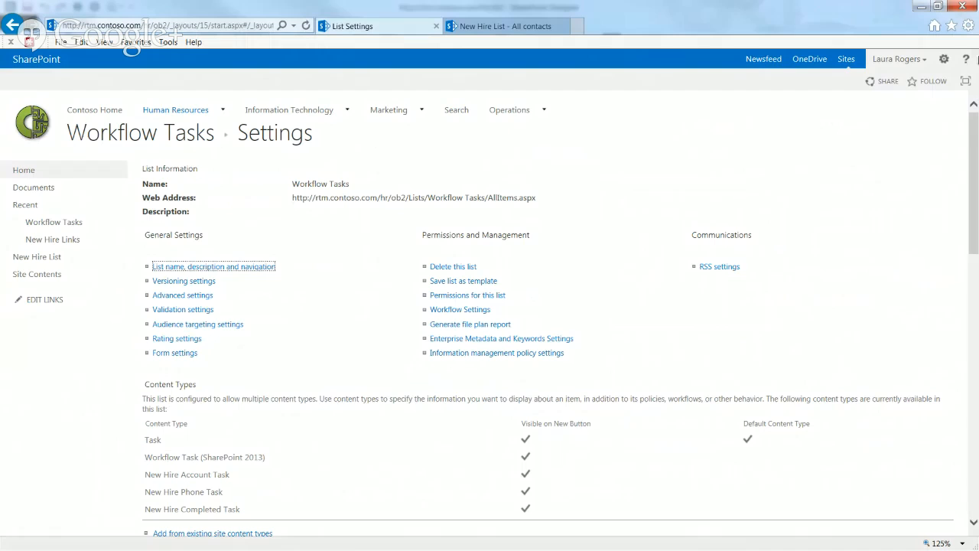
From Site Settings > Site Columns, start a new site column named New Hire Lookup
{"action": "left_click", "coordinate": [944, 61]}
{"action": "left_click", "coordinate": [905, 195]}
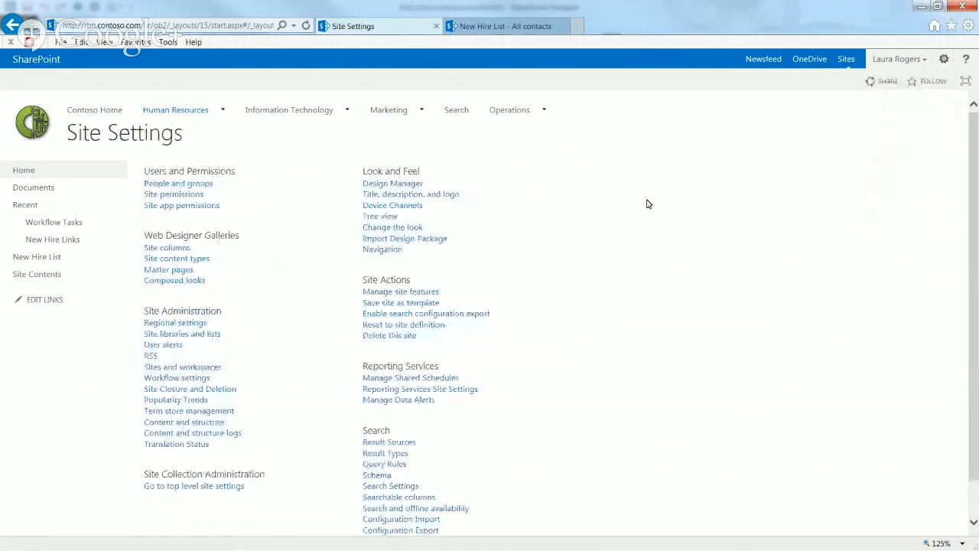
{"action": "left_click", "coordinate": [168, 250]}
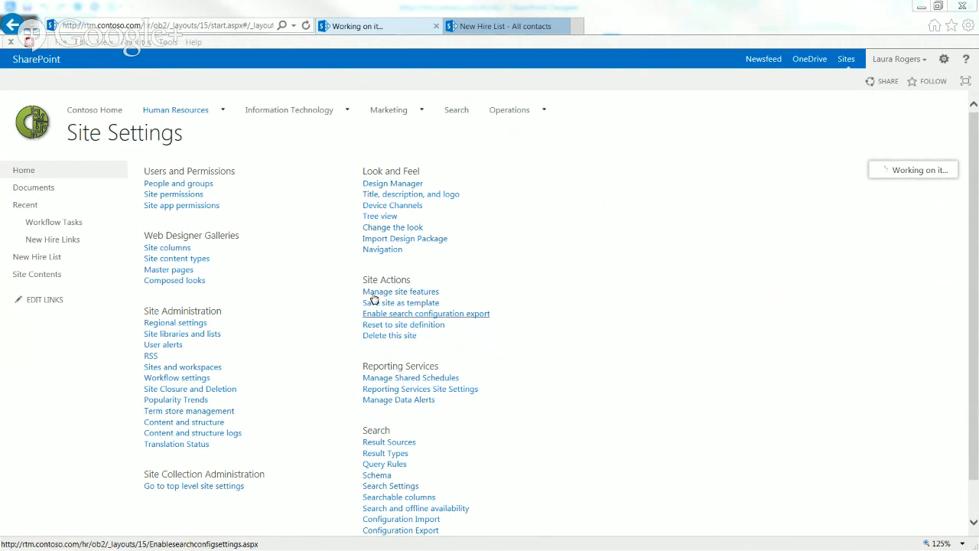
{"action": "left_click", "coordinate": [165, 176]}
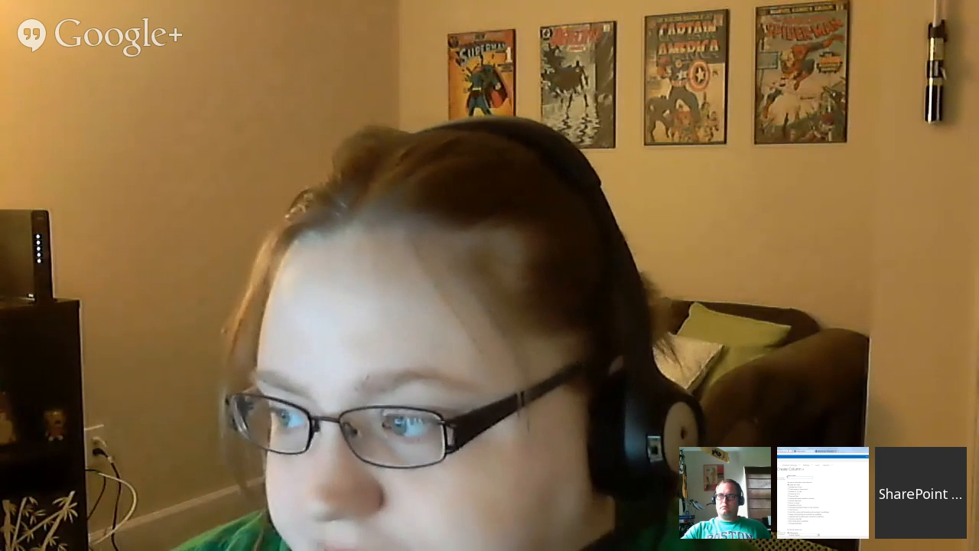
{"action": "left_click", "coordinate": [323, 184]}
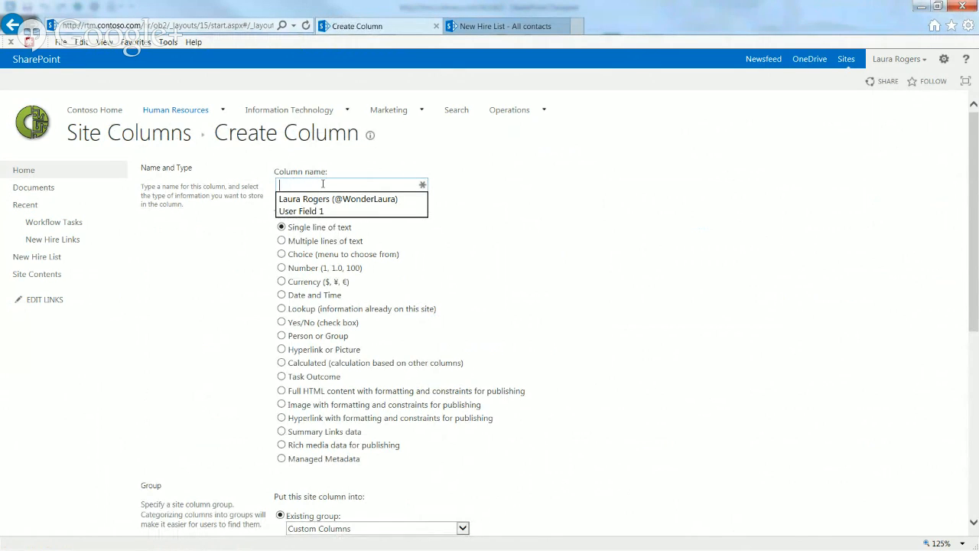
{"action": "type", "text": "N"}
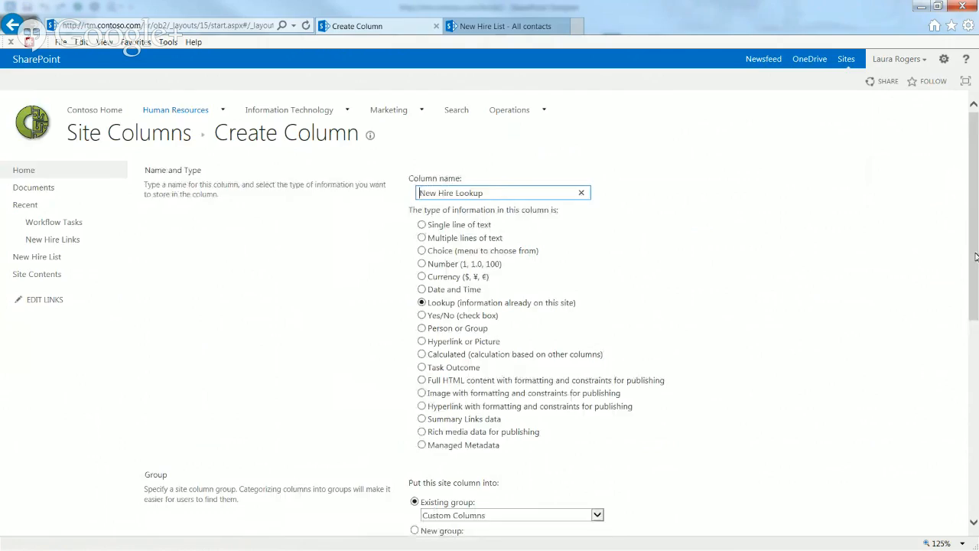
File the column under A New Hire Group with description 'looks up to the new hire list'
{"action": "scroll", "coordinate": [576, 309], "scroll_direction": "down", "scroll_amount": 3}
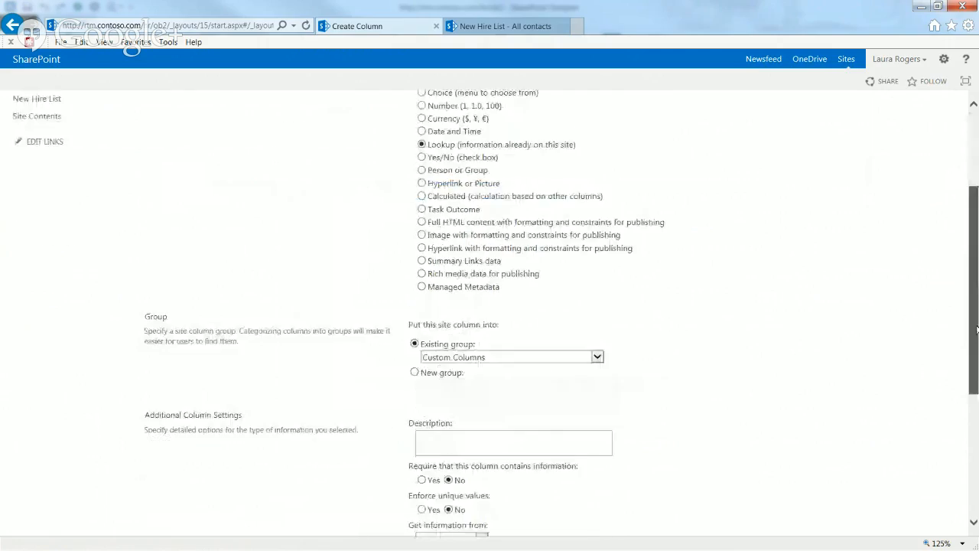
{"action": "left_click", "coordinate": [474, 346]}
{"action": "left_click", "coordinate": [470, 264]}
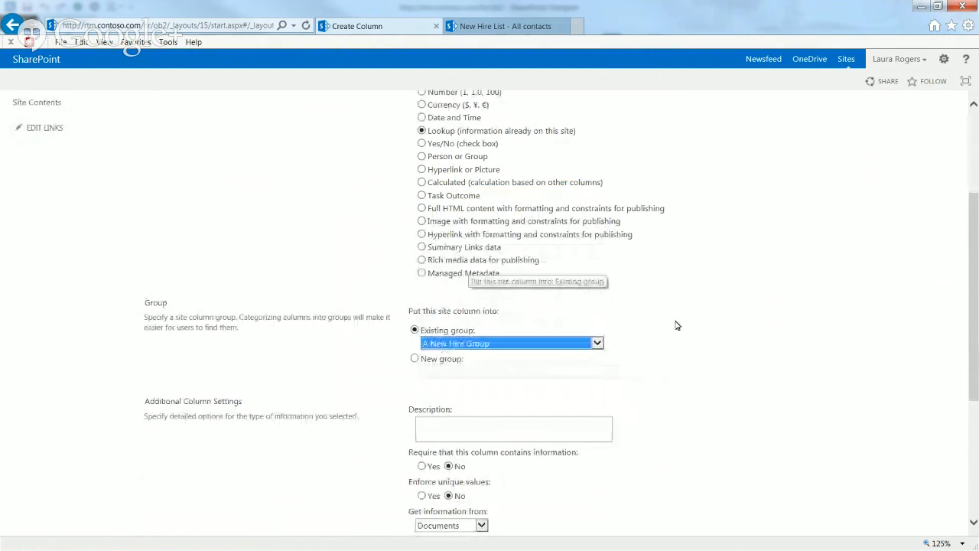
{"action": "scroll", "coordinate": [642, 275], "scroll_direction": "down", "scroll_amount": 4}
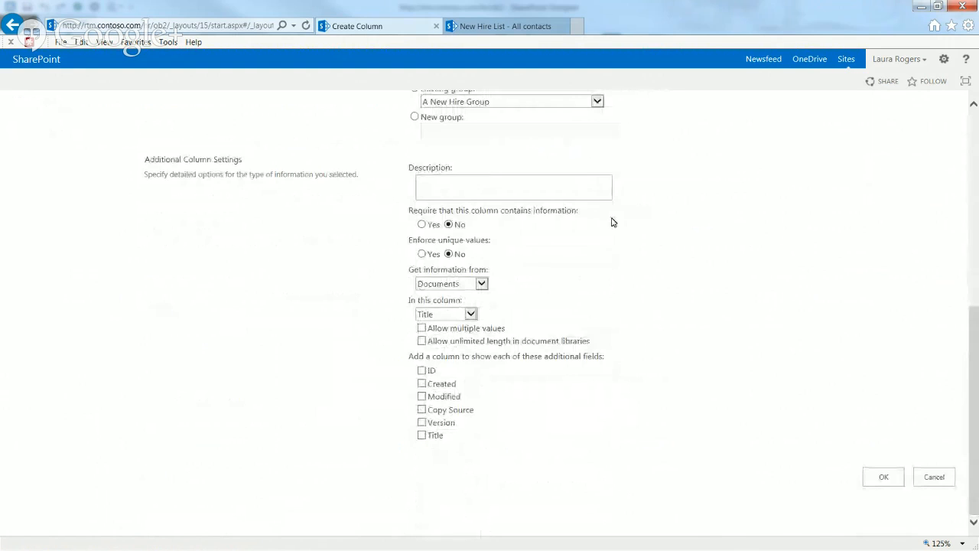
{"action": "left_click", "coordinate": [518, 180]}
{"action": "type", "text": "looks up to the new hire lis"}
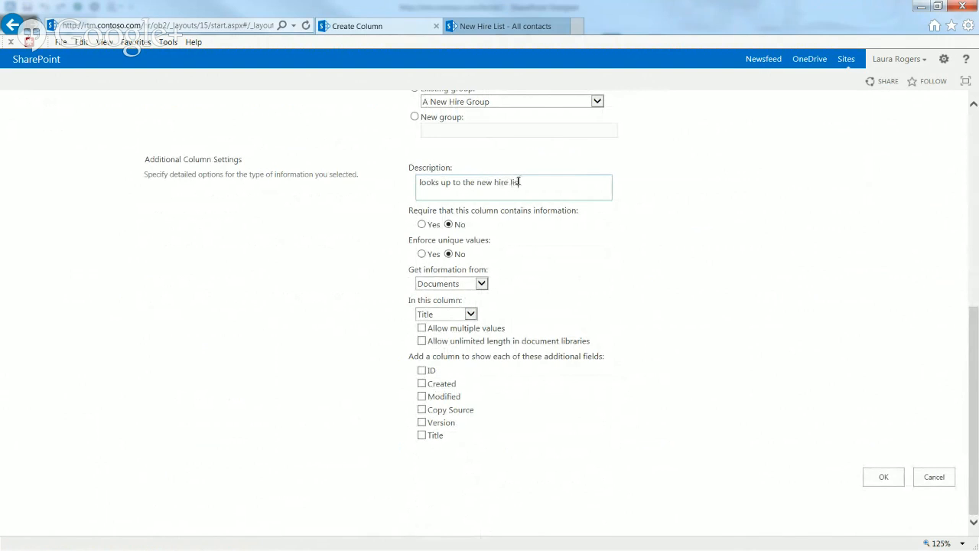
{"action": "type", "text": "t"}
Make the lookup pull Full Name from the New Hire List and save the column
{"action": "left_click", "coordinate": [462, 284]}
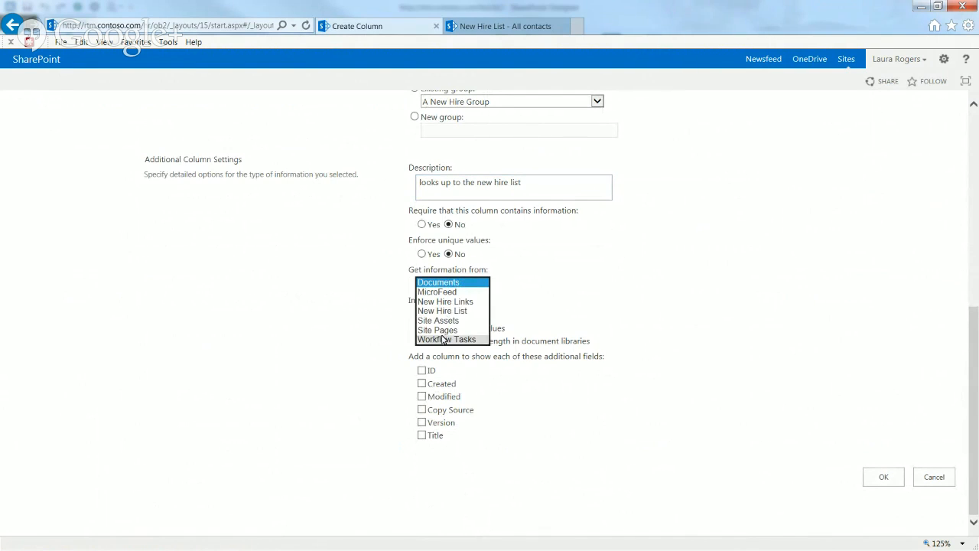
{"action": "left_click", "coordinate": [470, 311]}
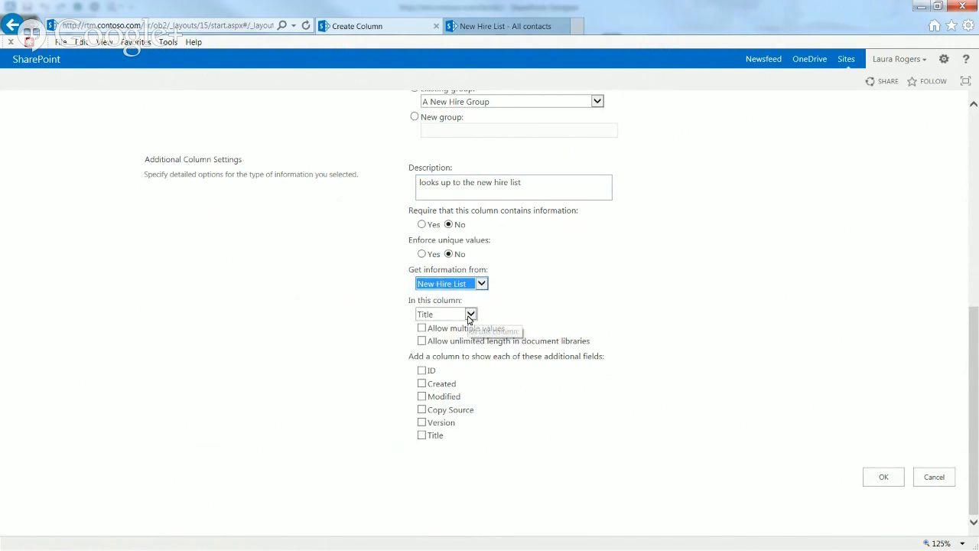
{"action": "left_click", "coordinate": [469, 314]}
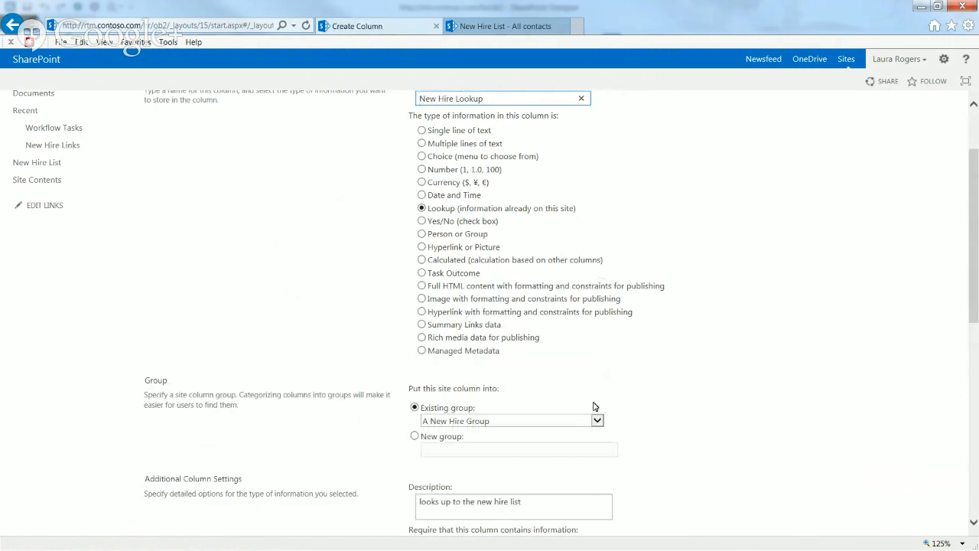
{"action": "scroll", "coordinate": [976, 286], "scroll_direction": "down", "scroll_amount": 5}
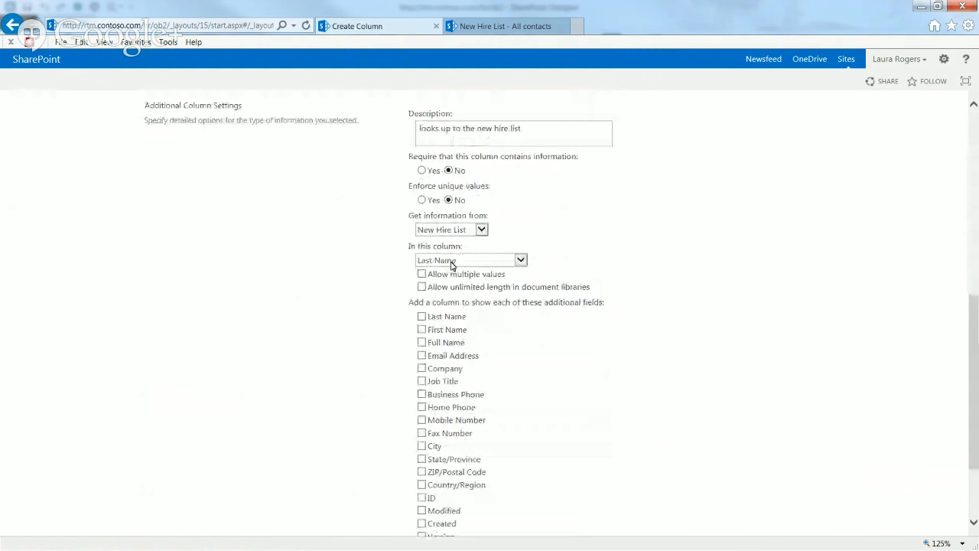
{"action": "left_click", "coordinate": [453, 263]}
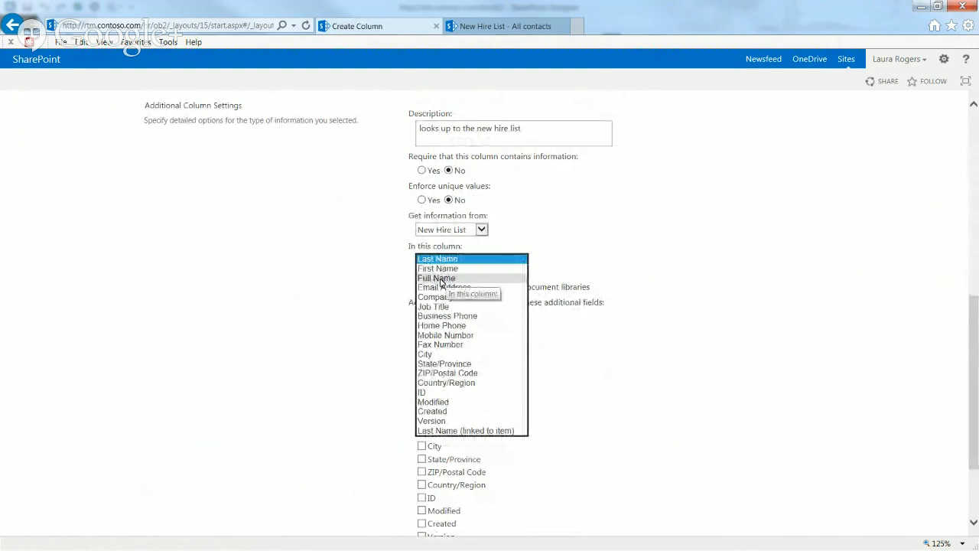
{"action": "left_click", "coordinate": [450, 277]}
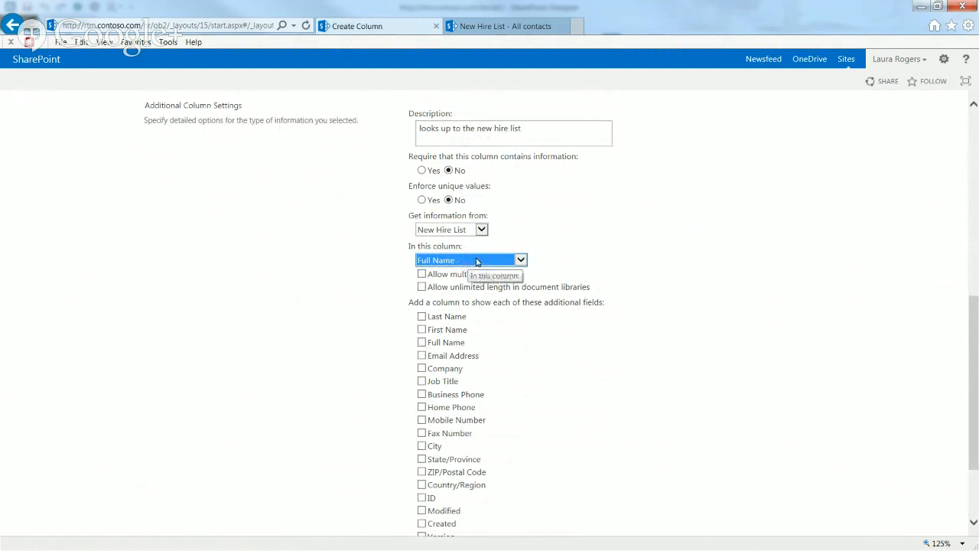
{"action": "left_click", "coordinate": [461, 262]}
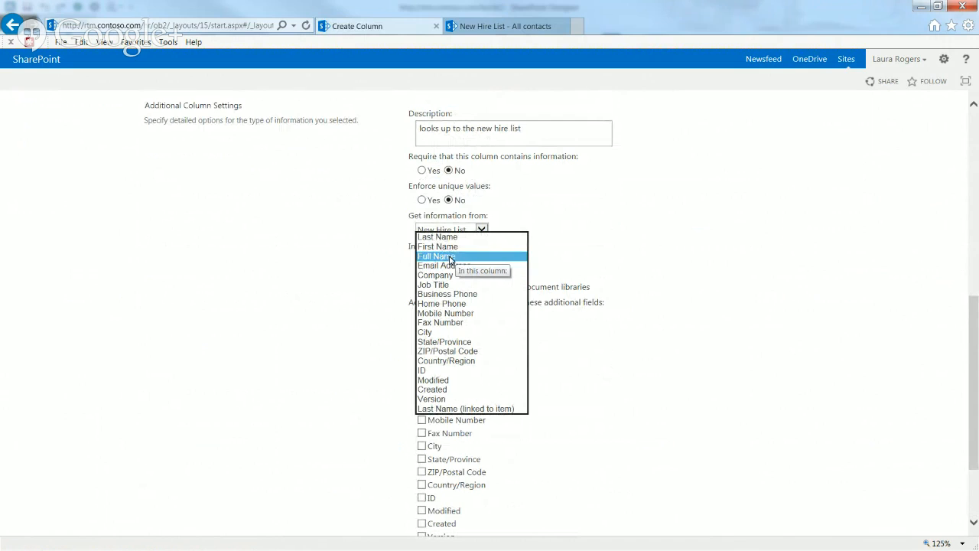
{"action": "left_click", "coordinate": [449, 257]}
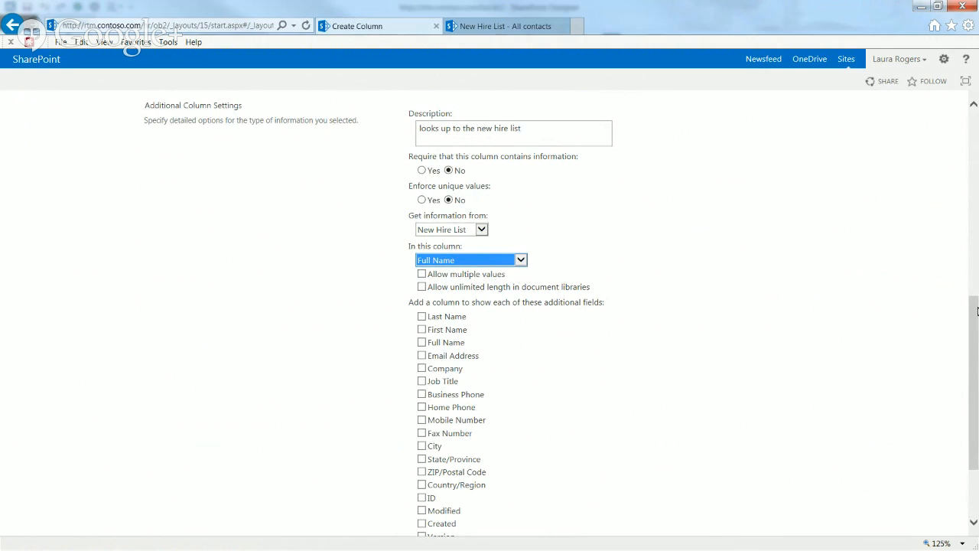
{"action": "scroll", "coordinate": [973, 315], "scroll_direction": "down", "scroll_amount": 2}
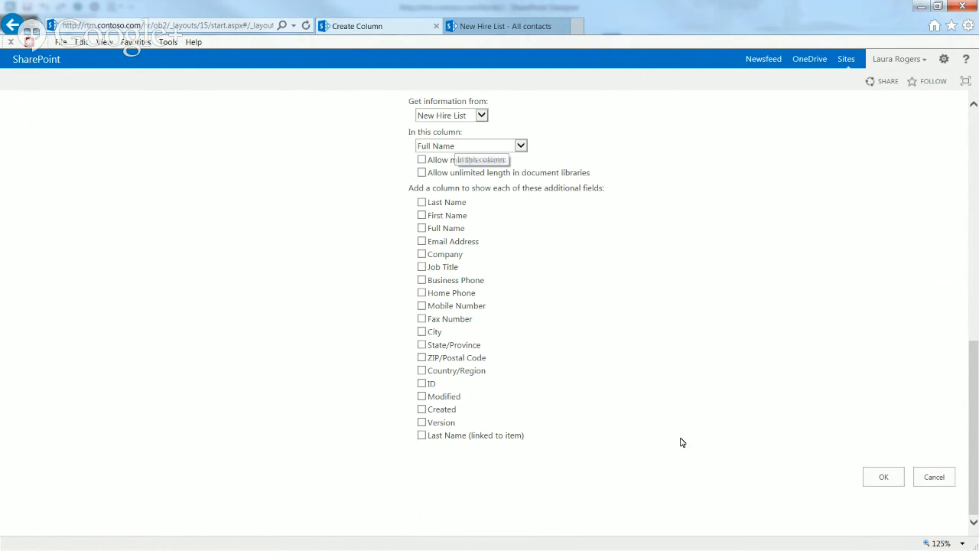
{"action": "left_click", "coordinate": [885, 477]}
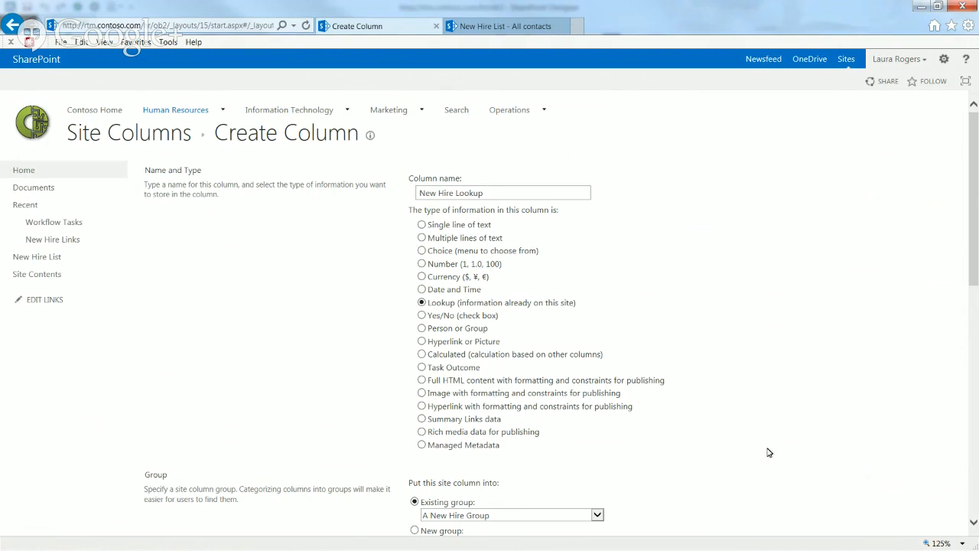
Check New Hire Lookup in the Site Columns list, return to Site Settings, then go to Workflow Tasks
{"action": "left_click_drag", "start_coordinate": [975, 259], "coordinate": [975, 405]}
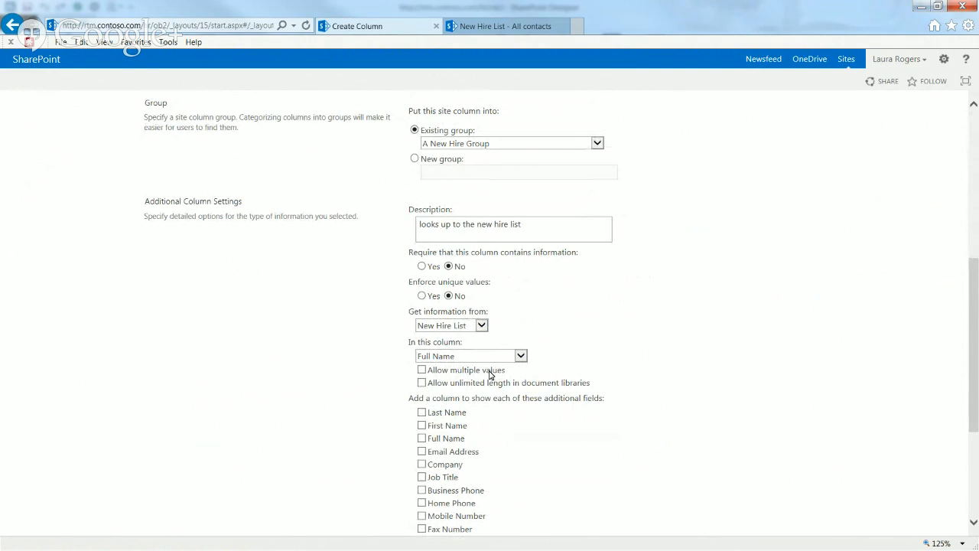
{"action": "left_click_drag", "start_coordinate": [976, 384], "coordinate": [975, 236]}
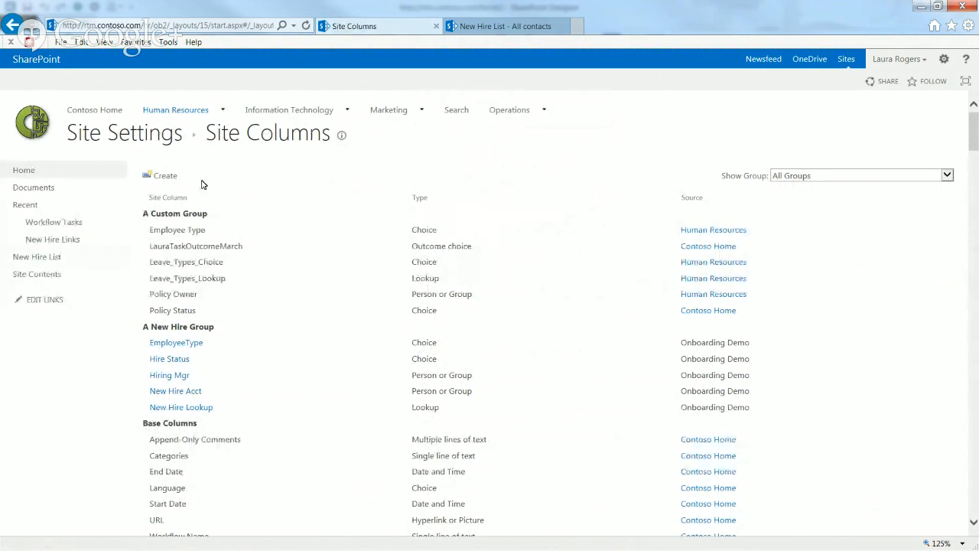
{"action": "left_click", "coordinate": [113, 133]}
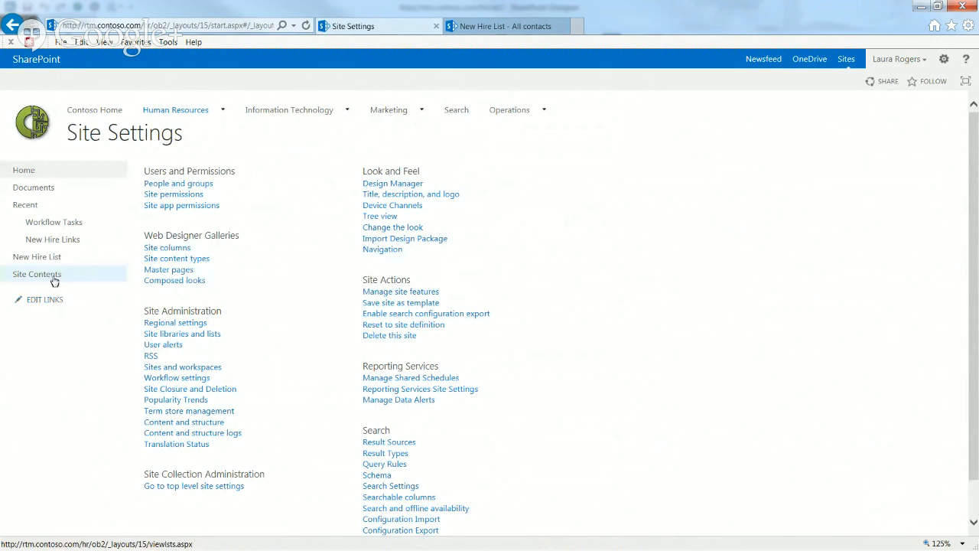
{"action": "left_click", "coordinate": [60, 224]}
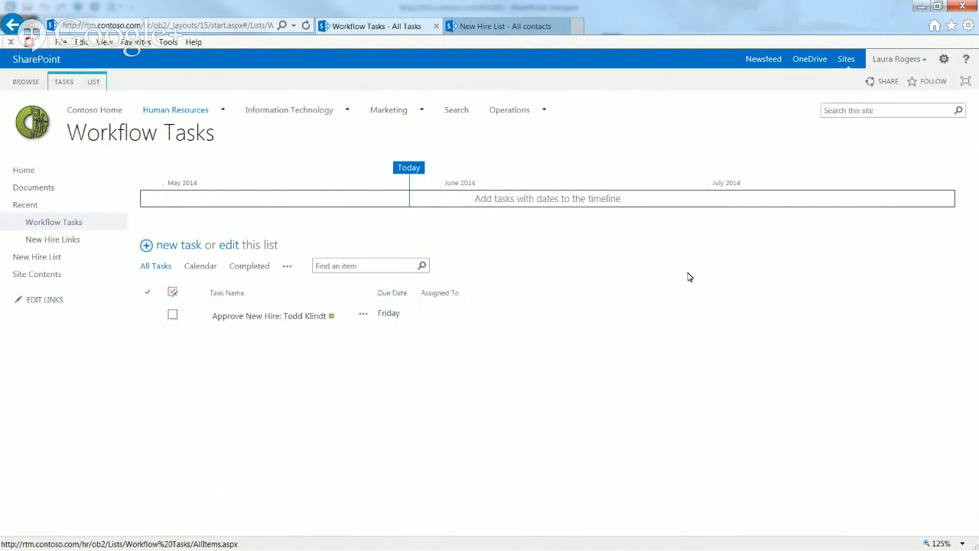
In Workflow Tasks list settings, queue the New Hire Lookup site column from A New Hire Group
{"action": "left_click", "coordinate": [93, 82]}
{"action": "left_click", "coordinate": [639, 126]}
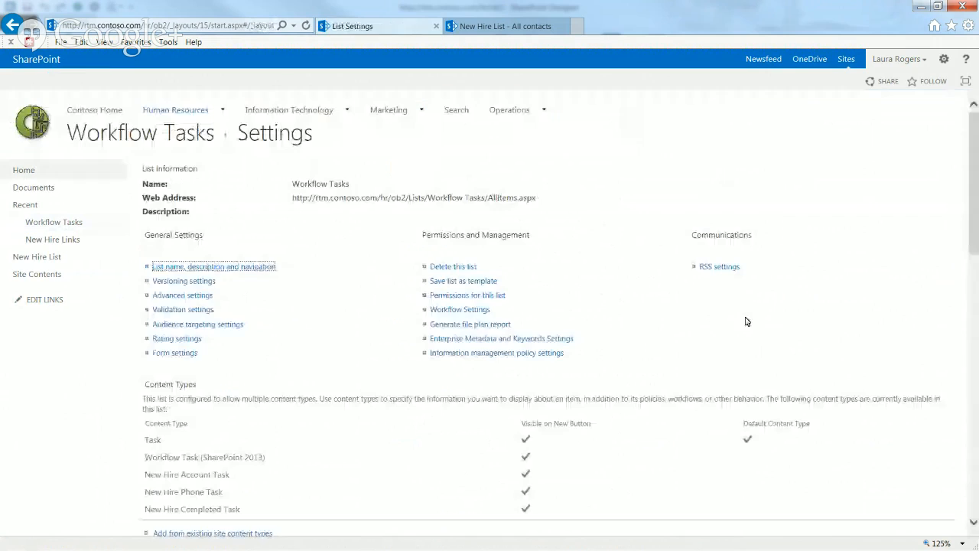
{"action": "left_click_drag", "start_coordinate": [975, 216], "coordinate": [975, 480]}
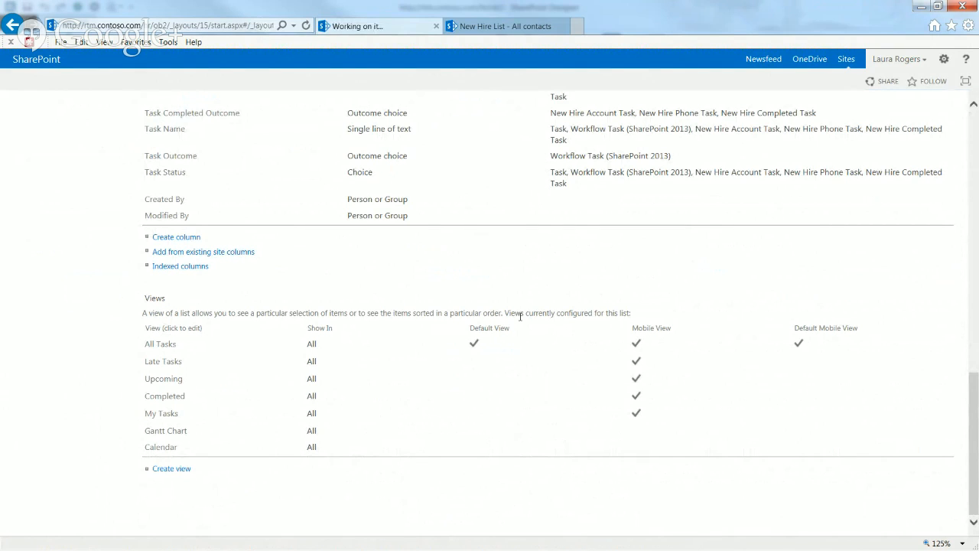
{"action": "left_click_drag", "start_coordinate": [319, 182], "coordinate": [322, 193]}
{"action": "left_click", "coordinate": [313, 196]}
{"action": "left_click", "coordinate": [313, 194]}
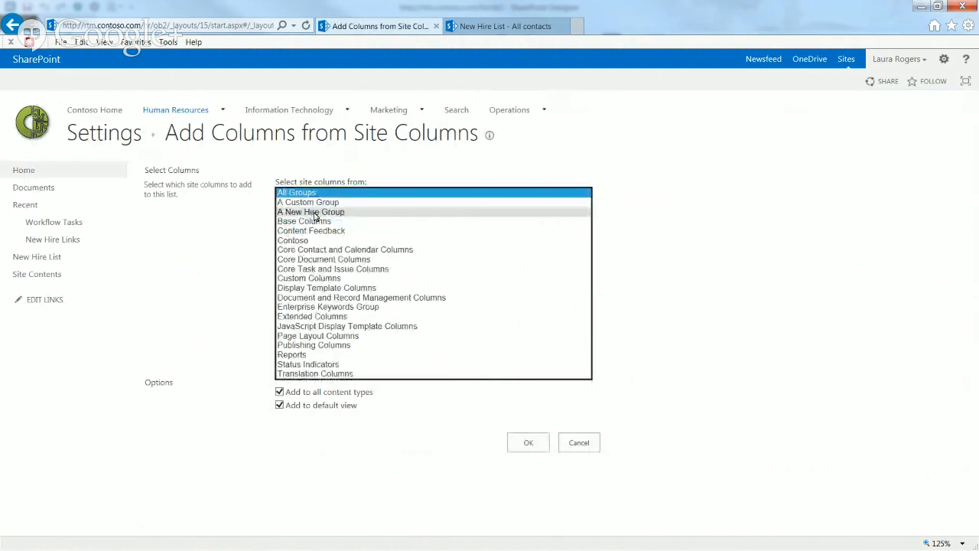
{"action": "left_click", "coordinate": [310, 212]}
{"action": "left_click", "coordinate": [317, 257]}
{"action": "left_click", "coordinate": [433, 250]}
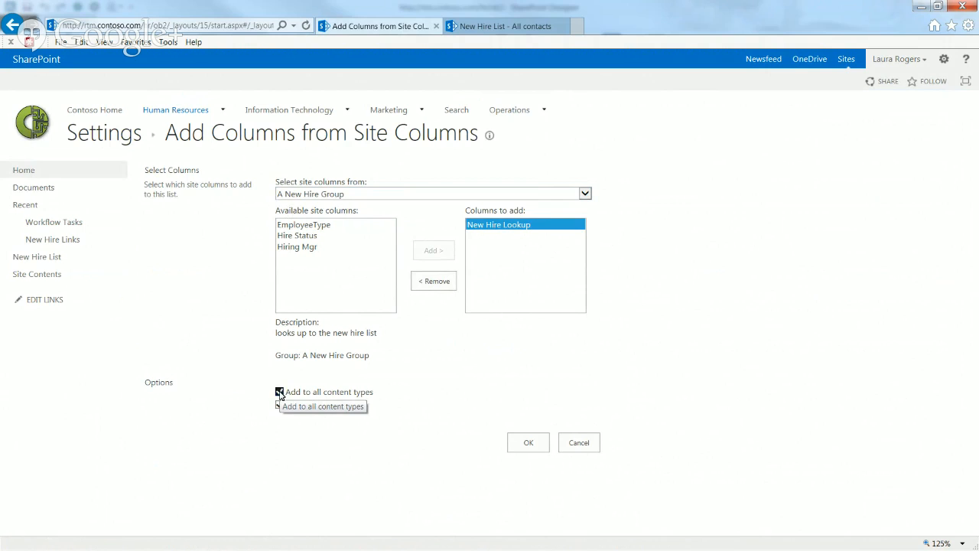
Add New Hire Lookup to the list without adding it to all content types, then refresh Designer
{"action": "left_click", "coordinate": [280, 392]}
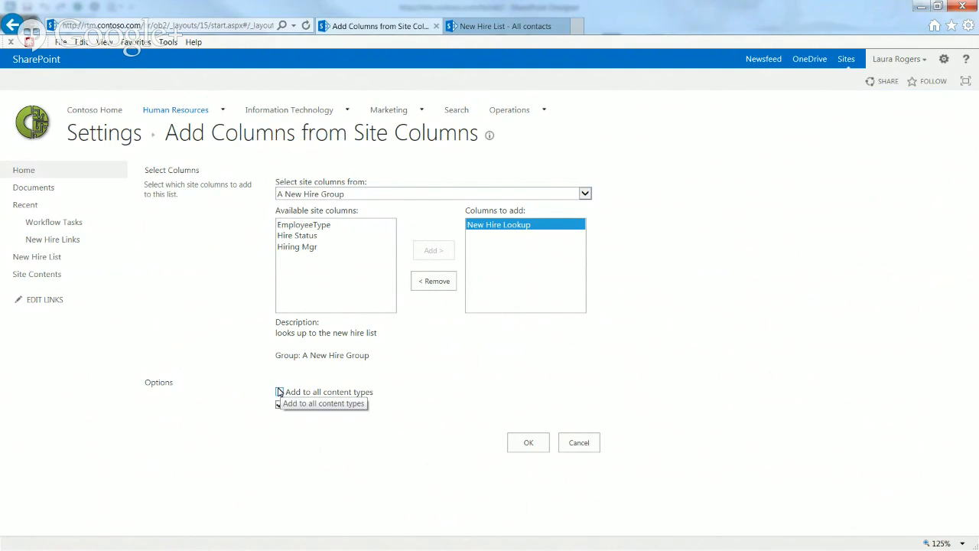
{"action": "left_click", "coordinate": [279, 392]}
{"action": "left_click", "coordinate": [525, 442]}
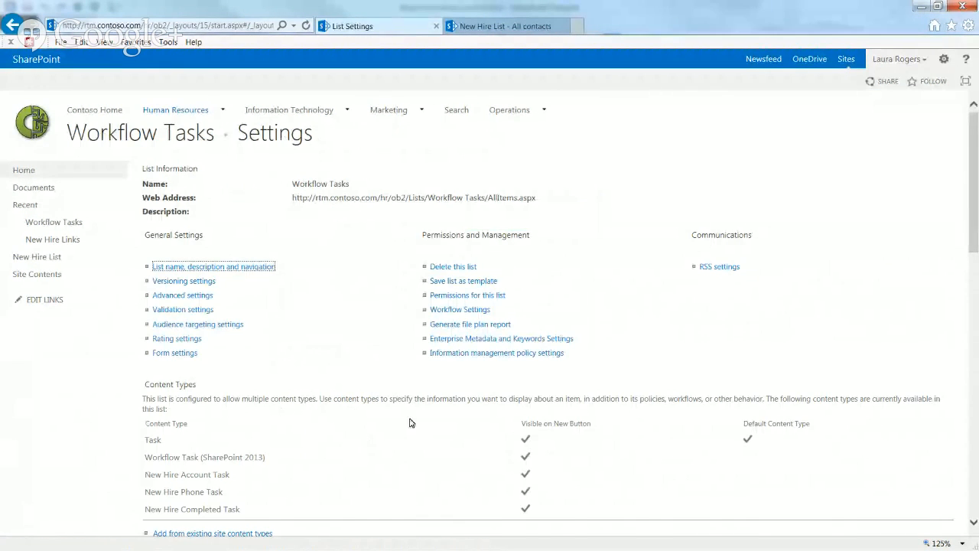
{"action": "left_click_drag", "start_coordinate": [970, 205], "coordinate": [969, 391]}
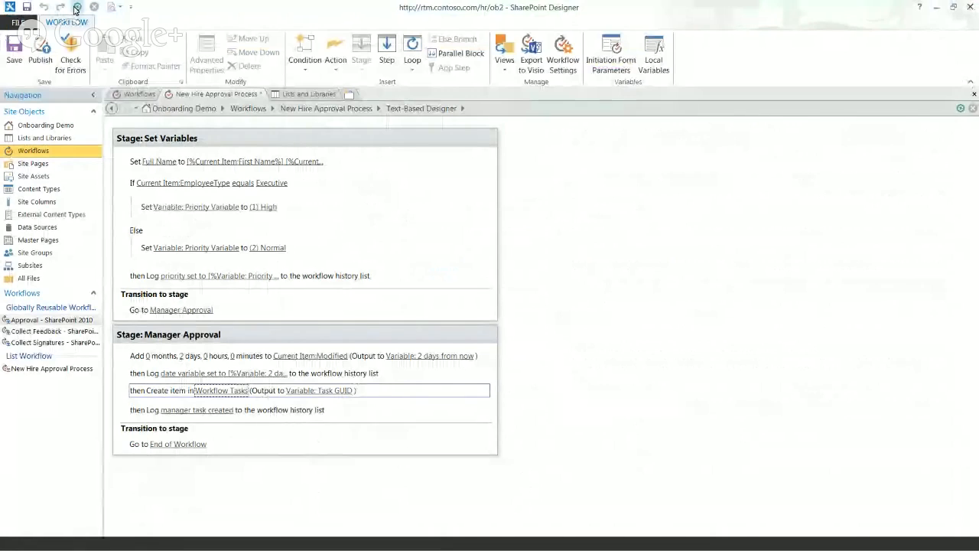
{"action": "left_click", "coordinate": [77, 10]}
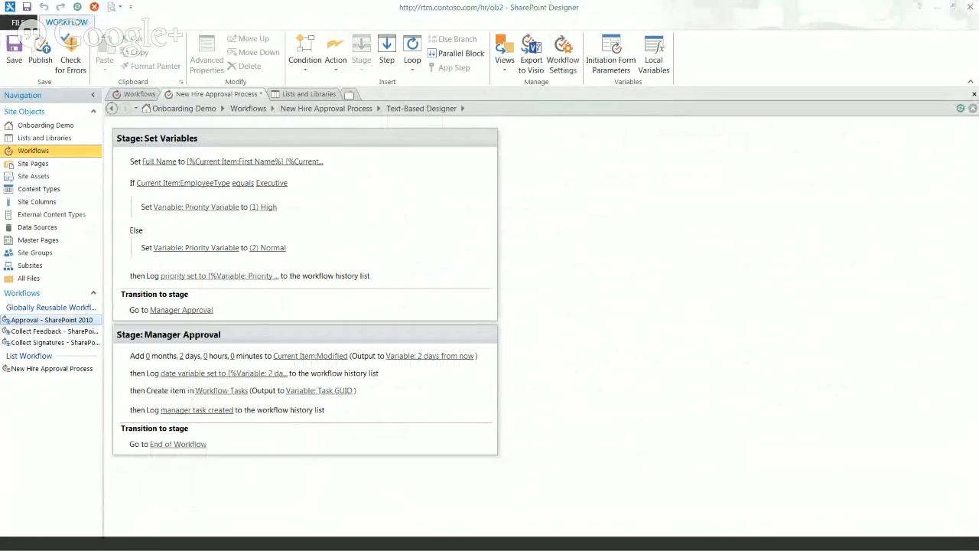
Have the created Workflow Tasks item set New Hire Lookup to Current Item:ID
{"action": "left_click", "coordinate": [76, 8]}
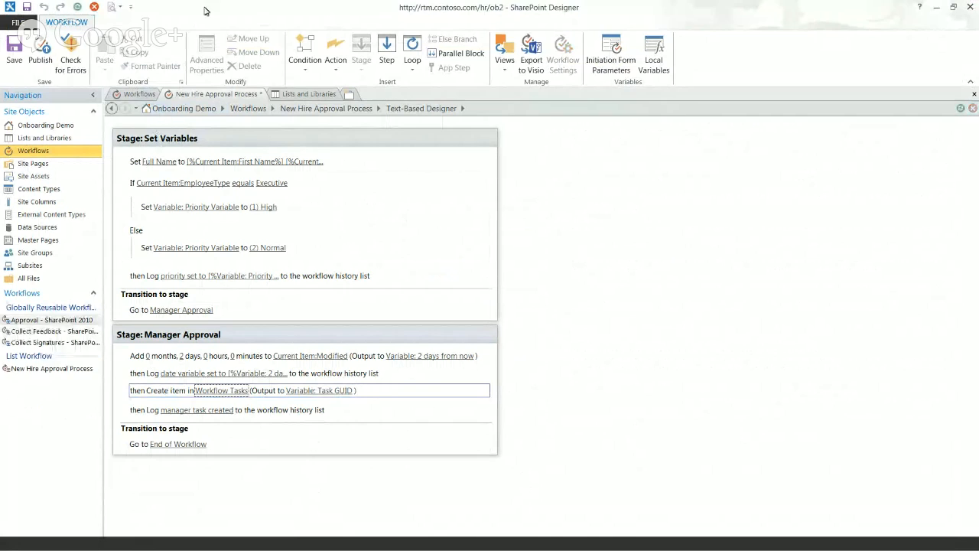
{"action": "left_click", "coordinate": [223, 391]}
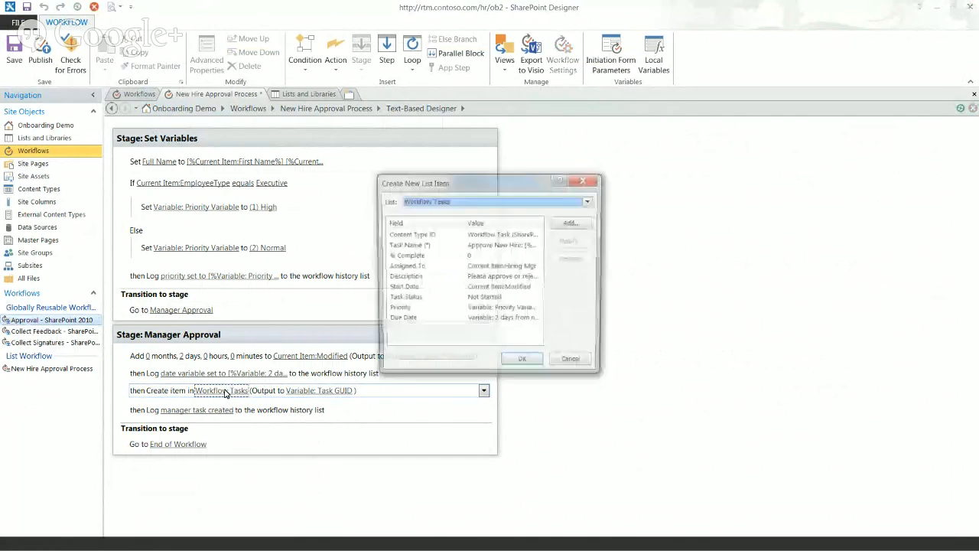
{"action": "left_click", "coordinate": [570, 222]}
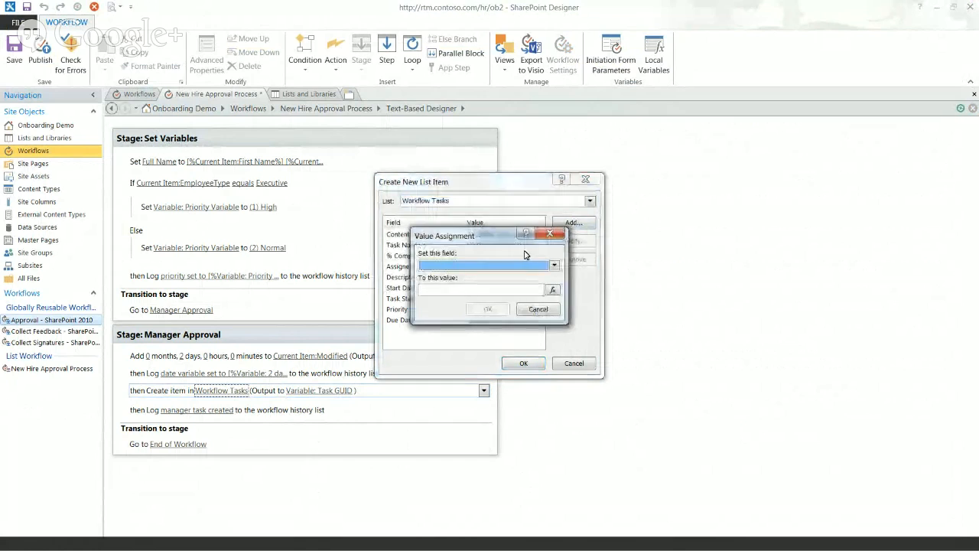
{"action": "left_click", "coordinate": [465, 266]}
{"action": "left_click", "coordinate": [468, 287]}
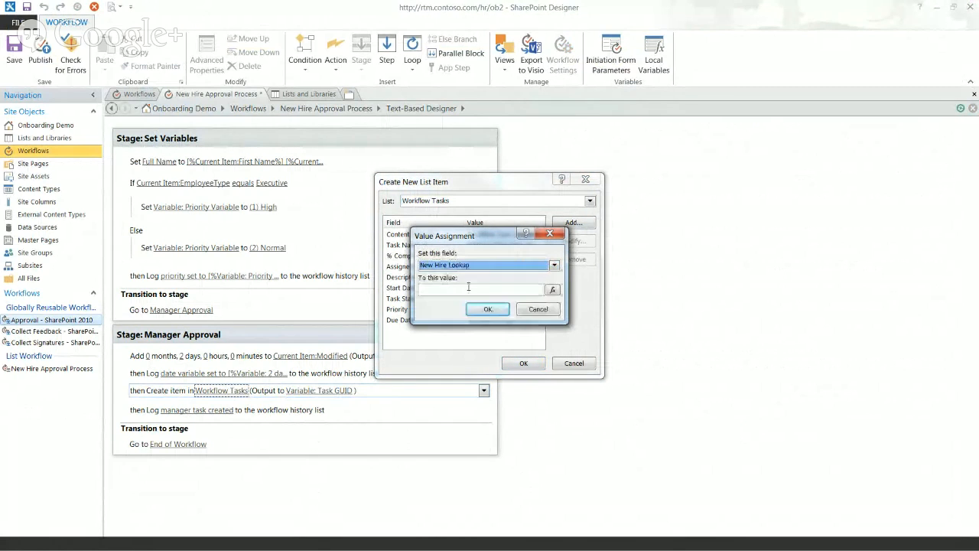
{"action": "left_click", "coordinate": [554, 291]}
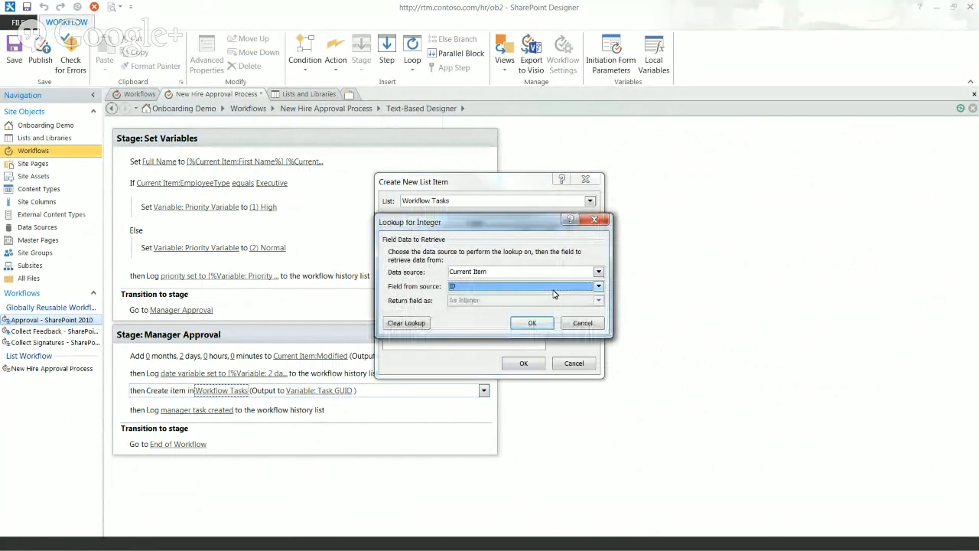
{"action": "left_click", "coordinate": [527, 323]}
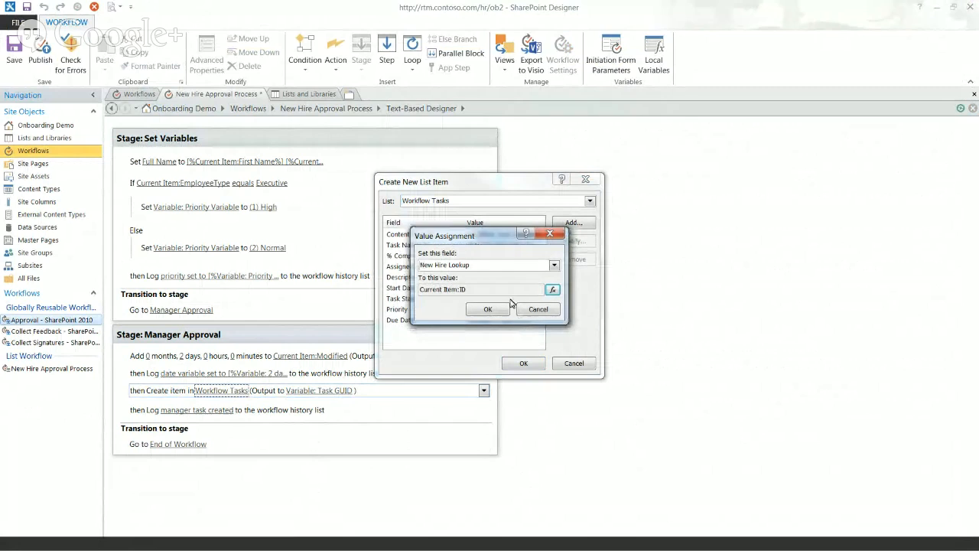
{"action": "left_click", "coordinate": [490, 309]}
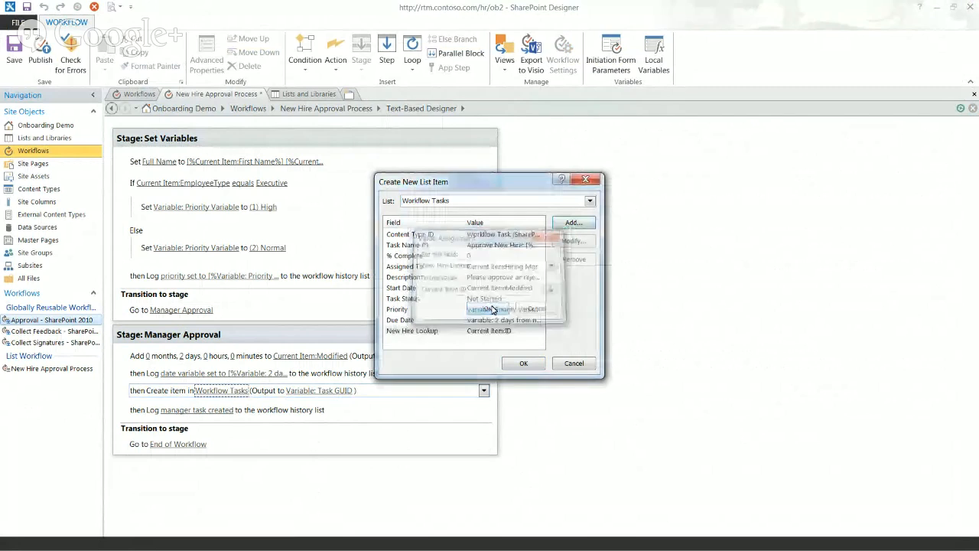
{"action": "left_click", "coordinate": [524, 364]}
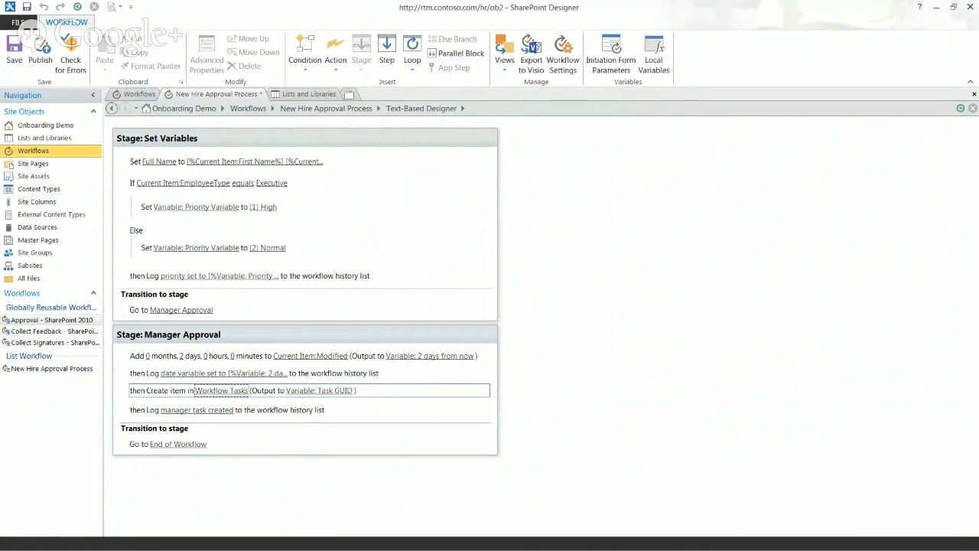
After the task-created log, wait for Current Item's Hire Status to equal Onboarding in Progress
{"action": "key", "text": "alt+Tab"}
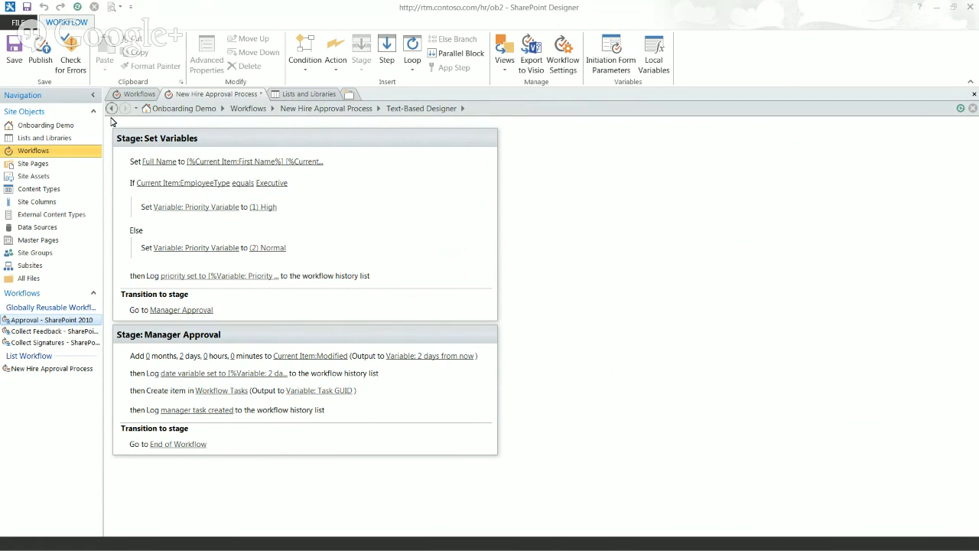
{"action": "left_click", "coordinate": [70, 58]}
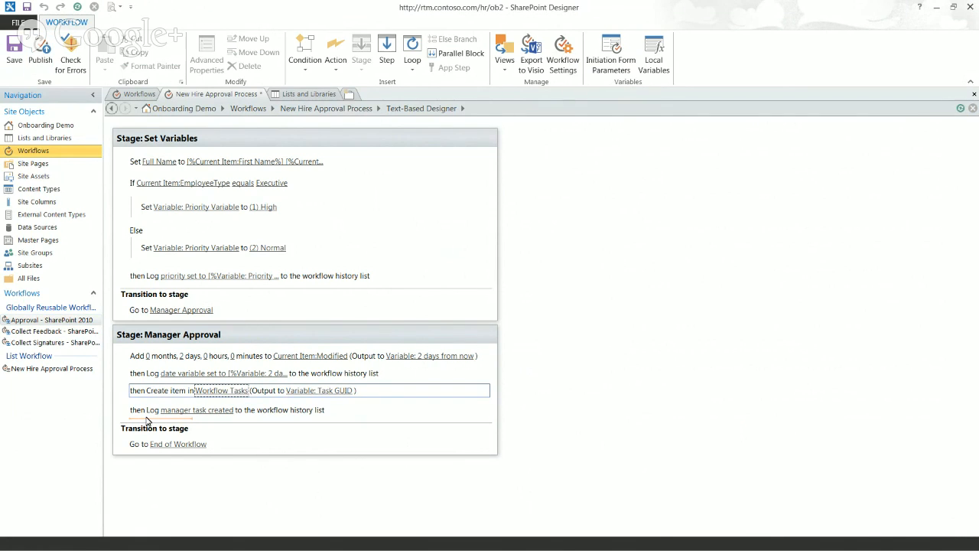
{"action": "left_click", "coordinate": [148, 421]}
{"action": "type", "text": "wait"}
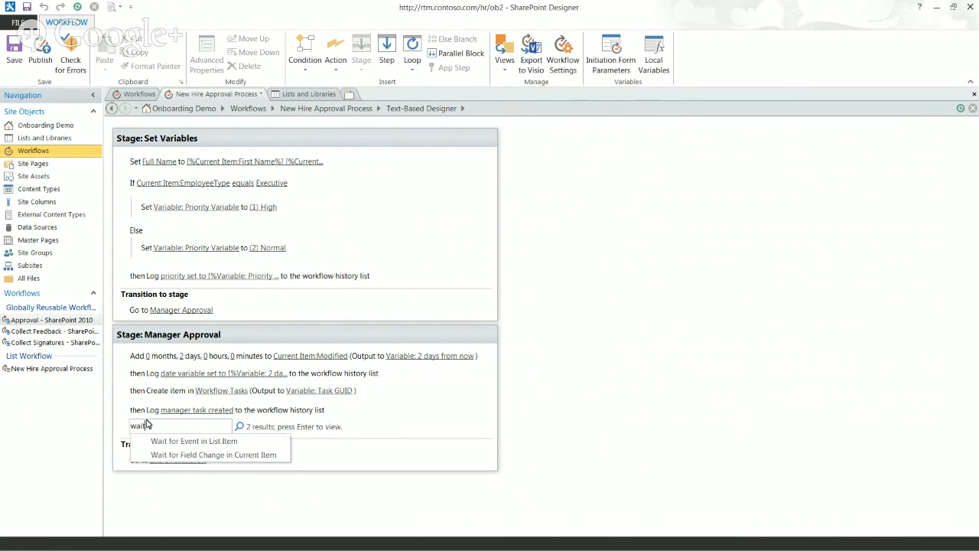
{"action": "left_click", "coordinate": [174, 455]}
{"action": "left_click", "coordinate": [182, 430]}
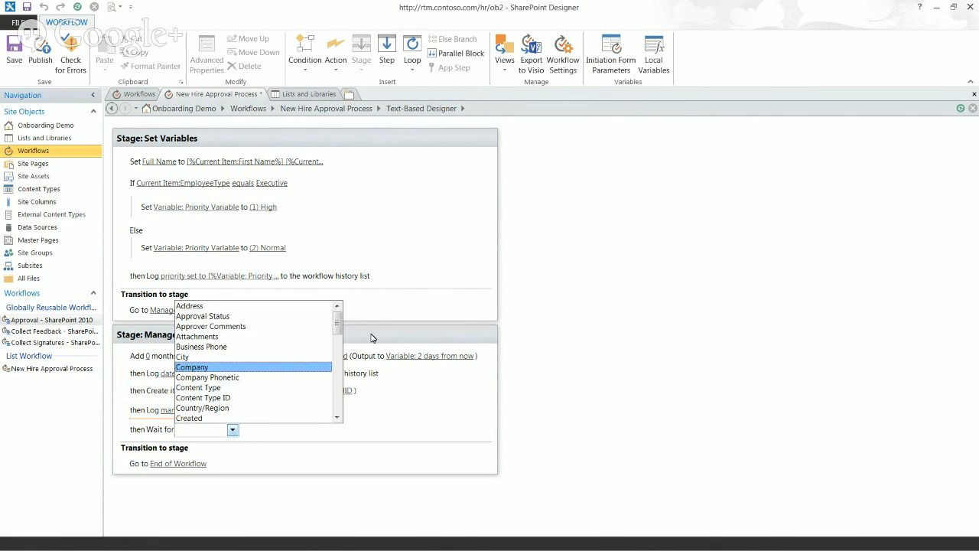
{"action": "left_click_drag", "start_coordinate": [338, 319], "coordinate": [333, 394]}
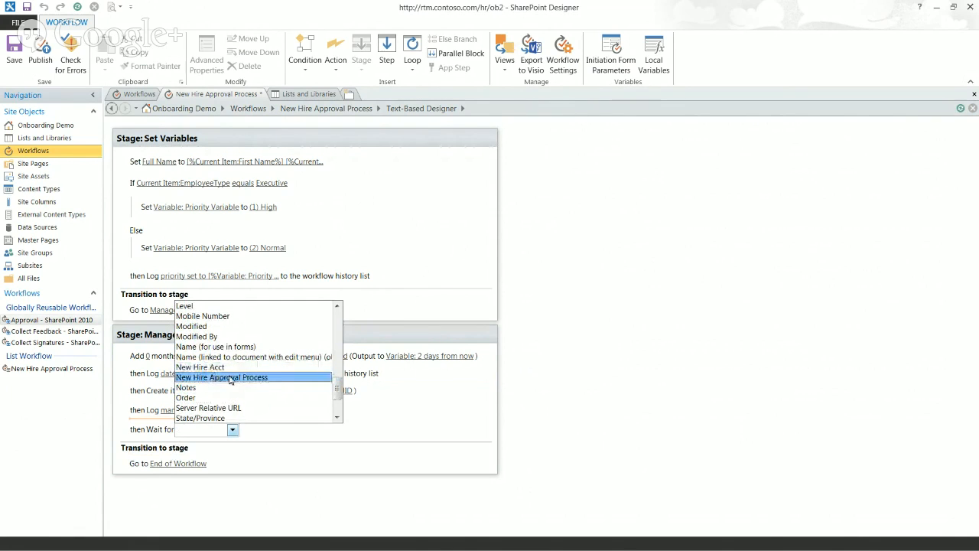
{"action": "left_click_drag", "start_coordinate": [338, 392], "coordinate": [334, 364]}
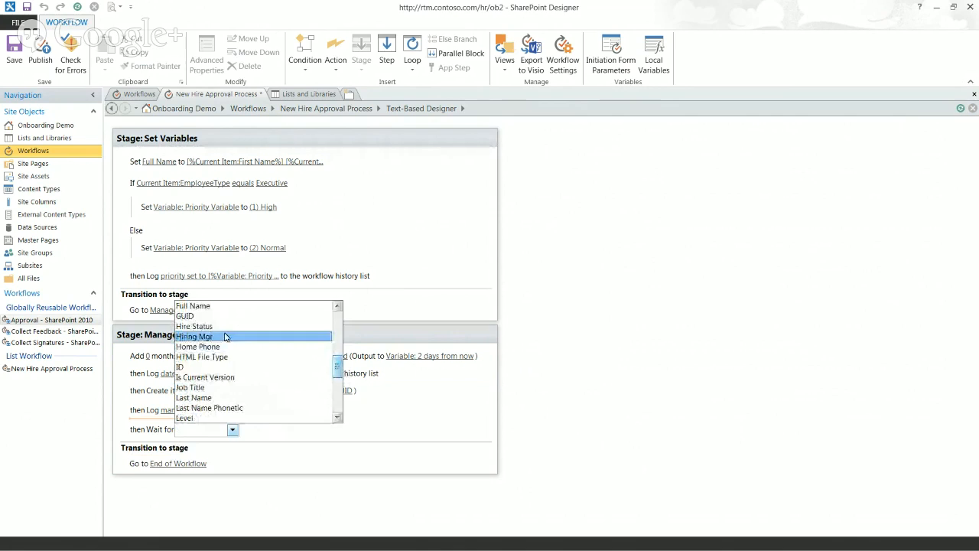
{"action": "left_click", "coordinate": [226, 327]}
{"action": "left_click", "coordinate": [254, 430]}
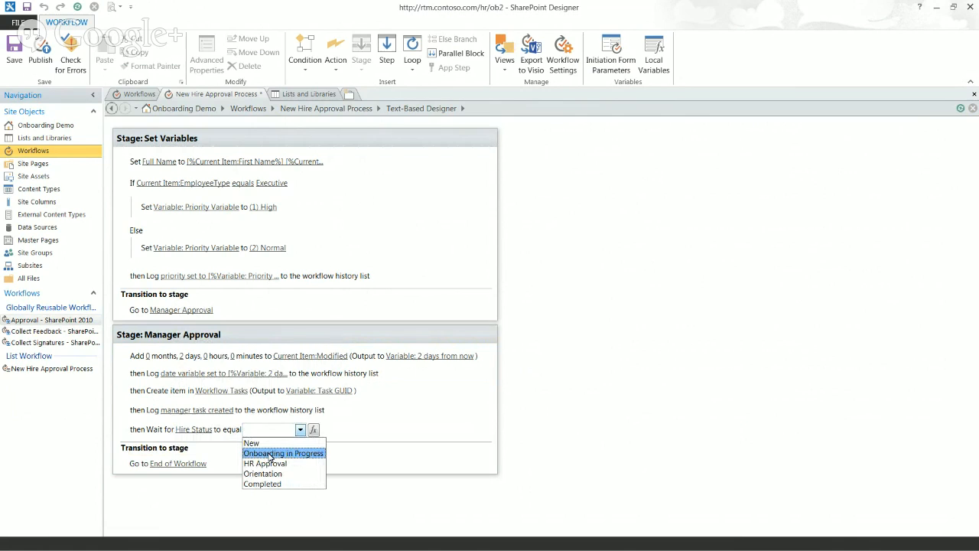
{"action": "left_click", "coordinate": [270, 454]}
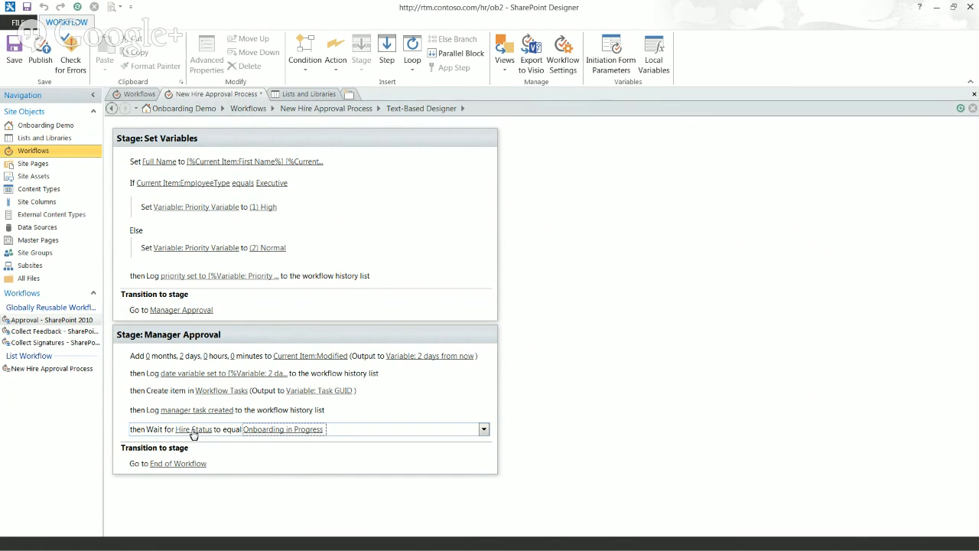
{"action": "left_click", "coordinate": [267, 435]}
Add a new stage below Manager Approval and name it with '3'
{"action": "left_click", "coordinate": [156, 489]}
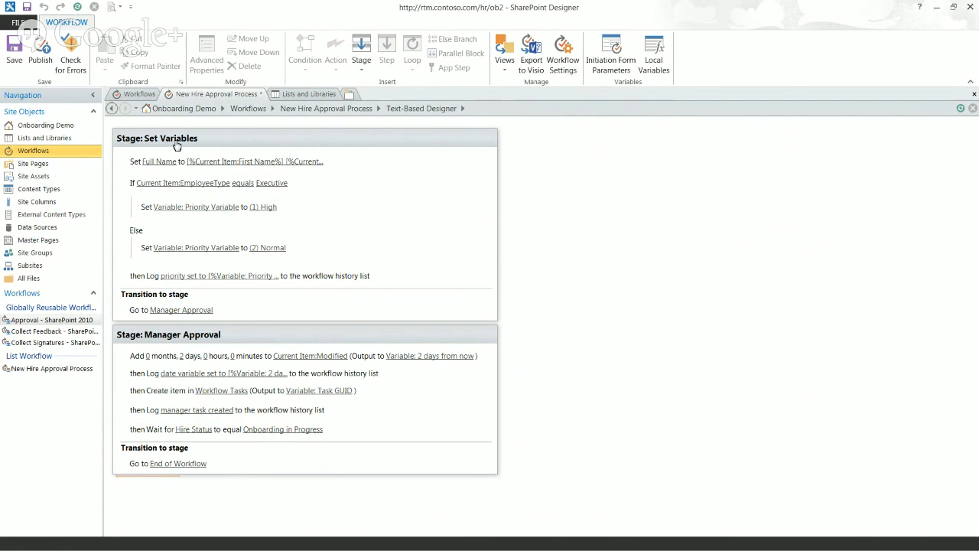
{"action": "left_click", "coordinate": [361, 55]}
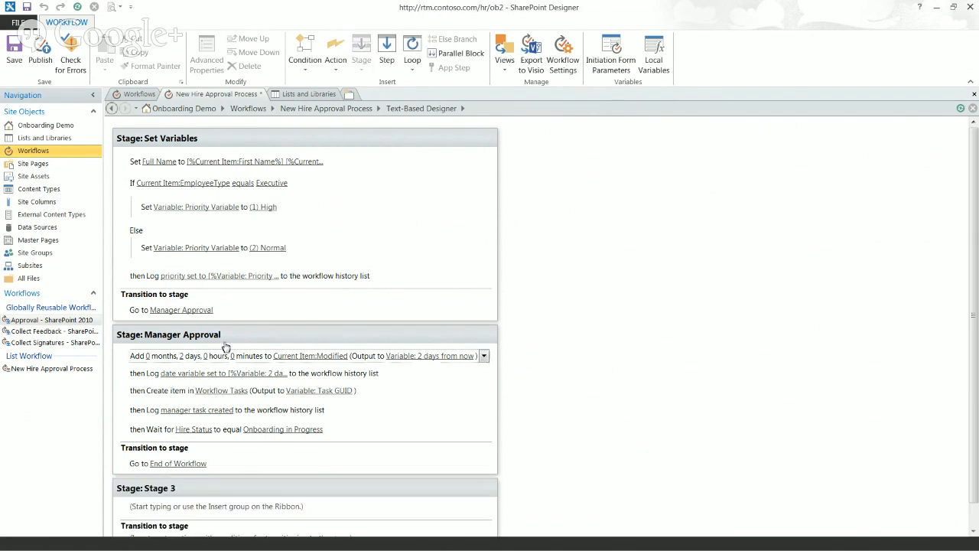
{"action": "left_click", "coordinate": [161, 488]}
{"action": "type", "text": "3 parallel tasks"}
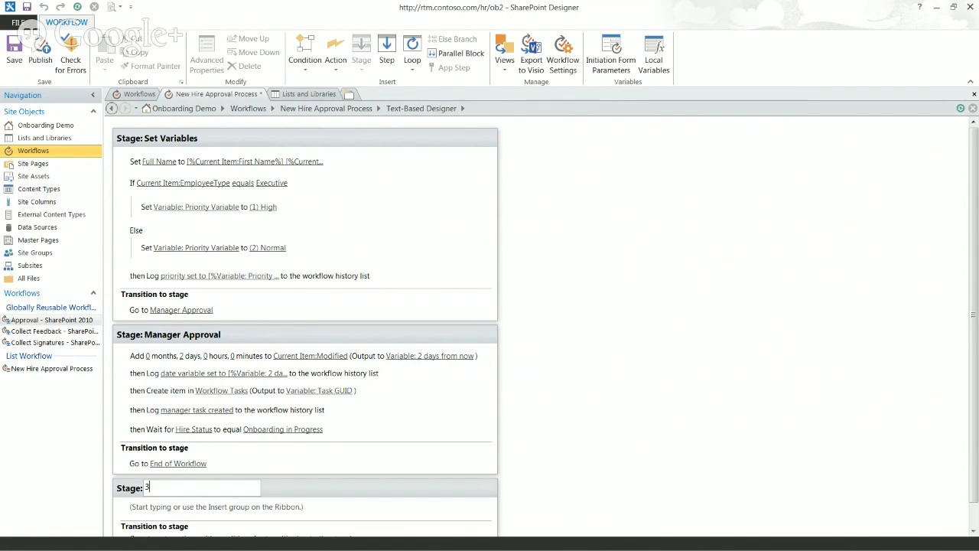
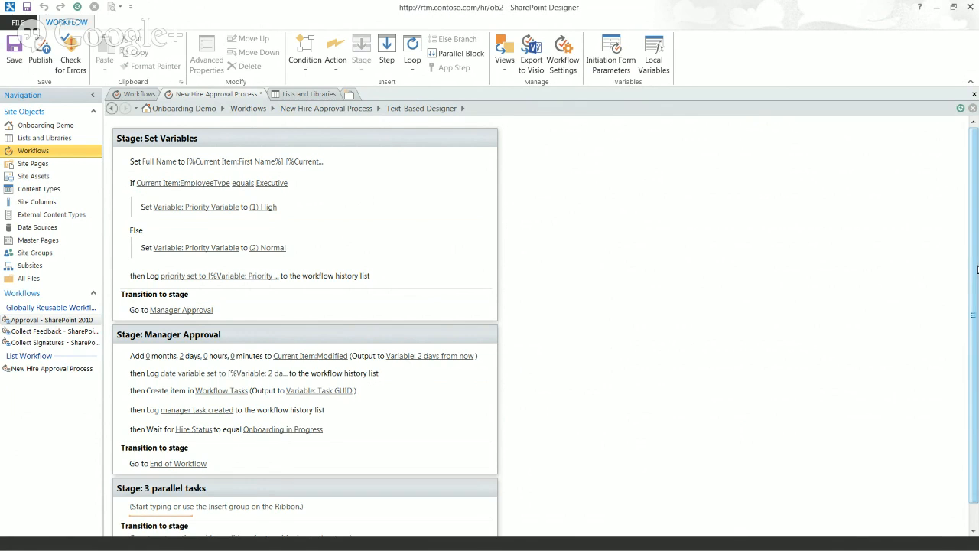
Publish the New Hire Approval Process workflow, keeping it as a draft despite the flagged errors
{"action": "left_click_drag", "start_coordinate": [977, 269], "coordinate": [977, 304]}
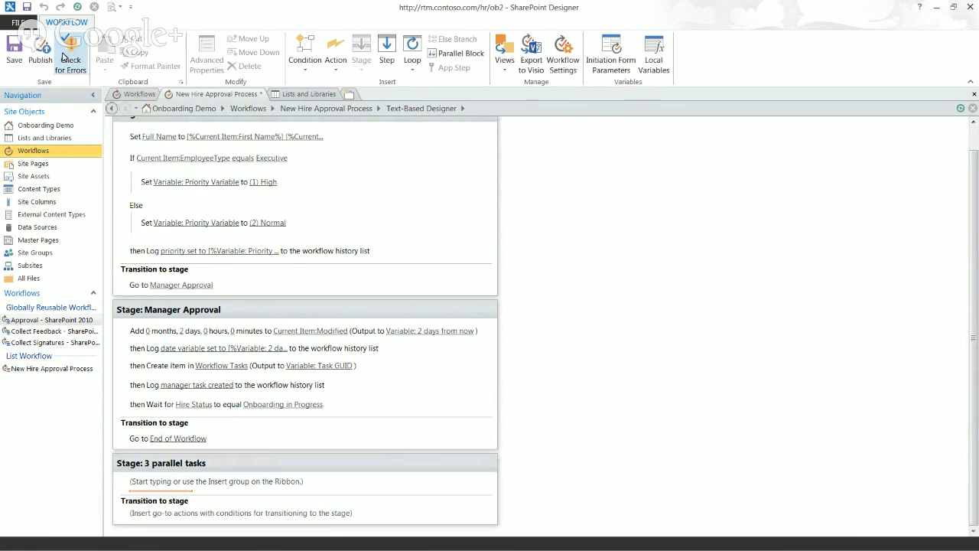
{"action": "left_click", "coordinate": [43, 63]}
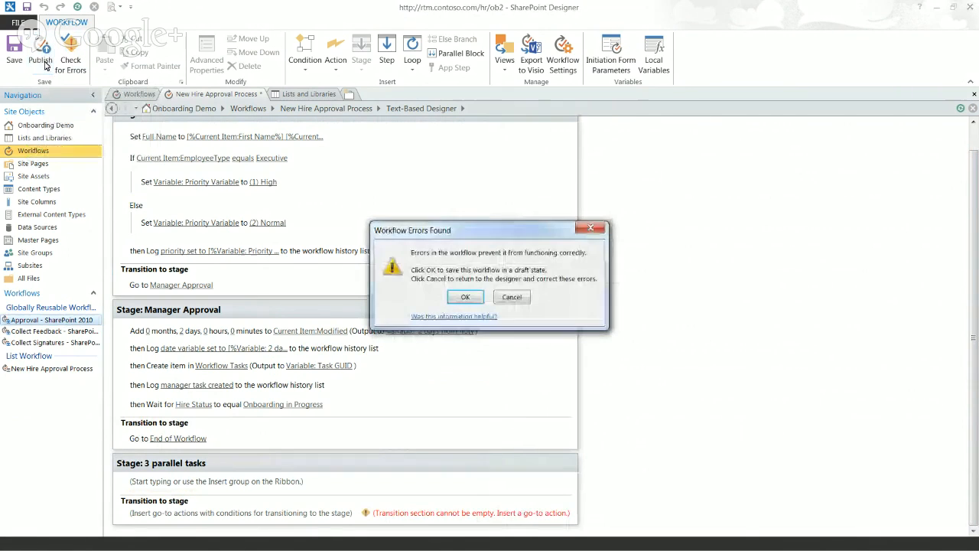
{"action": "left_click", "coordinate": [467, 297]}
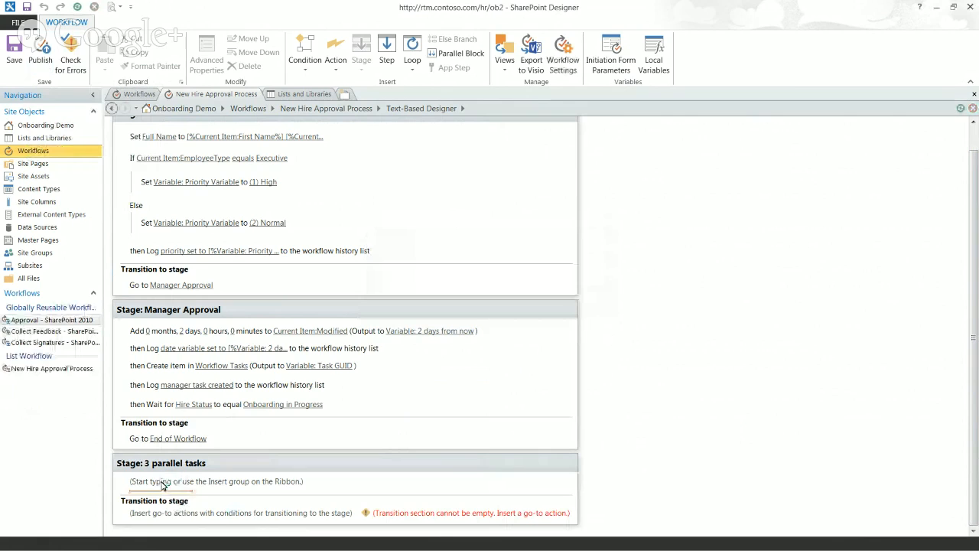
Add a Go to End of Workflow transition to the 3 parallel tasks stage
{"action": "type", "text": "go"}
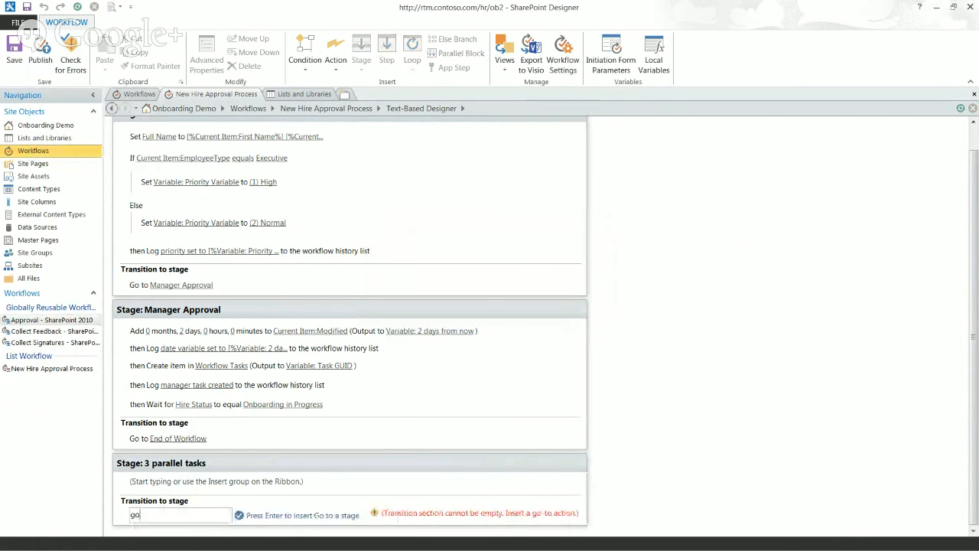
{"action": "key", "text": "Return"}
{"action": "left_click", "coordinate": [167, 522]}
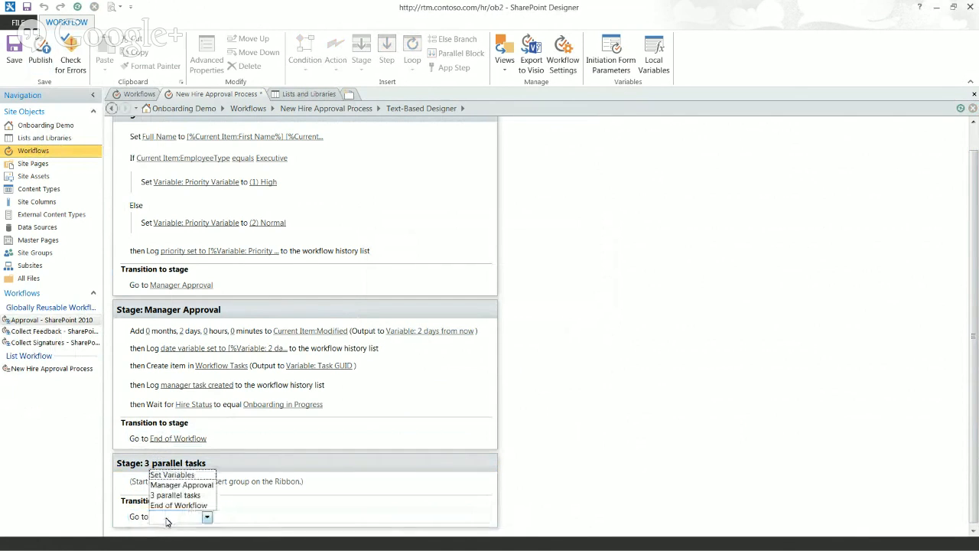
{"action": "left_click", "coordinate": [173, 508]}
Delete Manager Approval's existing Go to End of Workflow transition
{"action": "left_click", "coordinate": [186, 439]}
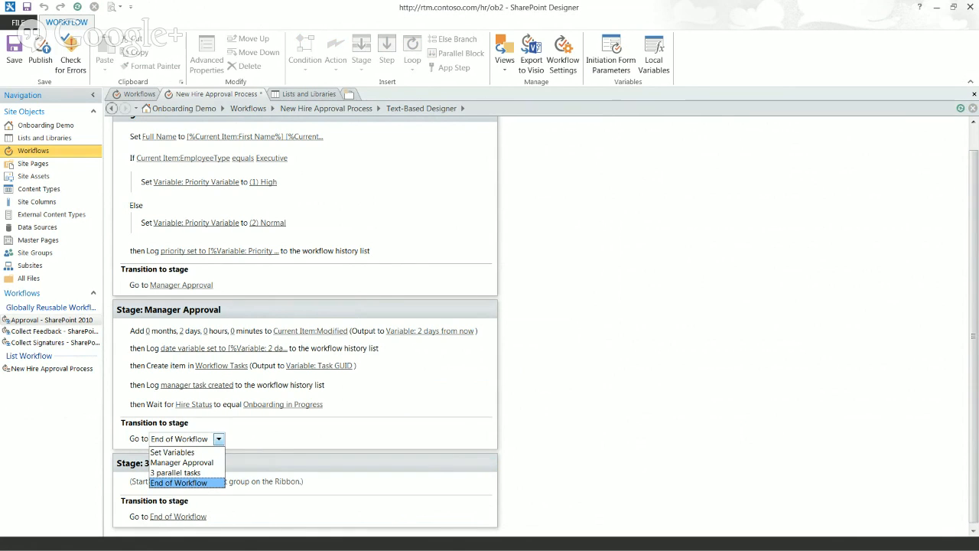
{"action": "key", "text": "Return"}
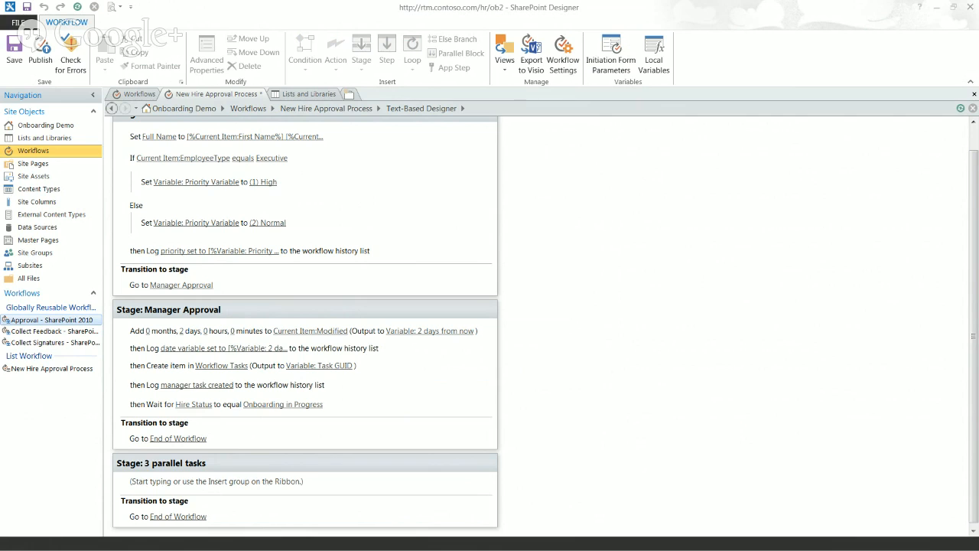
{"action": "left_click", "coordinate": [137, 442]}
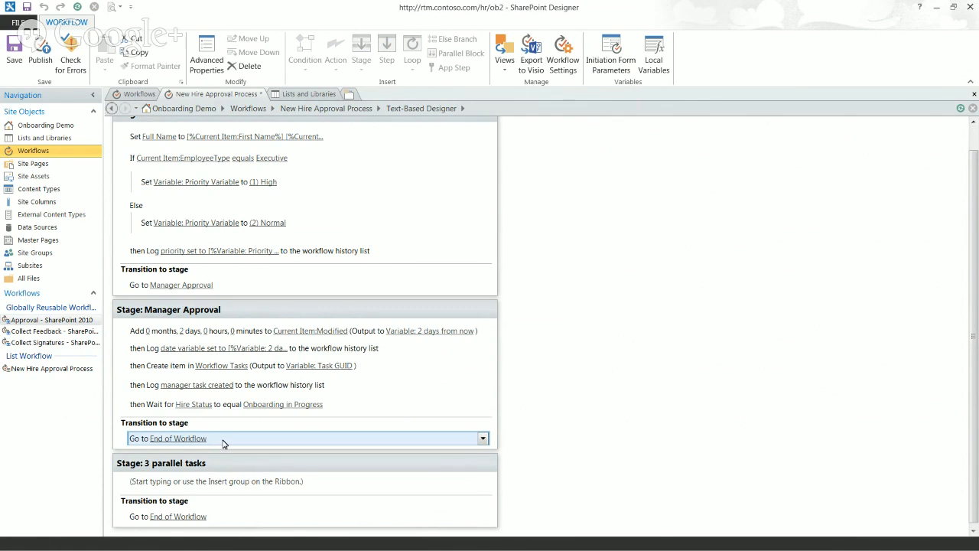
{"action": "key", "text": "Delete"}
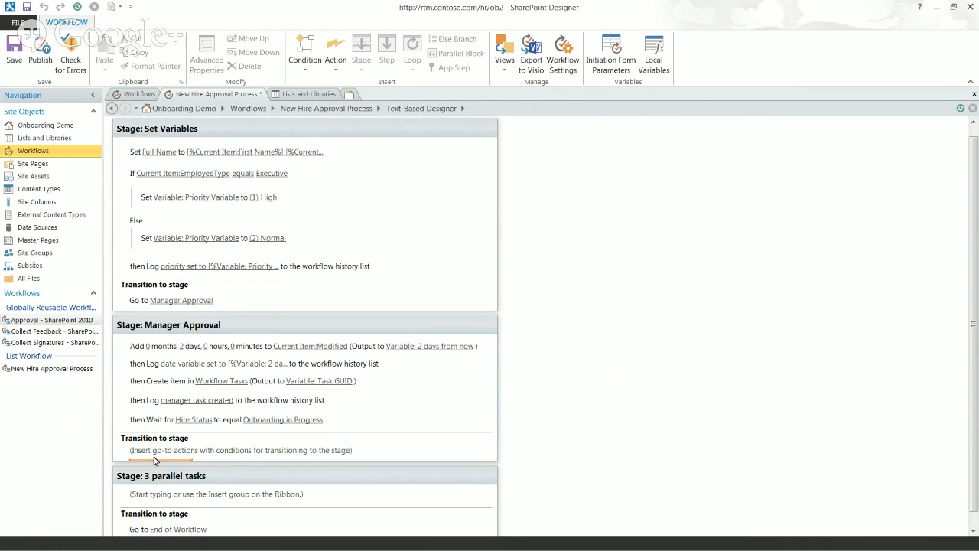
Insert an 'If any value equals value' condition into Manager Approval's transition and start a lookup for its first value
{"action": "type", "text": "if"}
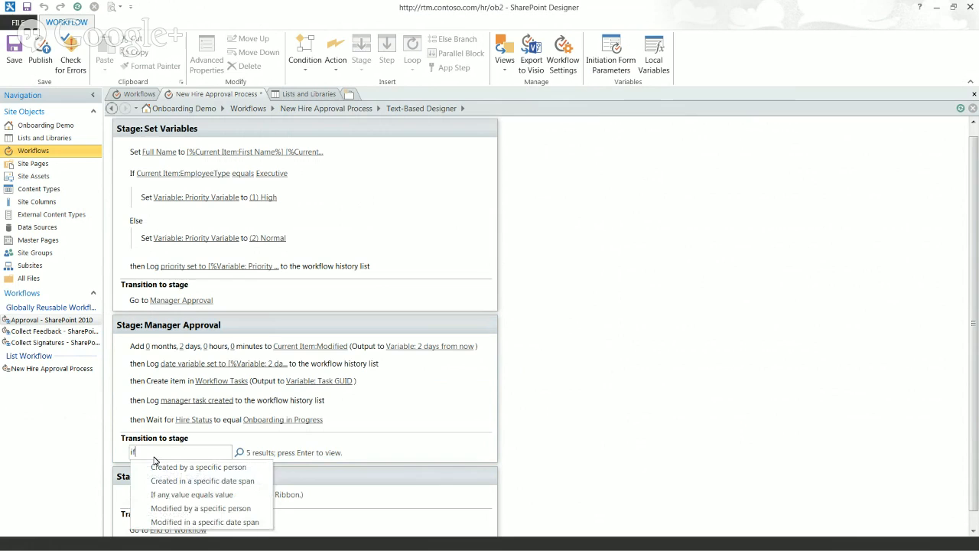
{"action": "left_click", "coordinate": [162, 494]}
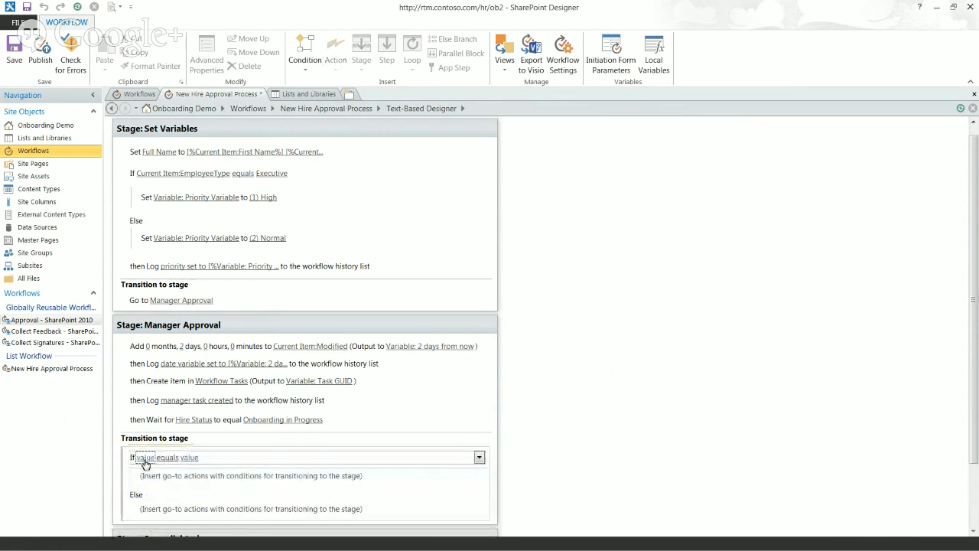
{"action": "left_click", "coordinate": [144, 458]}
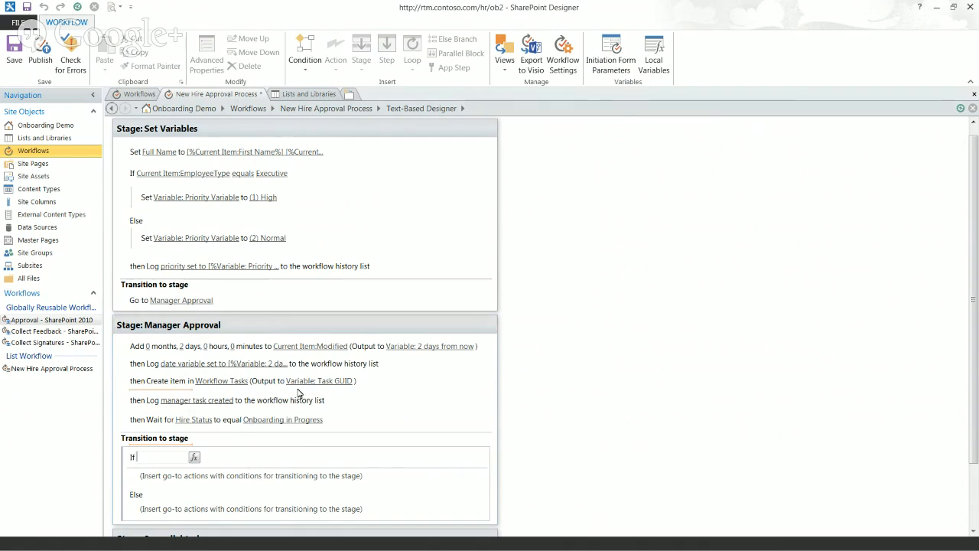
{"action": "left_click", "coordinate": [195, 458]}
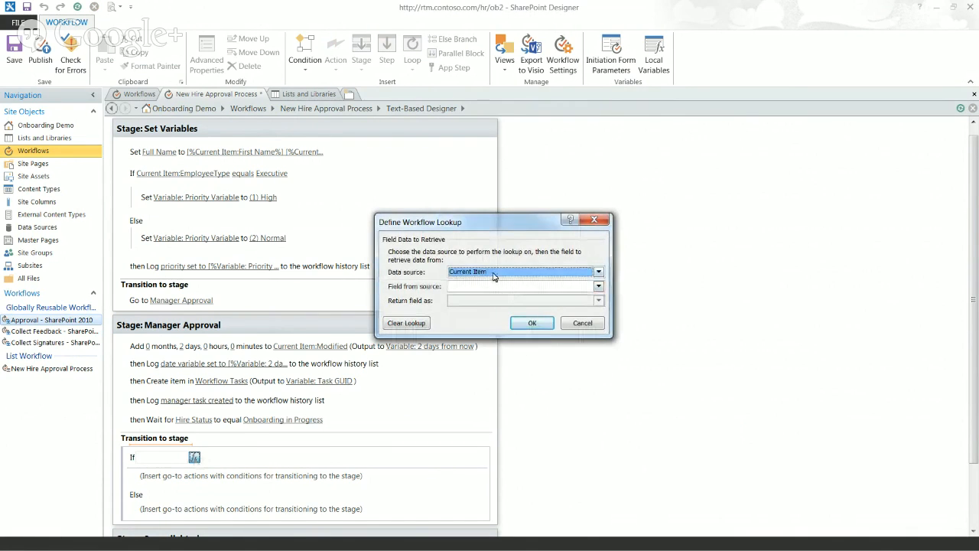
Set the lookup source to Workflow Tasks and the retrieved field to Task Outcome
{"action": "left_click", "coordinate": [491, 273]}
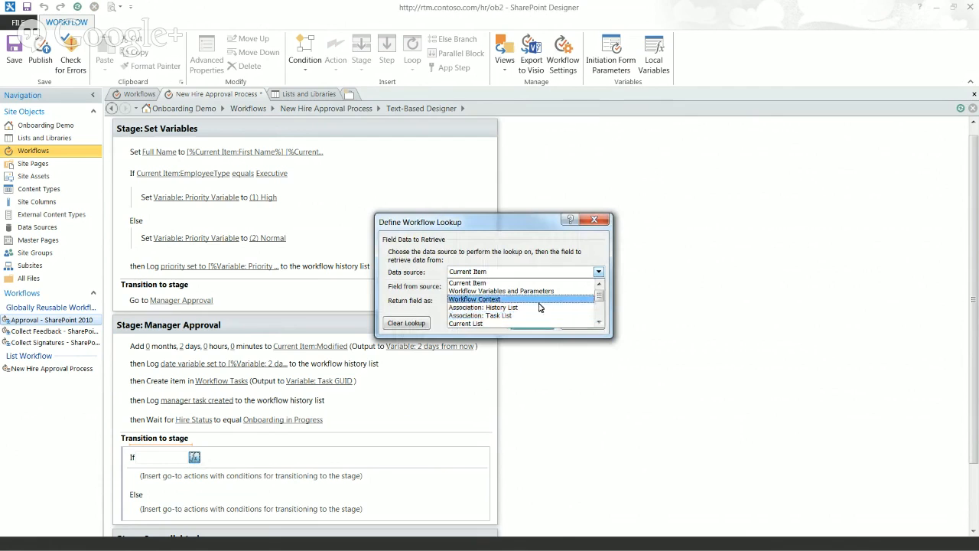
{"action": "left_click_drag", "start_coordinate": [599, 297], "coordinate": [601, 317]}
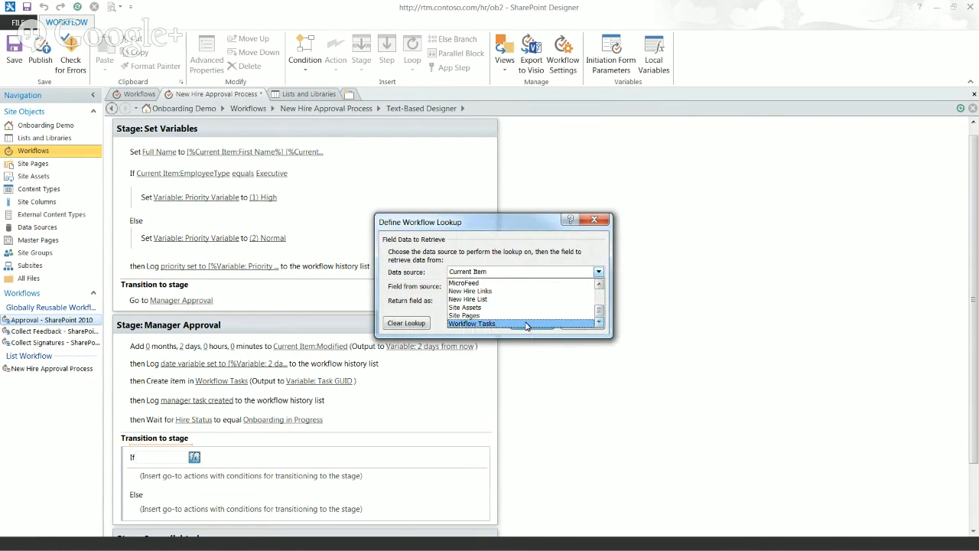
{"action": "left_click", "coordinate": [526, 324]}
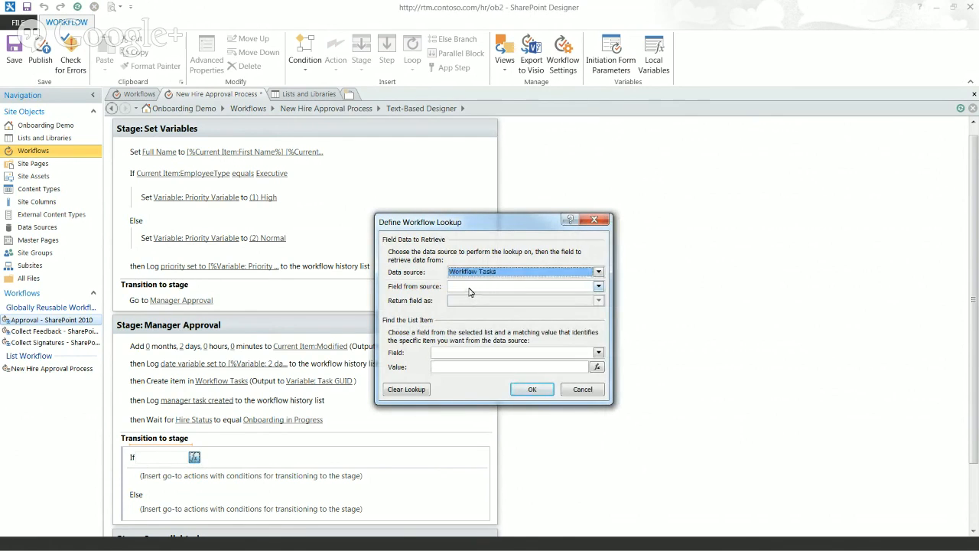
{"action": "left_click", "coordinate": [470, 291]}
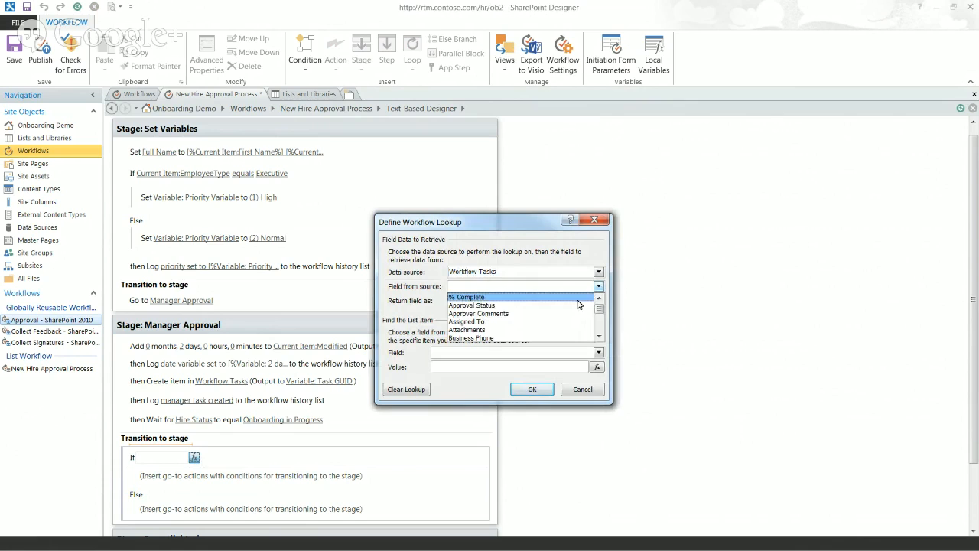
{"action": "left_click_drag", "start_coordinate": [599, 309], "coordinate": [601, 332]}
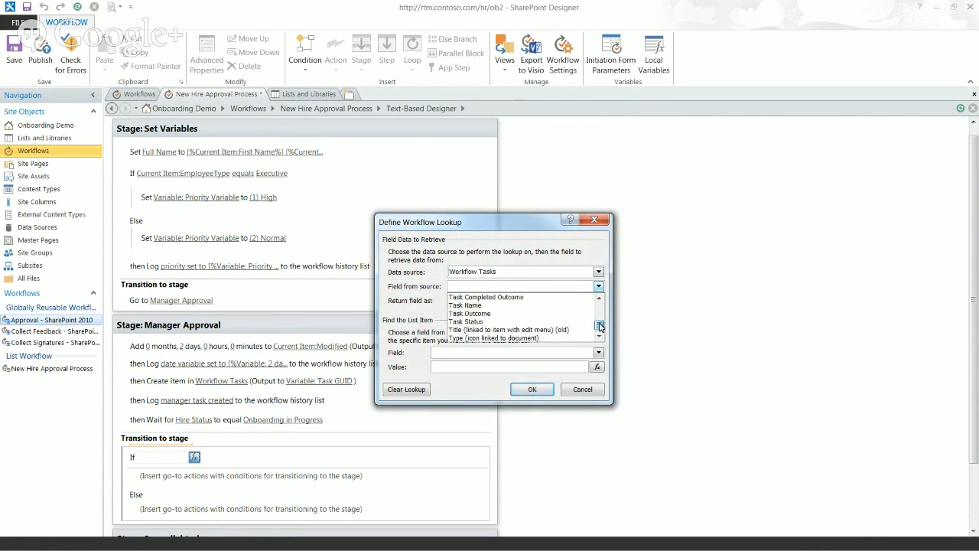
{"action": "left_click", "coordinate": [521, 299]}
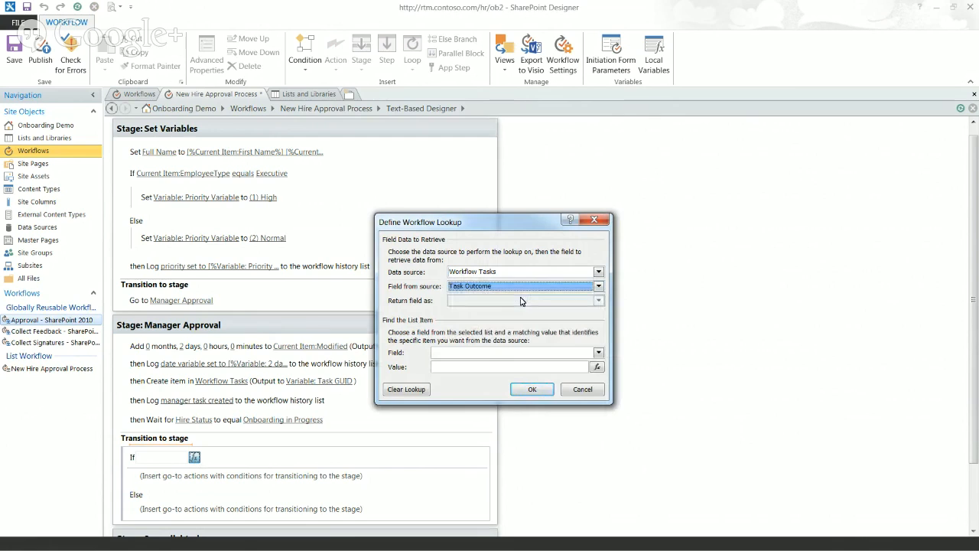
Identify the task by its GUID matching the Task GUID variable and confirm the lookup
{"action": "left_click", "coordinate": [500, 353]}
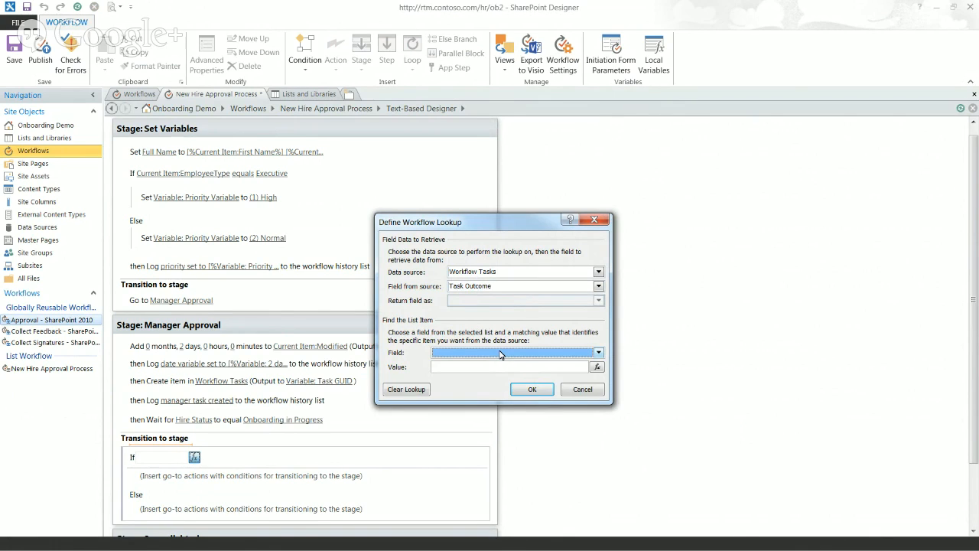
{"action": "left_click", "coordinate": [500, 351]}
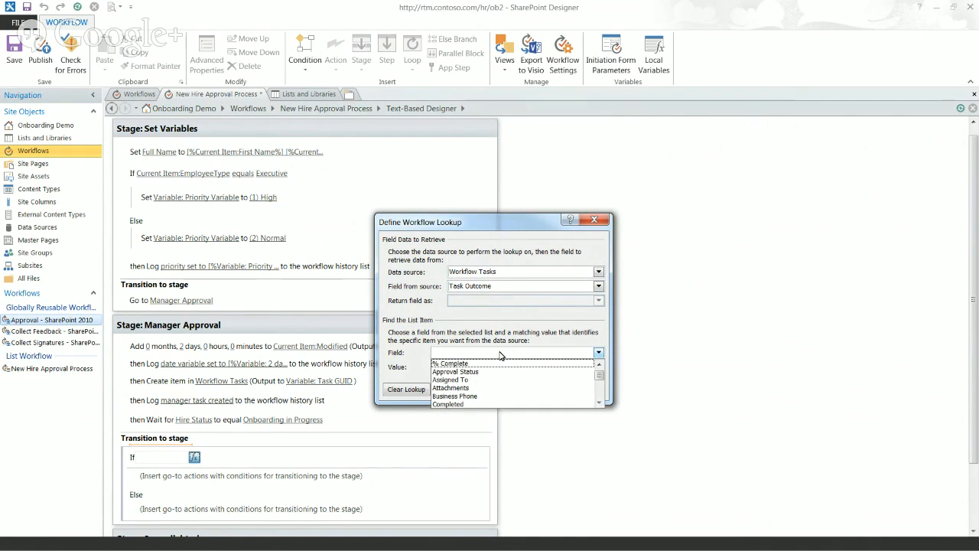
{"action": "left_click_drag", "start_coordinate": [601, 372], "coordinate": [602, 380]}
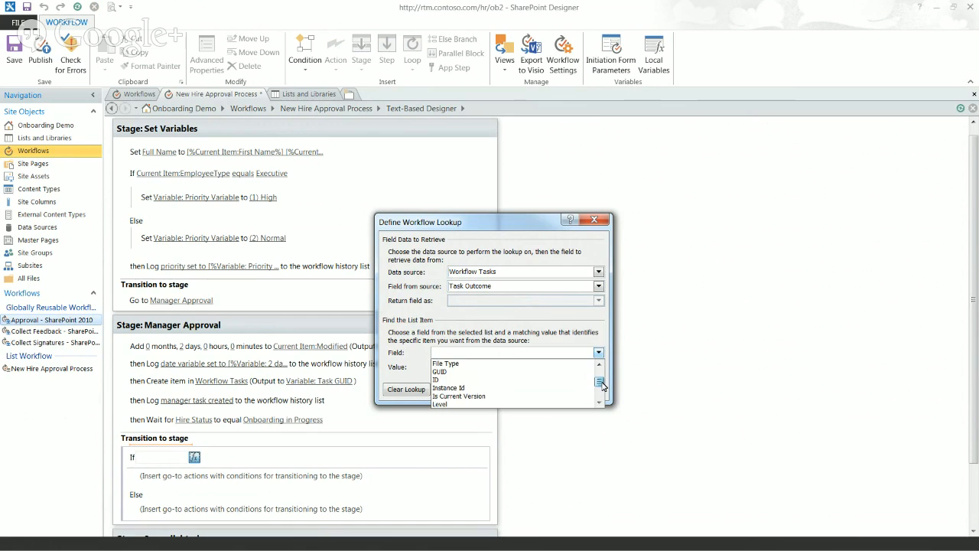
{"action": "left_click", "coordinate": [485, 375]}
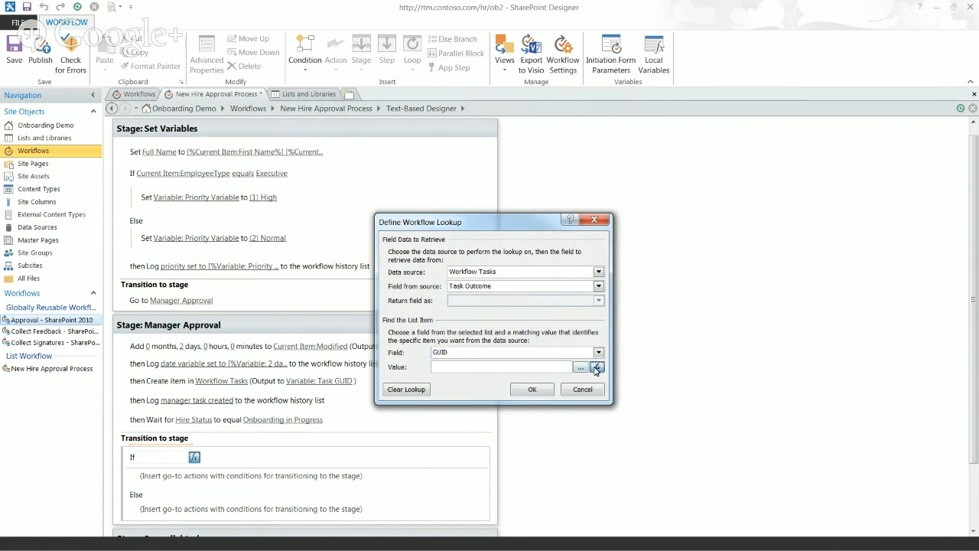
{"action": "left_click", "coordinate": [597, 367]}
{"action": "left_click", "coordinate": [473, 322]}
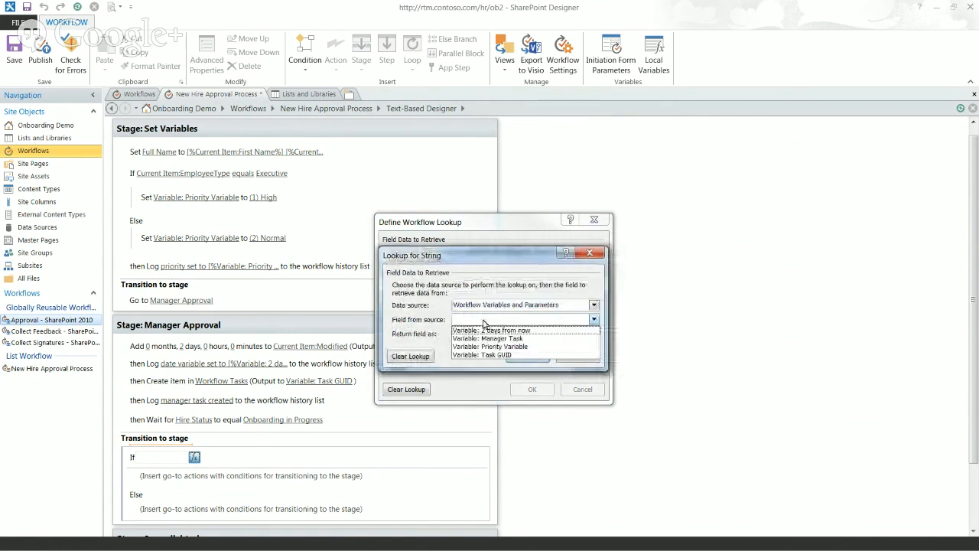
{"action": "left_click", "coordinate": [493, 355]}
{"action": "left_click", "coordinate": [516, 358]}
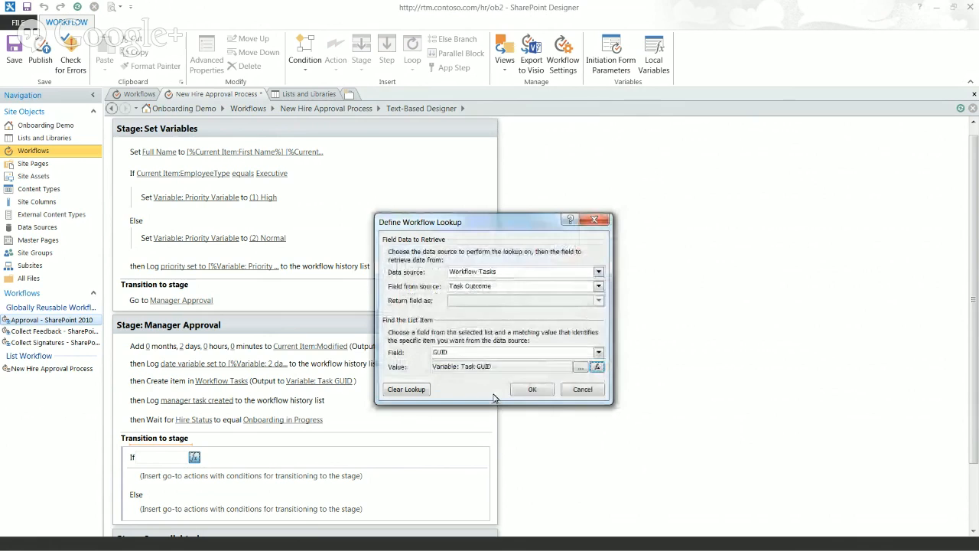
{"action": "left_click", "coordinate": [533, 391]}
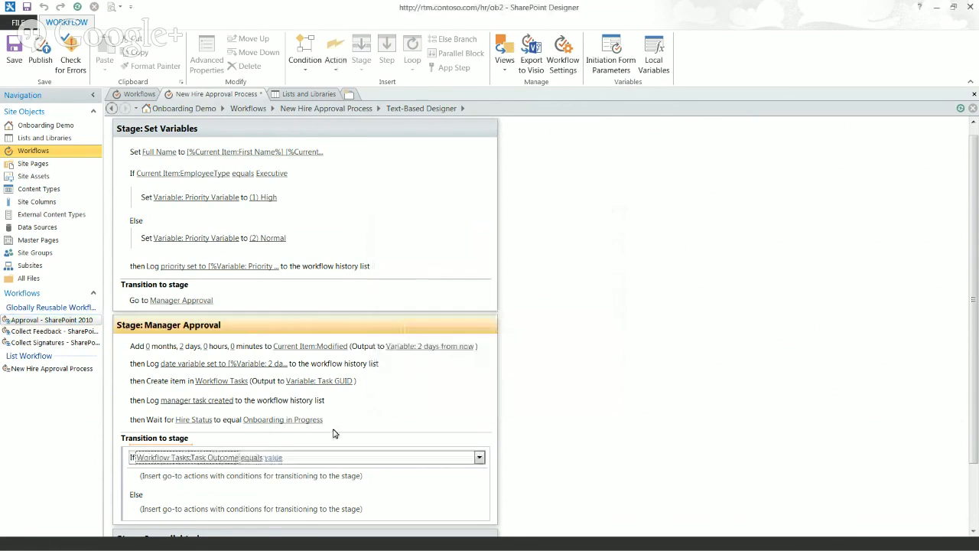
Compare the Task Outcome to 'Approved' and send that branch to the 3 parallel tasks stage
{"action": "left_click", "coordinate": [277, 458]}
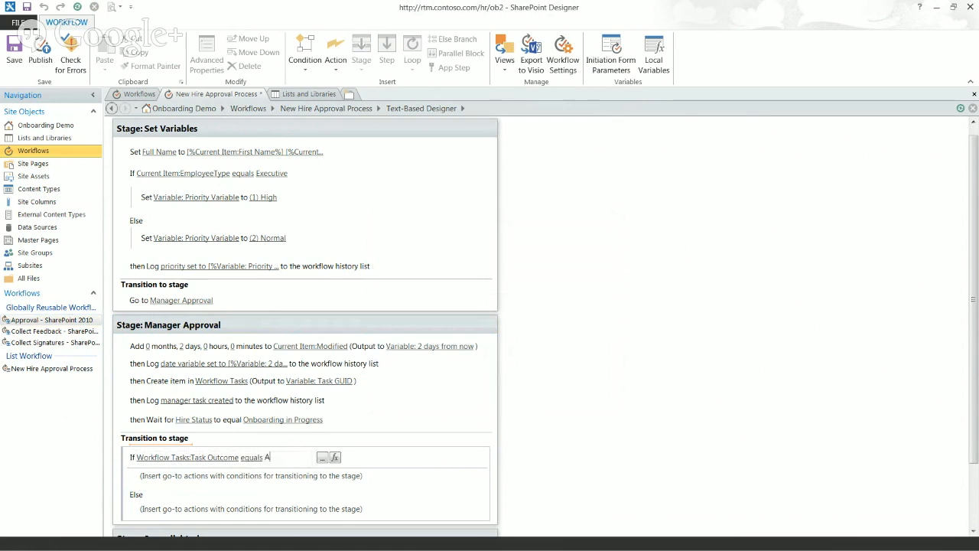
{"action": "type", "text": "Approved"}
{"action": "left_click", "coordinate": [162, 482]}
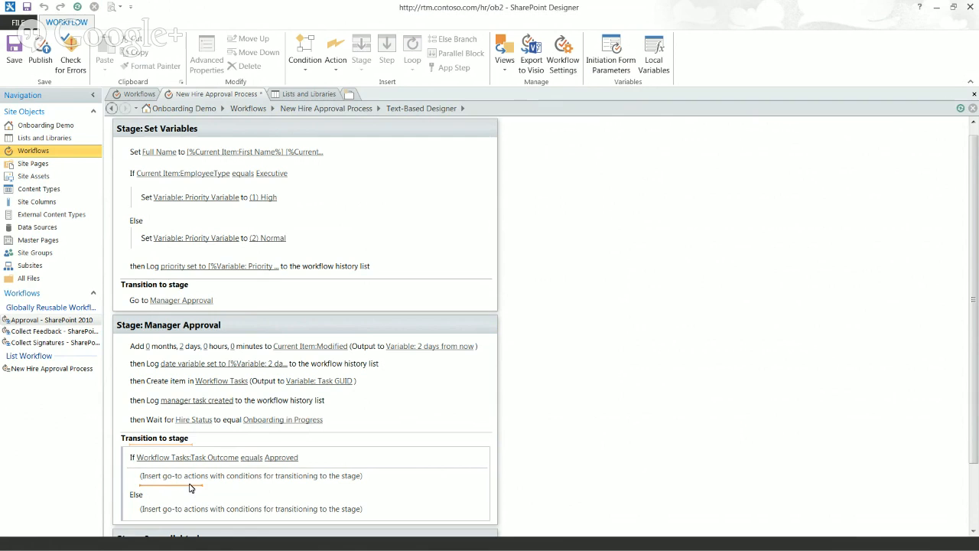
{"action": "type", "text": "go"}
{"action": "key", "text": "Return"}
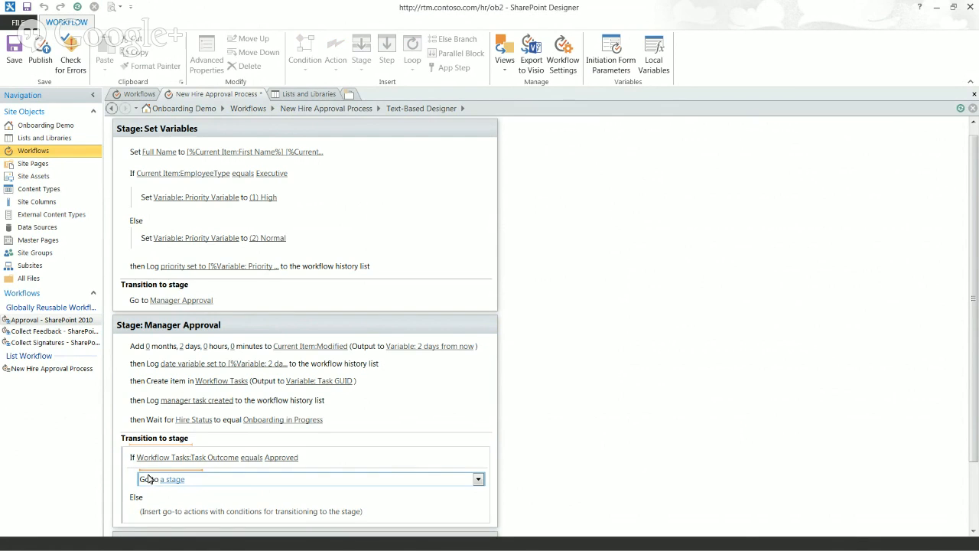
{"action": "left_click", "coordinate": [178, 485]}
{"action": "left_click", "coordinate": [191, 511]}
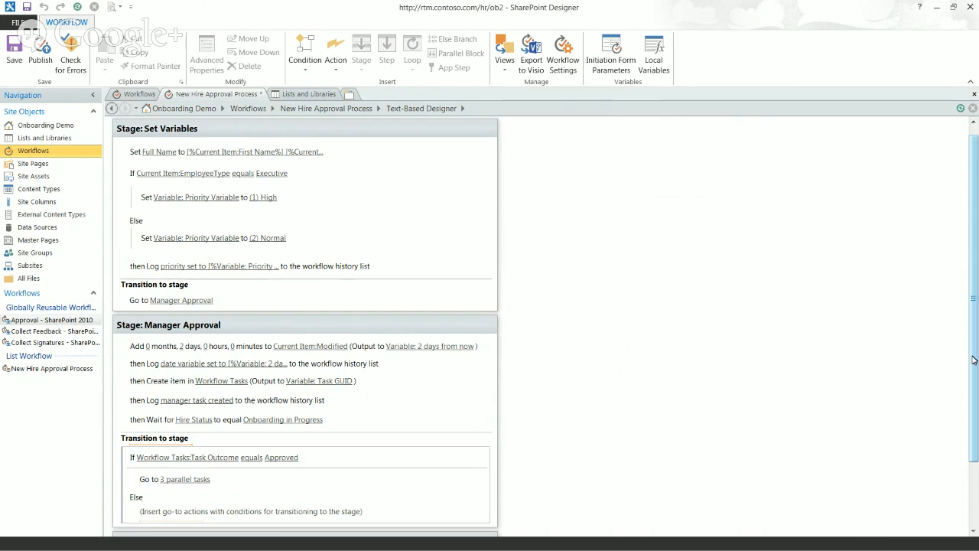
Minimize SharePoint Designer to return to the browser
{"action": "scroll", "coordinate": [276, 436], "scroll_direction": "down", "scroll_amount": 2}
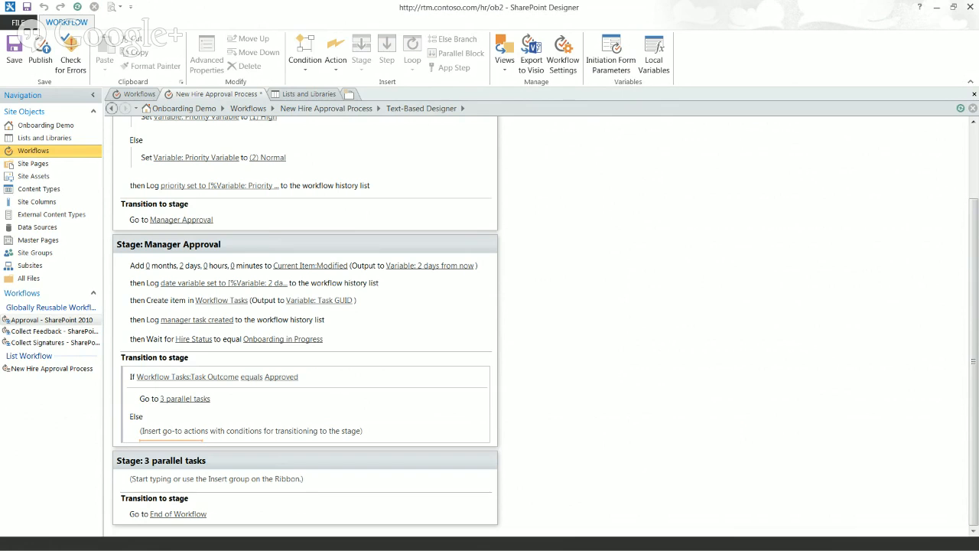
{"action": "left_click", "coordinate": [939, 8]}
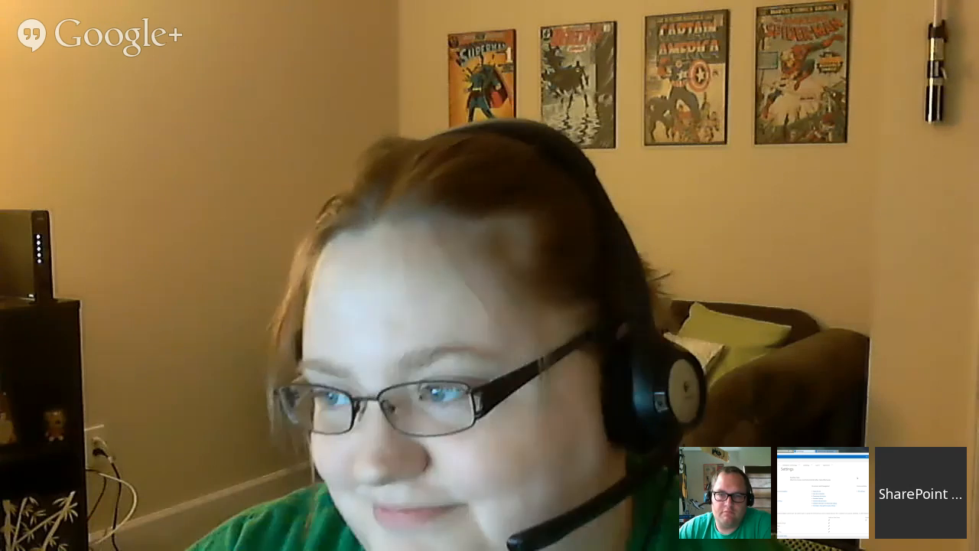
{"action": "scroll", "coordinate": [518, 186], "scroll_direction": "up", "scroll_amount": 15}
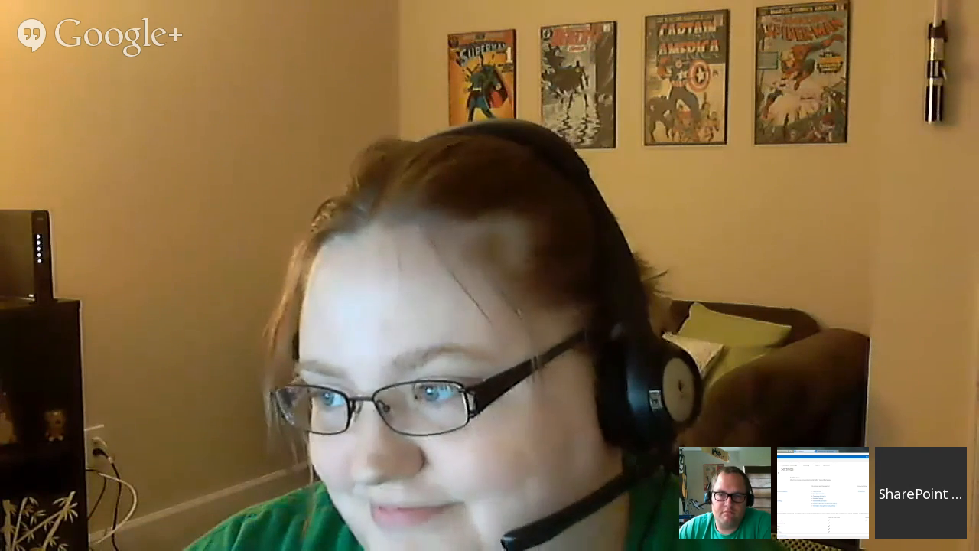